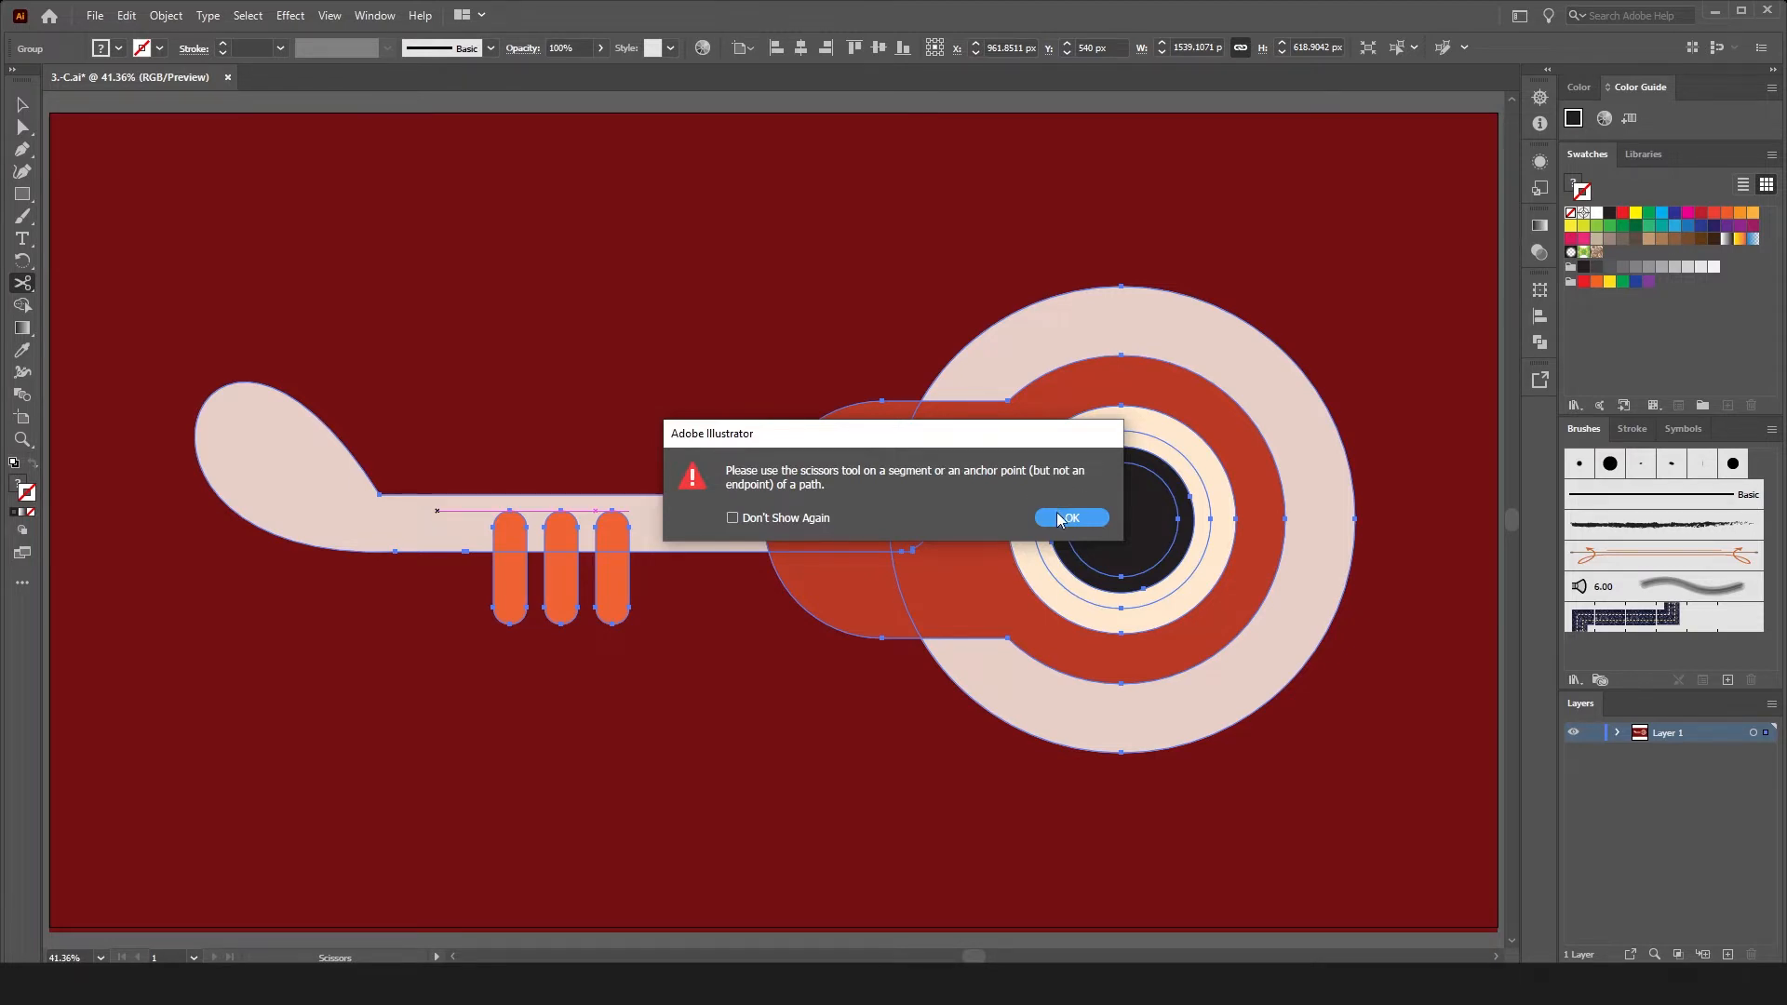
# - Cut the instrument's neck through its upper and lower edges with the Scissors tool and move the separated head slightly upward
pyautogui.click(1059, 518)
pyautogui.click(425, 495)
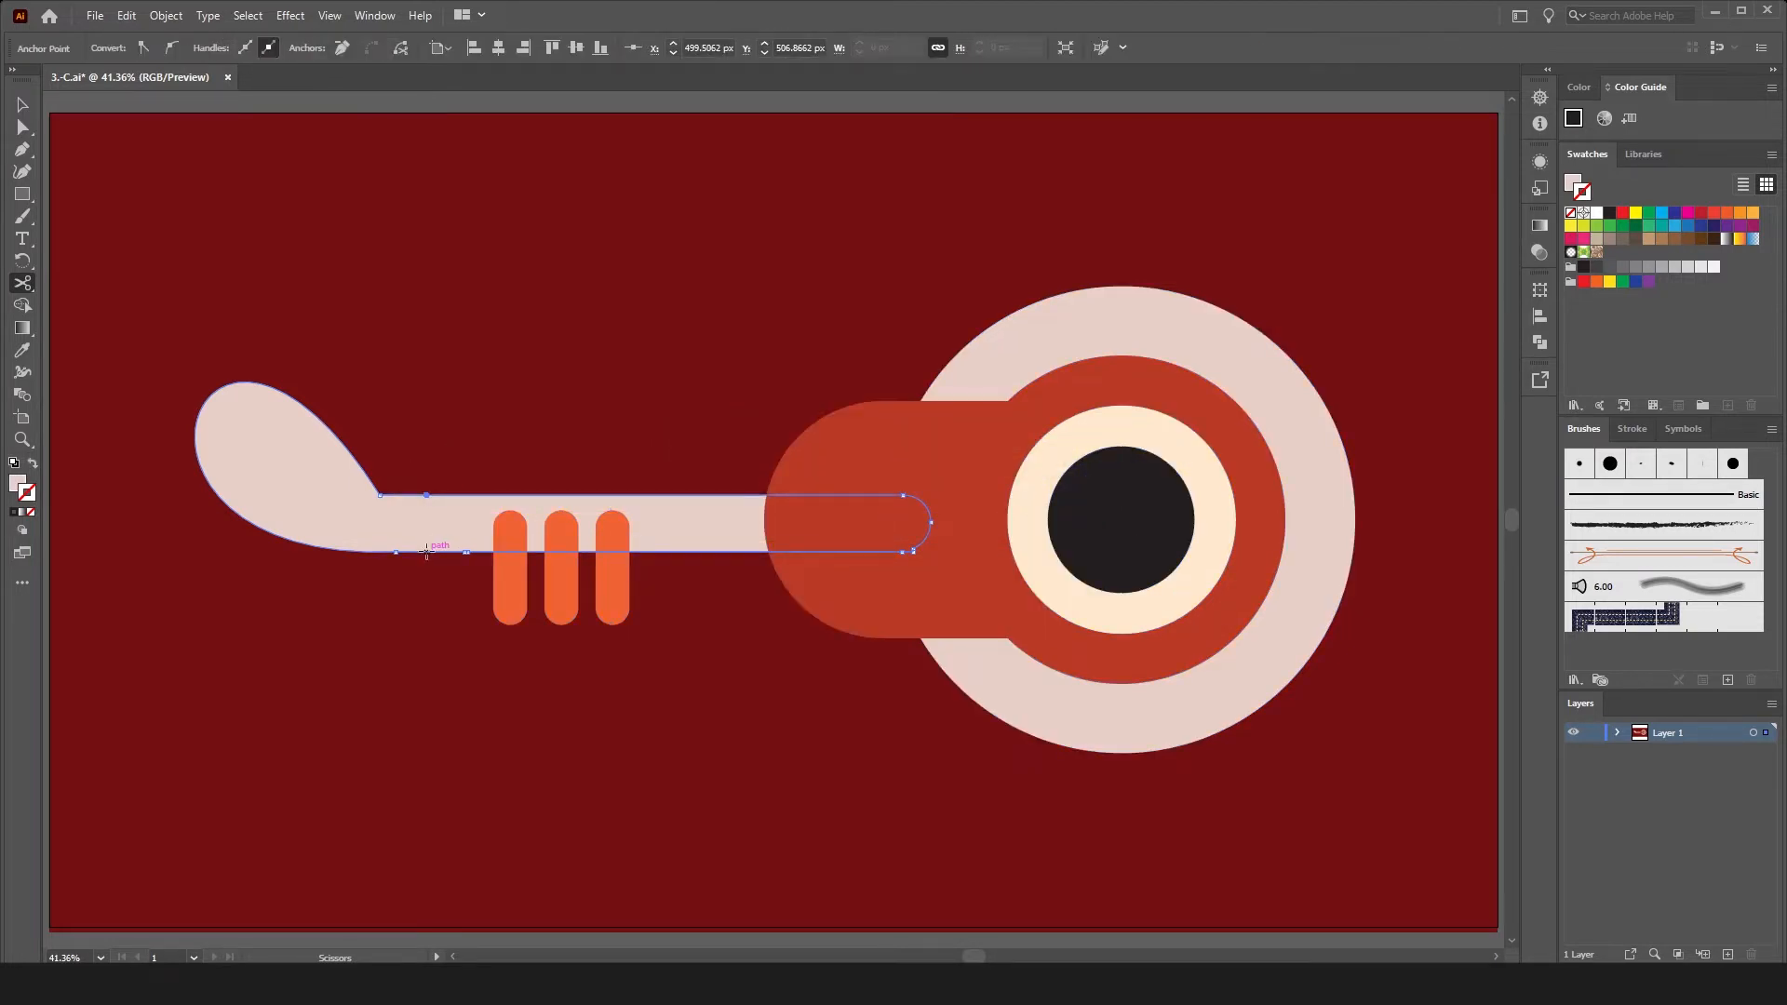
pyautogui.click(426, 552)
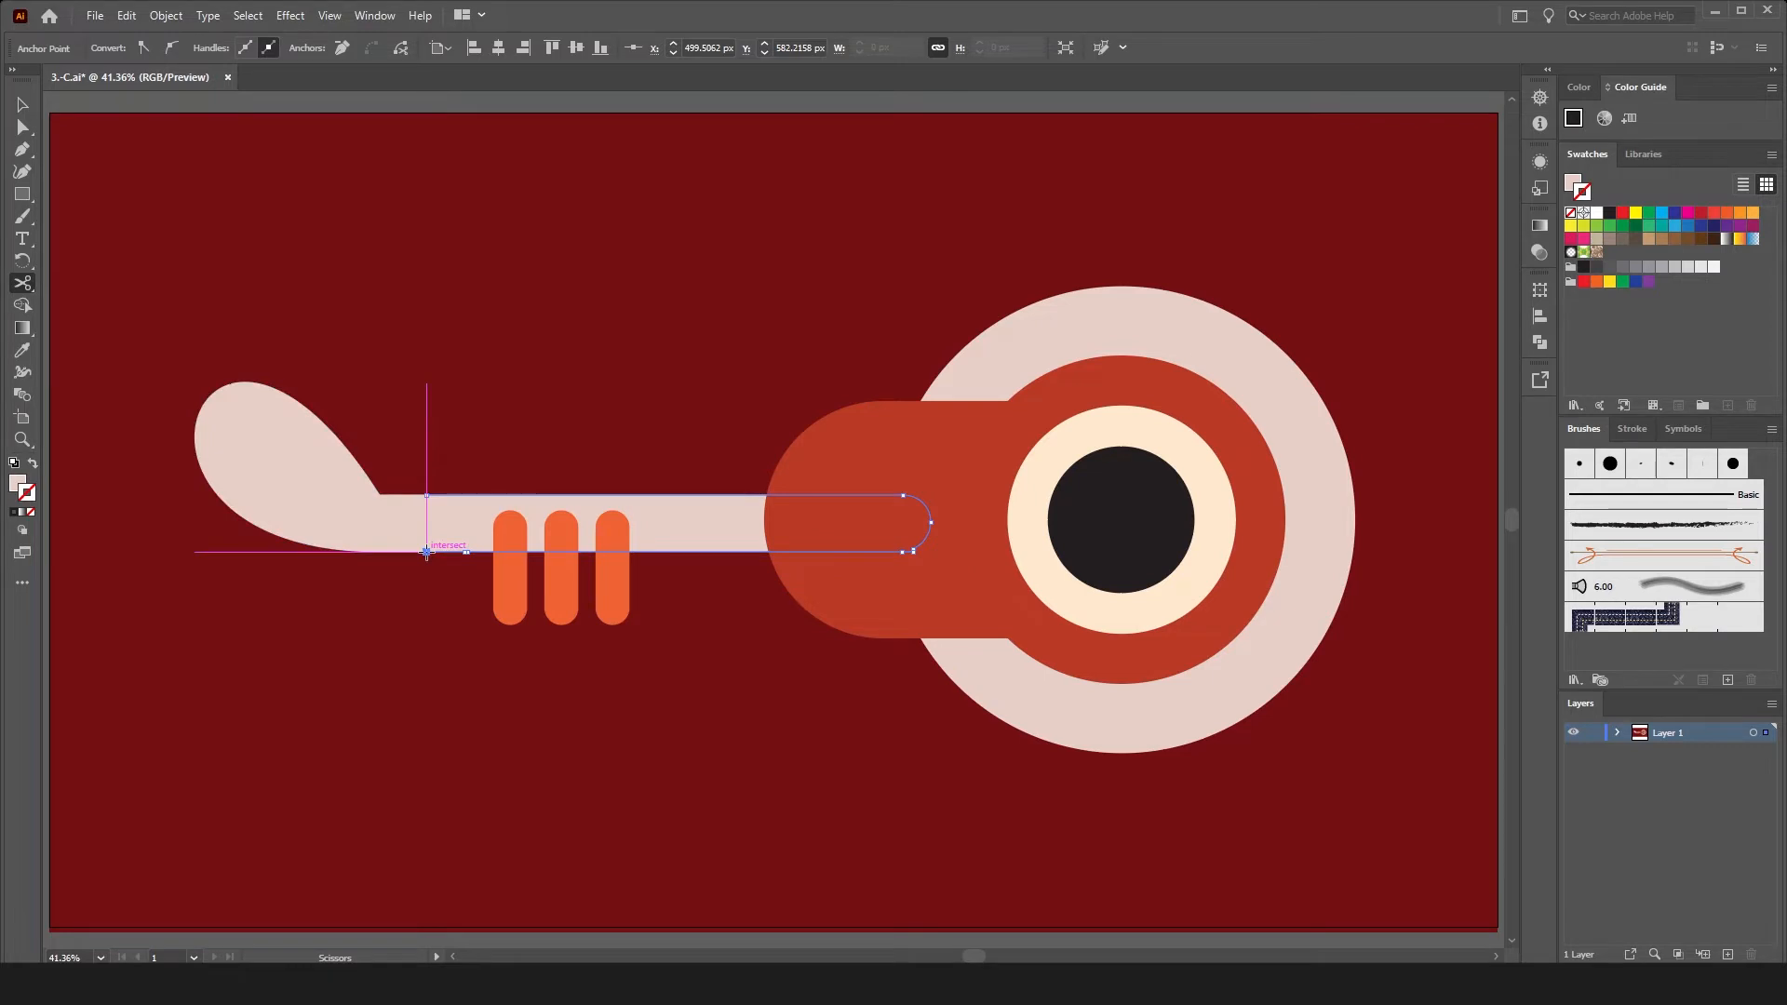
pyautogui.press('v')
pyautogui.moveTo(300, 503); pyautogui.dragTo(305, 467)
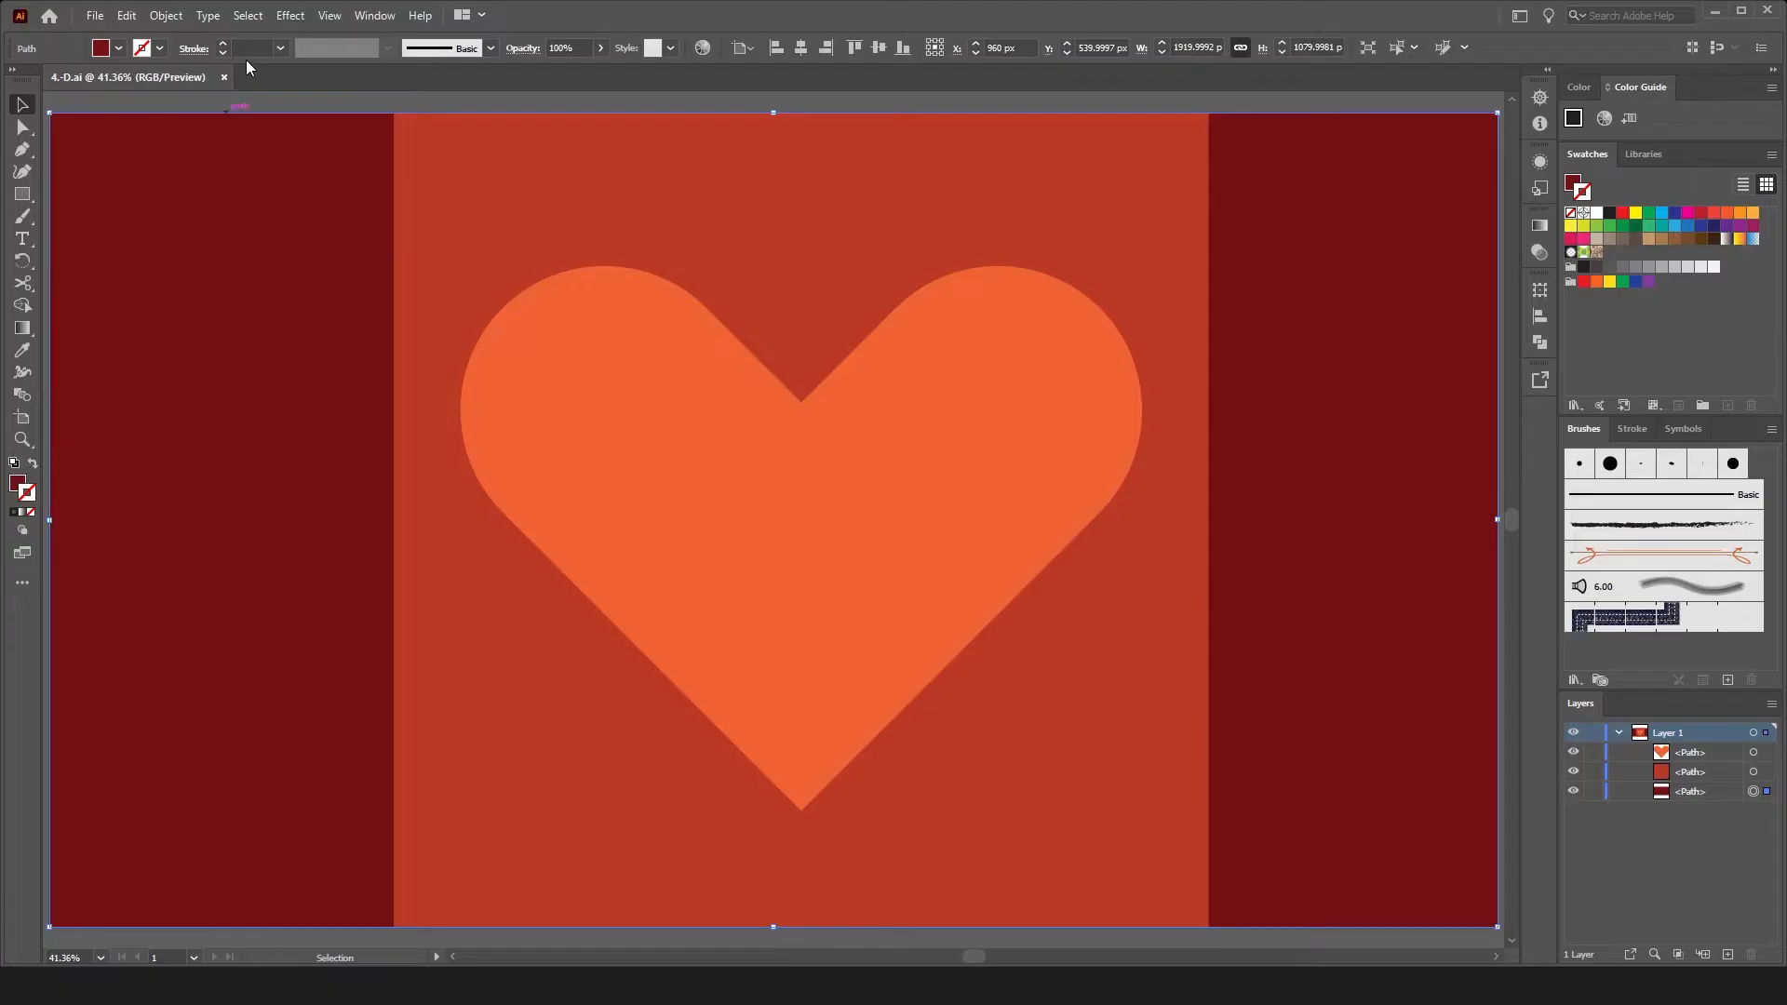
# - Reset fill and stroke to the default white and black with nothing selected, and apply the same defaults to the heart
pyautogui.click(250, 102)
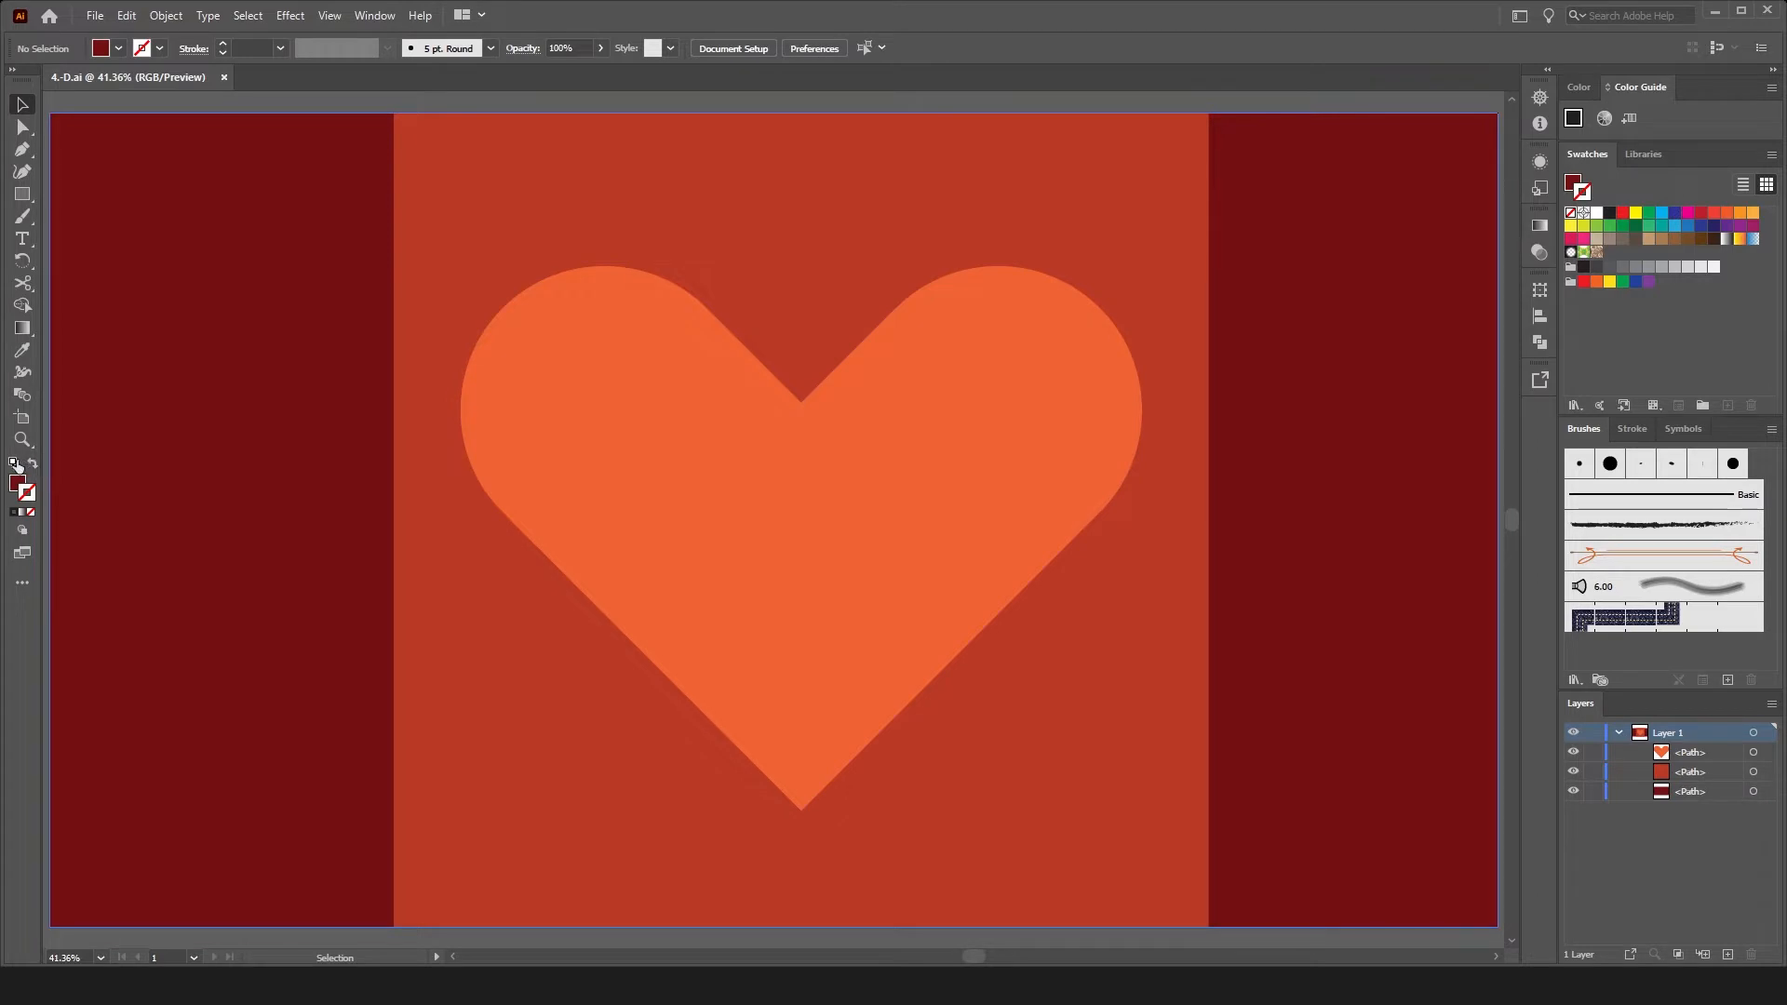
pyautogui.press('d')
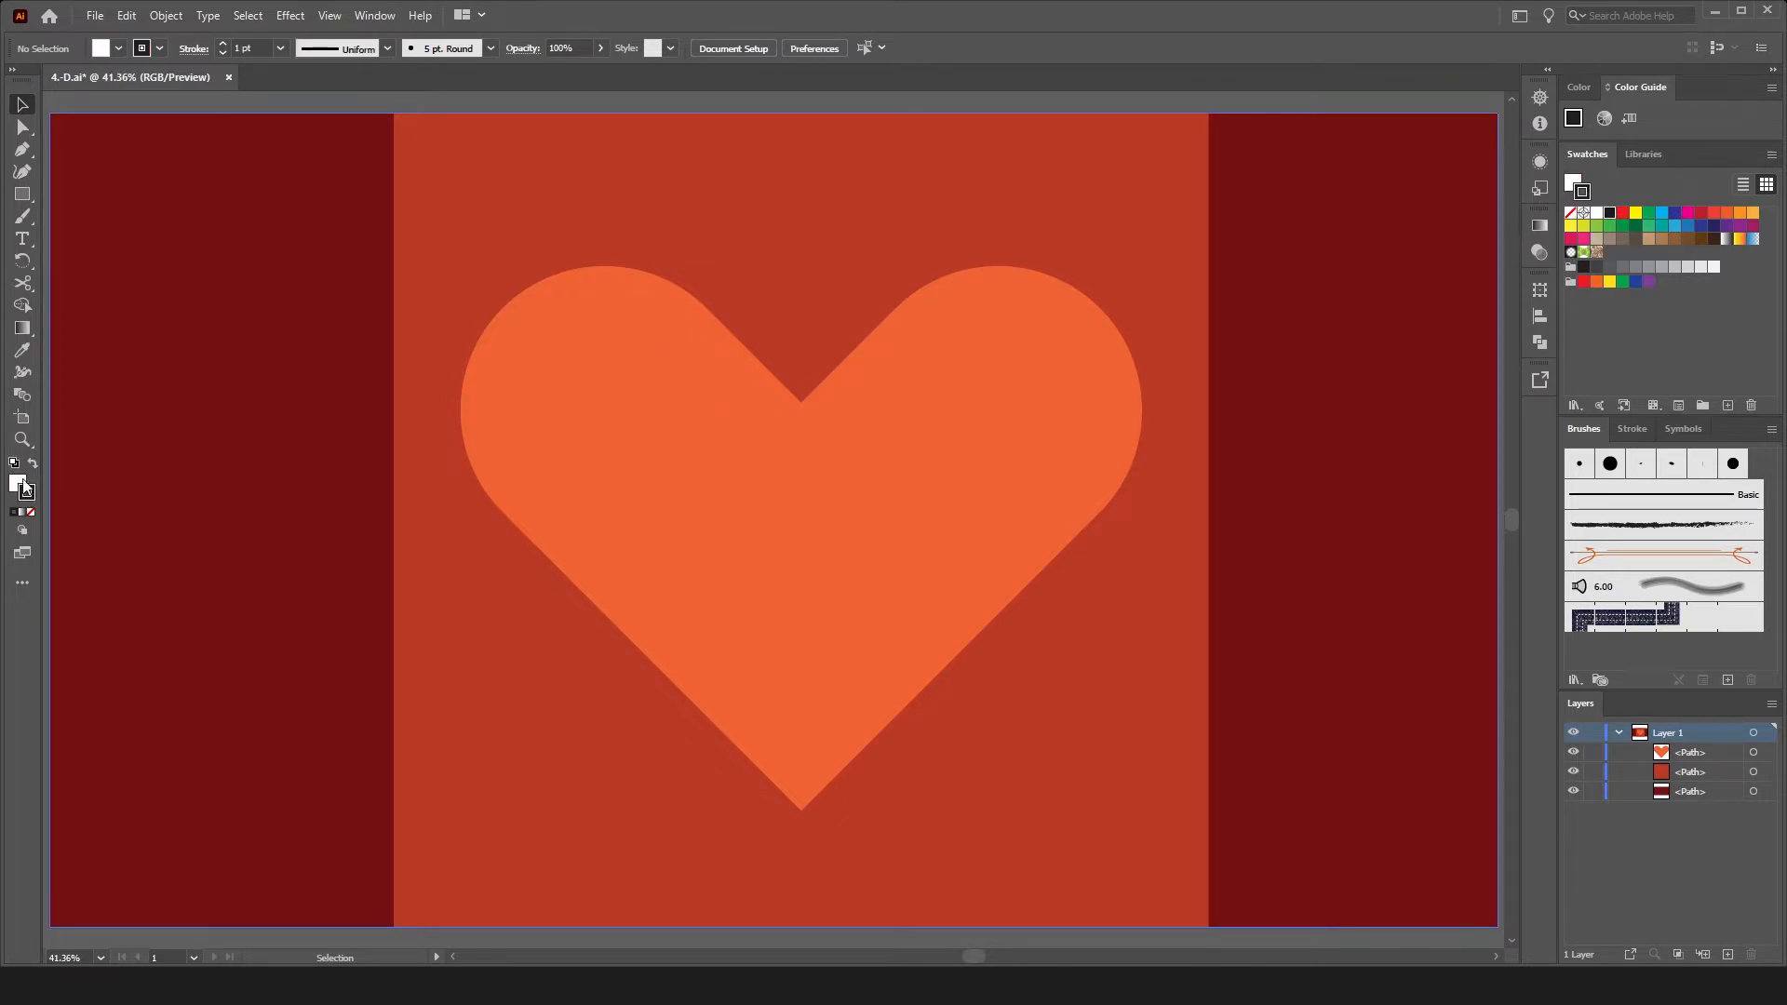
pyautogui.click(28, 491)
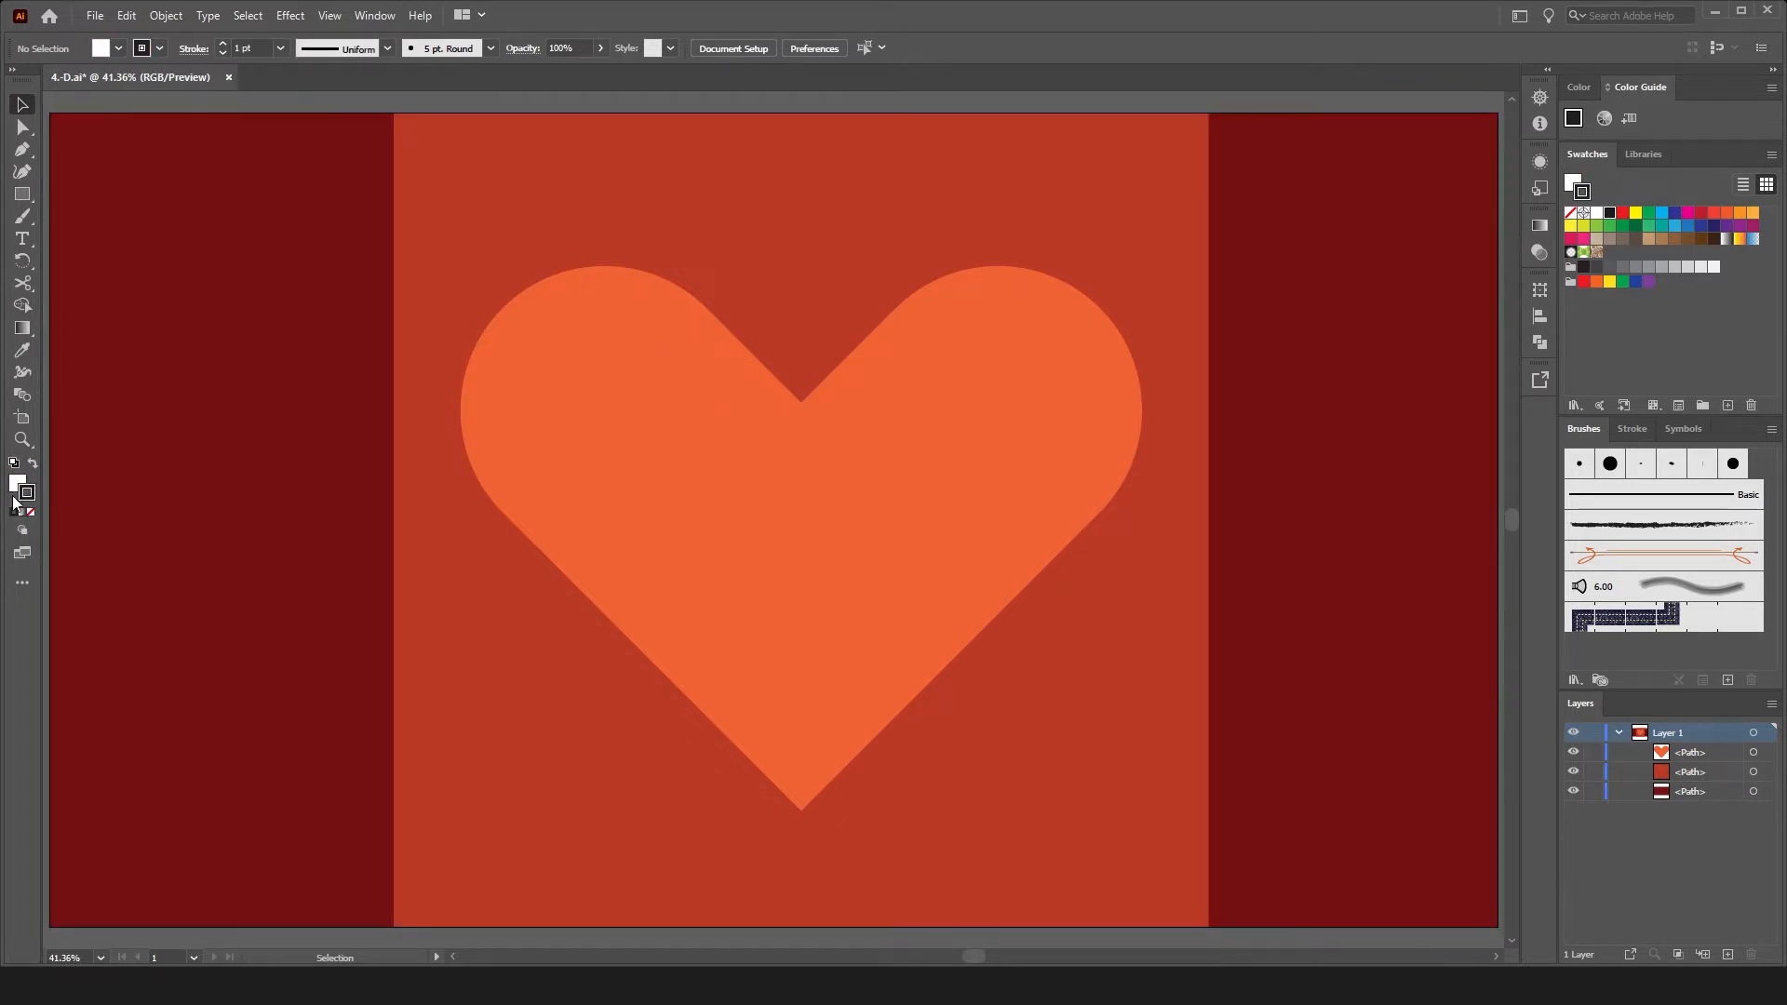
pyautogui.click(651, 493)
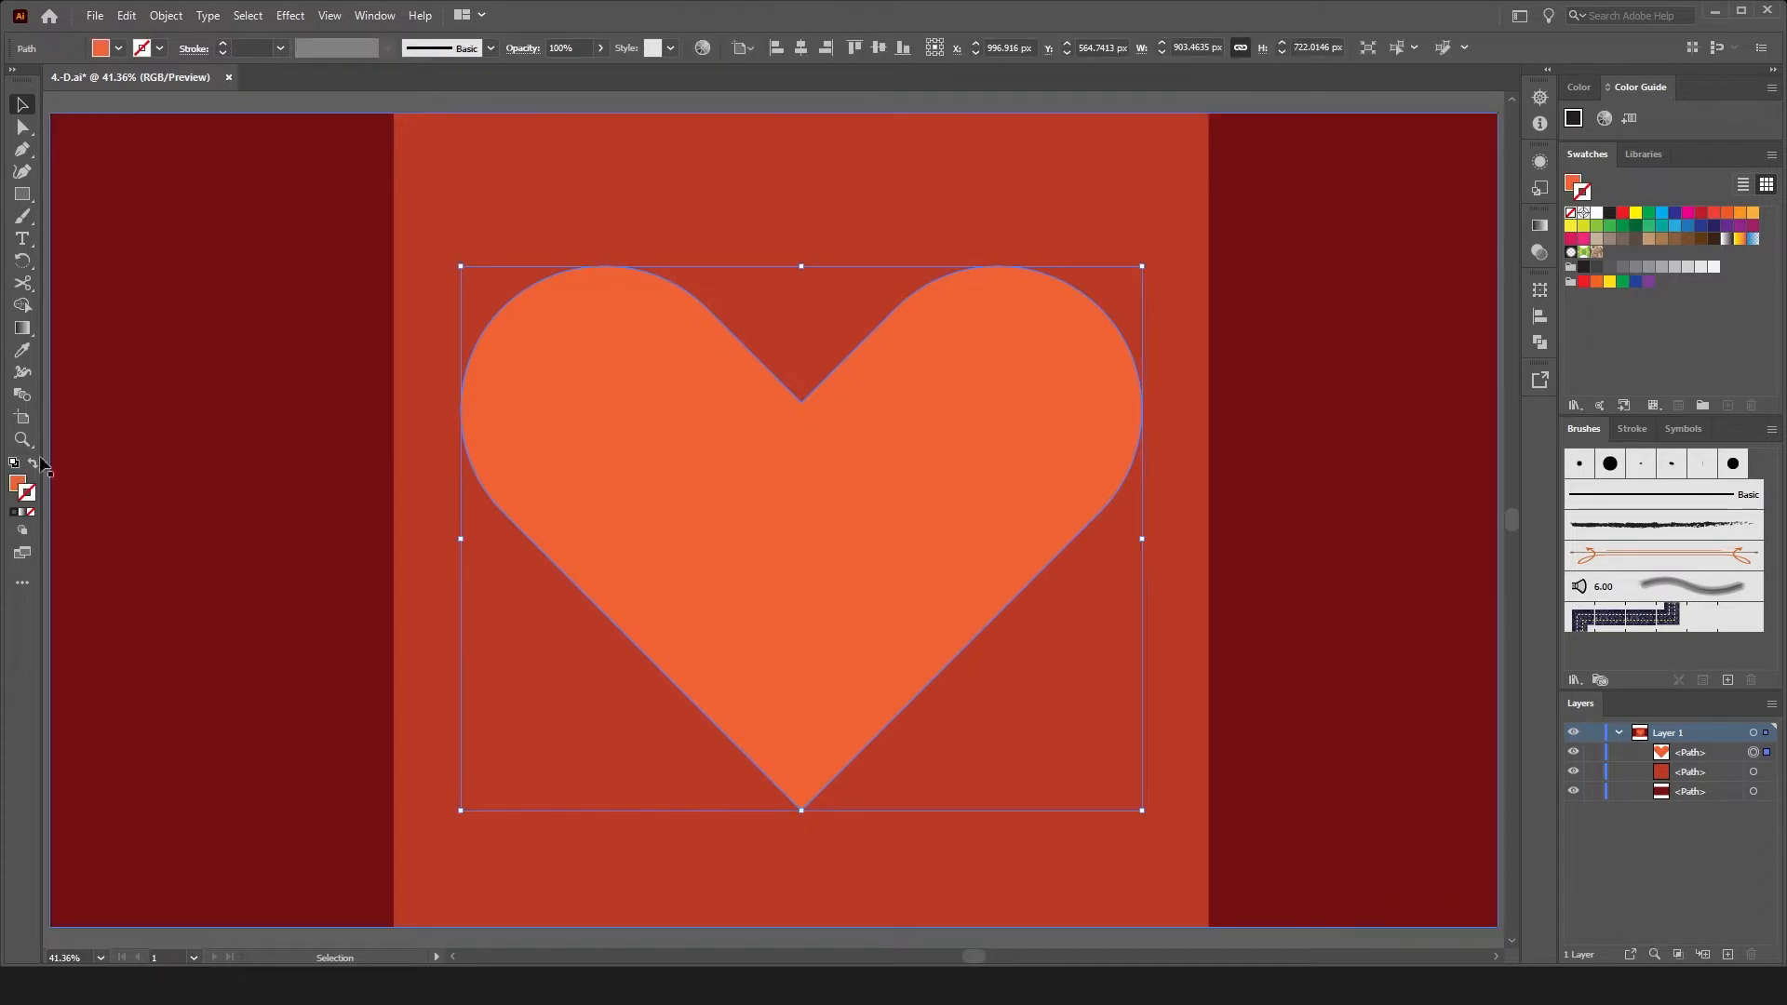
pyautogui.click(15, 464)
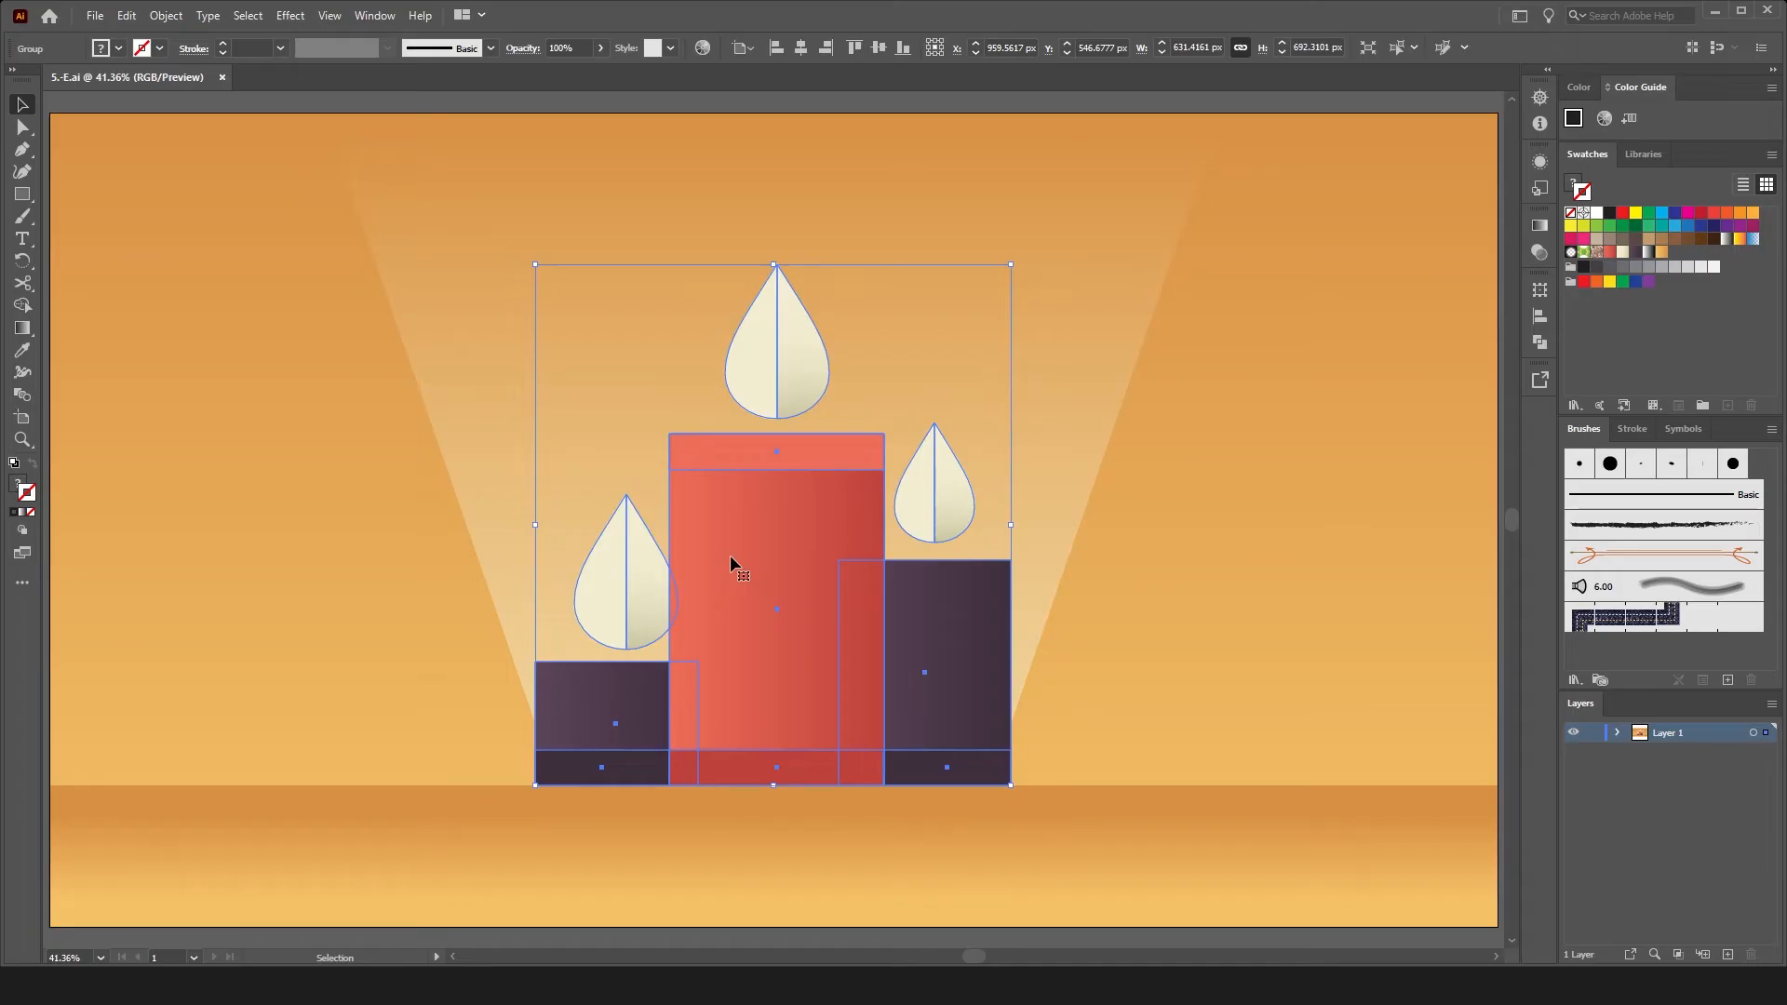
# - Try scaling the candle group with Free Transform from its corner and its upper edge, undoing each attempt
pyautogui.press('e')
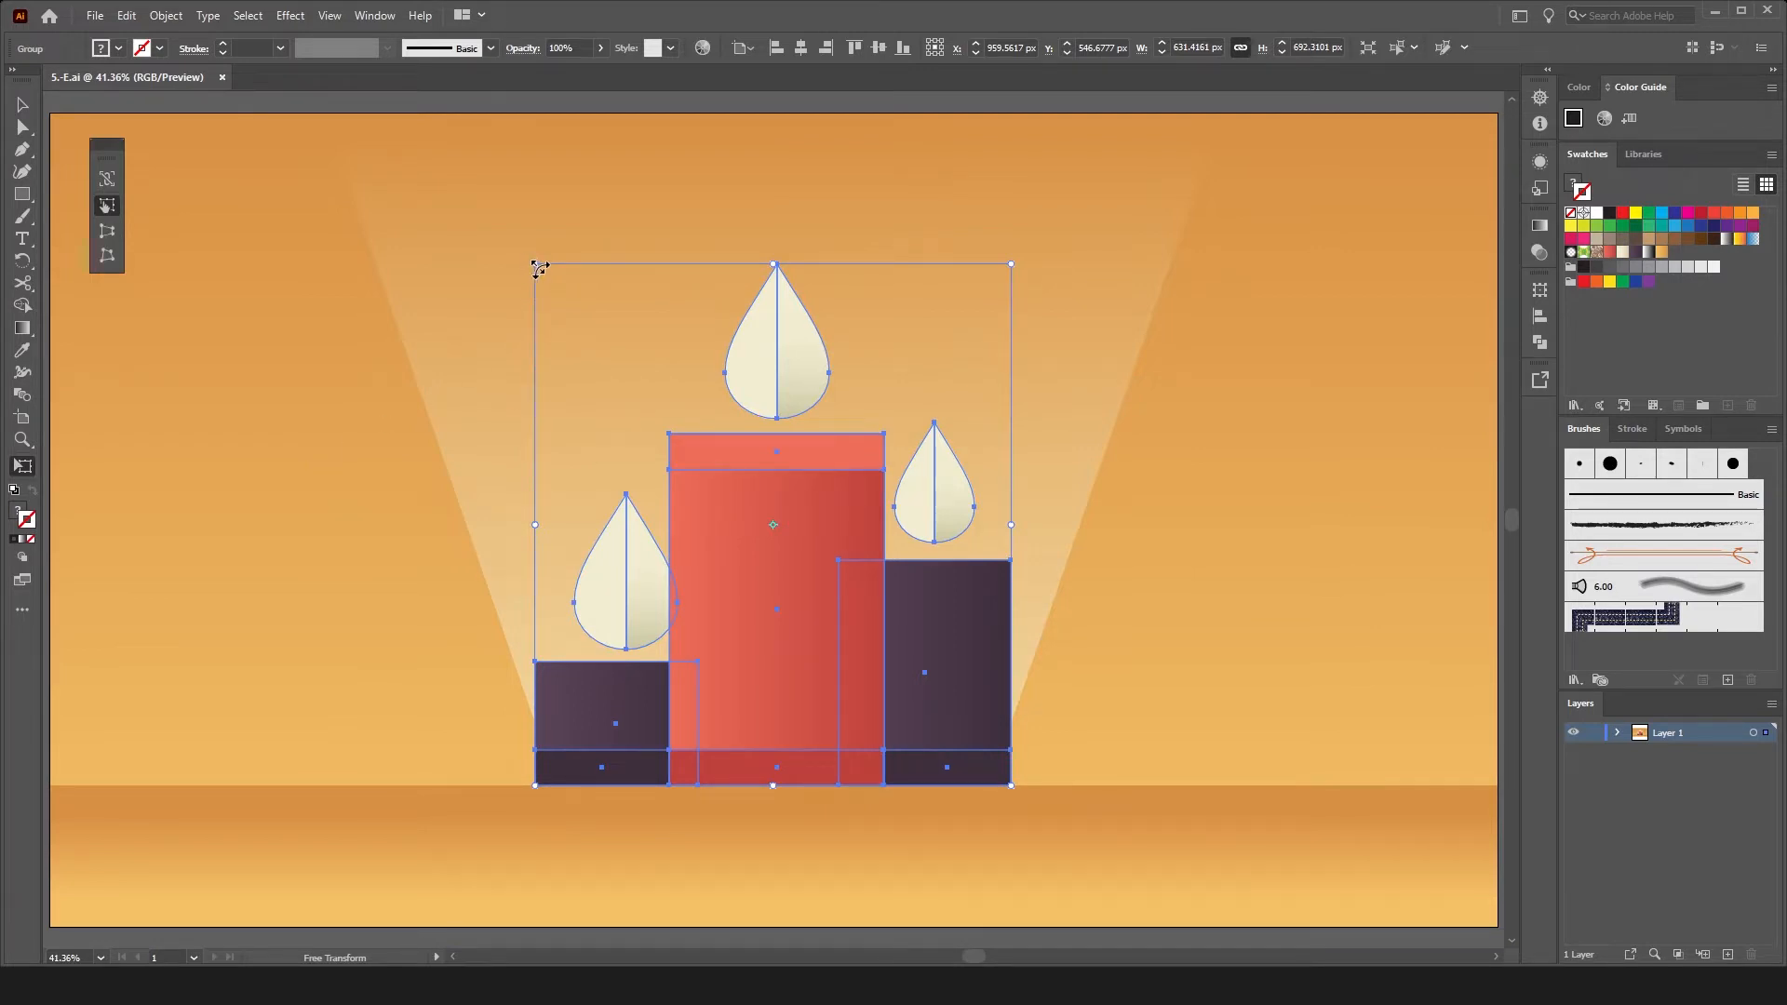
pyautogui.moveTo(537, 267); pyautogui.dragTo(431, 162)
pyautogui.hotkey('ctrl', 'z')
pyautogui.moveTo(538, 267); pyautogui.dragTo(363, 178)
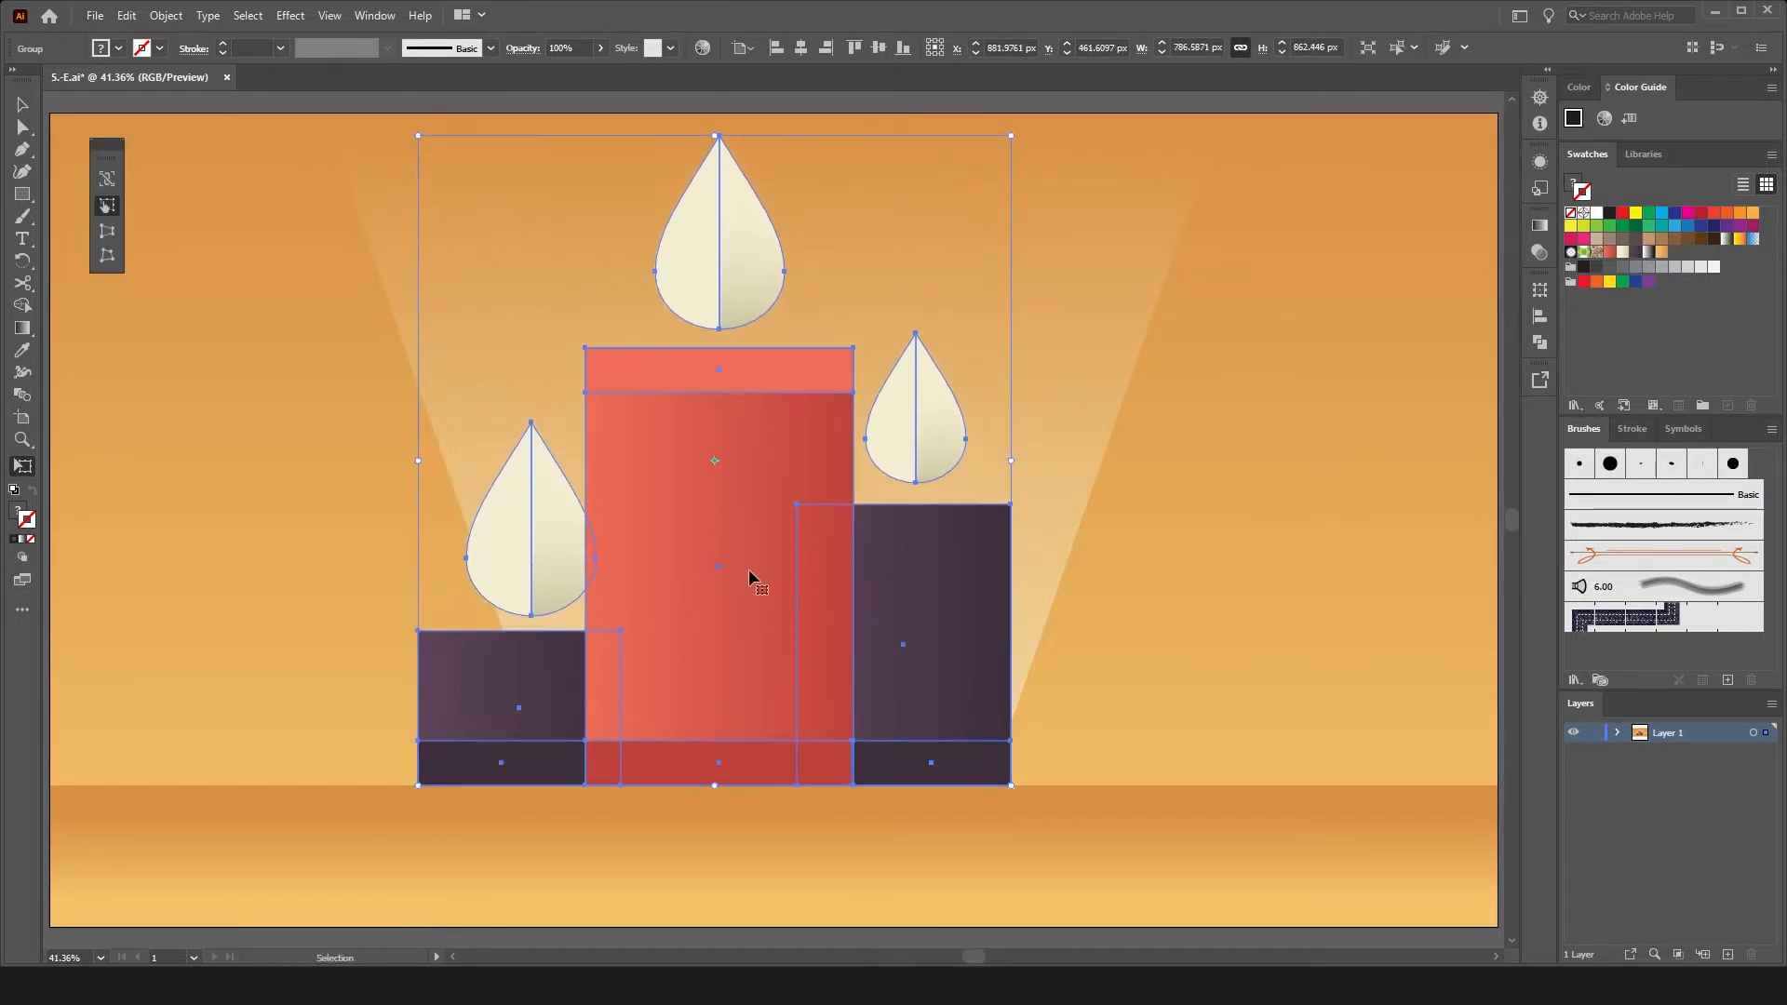
pyautogui.hotkey('ctrl', 'z')
pyautogui.moveTo(773, 265); pyautogui.dragTo(758, 140)
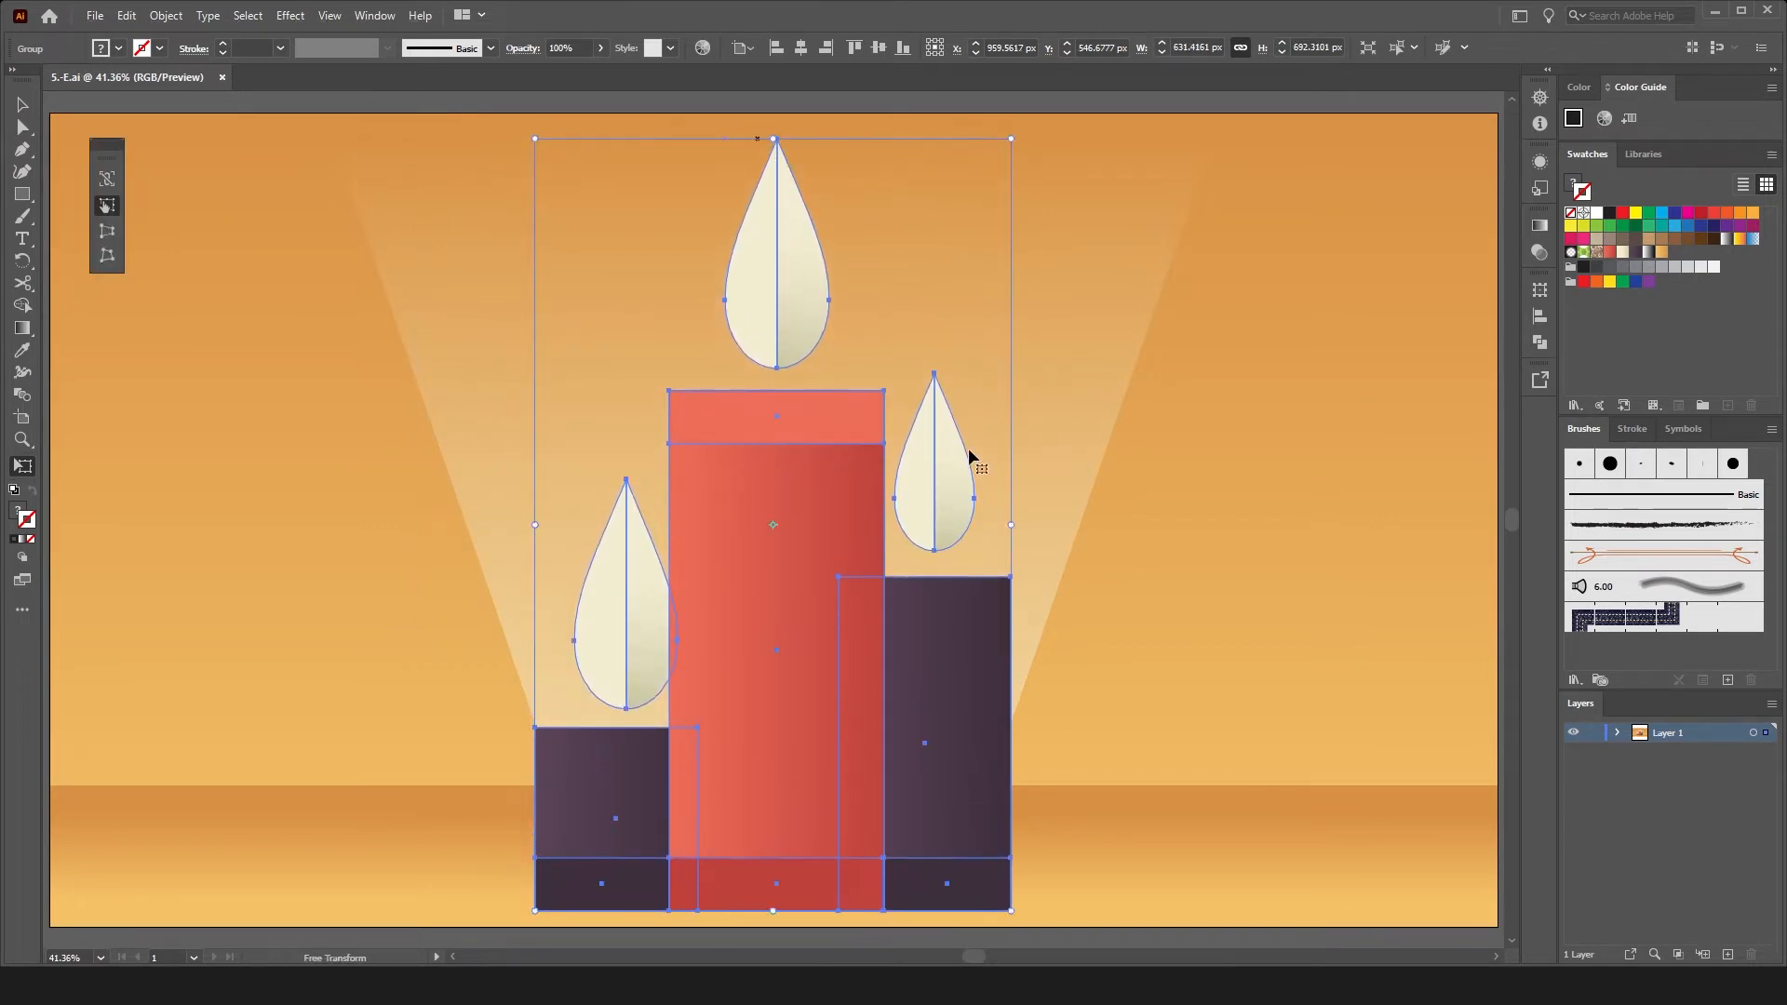
pyautogui.hotkey('ctrl', 'z')
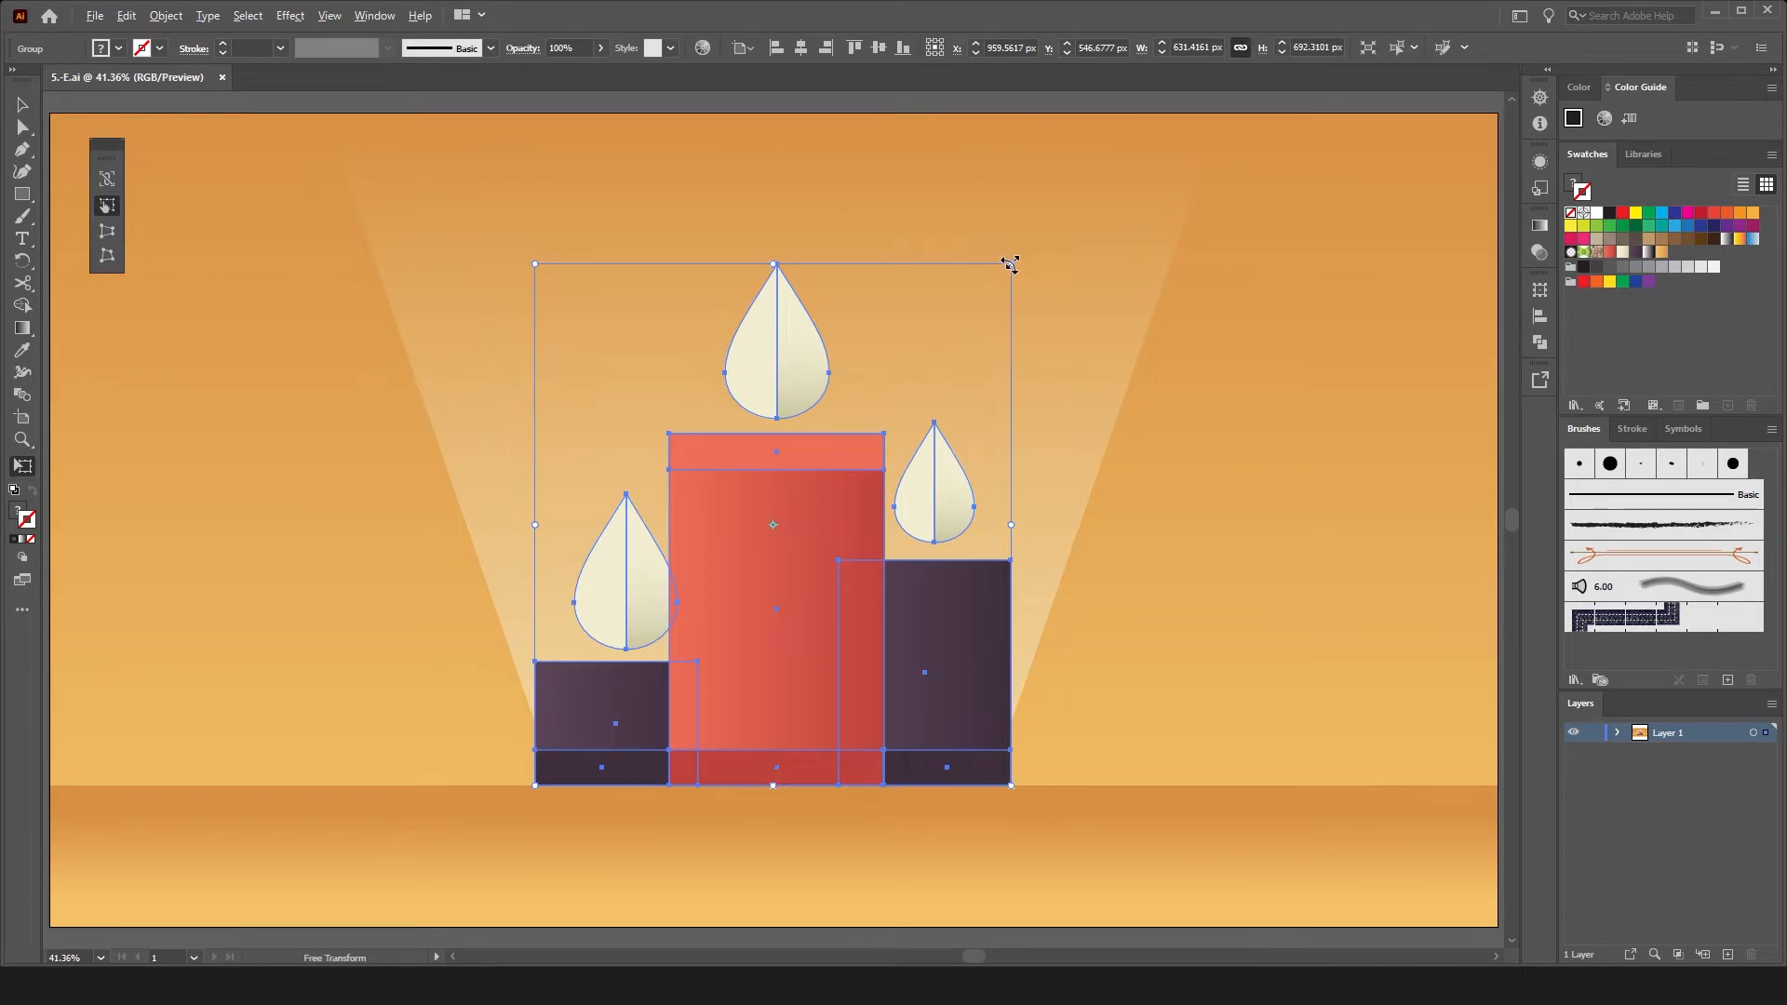
# - Enlarge the candle group proportionally about its centre to about 947 by 1038 px and return to the Selection tool
pyautogui.moveTo(1011, 265); pyautogui.dragTo(1166, 170)
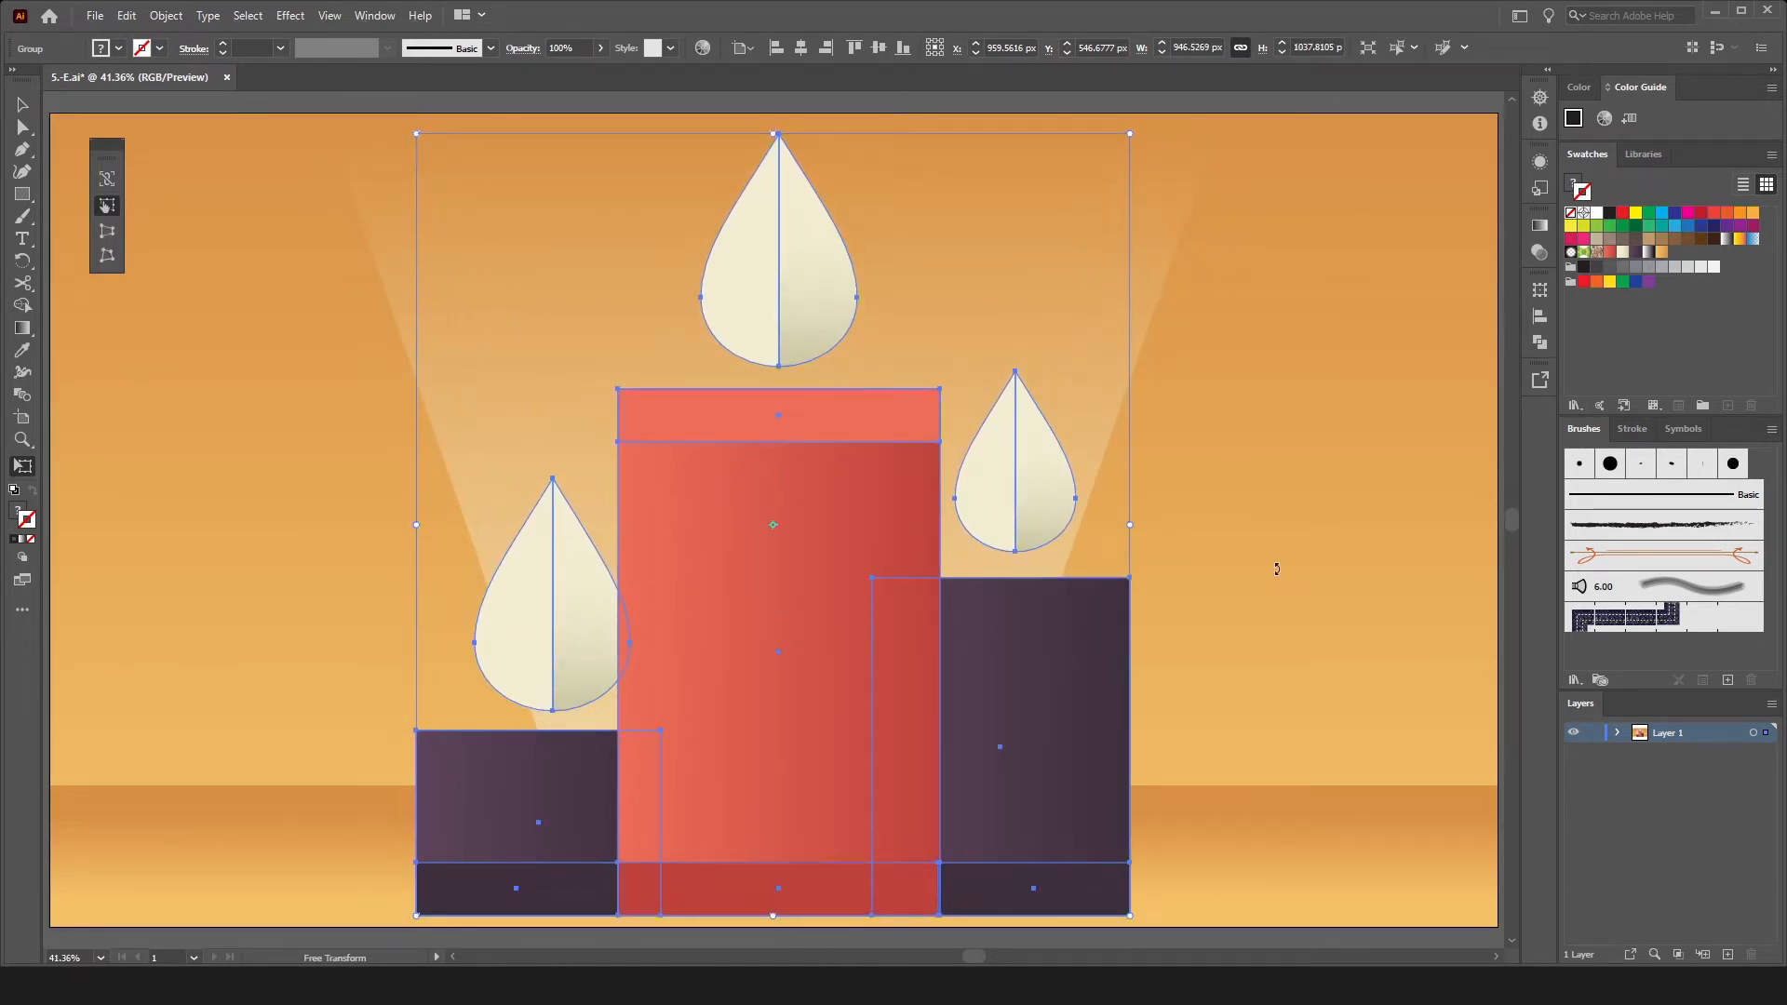
pyautogui.click(24, 99)
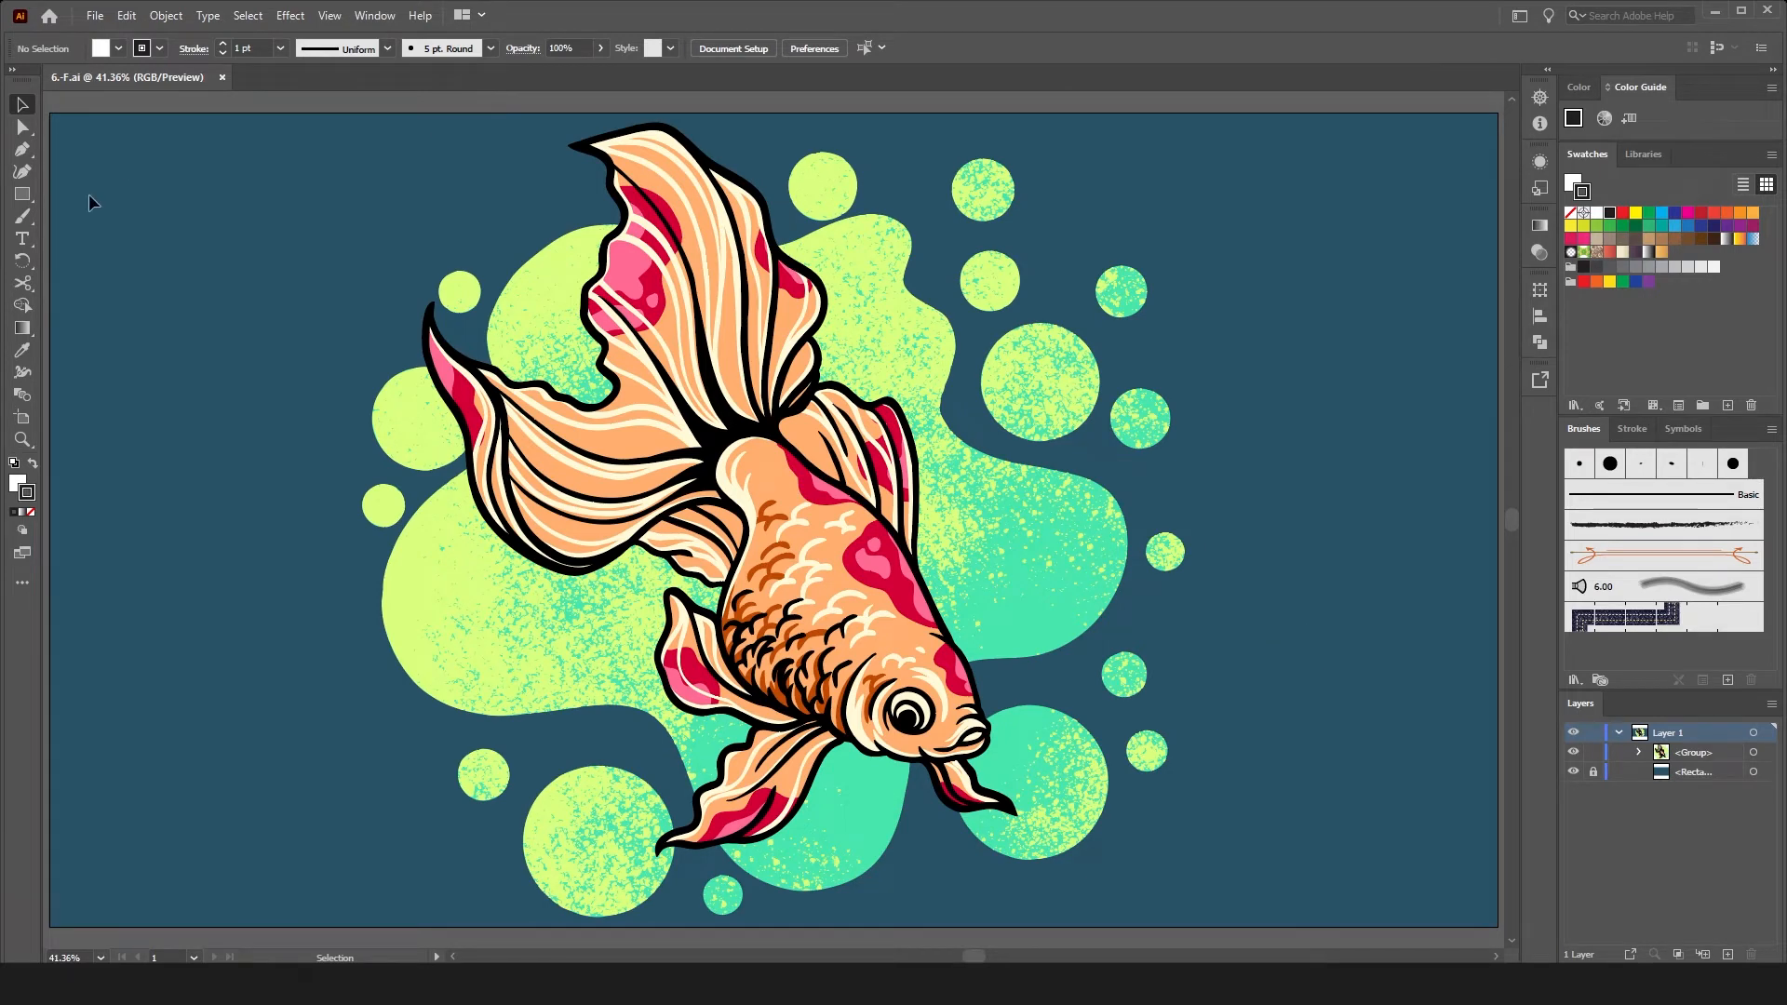
# - View the fish illustration in full screen with menu bar and in full screen, and return to the normal screen mode
pyautogui.press('f')
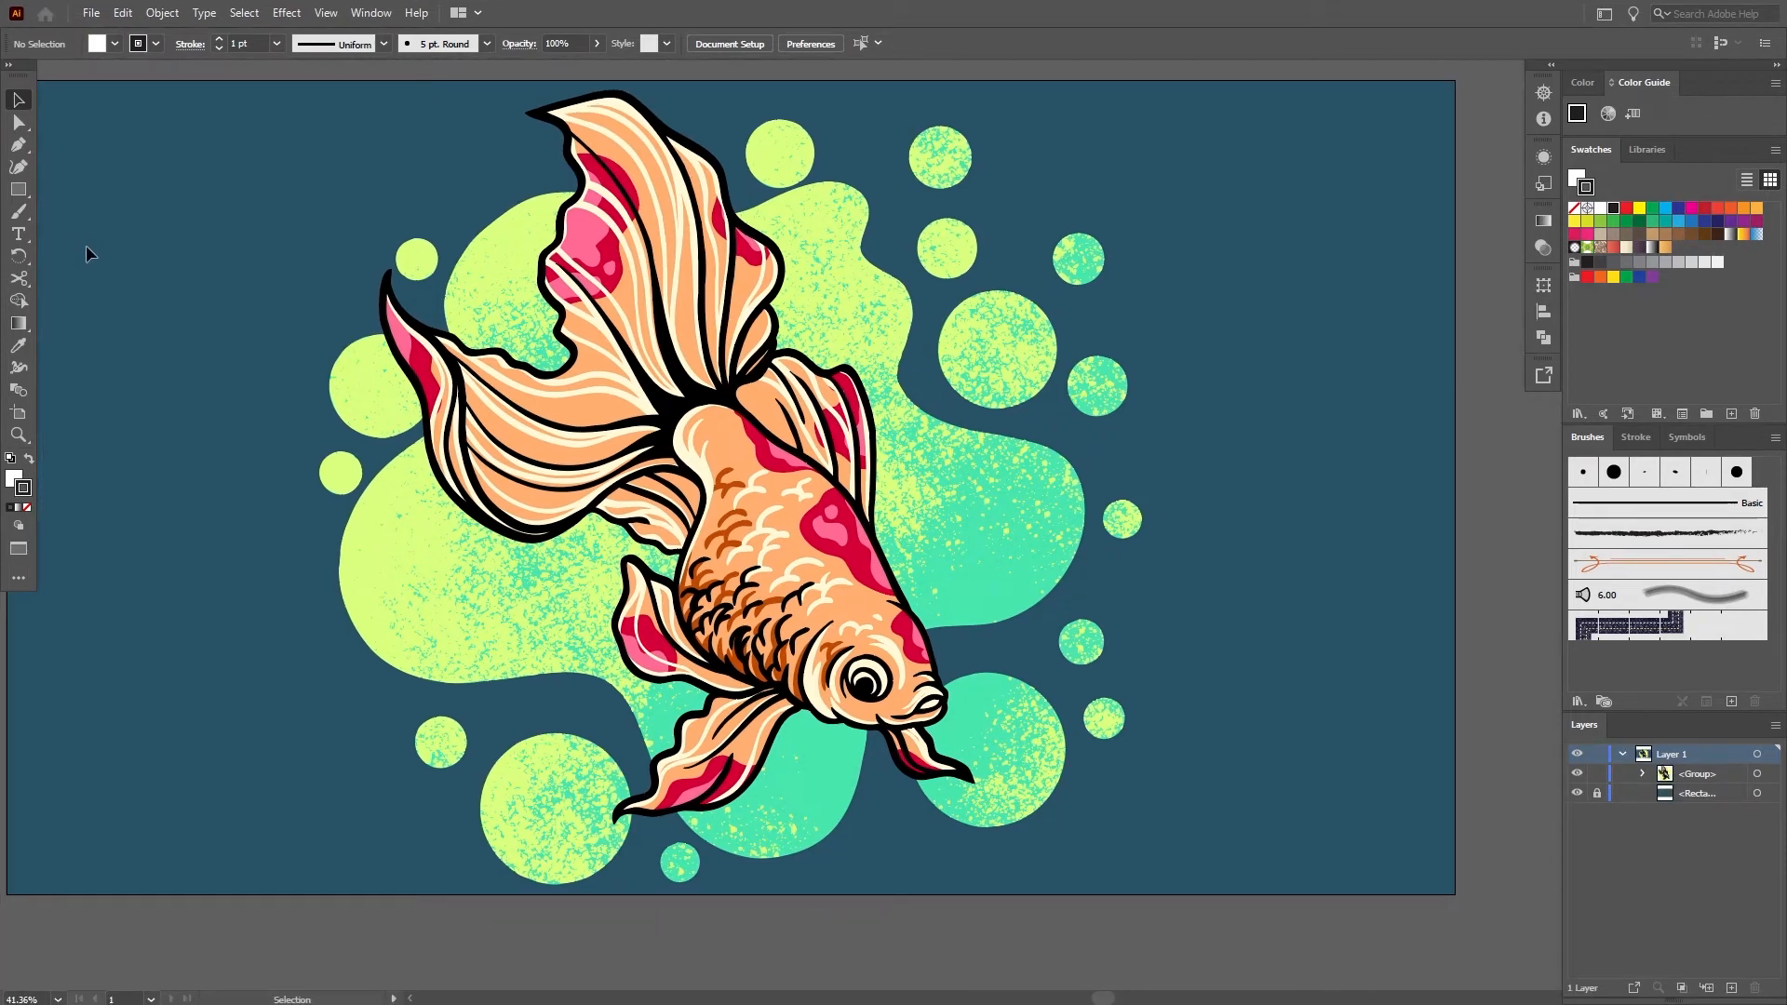
pyautogui.press('f')
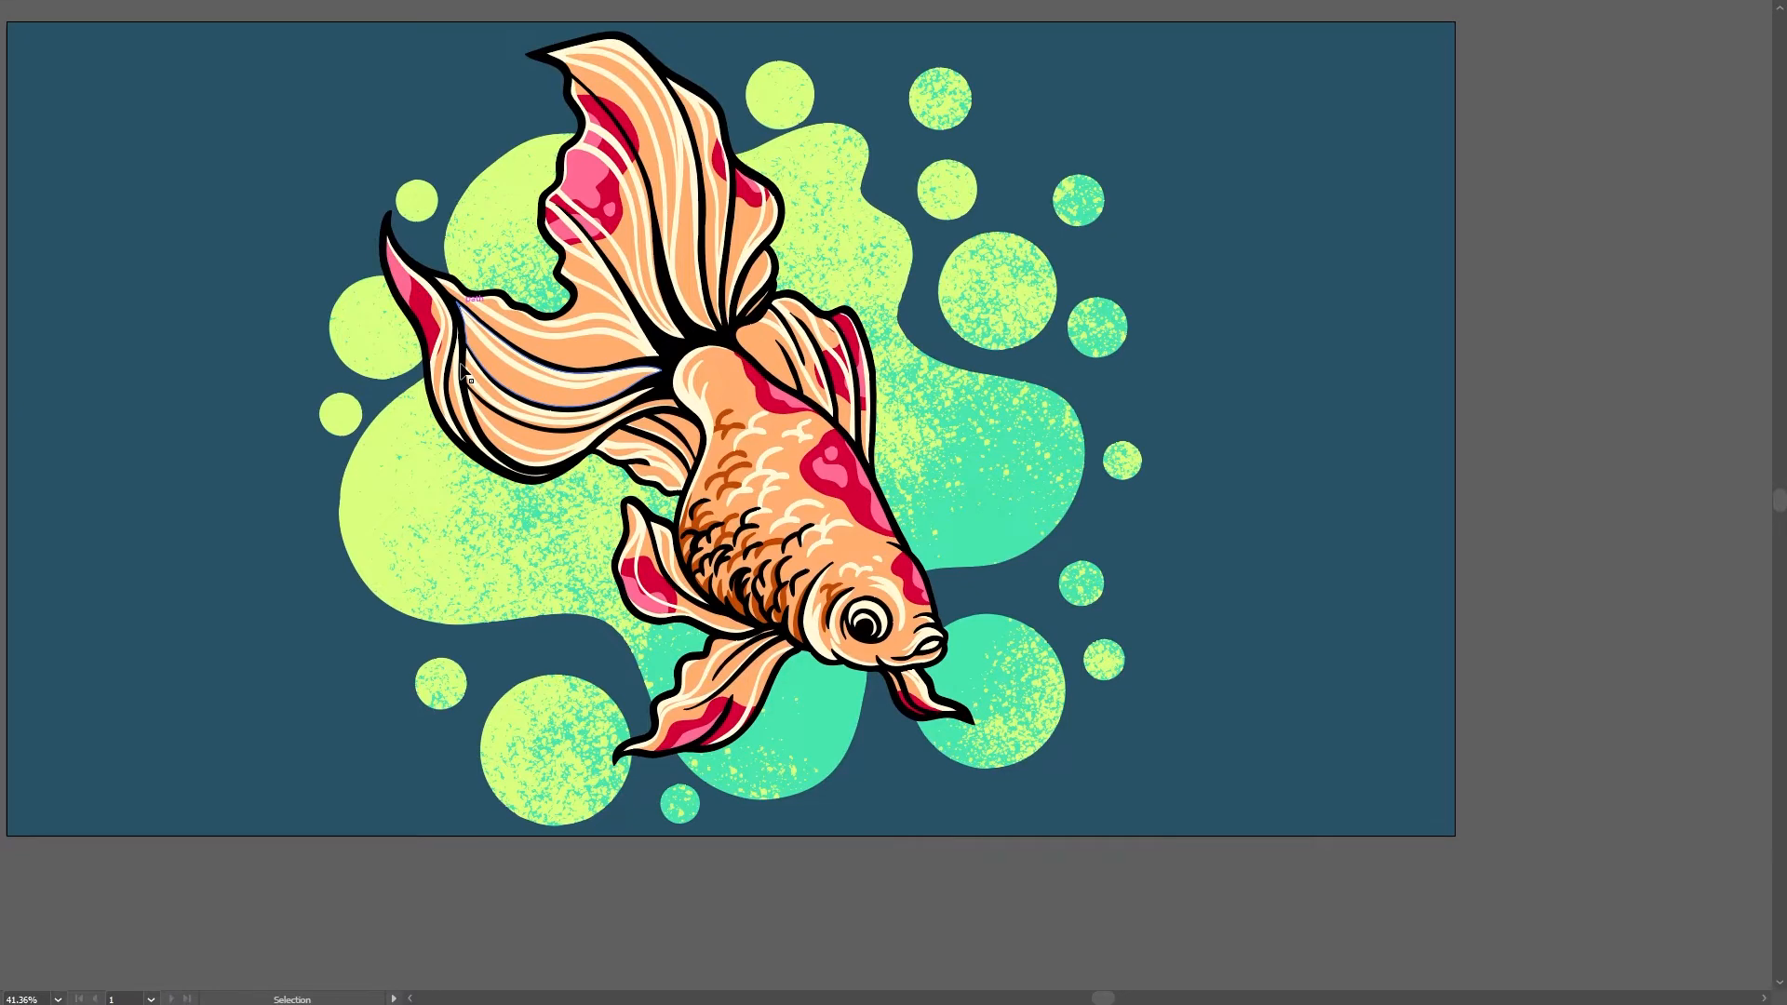
pyautogui.press('f')
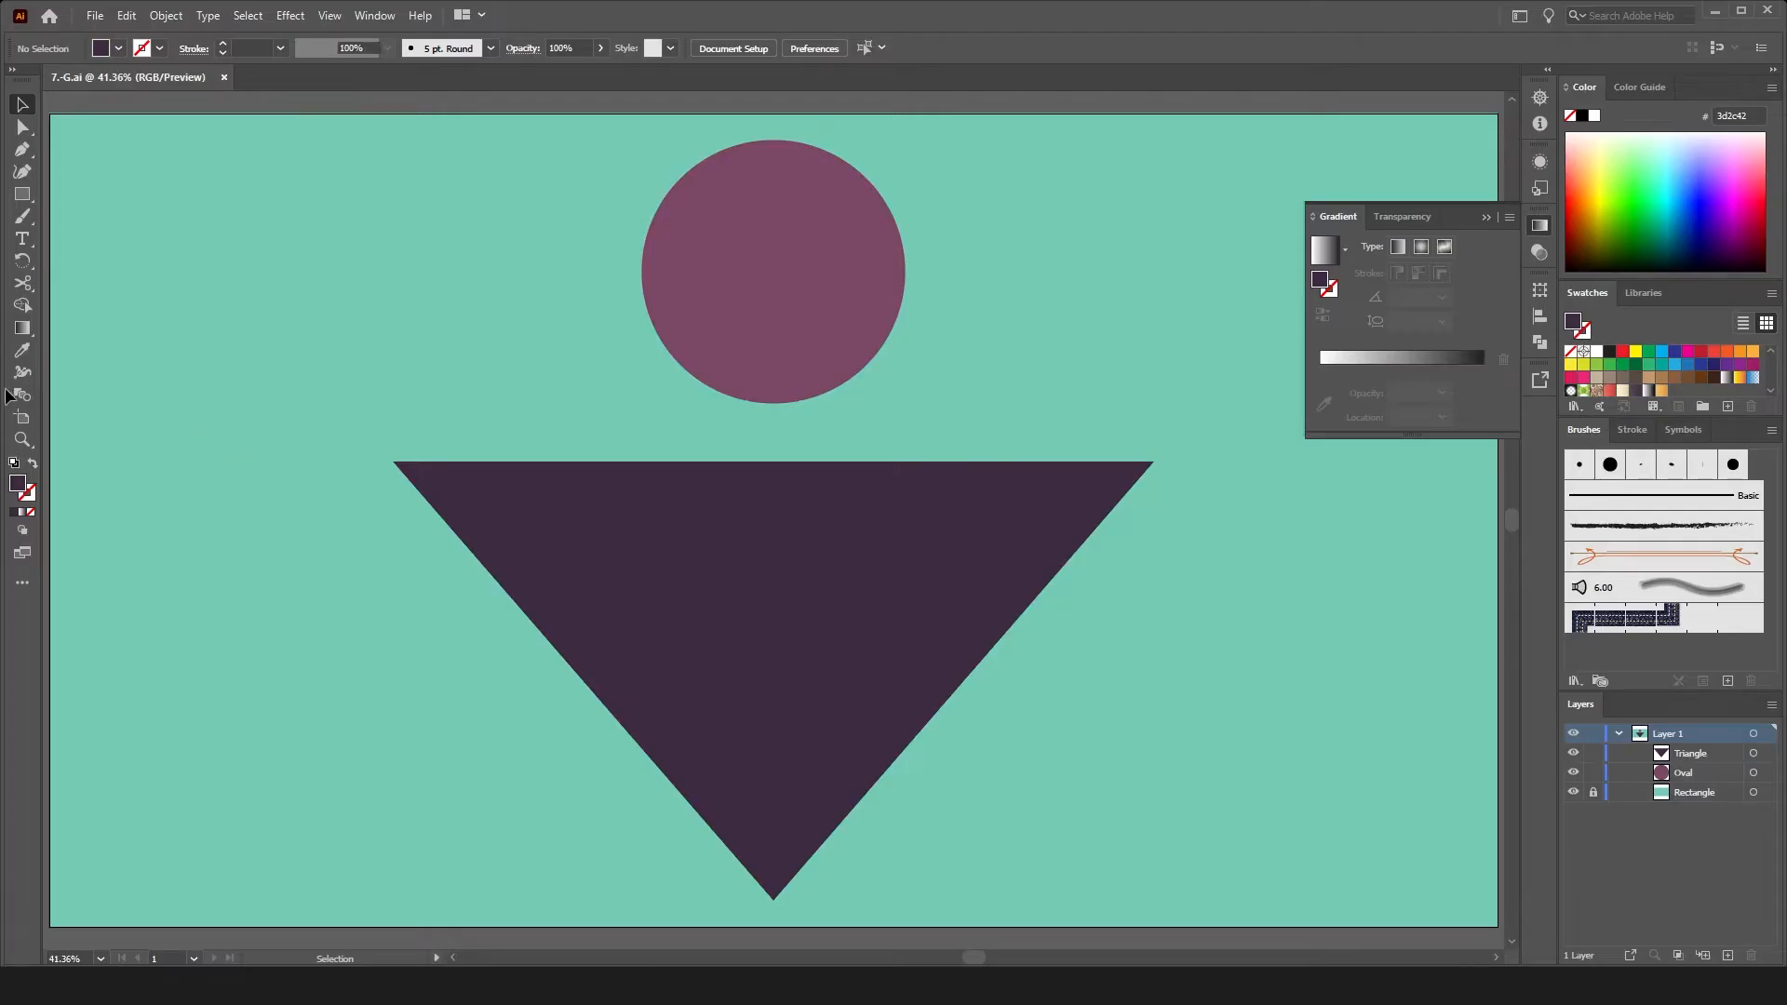
# - Apply a linear white-to-black gradient to the triangle and set its white stop at about 17% and black stop at about 82%
pyautogui.press('g')
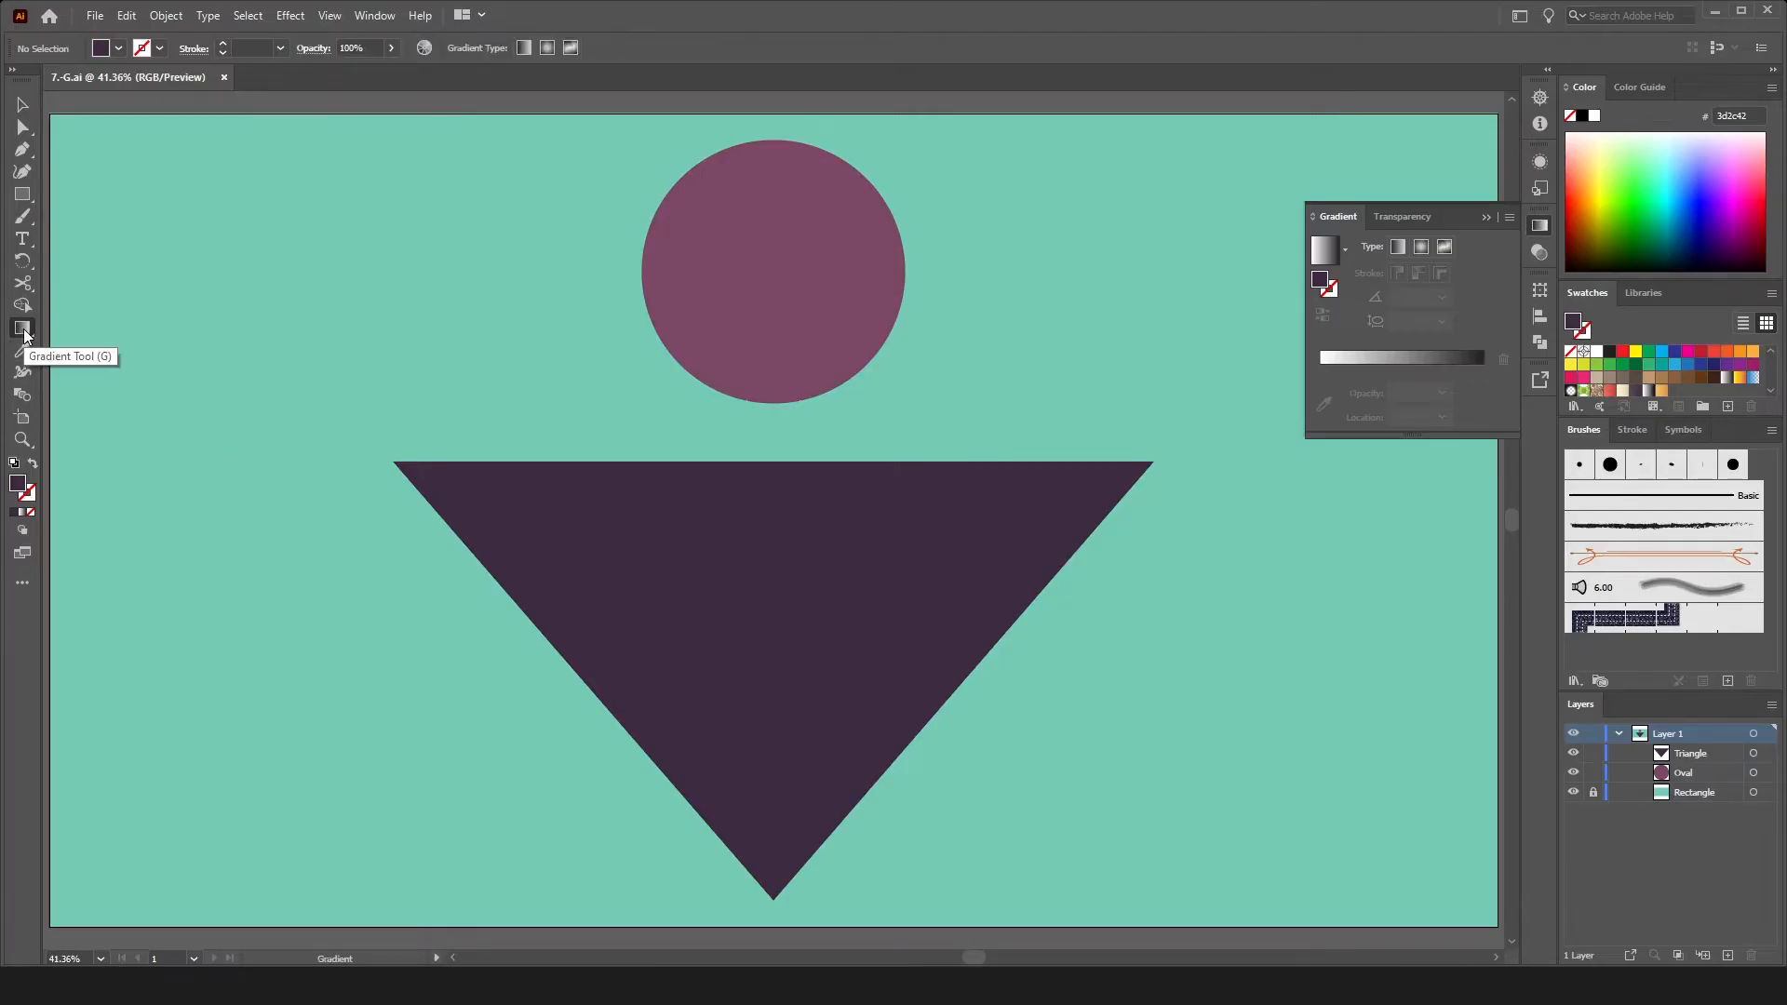
pyautogui.click(792, 610)
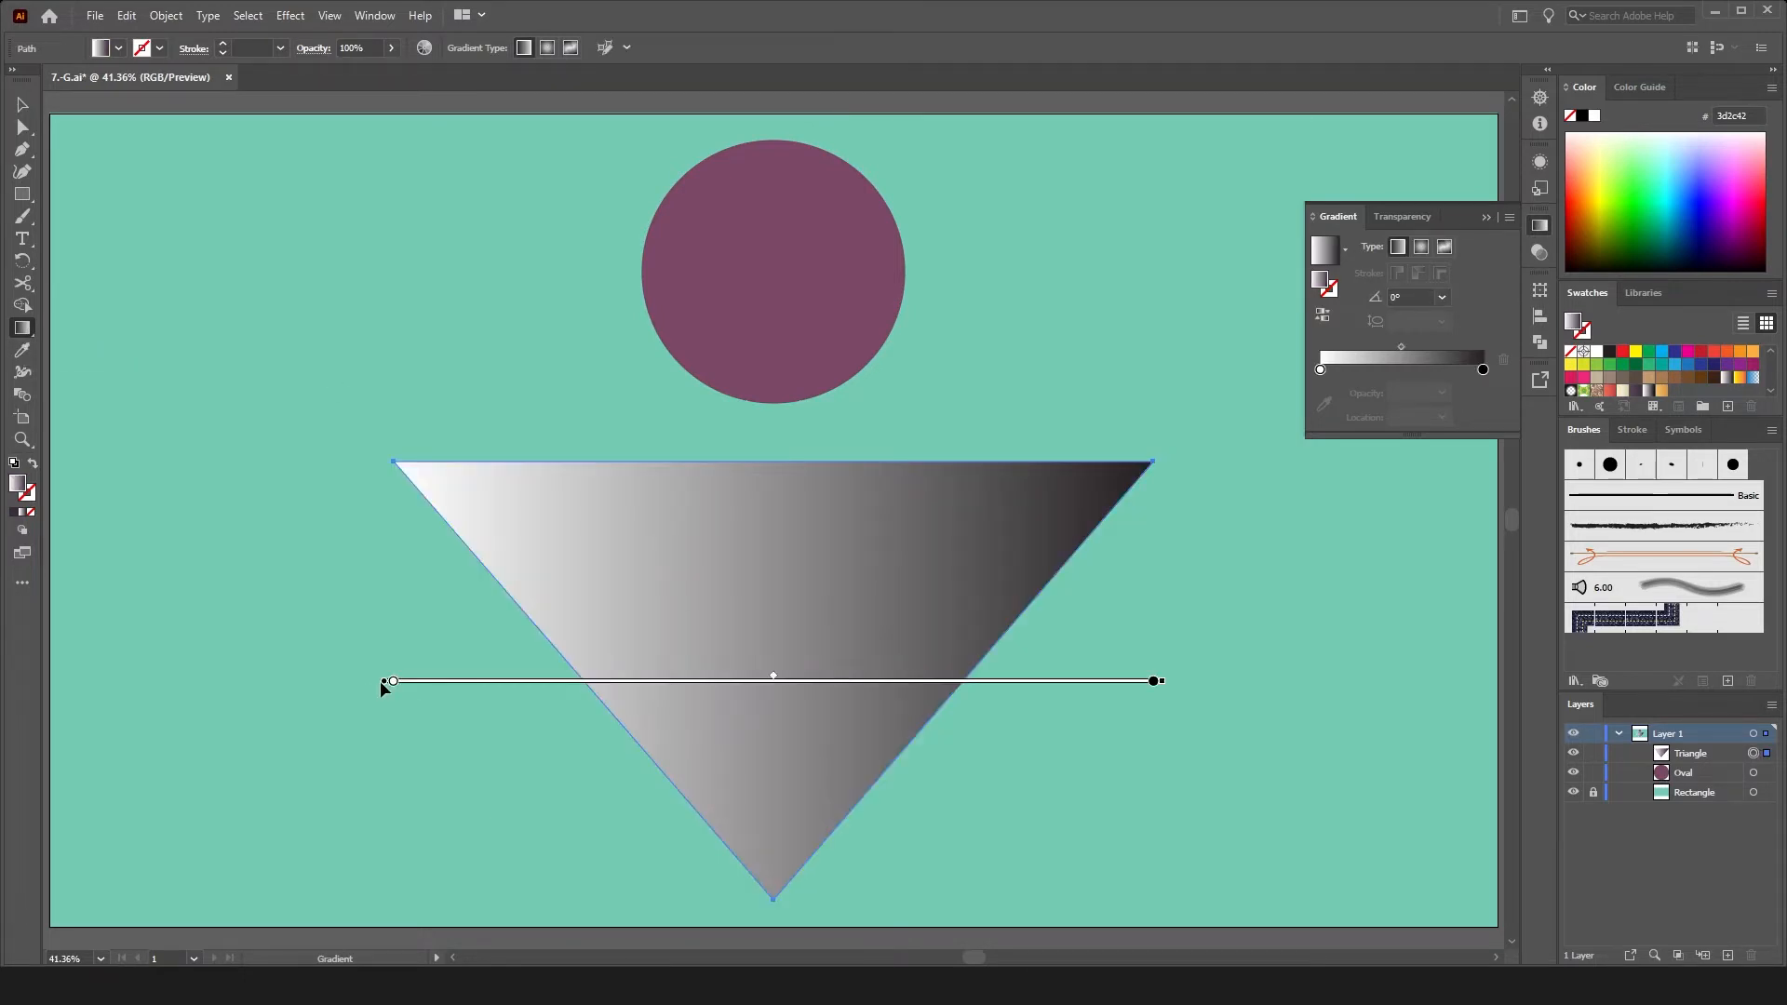
pyautogui.moveTo(391, 684); pyautogui.dragTo(511, 682)
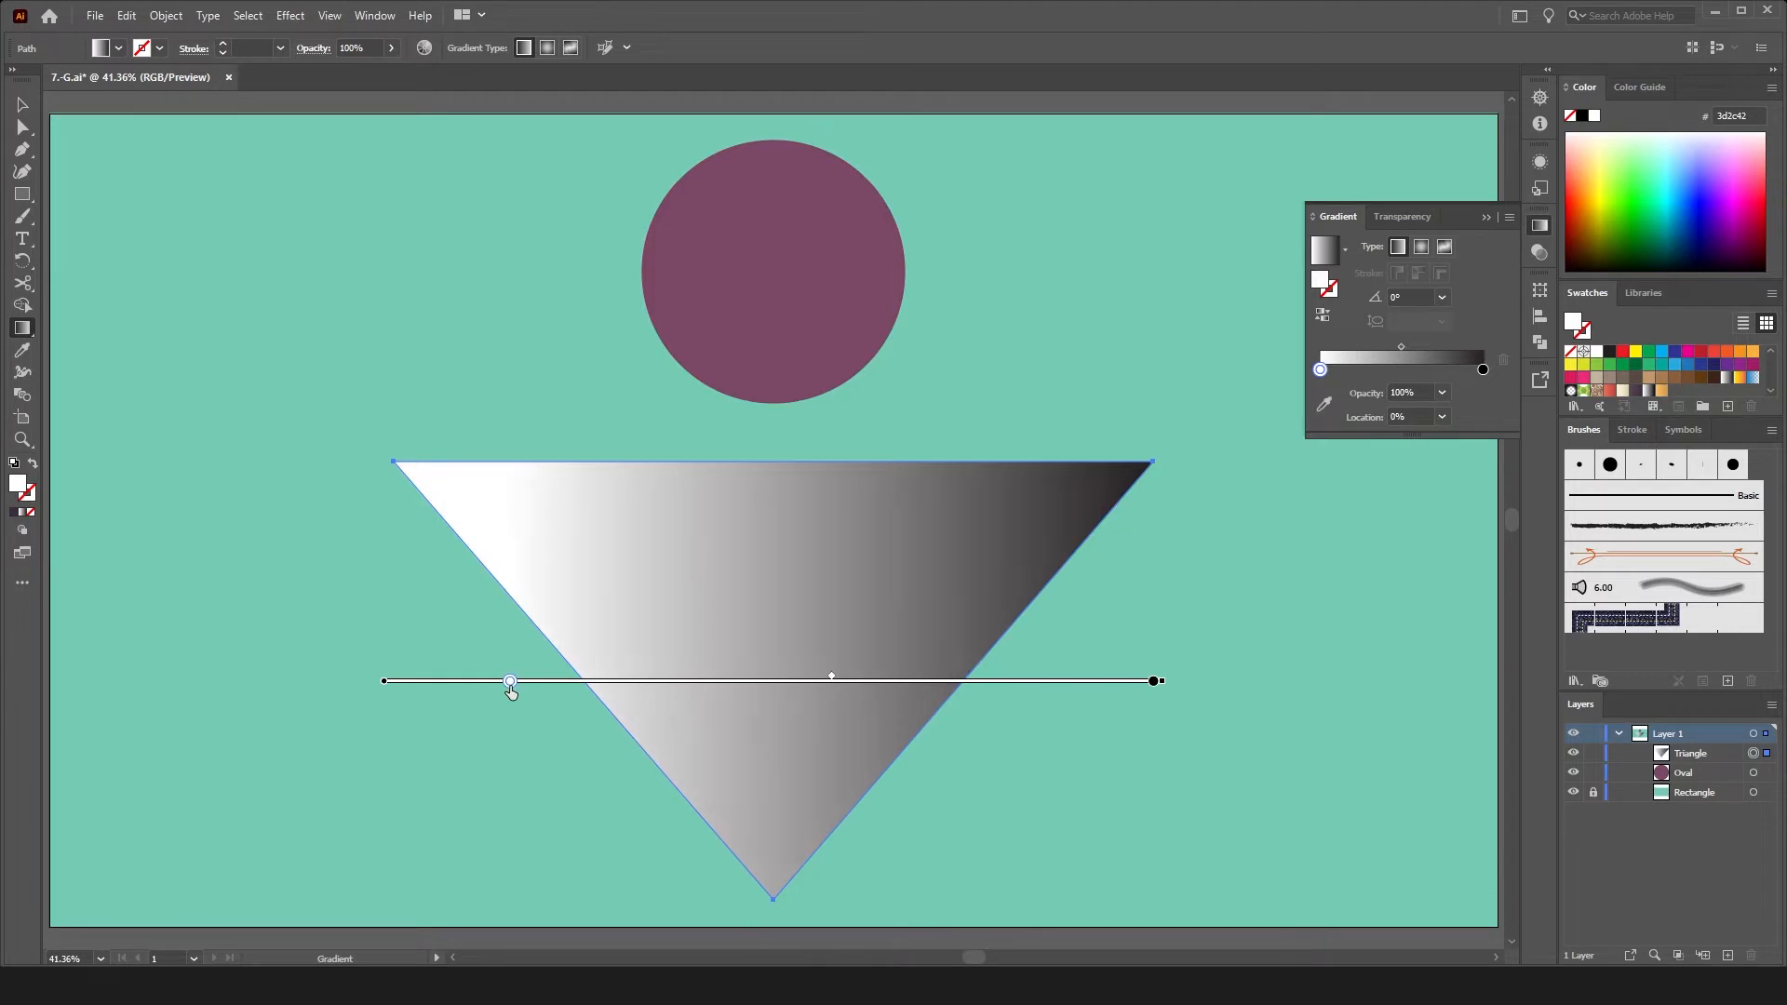
pyautogui.moveTo(1157, 685); pyautogui.dragTo(1019, 682)
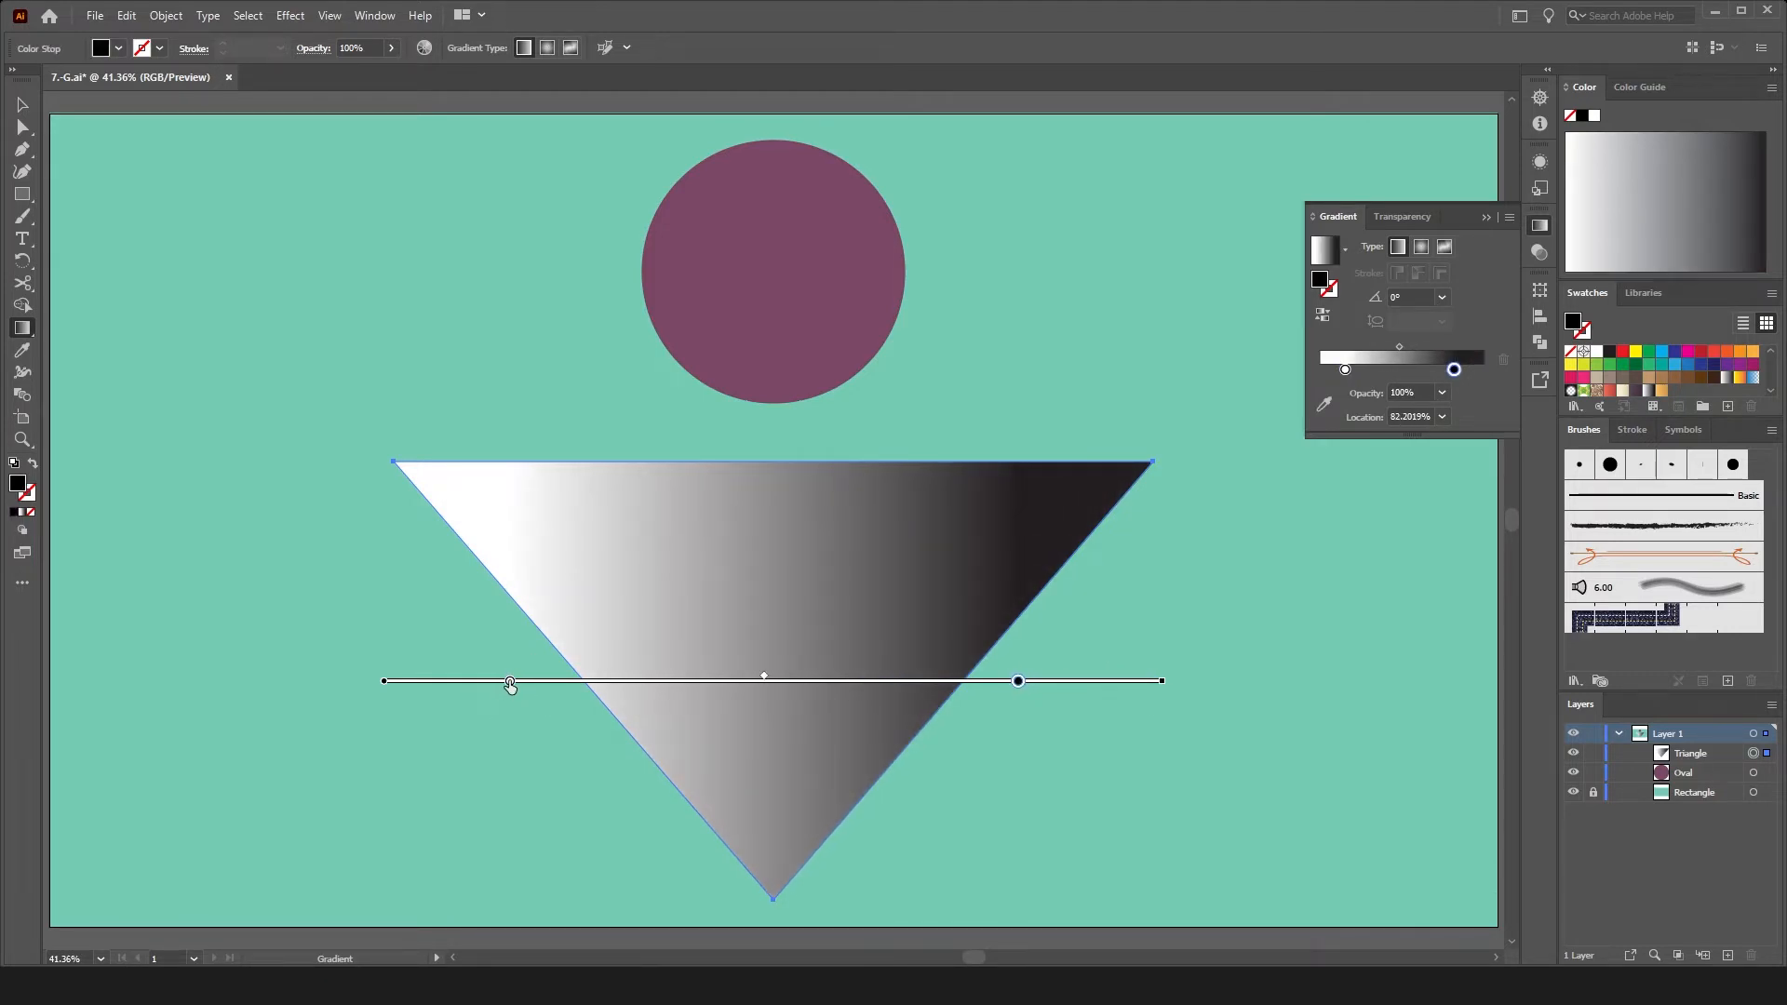
pyautogui.moveTo(510, 682); pyautogui.dragTo(522, 682)
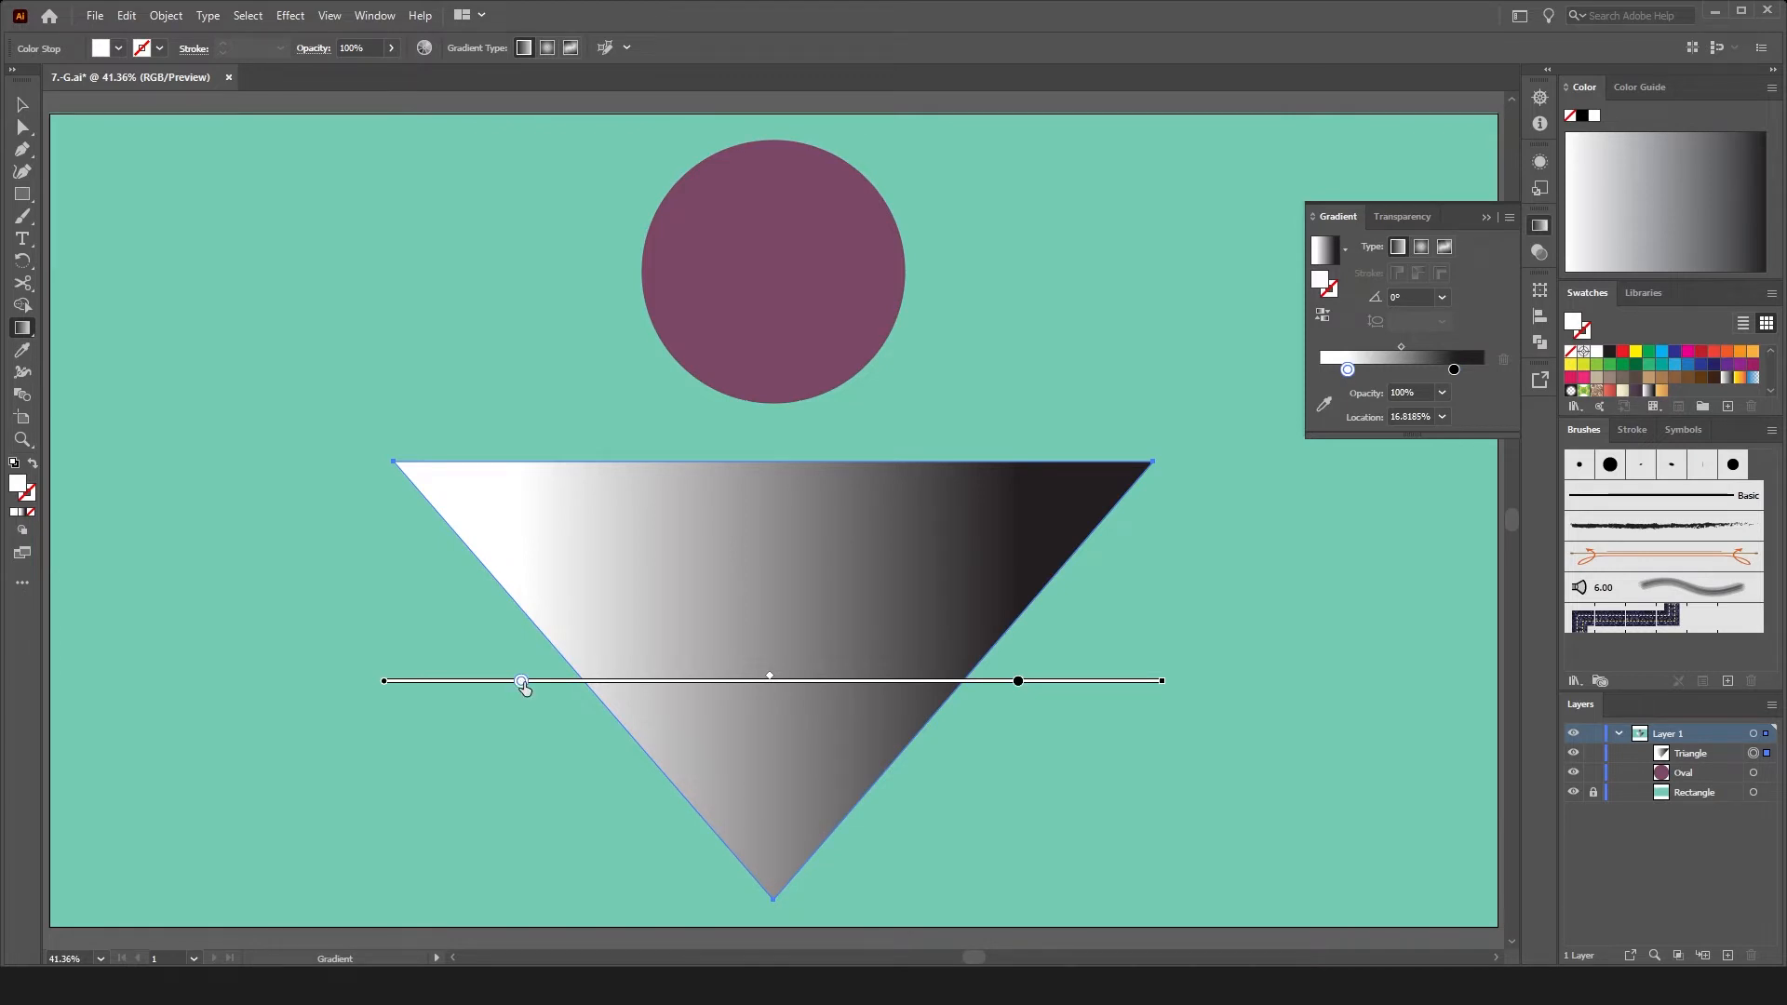
pyautogui.click(1018, 682)
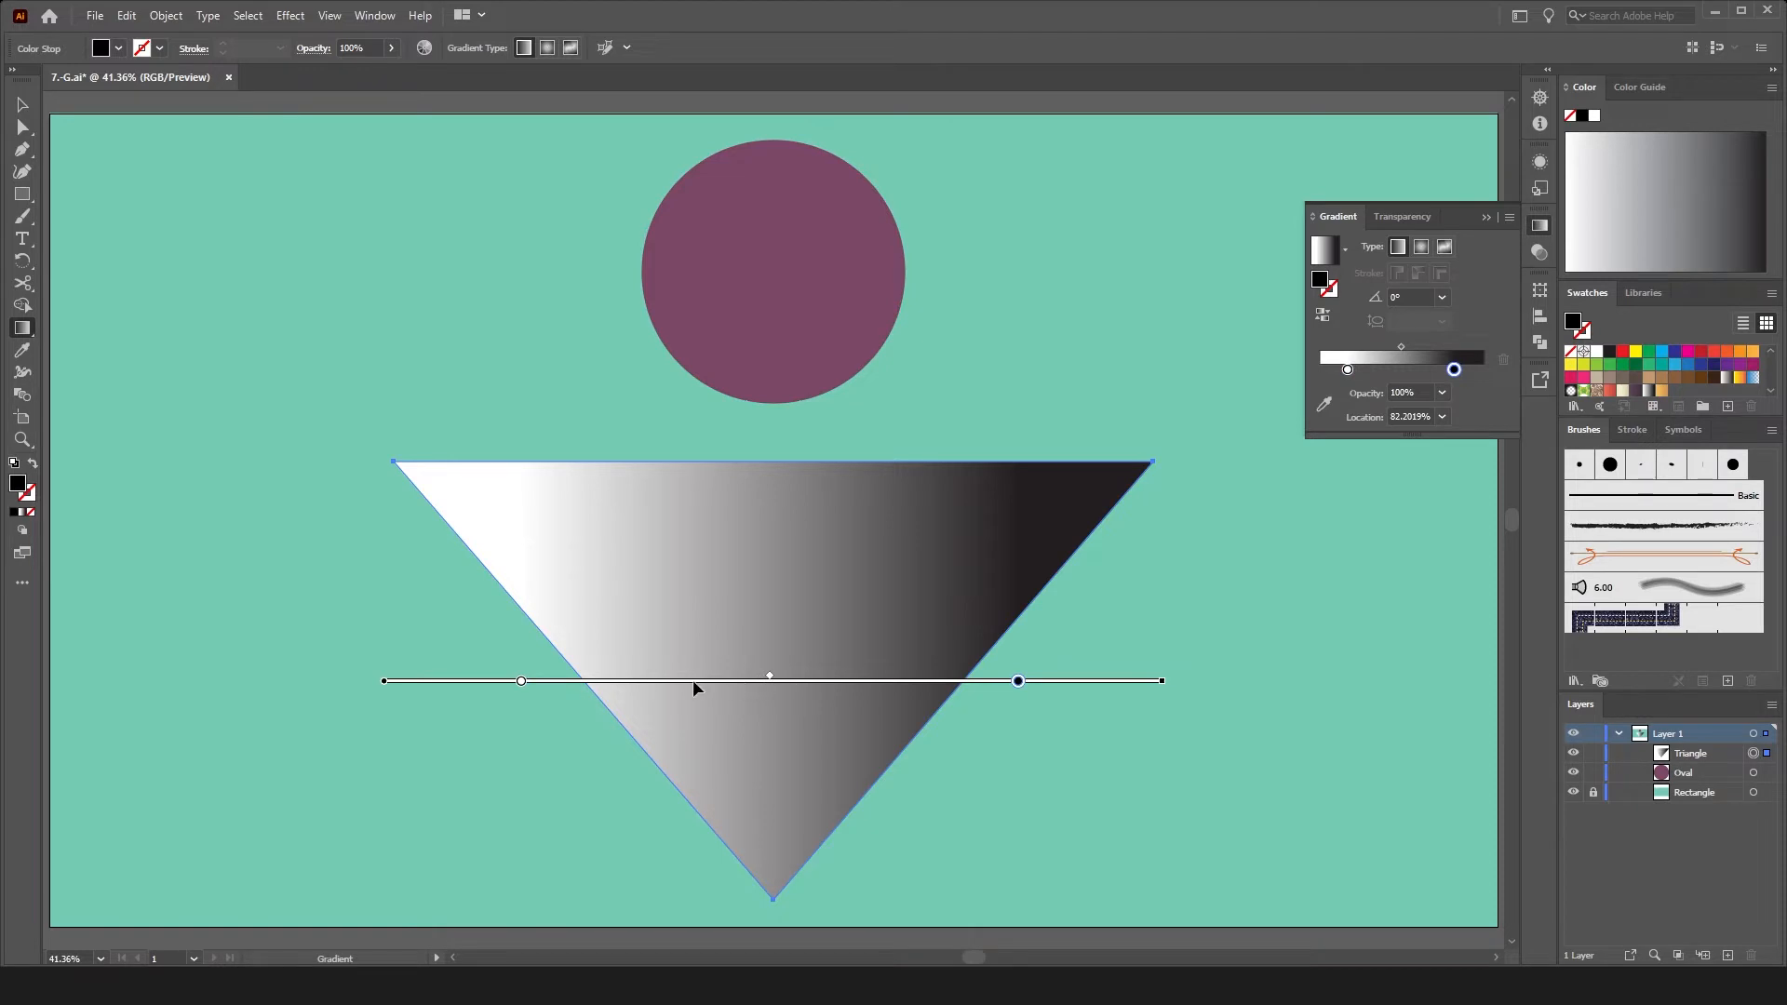
# - Add a stop near the middle of the triangle's gradient and recolour the white stop light blue and the black stop dark blue (2e3192)
pyautogui.click(796, 681)
pyautogui.doubleClick(519, 681)
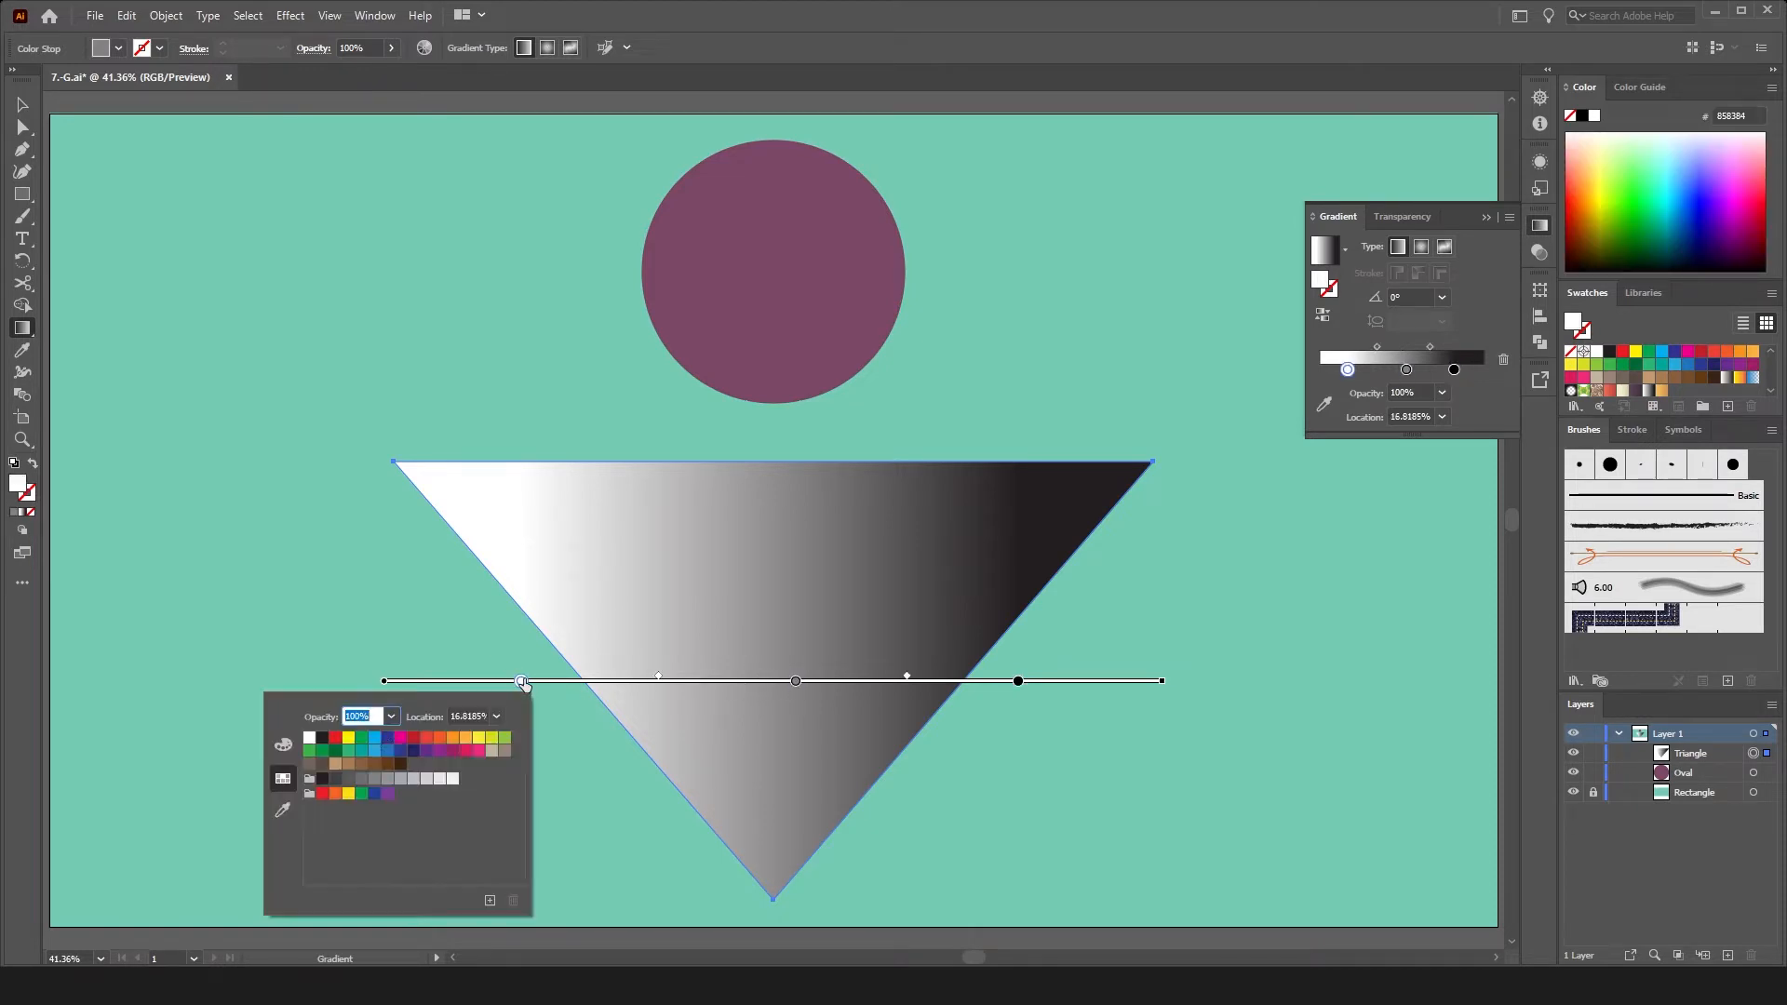
pyautogui.click(374, 737)
pyautogui.click(1017, 682)
pyautogui.doubleClick(1019, 681)
pyautogui.click(890, 738)
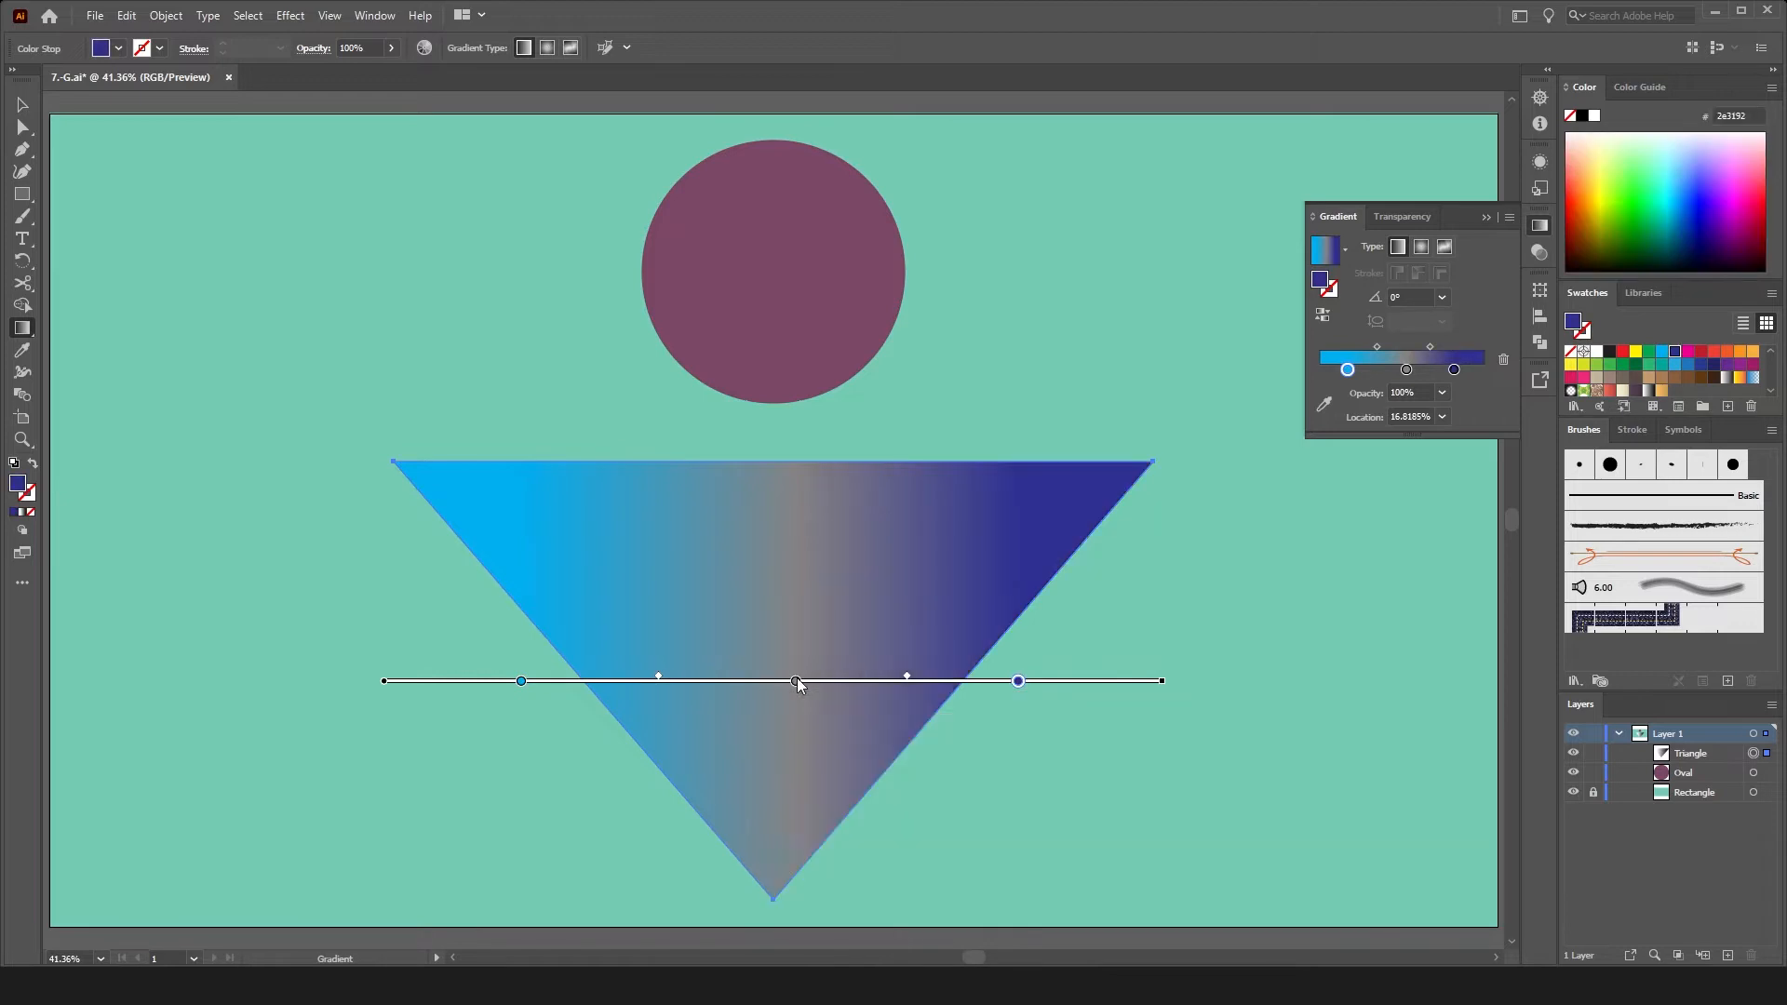
# - Colour the gradient's middle stop medium blue (1c75bc) and shift it slightly toward the light blue end
pyautogui.moveTo(794, 682); pyautogui.dragTo(784, 681)
pyautogui.doubleClick(784, 682)
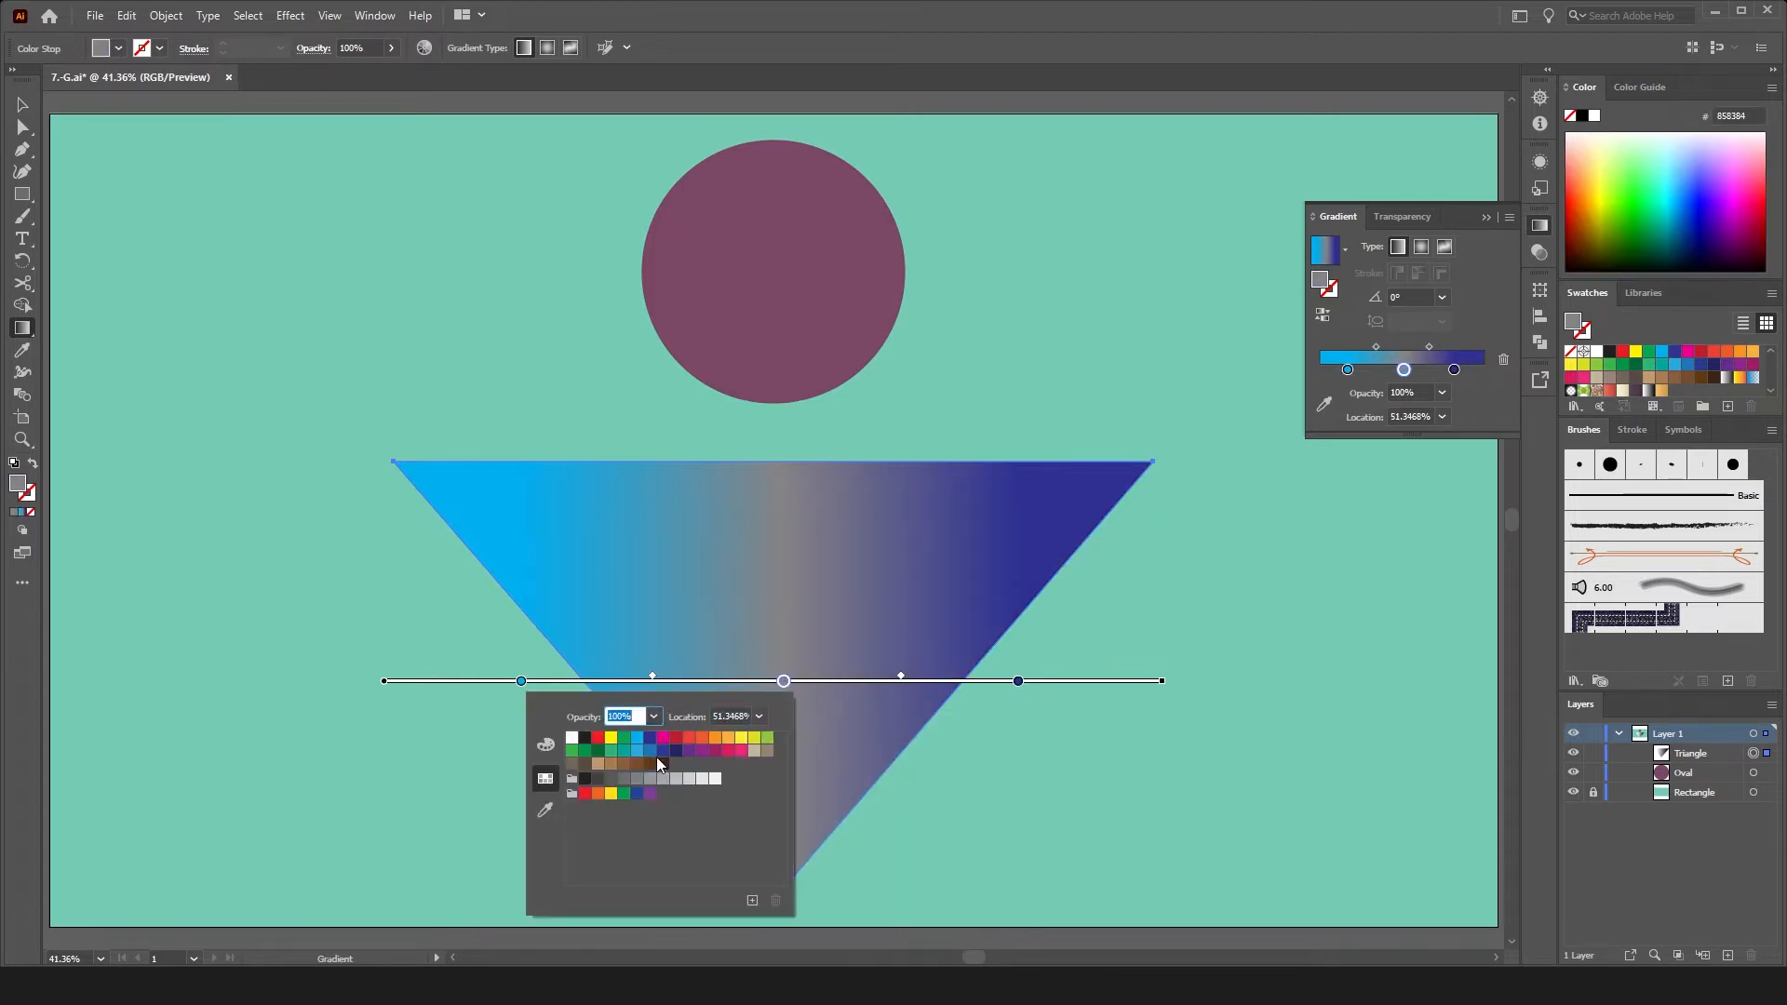
pyautogui.click(657, 752)
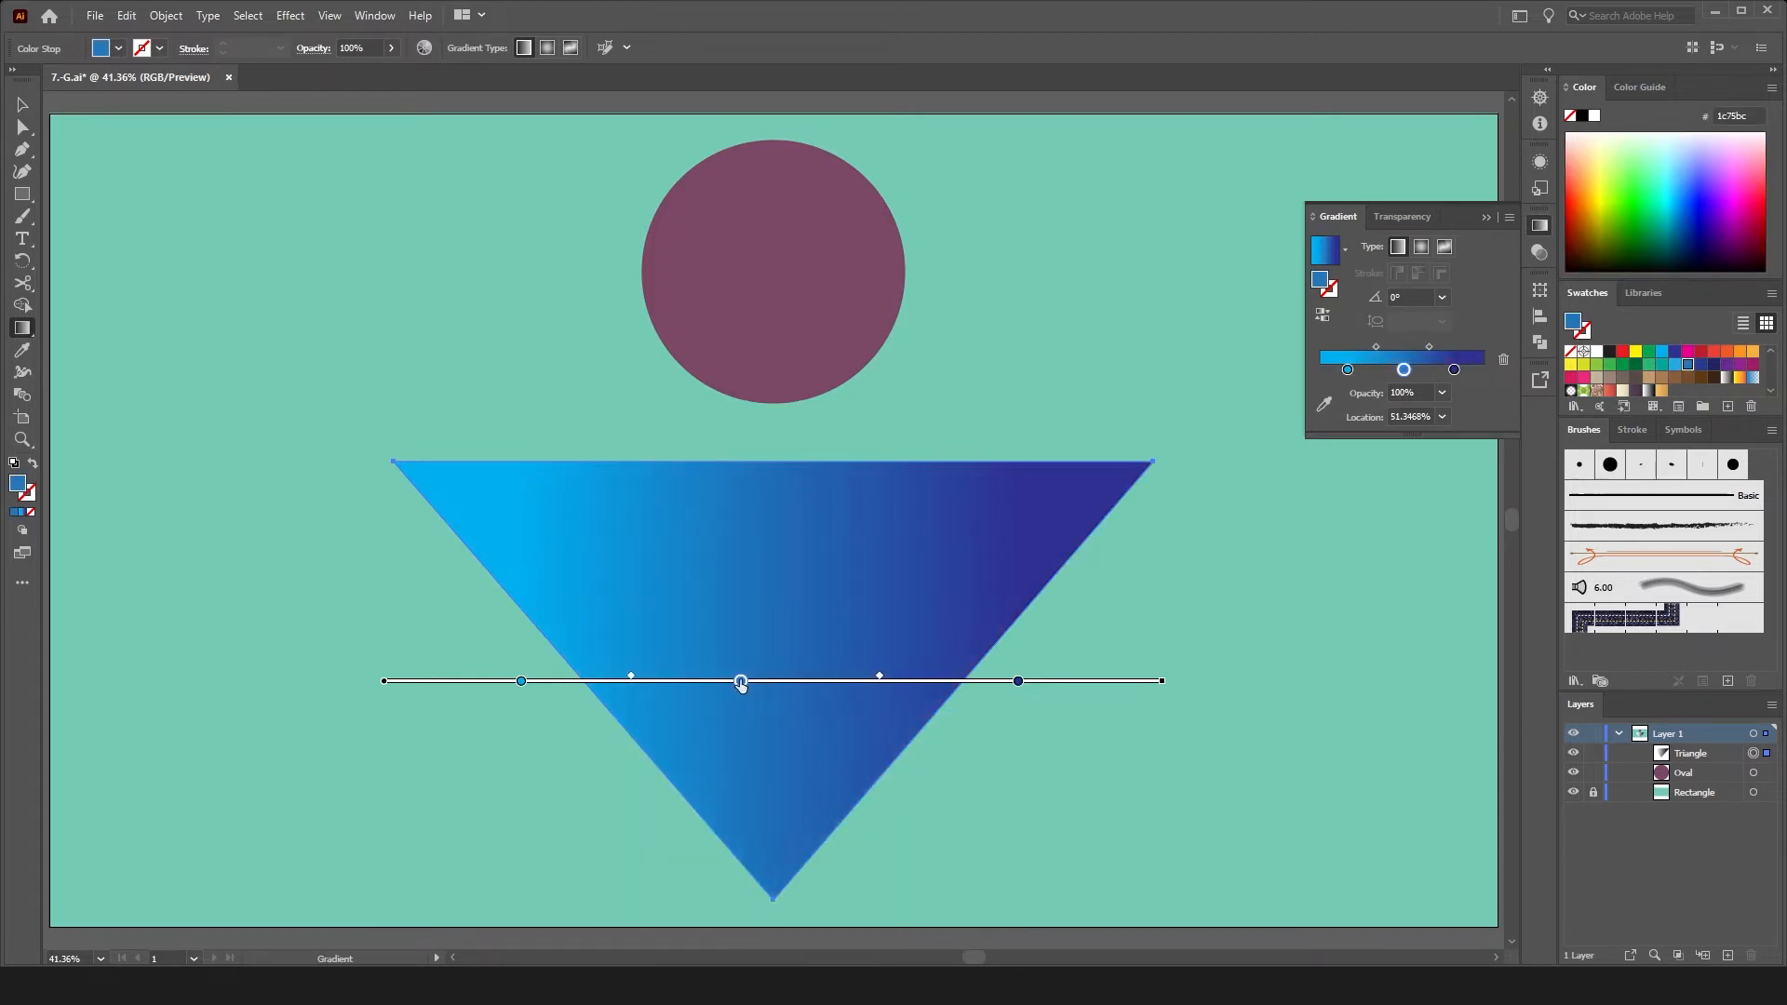
pyautogui.moveTo(901, 676); pyautogui.dragTo(763, 682)
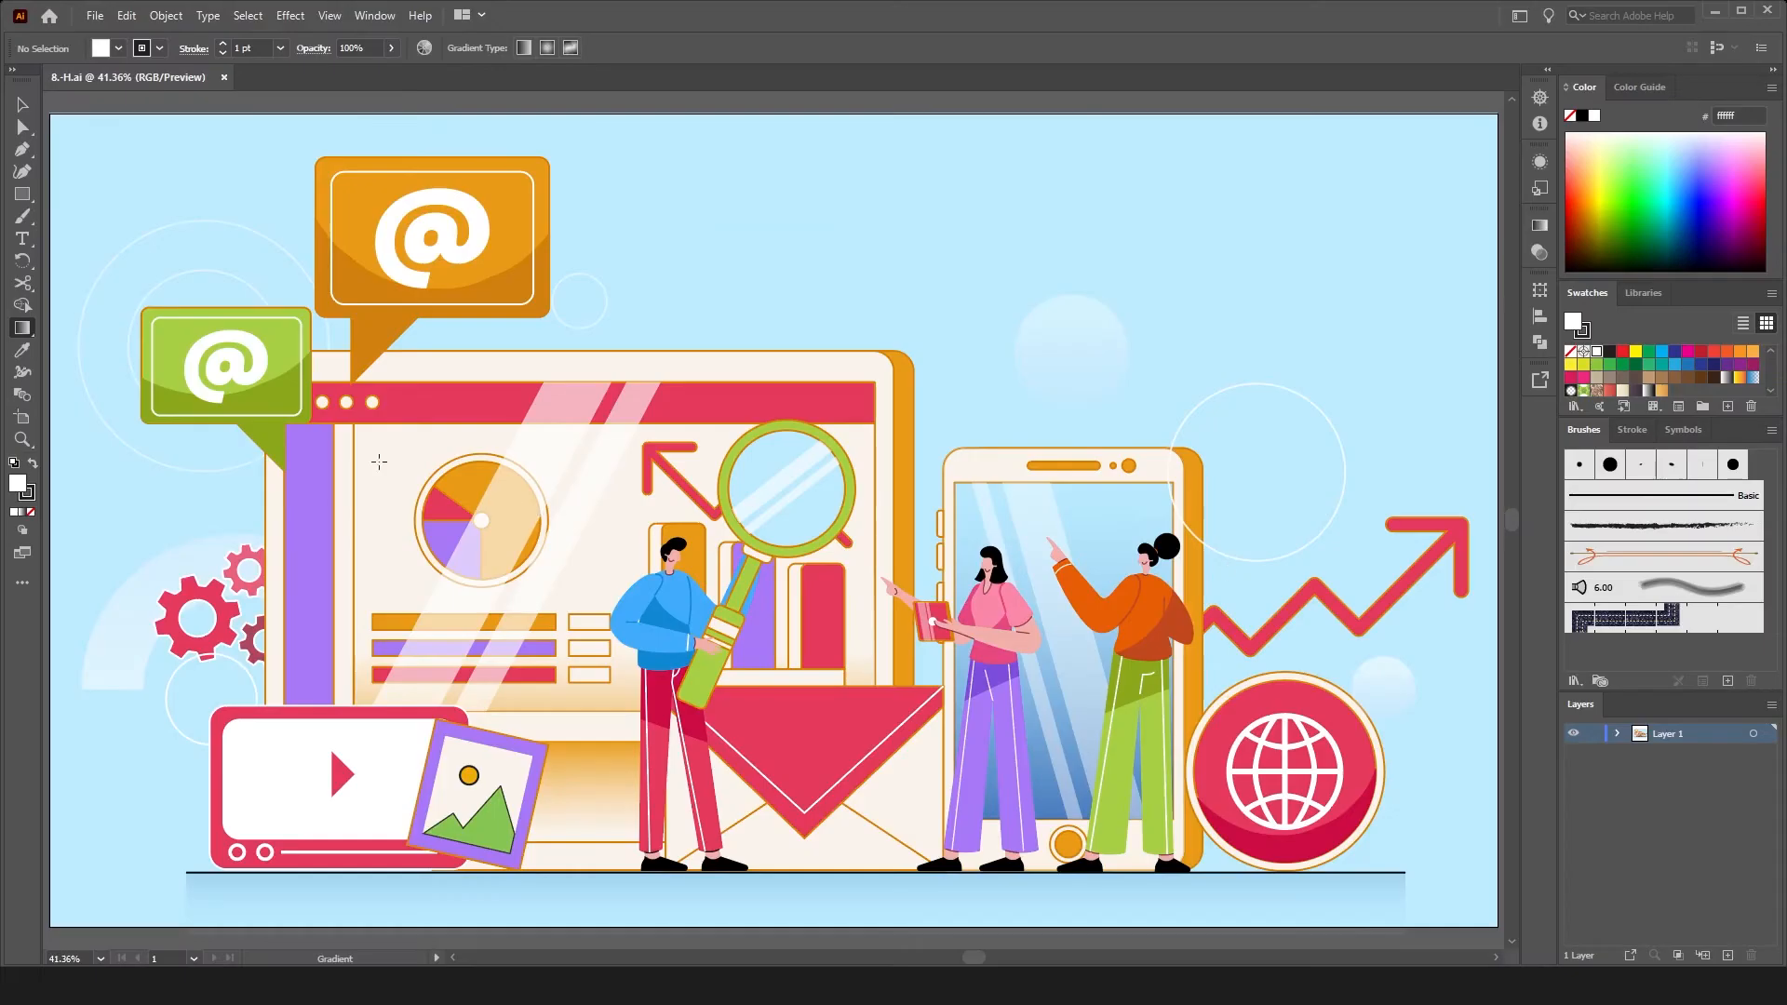
# - Examine the marketing illustration at 100% zoom with the Hand tool, covering the figures, magnifying glass, phone and video player
pyautogui.press('h')
pyautogui.moveTo(118, 431); pyautogui.dragTo(165, 420)
pyautogui.moveTo(968, 466); pyautogui.dragTo(920, 466)
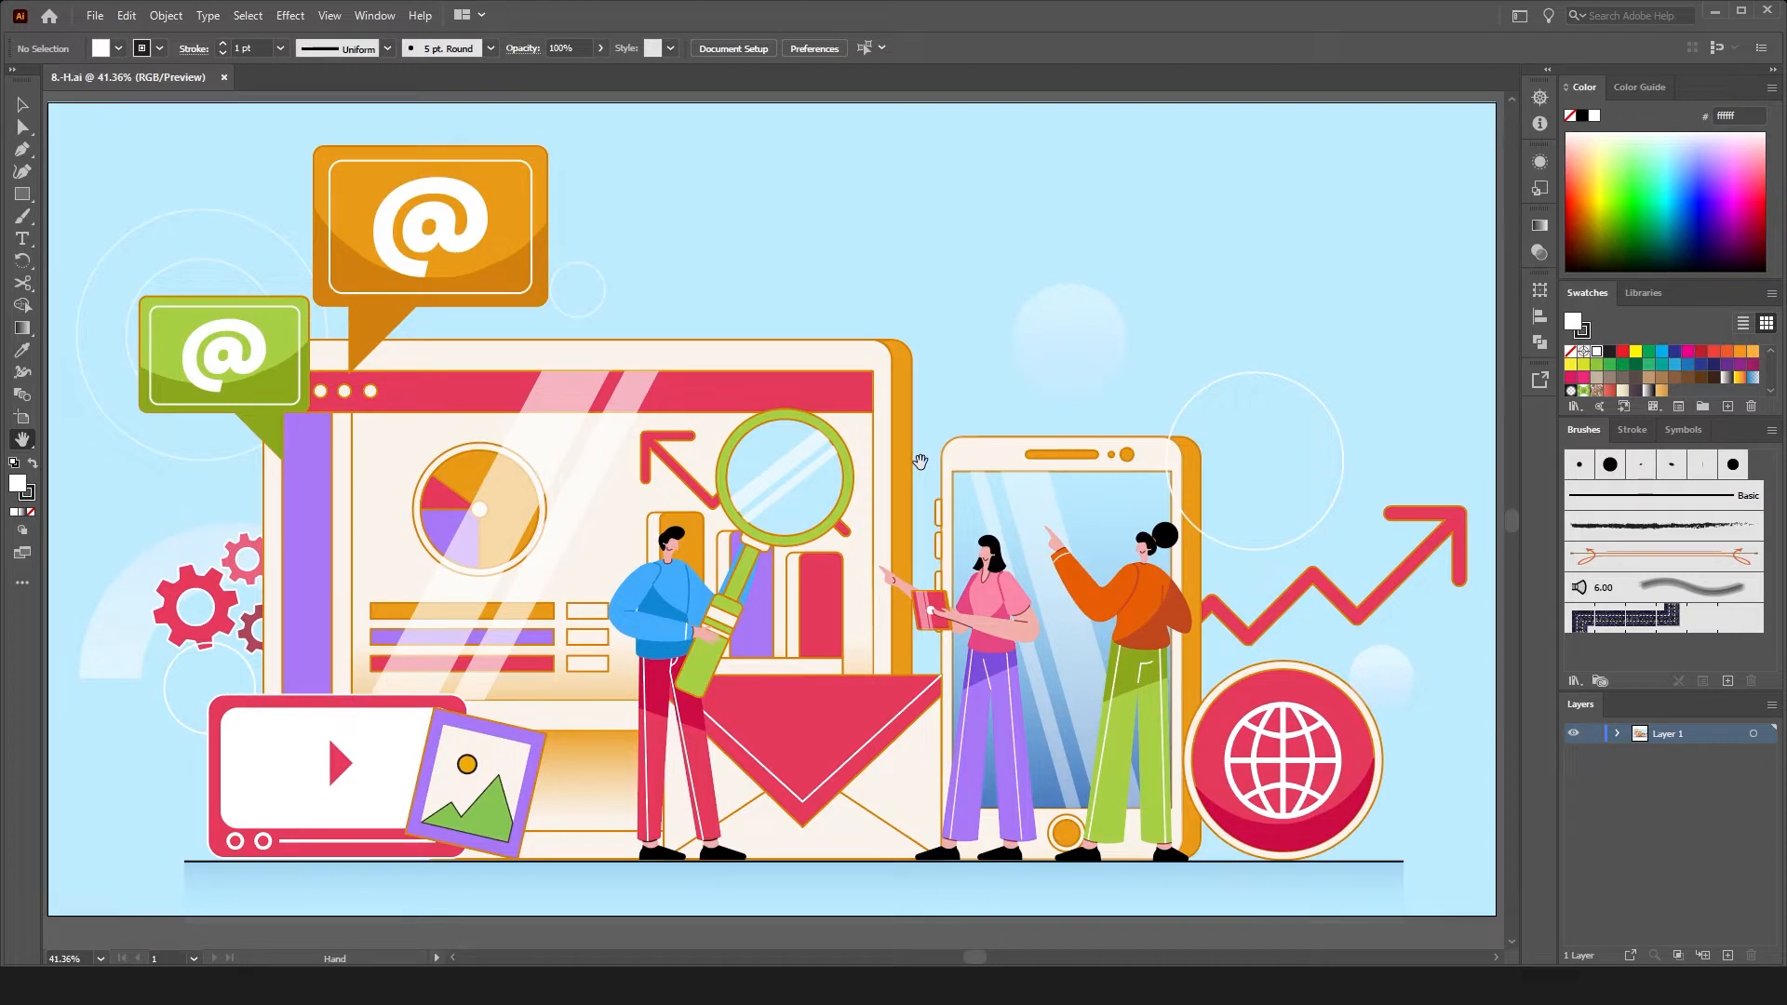
pyautogui.scroll(3, 798, 420)
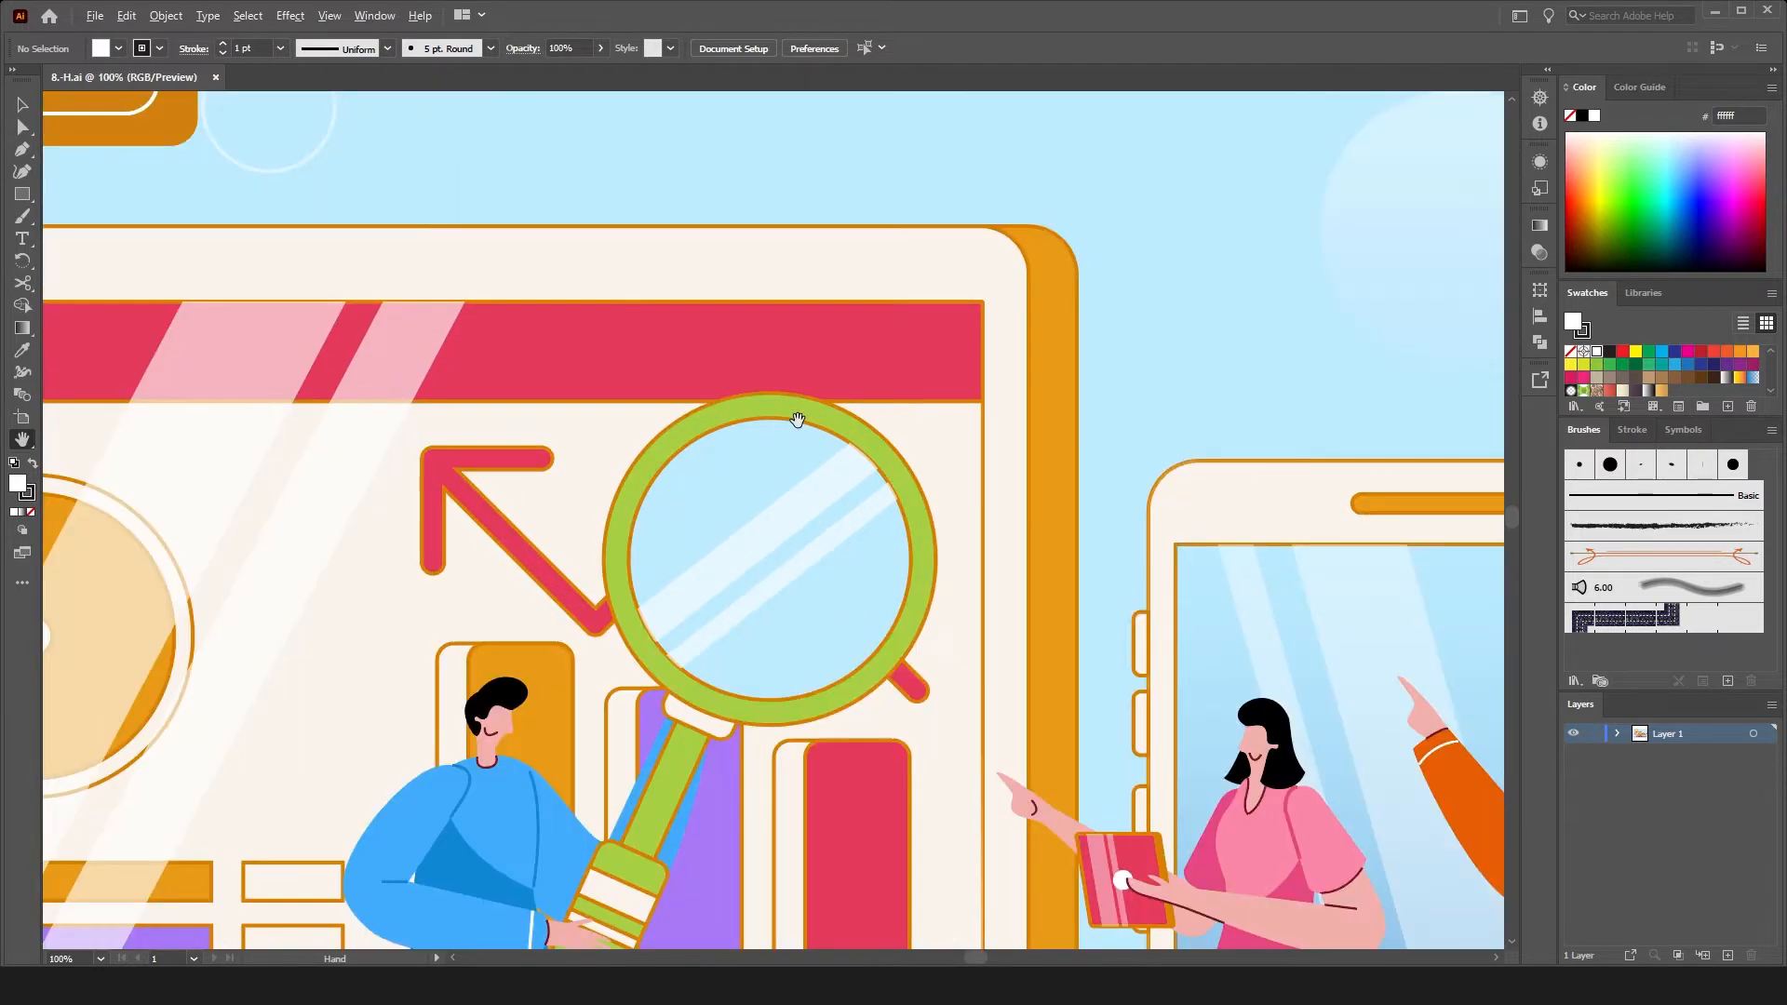
pyautogui.moveTo(488, 641); pyautogui.dragTo(797, 276)
pyautogui.moveTo(798, 607); pyautogui.dragTo(805, 359)
pyautogui.moveTo(1036, 452); pyautogui.dragTo(649, 570)
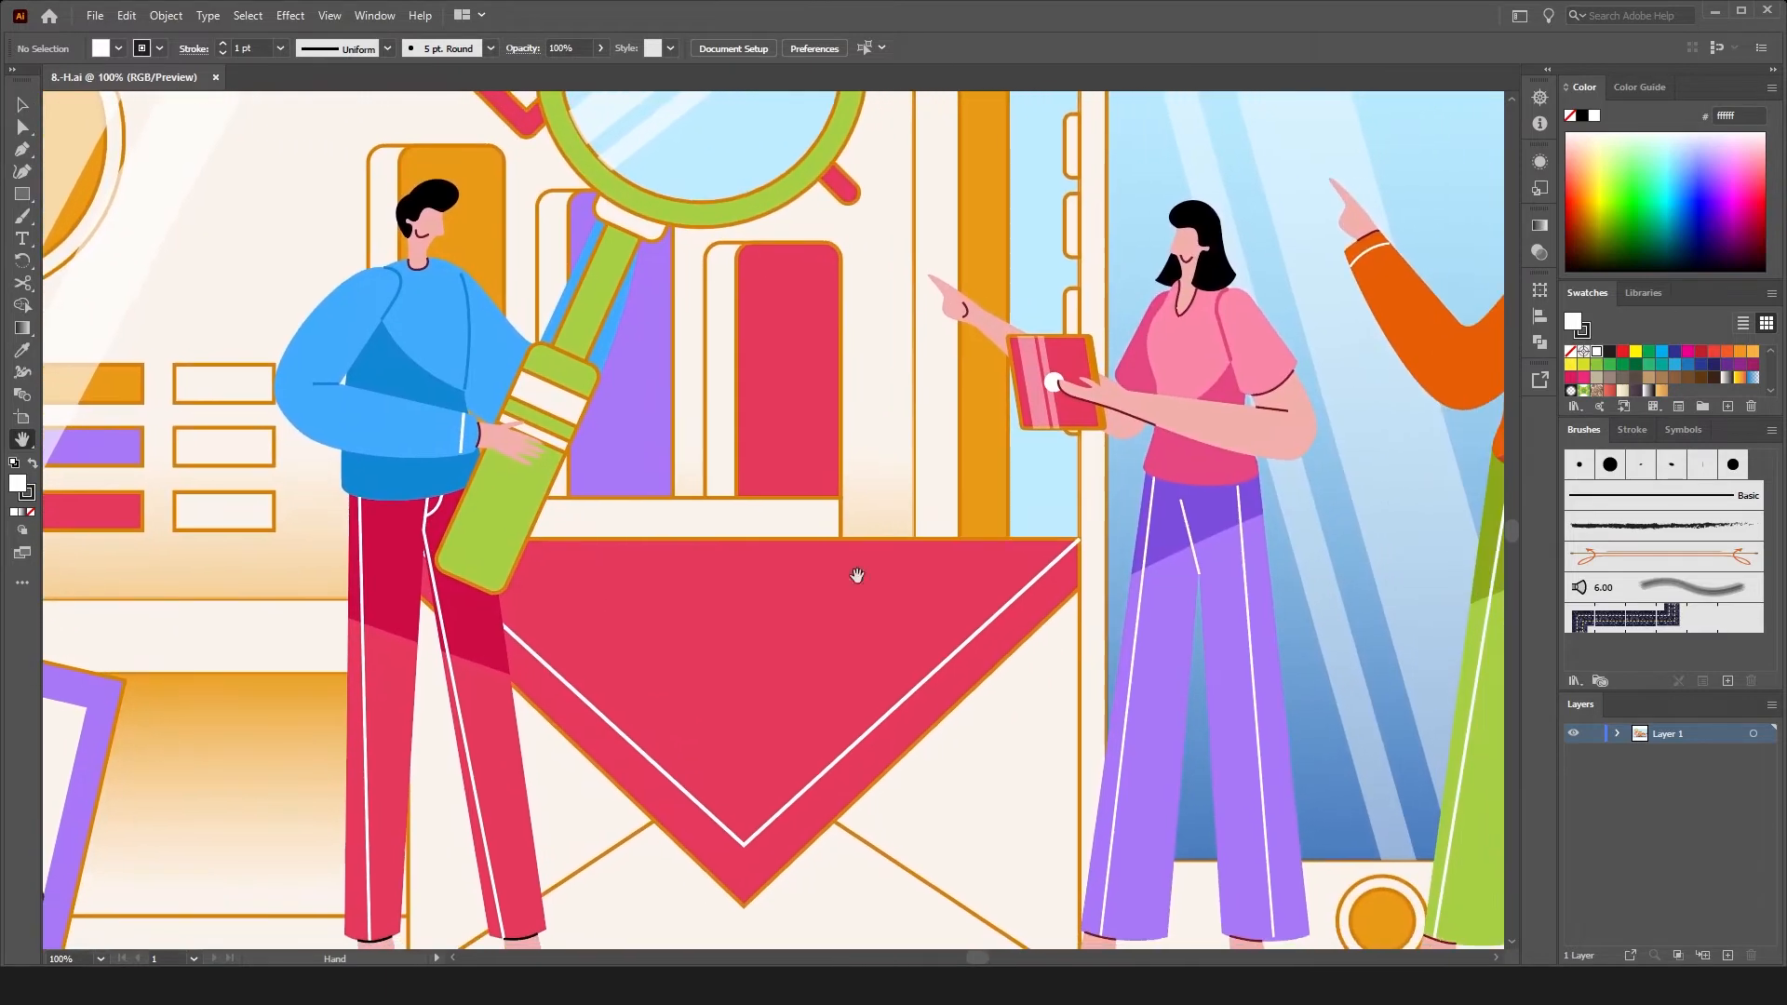
pyautogui.moveTo(993, 567); pyautogui.dragTo(710, 495)
pyautogui.moveTo(1086, 564); pyautogui.dragTo(818, 499)
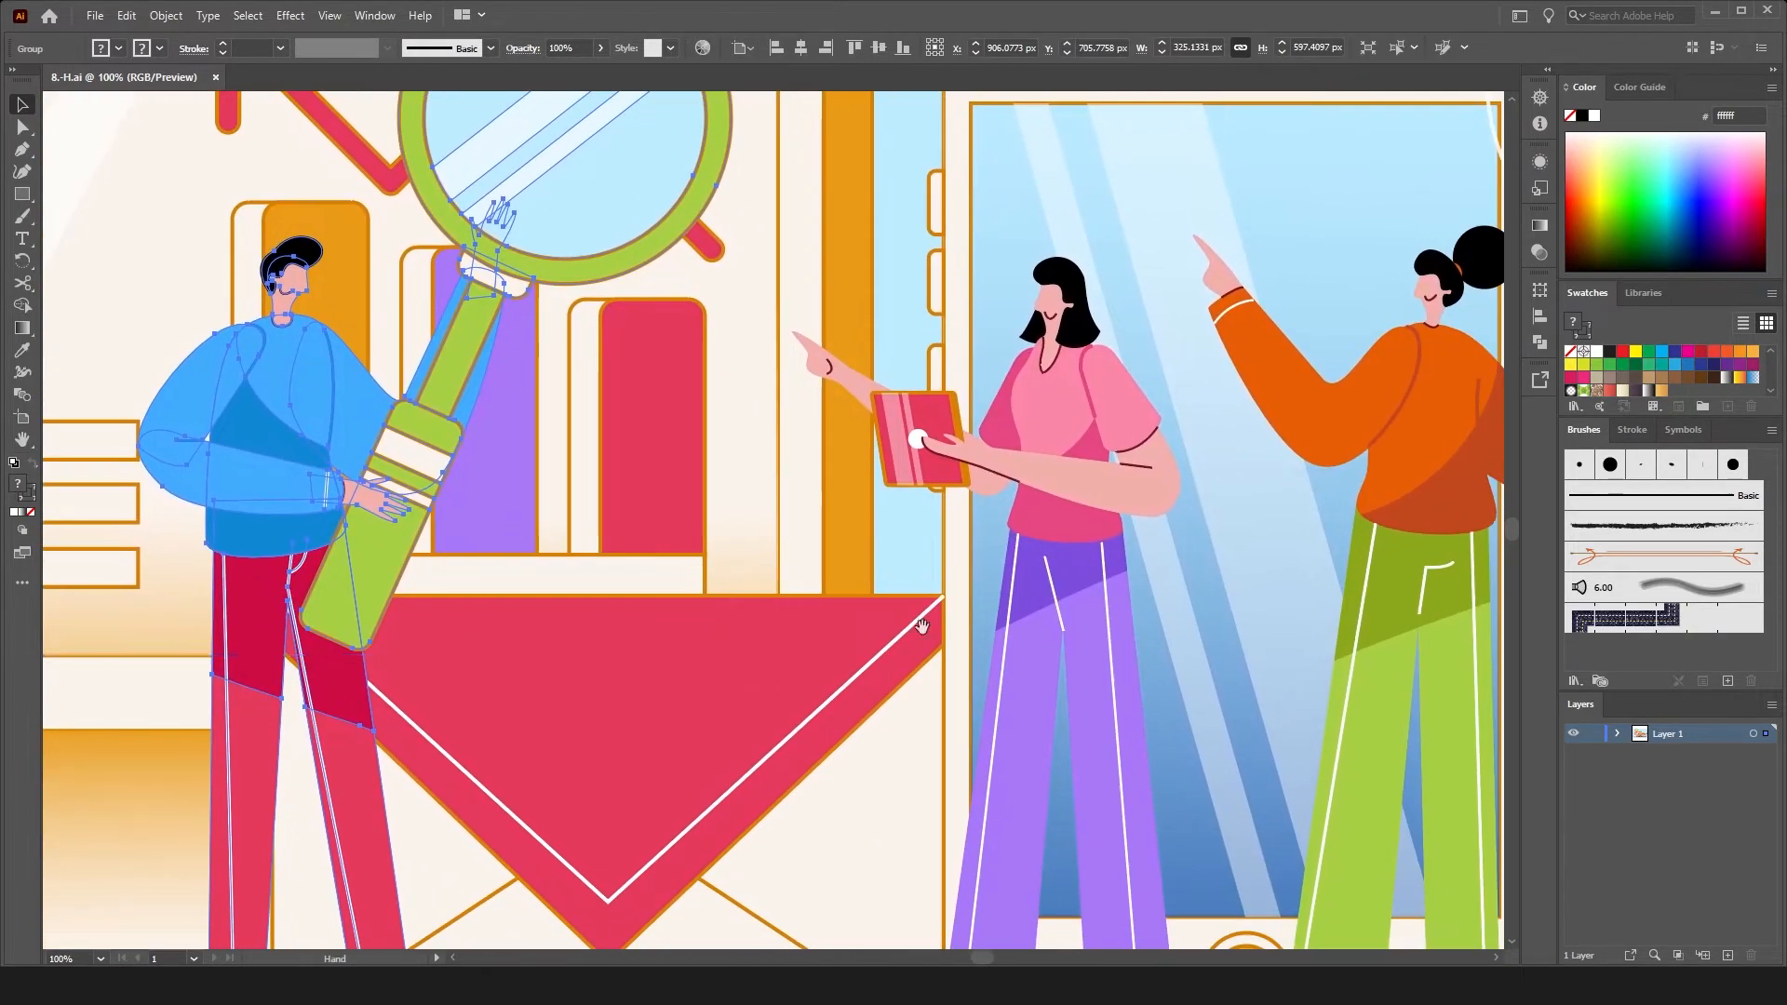
pyautogui.moveTo(922, 627); pyautogui.dragTo(595, 478)
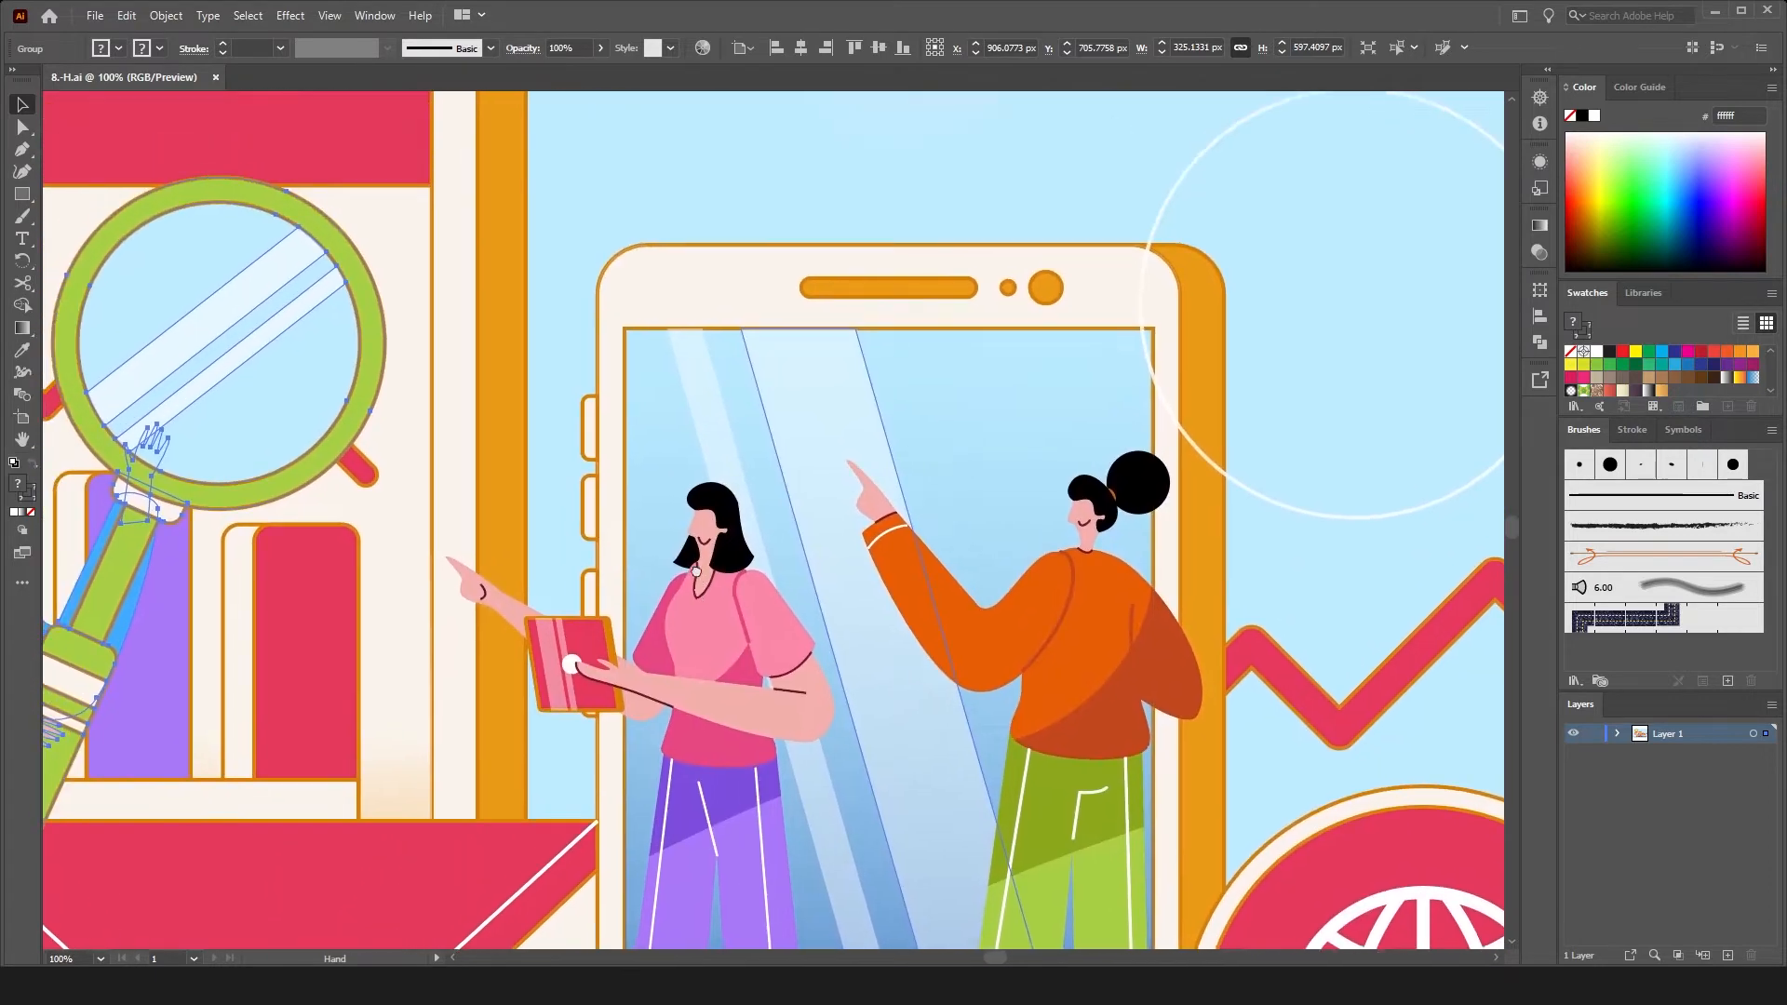
pyautogui.moveTo(696, 572); pyautogui.dragTo(715, 657)
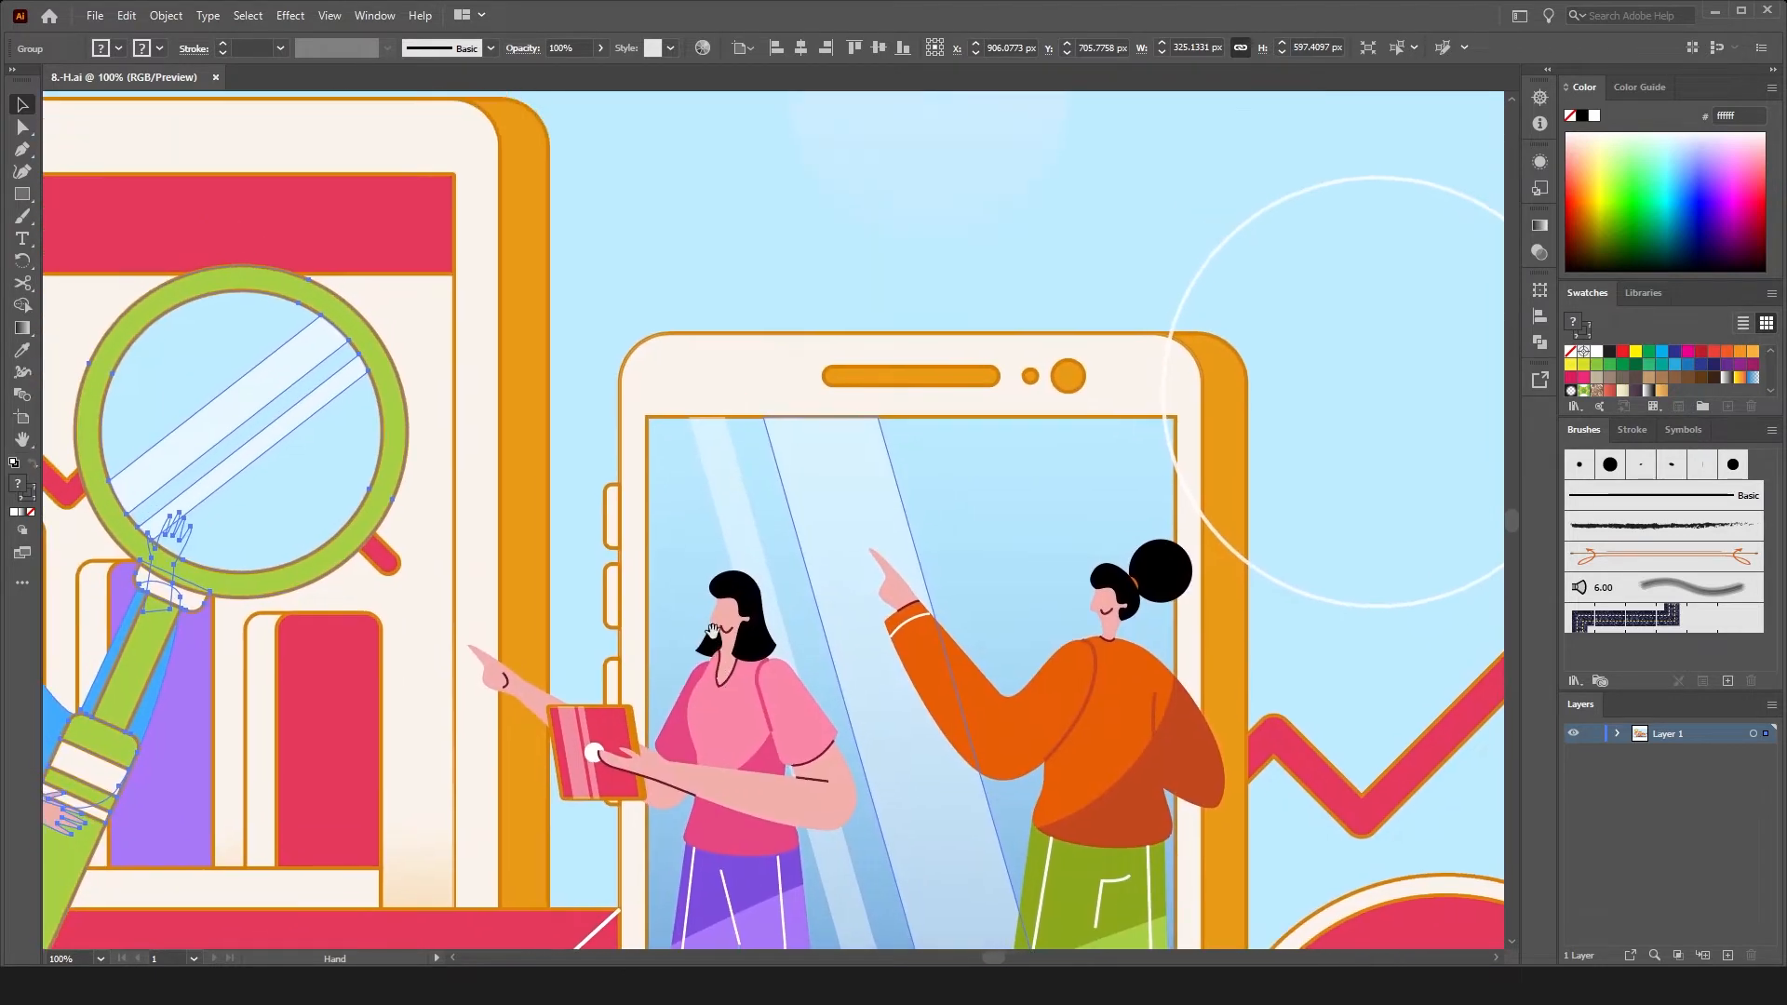
pyautogui.moveTo(250, 326); pyautogui.dragTo(974, 427)
pyautogui.moveTo(328, 517); pyautogui.dragTo(845, 410)
pyautogui.moveTo(537, 621); pyautogui.dragTo(646, 191)
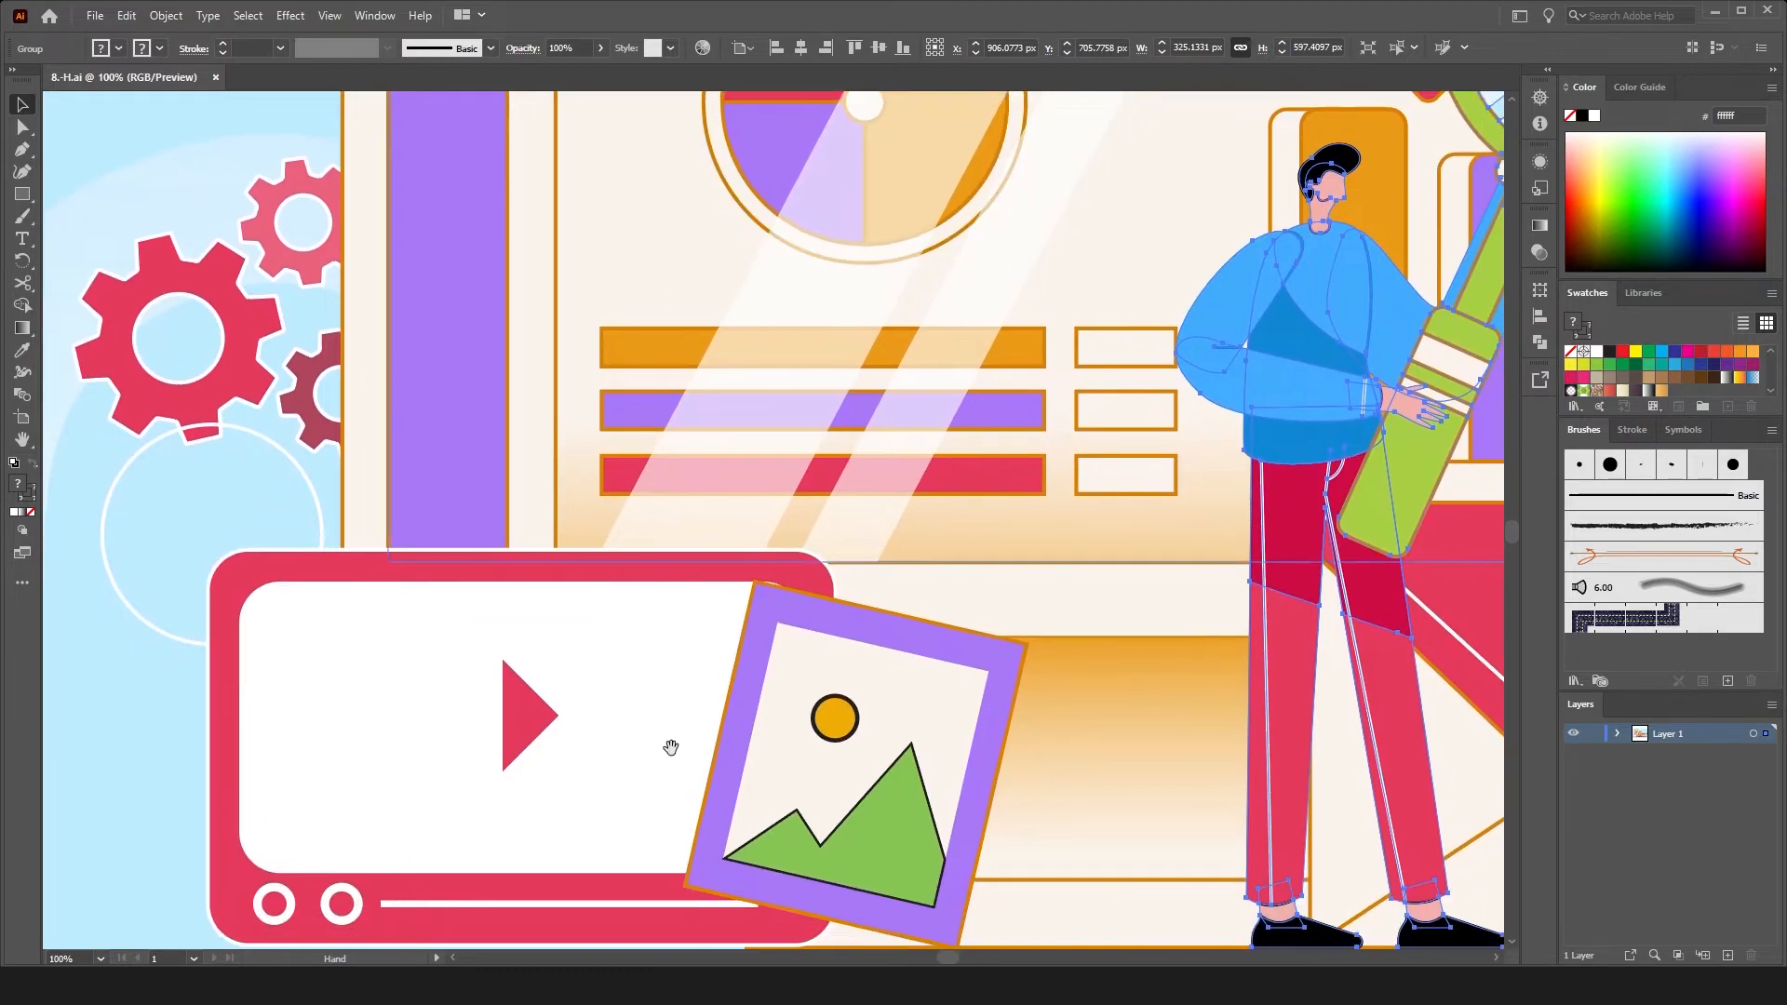
# - Pan the illustration with the Hand tool to the area below and to the right of the video player
pyautogui.moveTo(670, 745); pyautogui.dragTo(664, 487)
pyautogui.moveTo(975, 579); pyautogui.dragTo(524, 695)
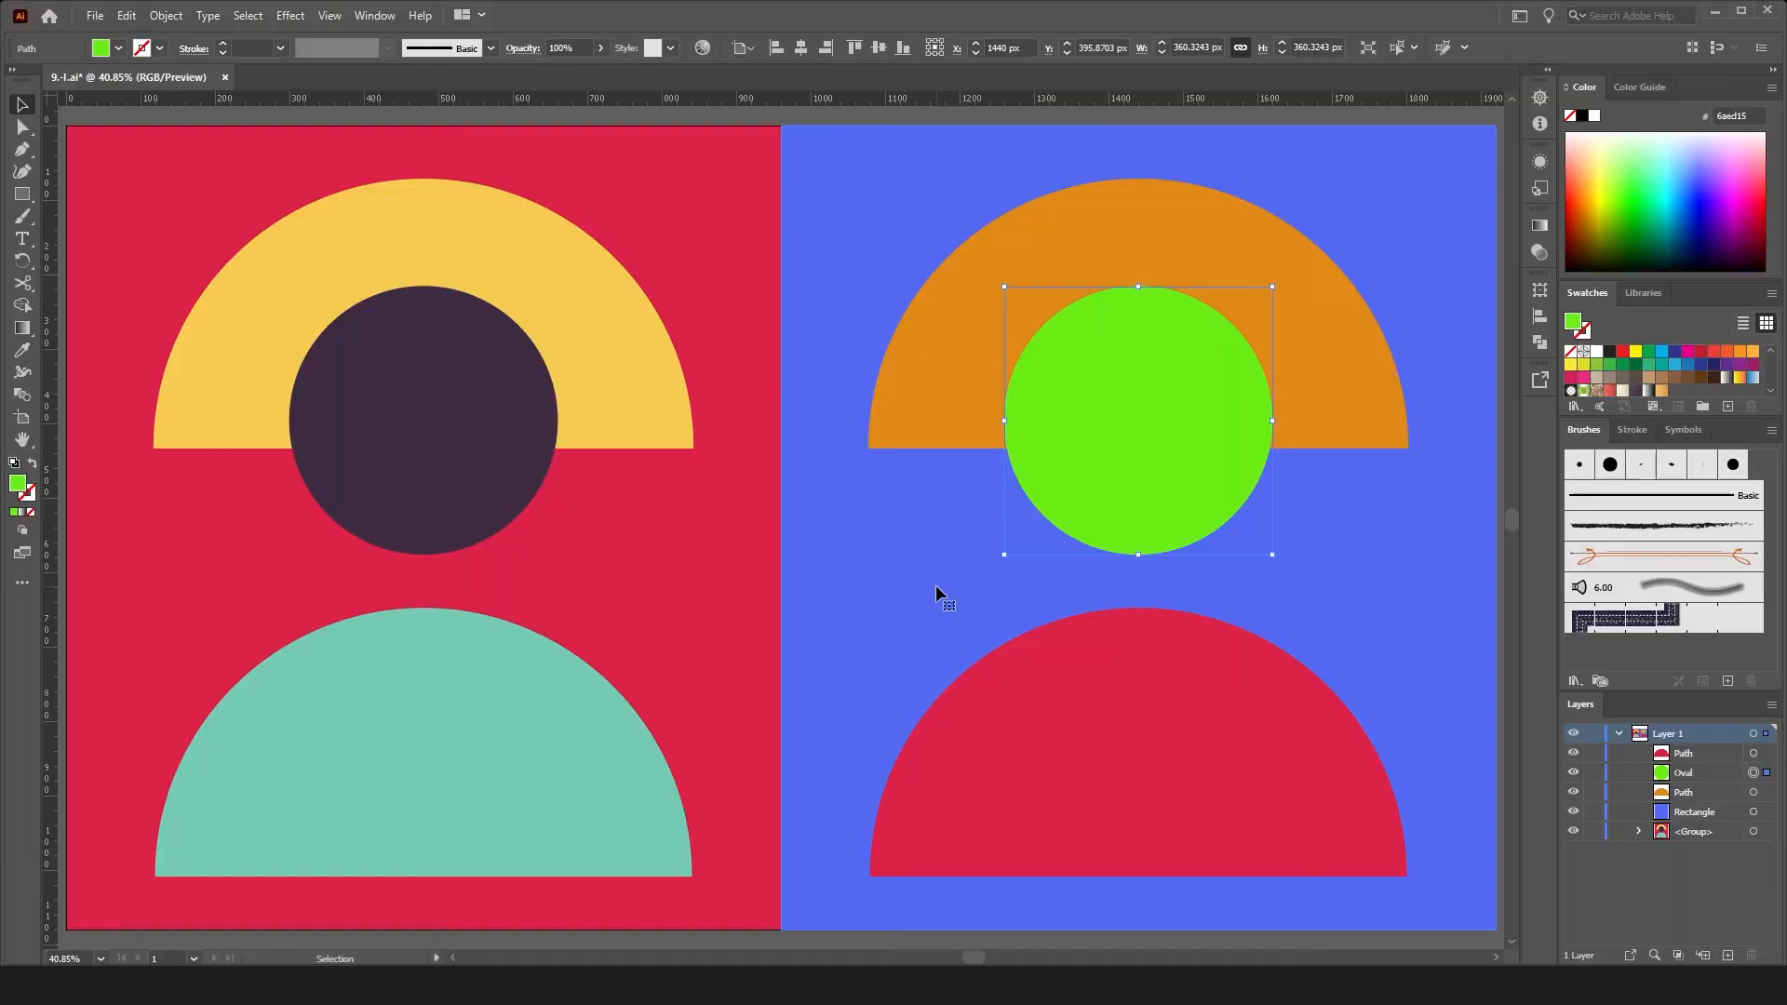
# - Recolour the green circle dark purple by sampling the matching circle in the red reference artwork with the Eyedropper
pyautogui.click(932, 583)
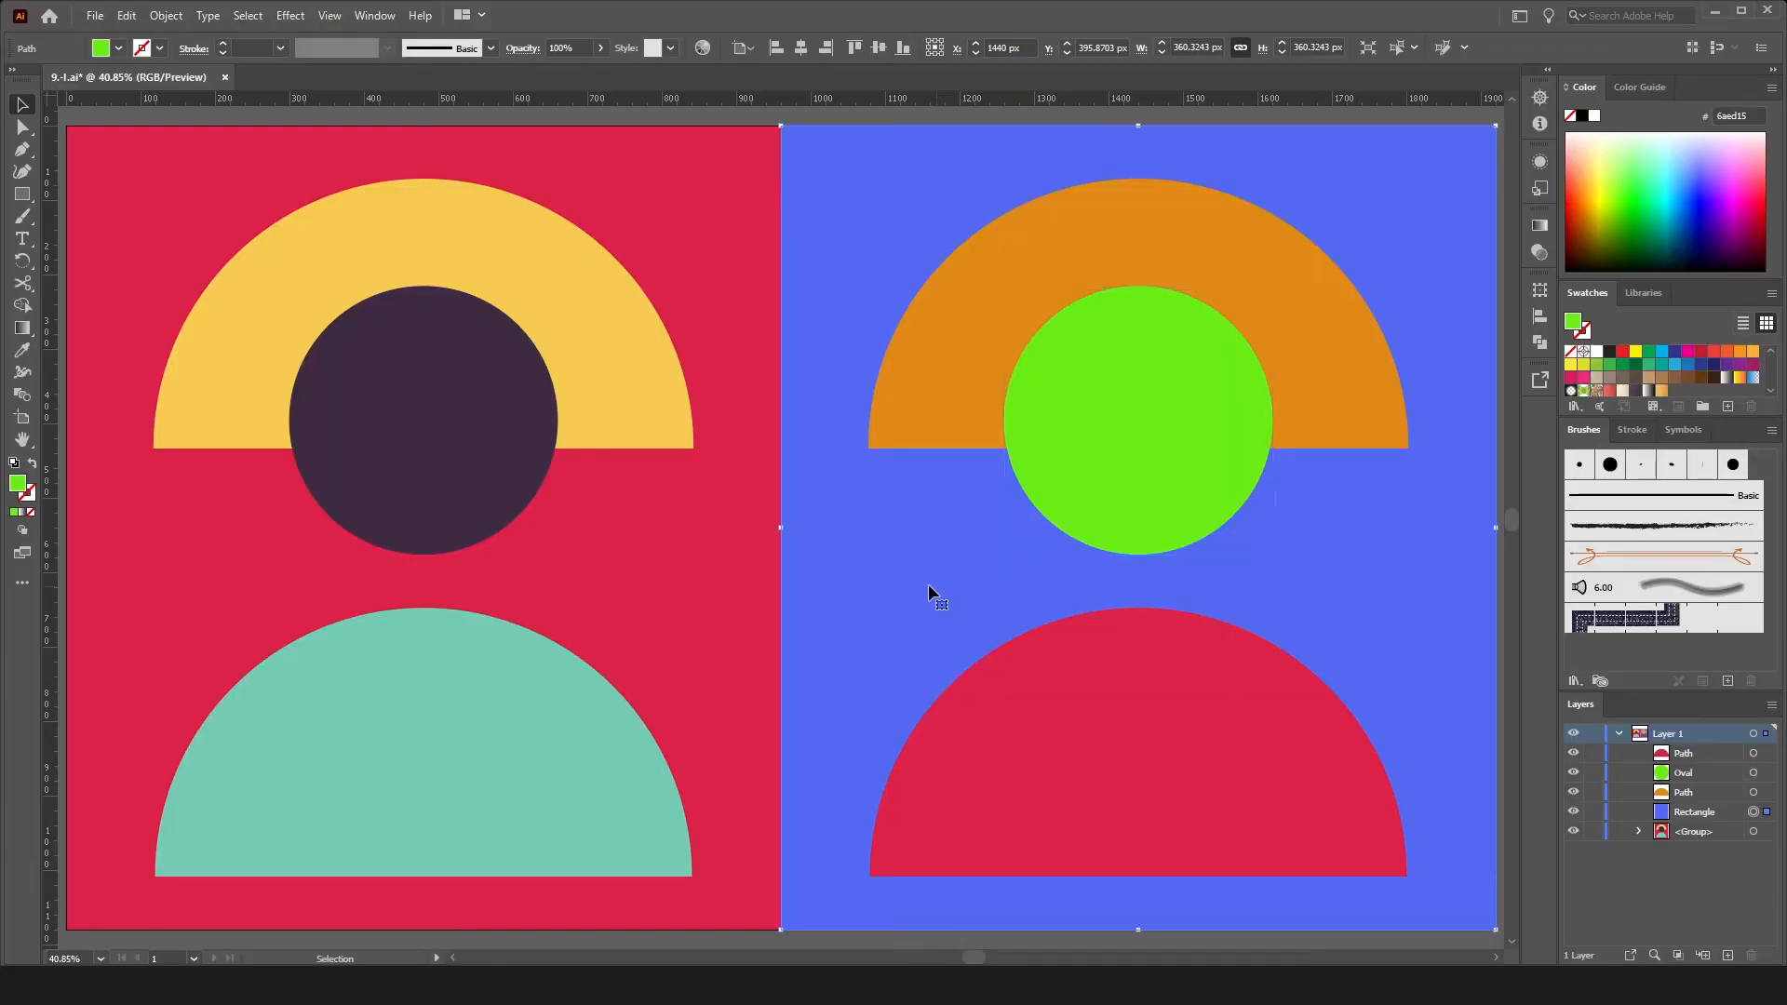
pyautogui.click(104, 249)
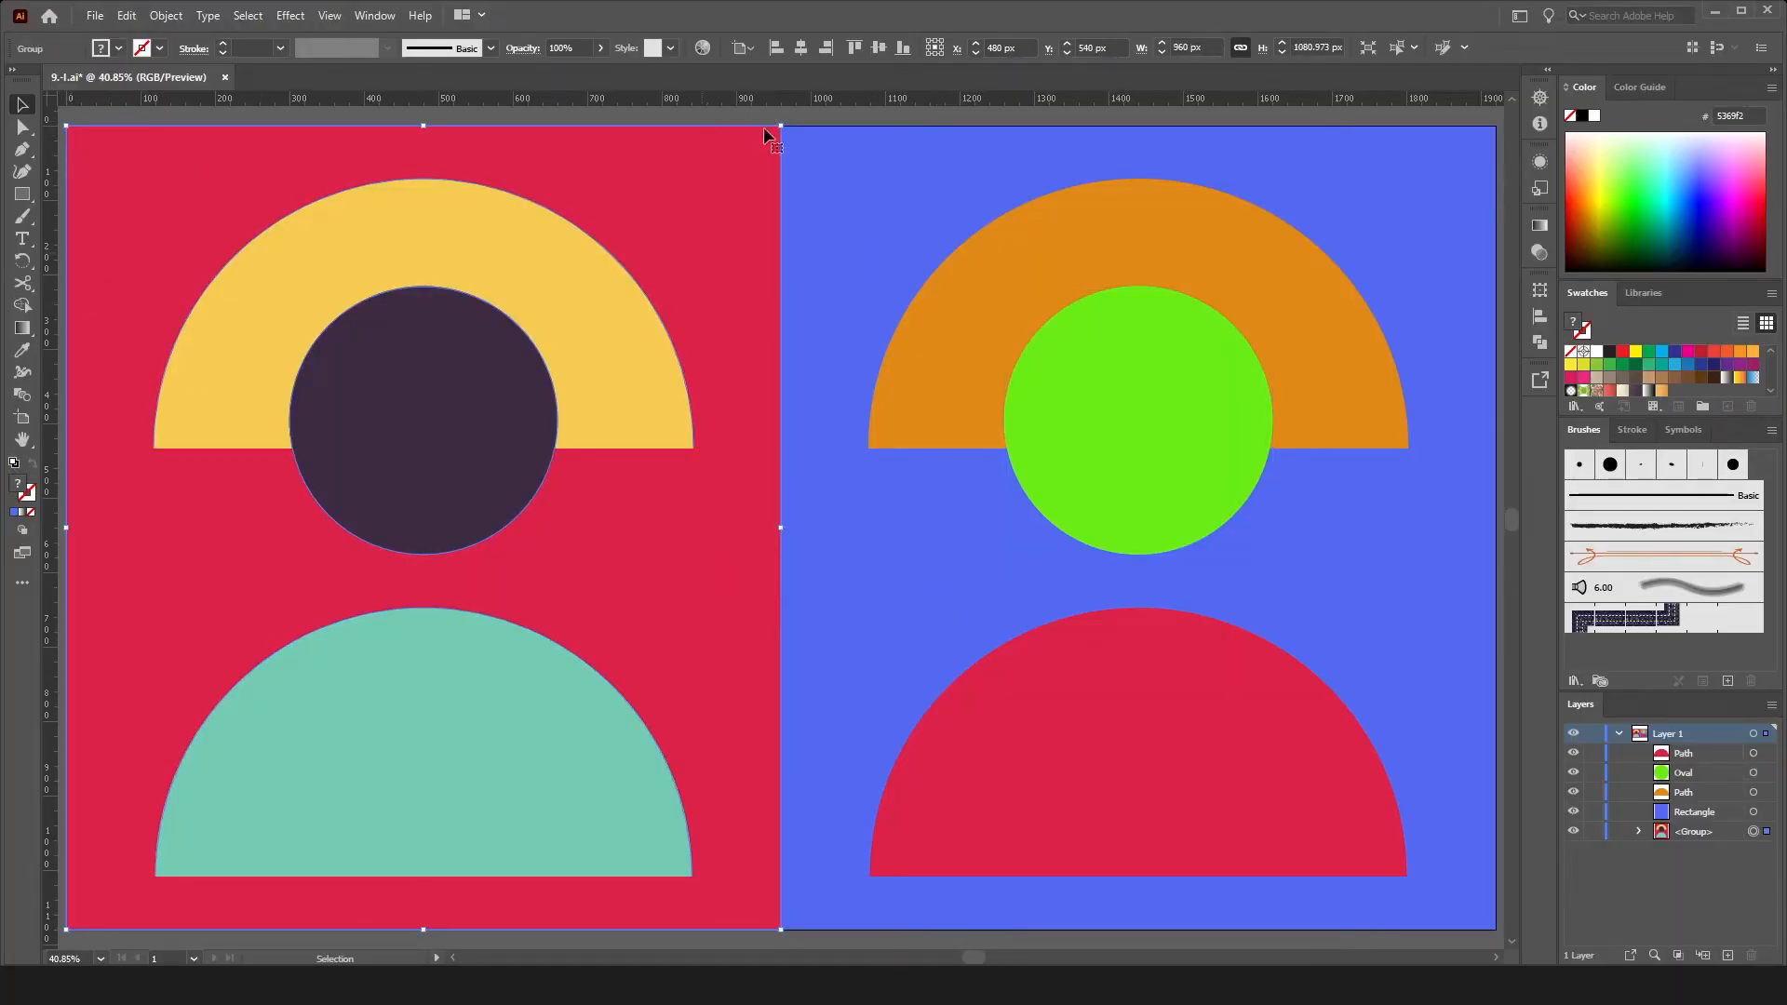
pyautogui.click(1107, 463)
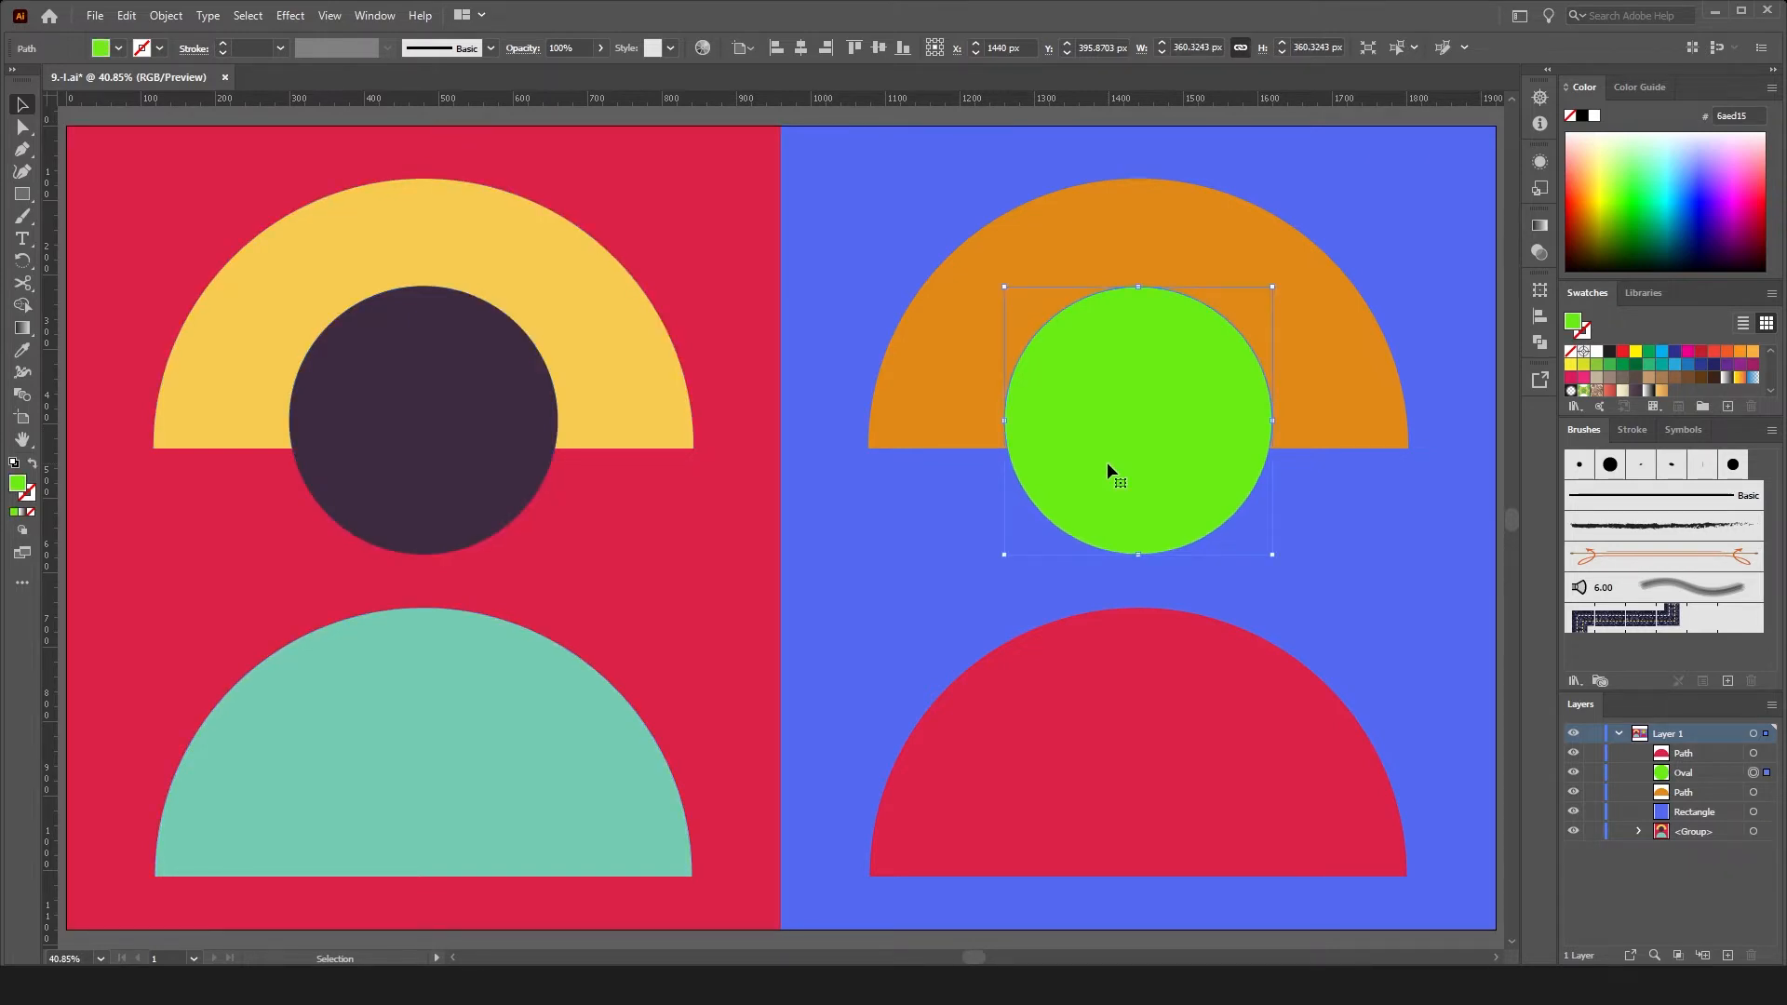
pyautogui.press('i')
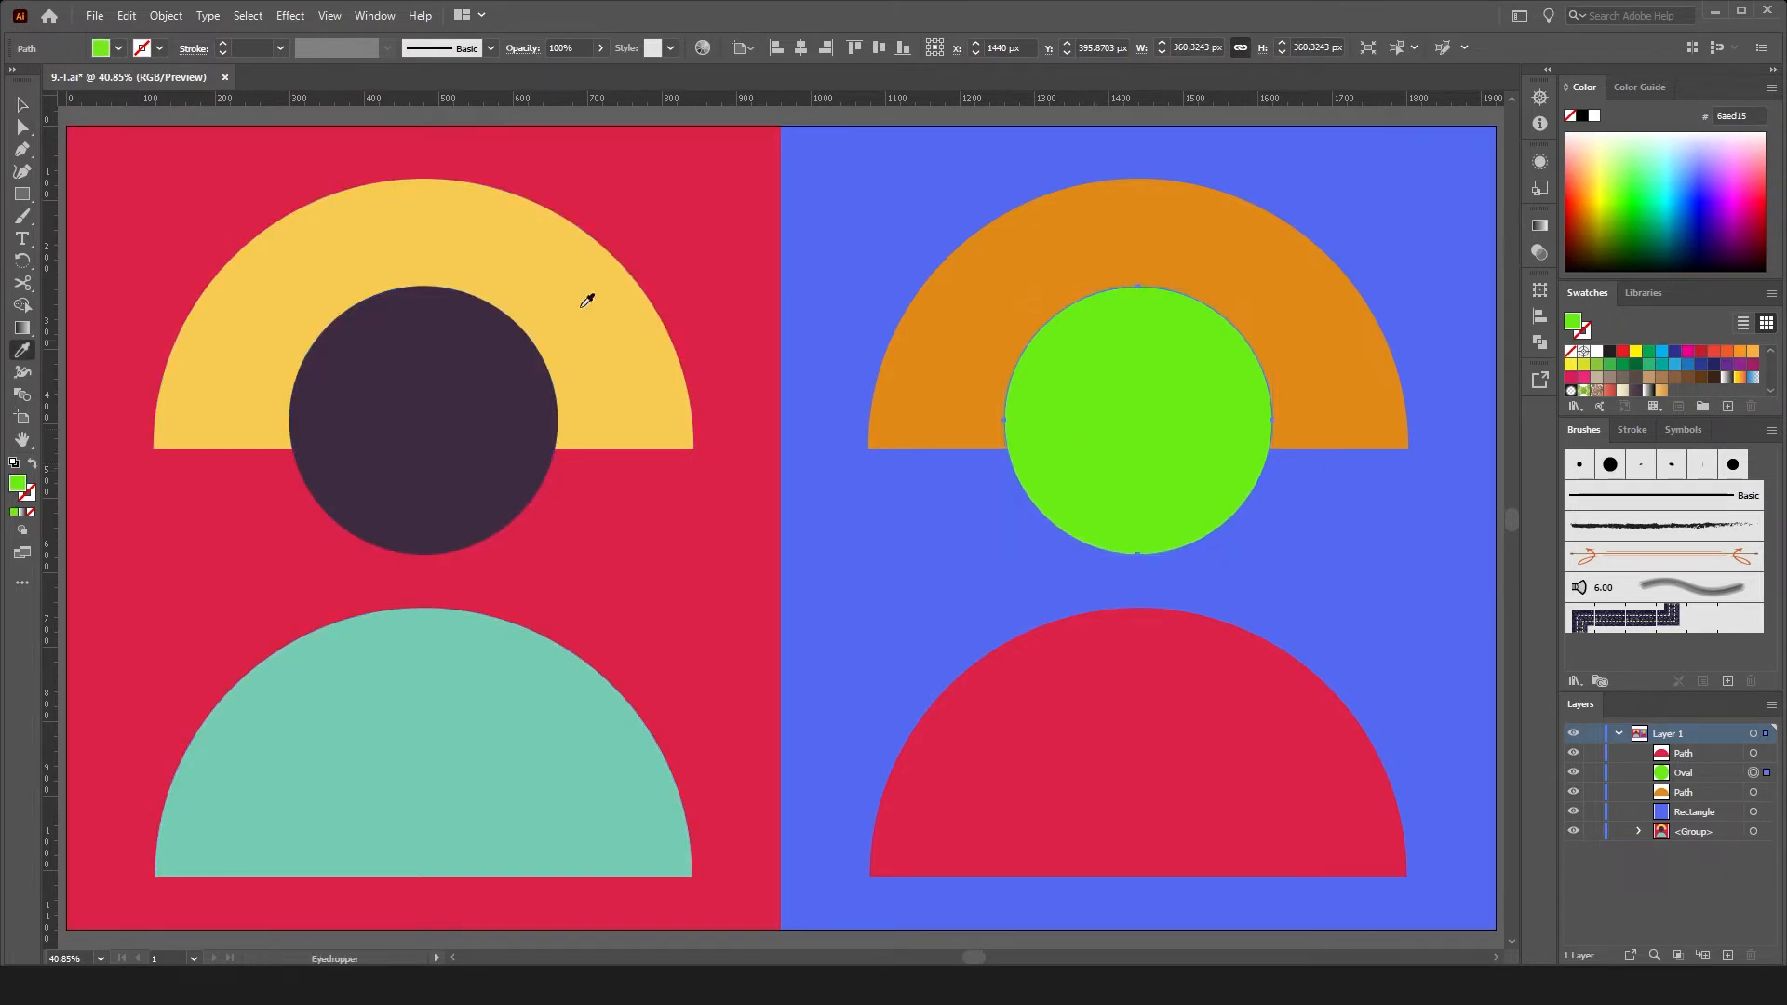
pyautogui.click(395, 399)
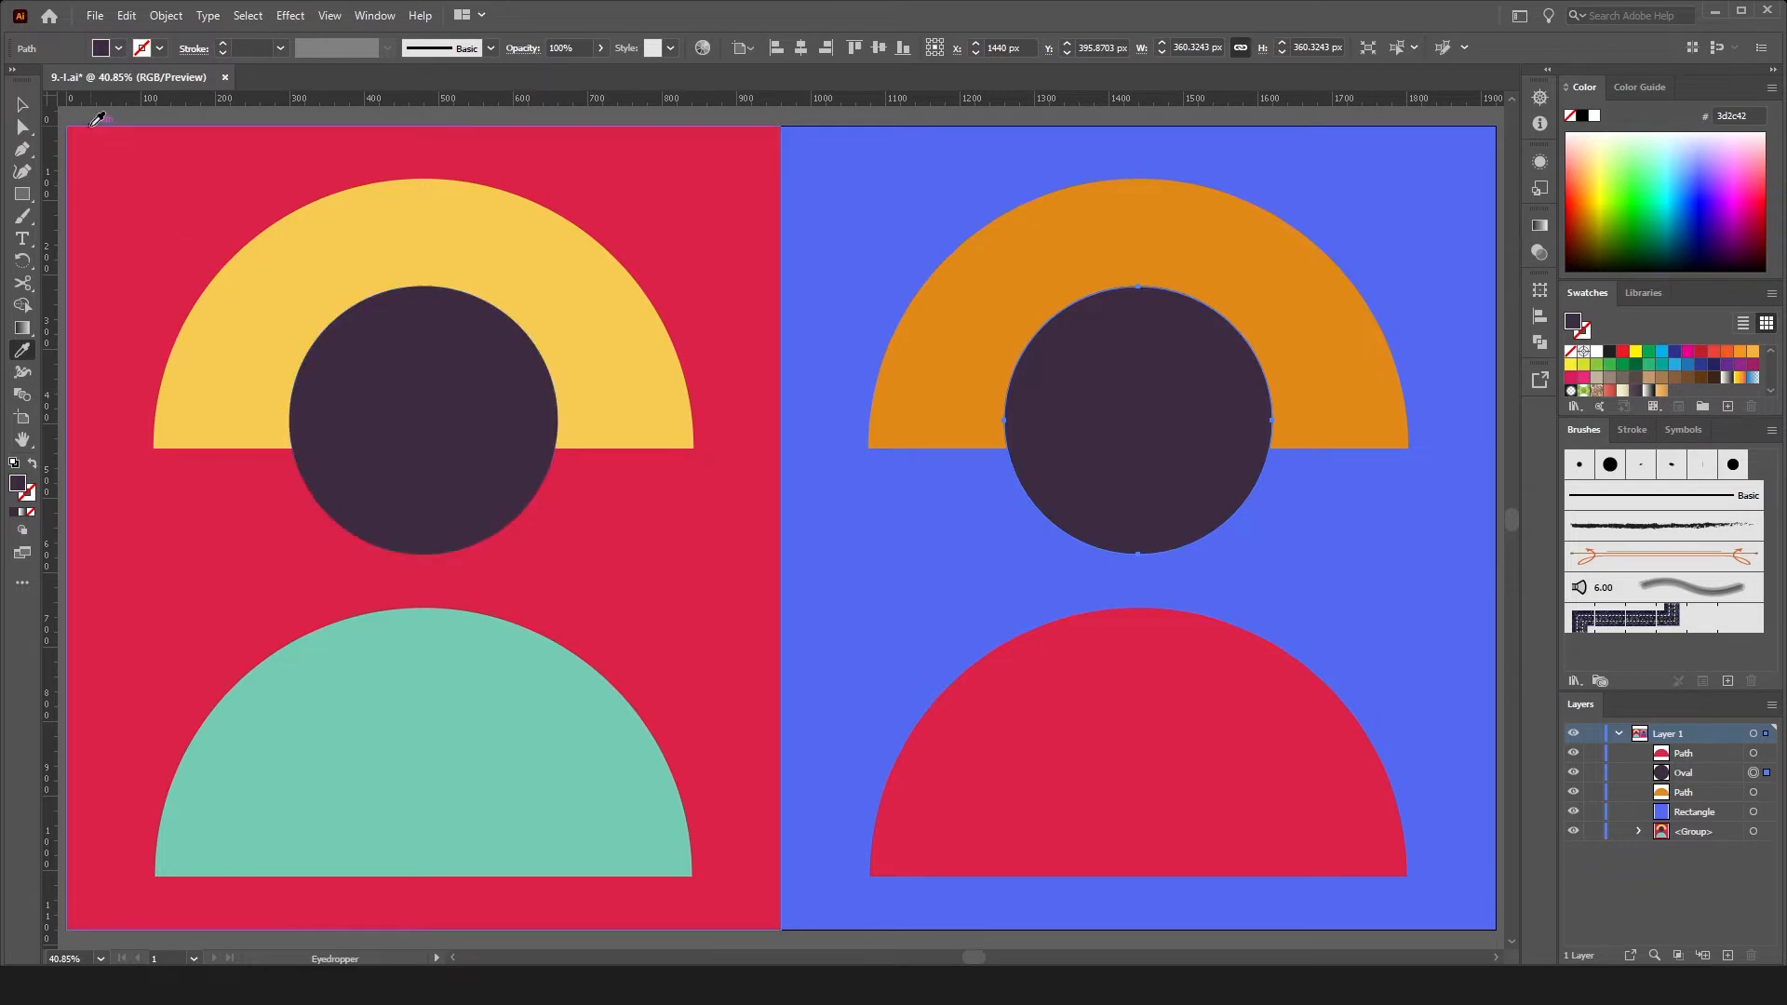
# - Recolour the orange half-circle yellow by sampling the upper half-circle of the reference artwork
pyautogui.press('v')
pyautogui.click(945, 310)
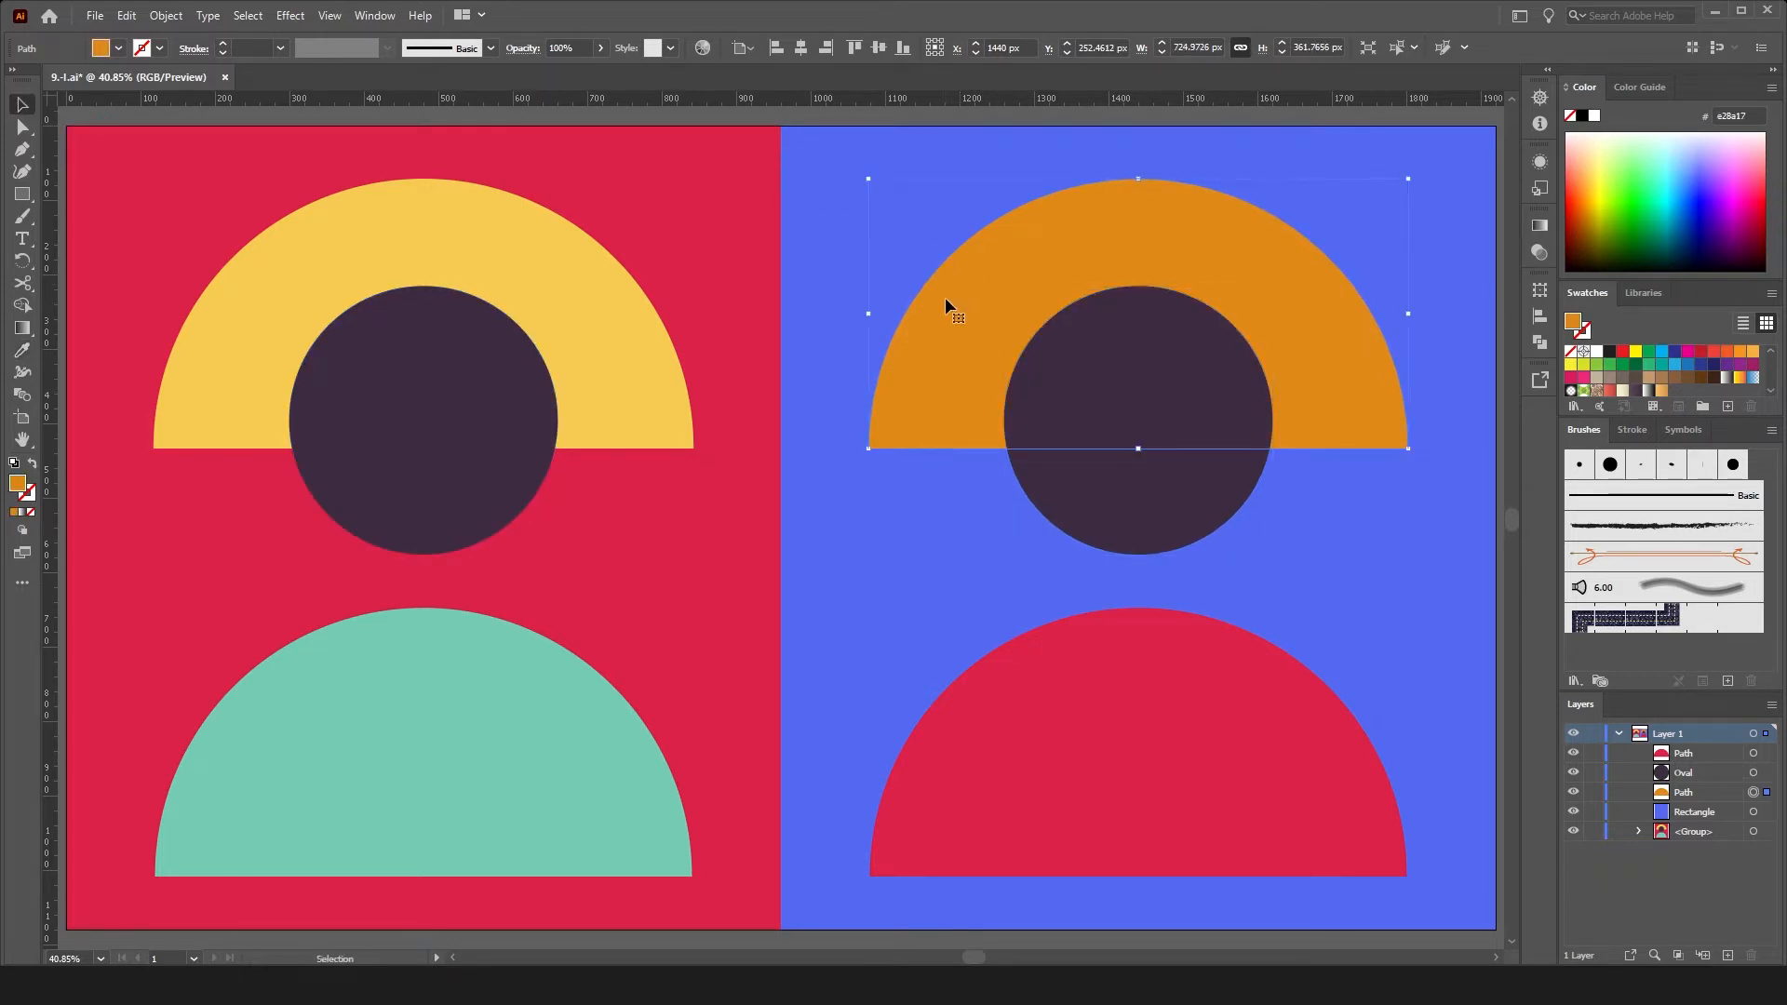
pyautogui.press('i')
pyautogui.click(343, 238)
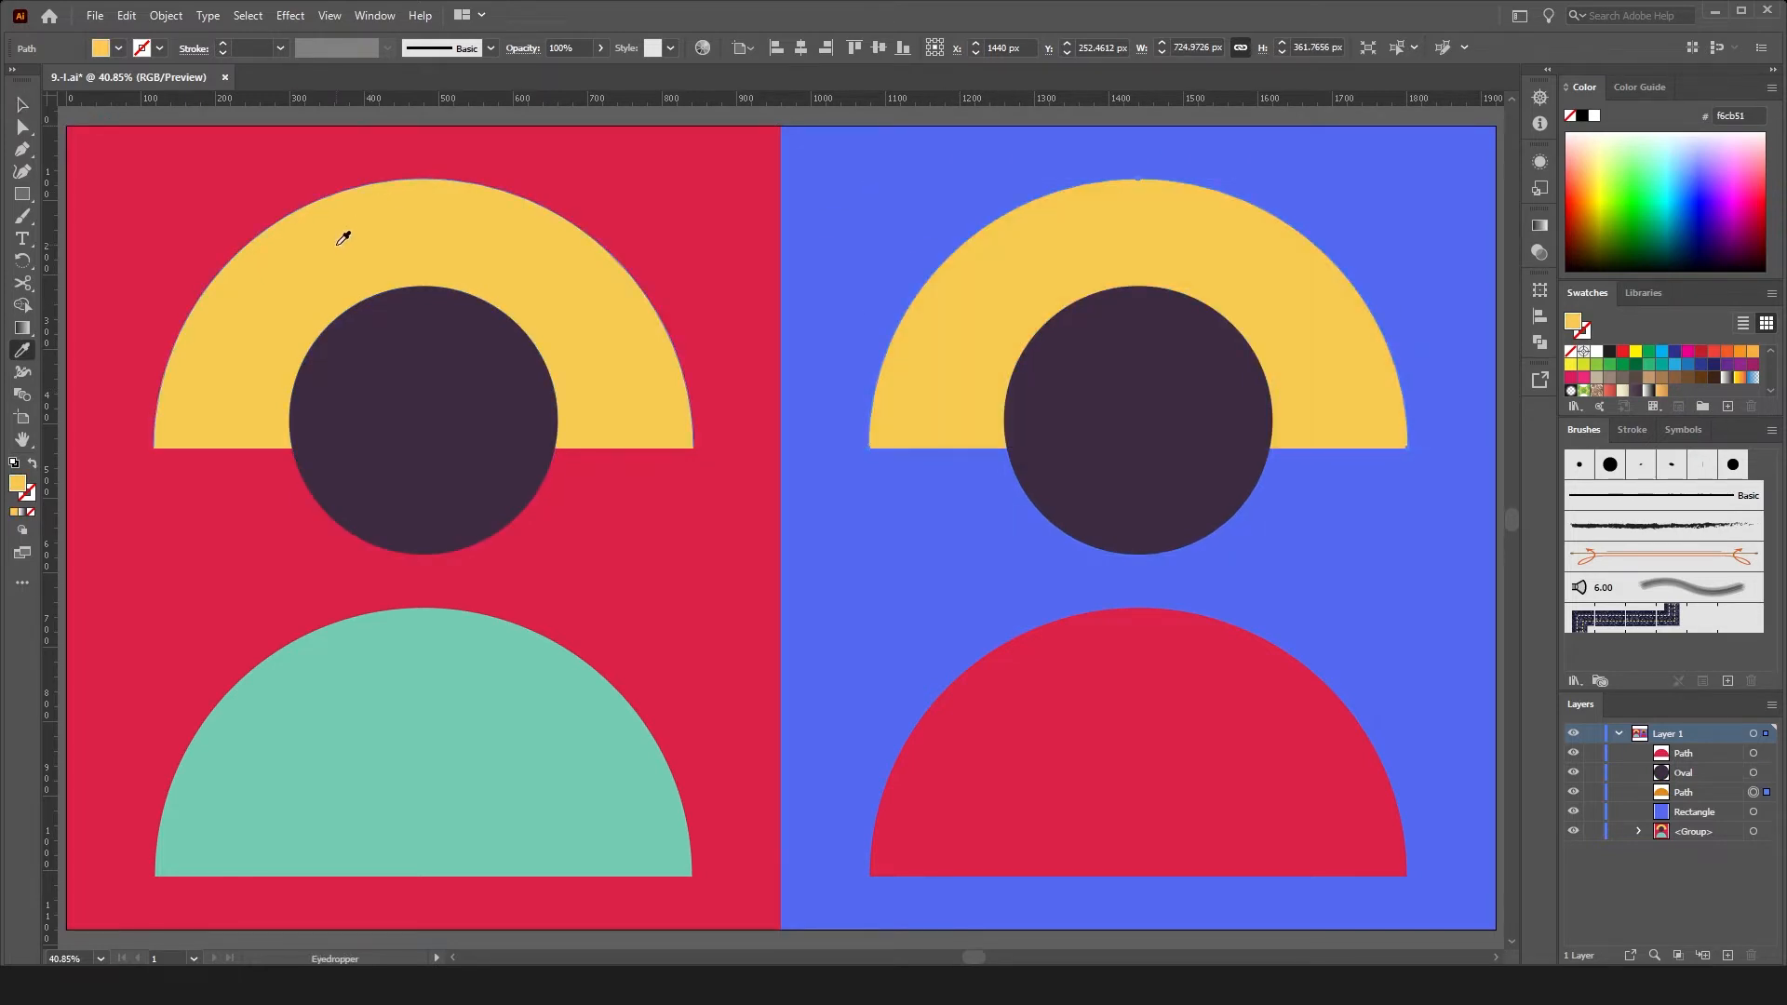
# - Recolour the lower red half-circle teal and the blue background red by sampling their counterparts in the reference artwork
pyautogui.keyDown('ctrl'); pyautogui.click(1129, 759); pyautogui.keyUp('ctrl')
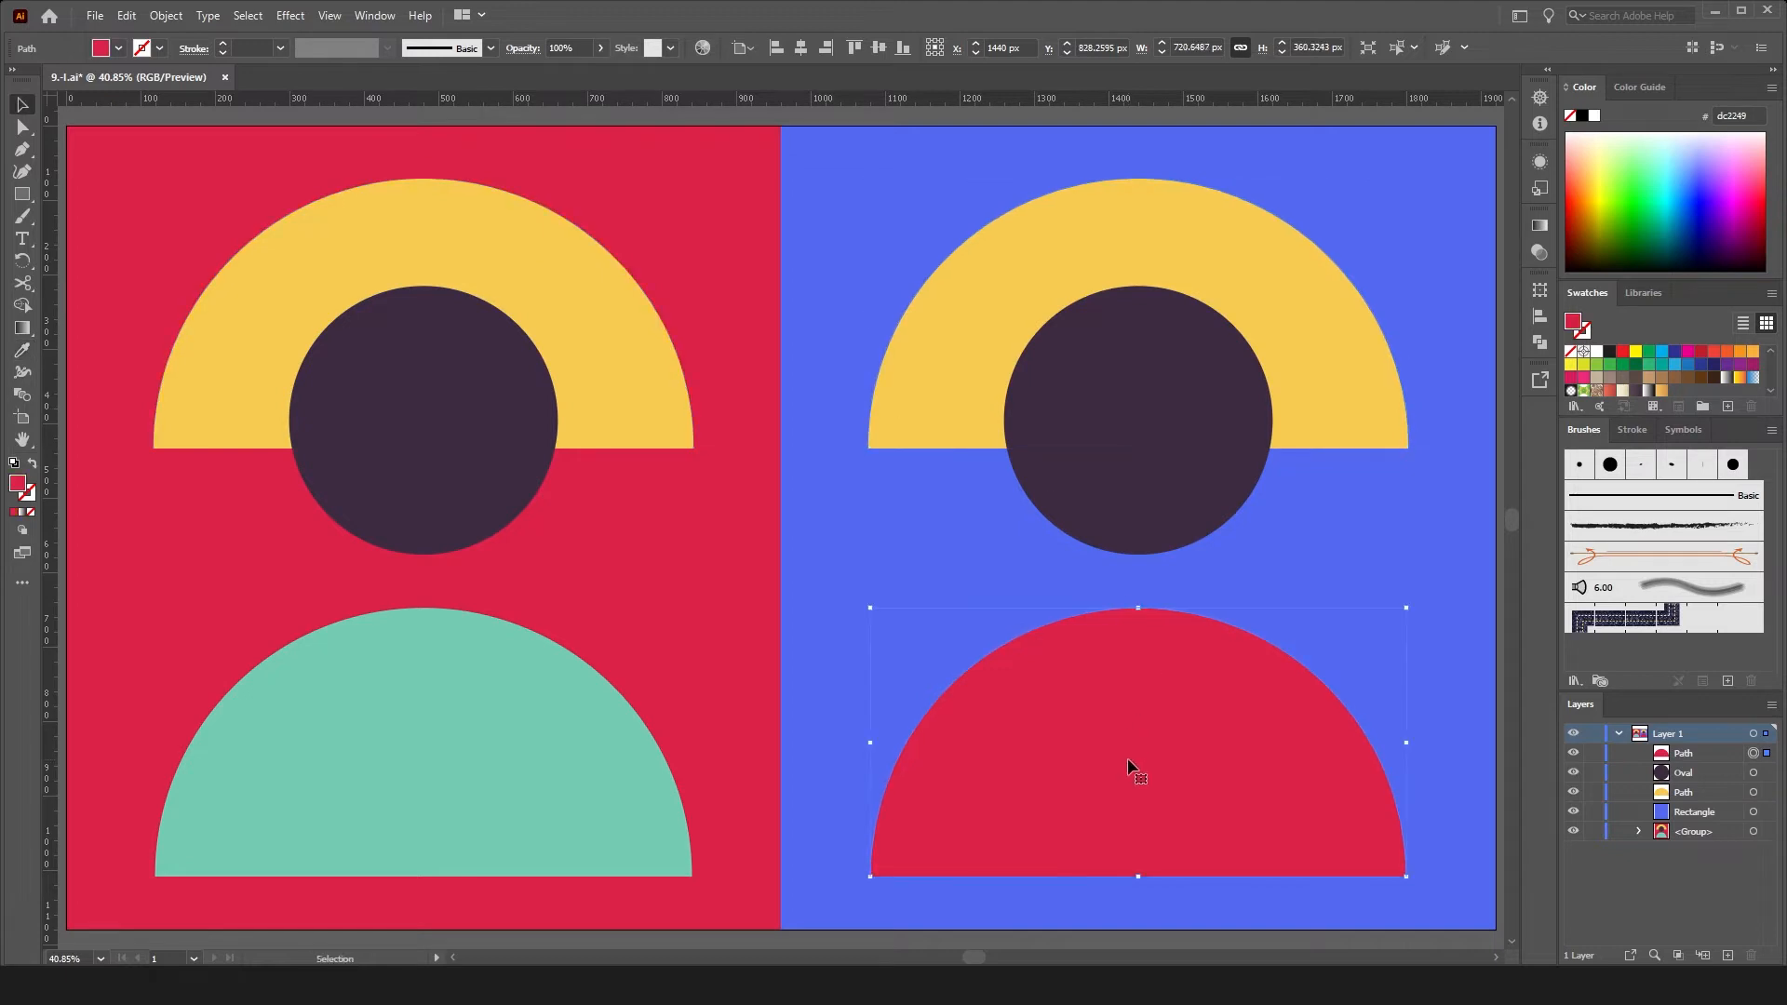
pyautogui.click(493, 723)
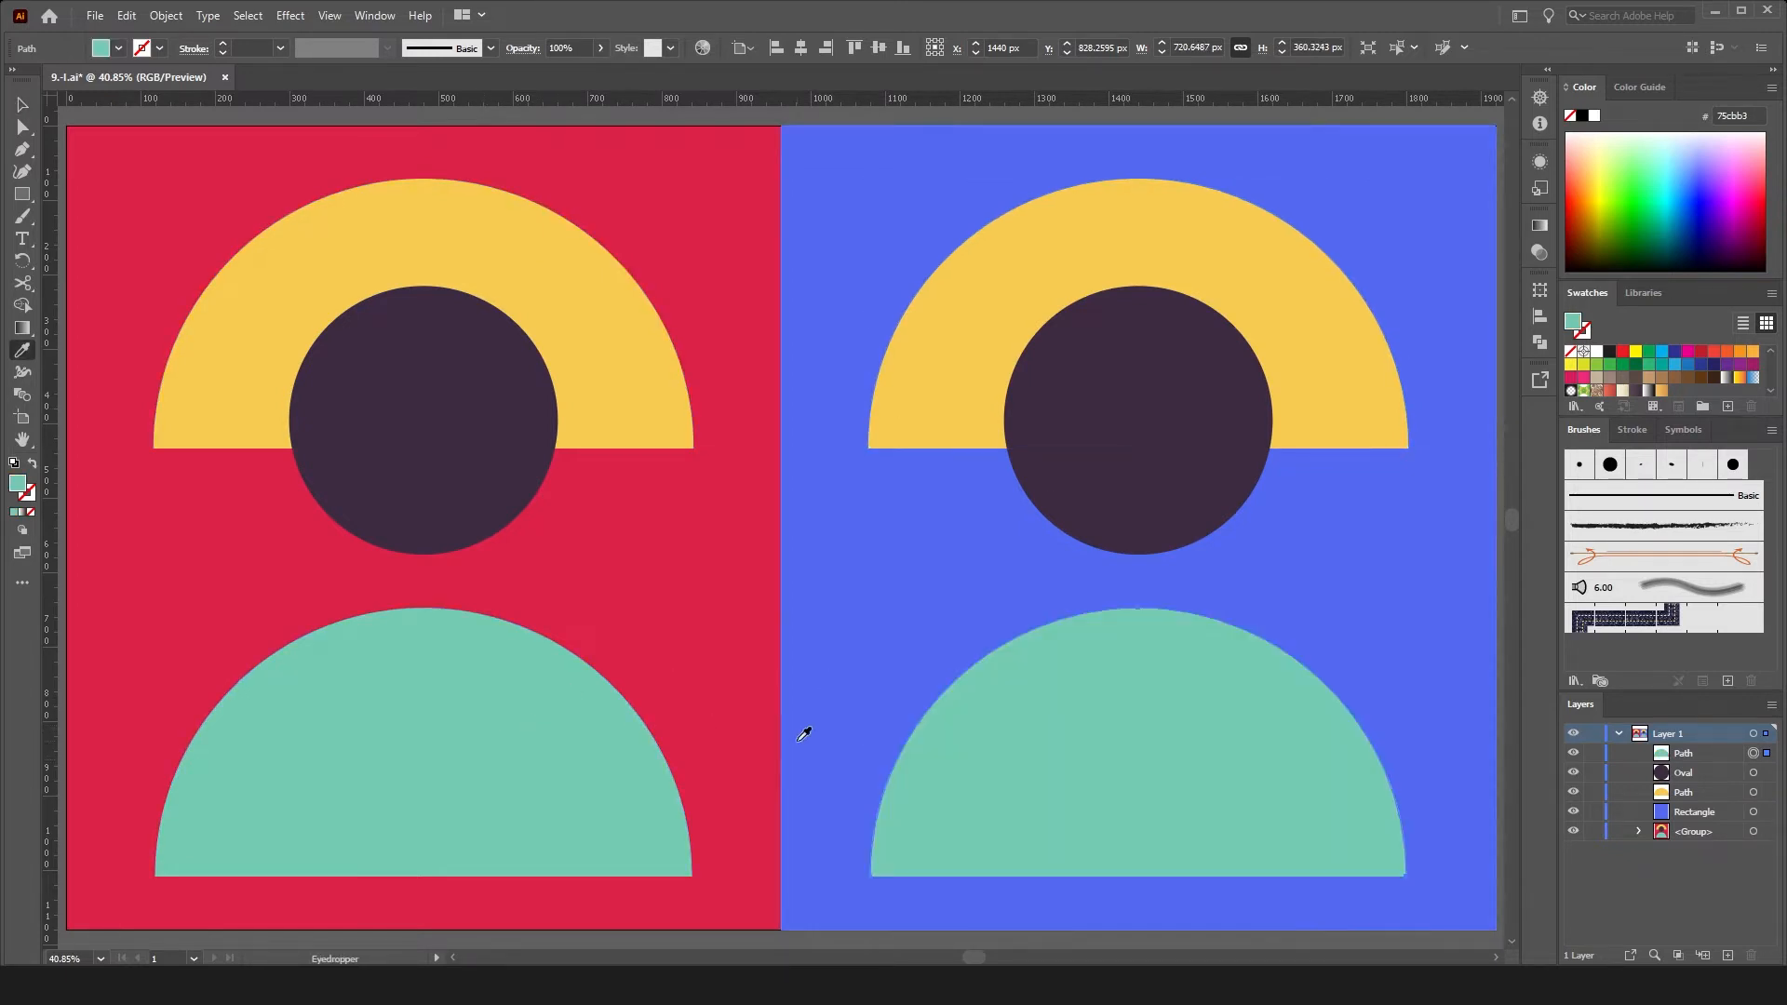
pyautogui.keyDown('ctrl'); pyautogui.click(854, 689); pyautogui.keyUp('ctrl')
pyautogui.click(706, 651)
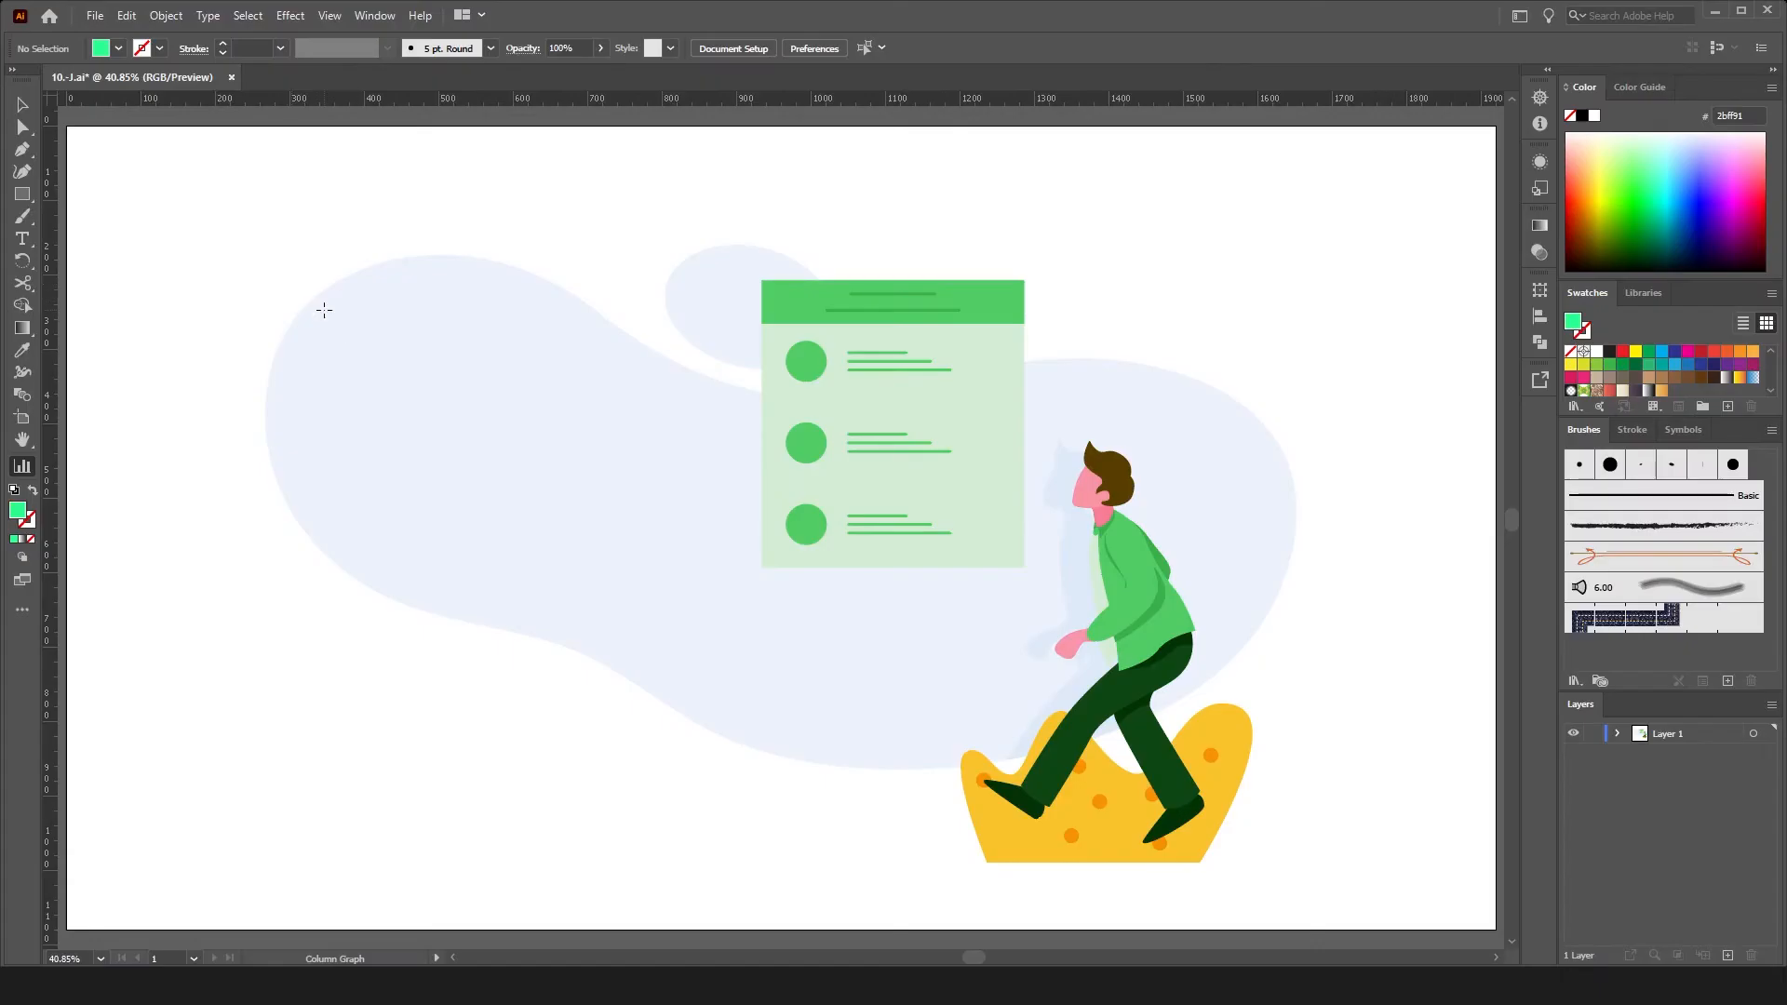
# - Place a column graph 1000 px wide and 800 px high over the walking-man illustration
pyautogui.click(324, 310)
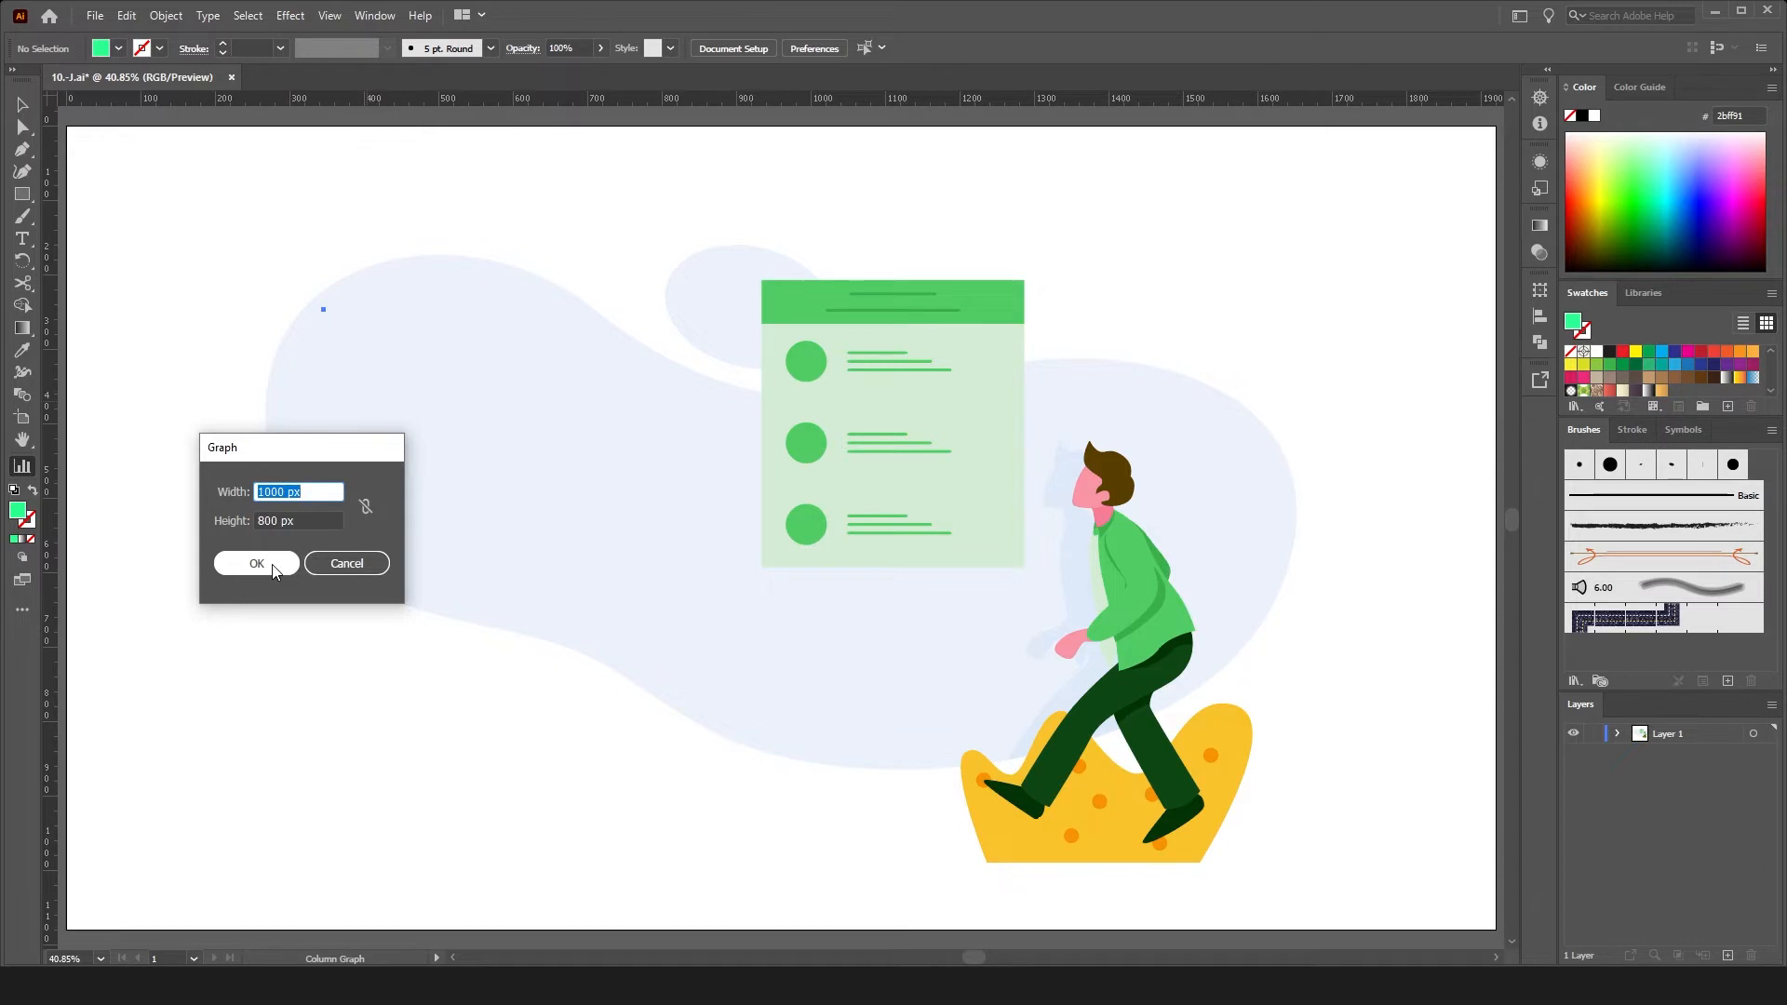
pyautogui.click(273, 565)
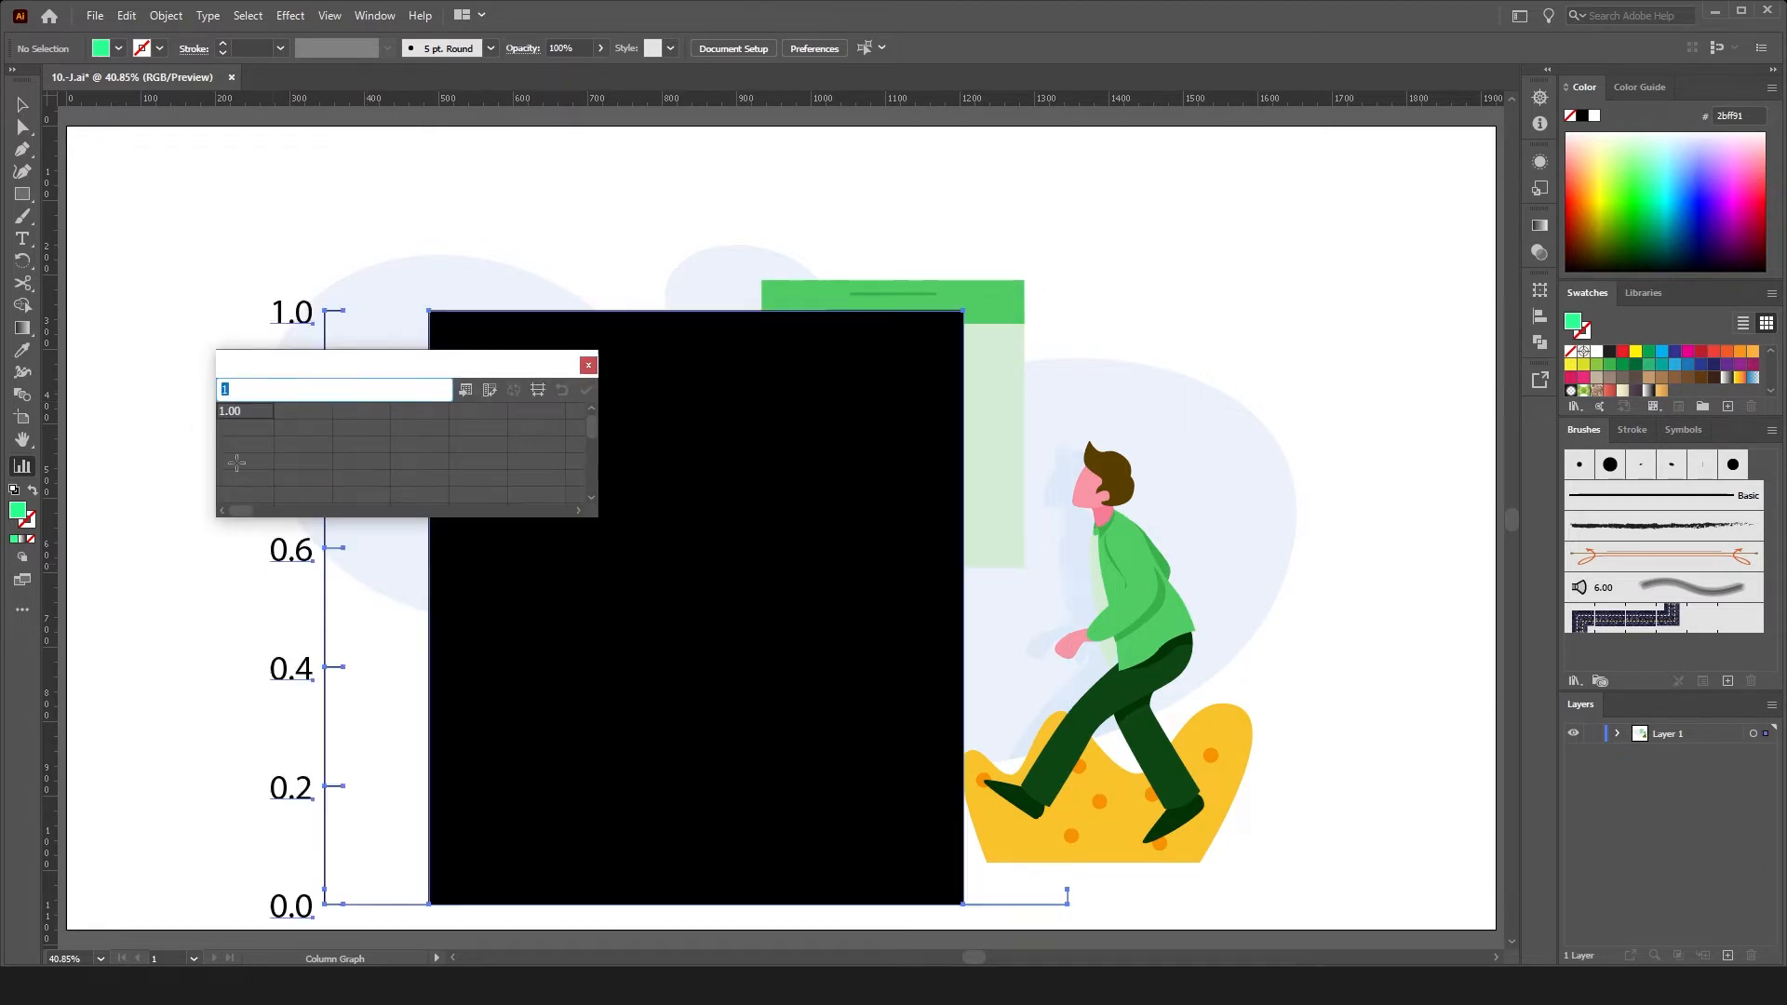
# - Try entering 50, 30, 20, 10 and 5 across the first row of the graph data
pyautogui.write('50')
pyautogui.press('Tab')
pyautogui.write('30')
pyautogui.press('Tab')
pyautogui.write('20')
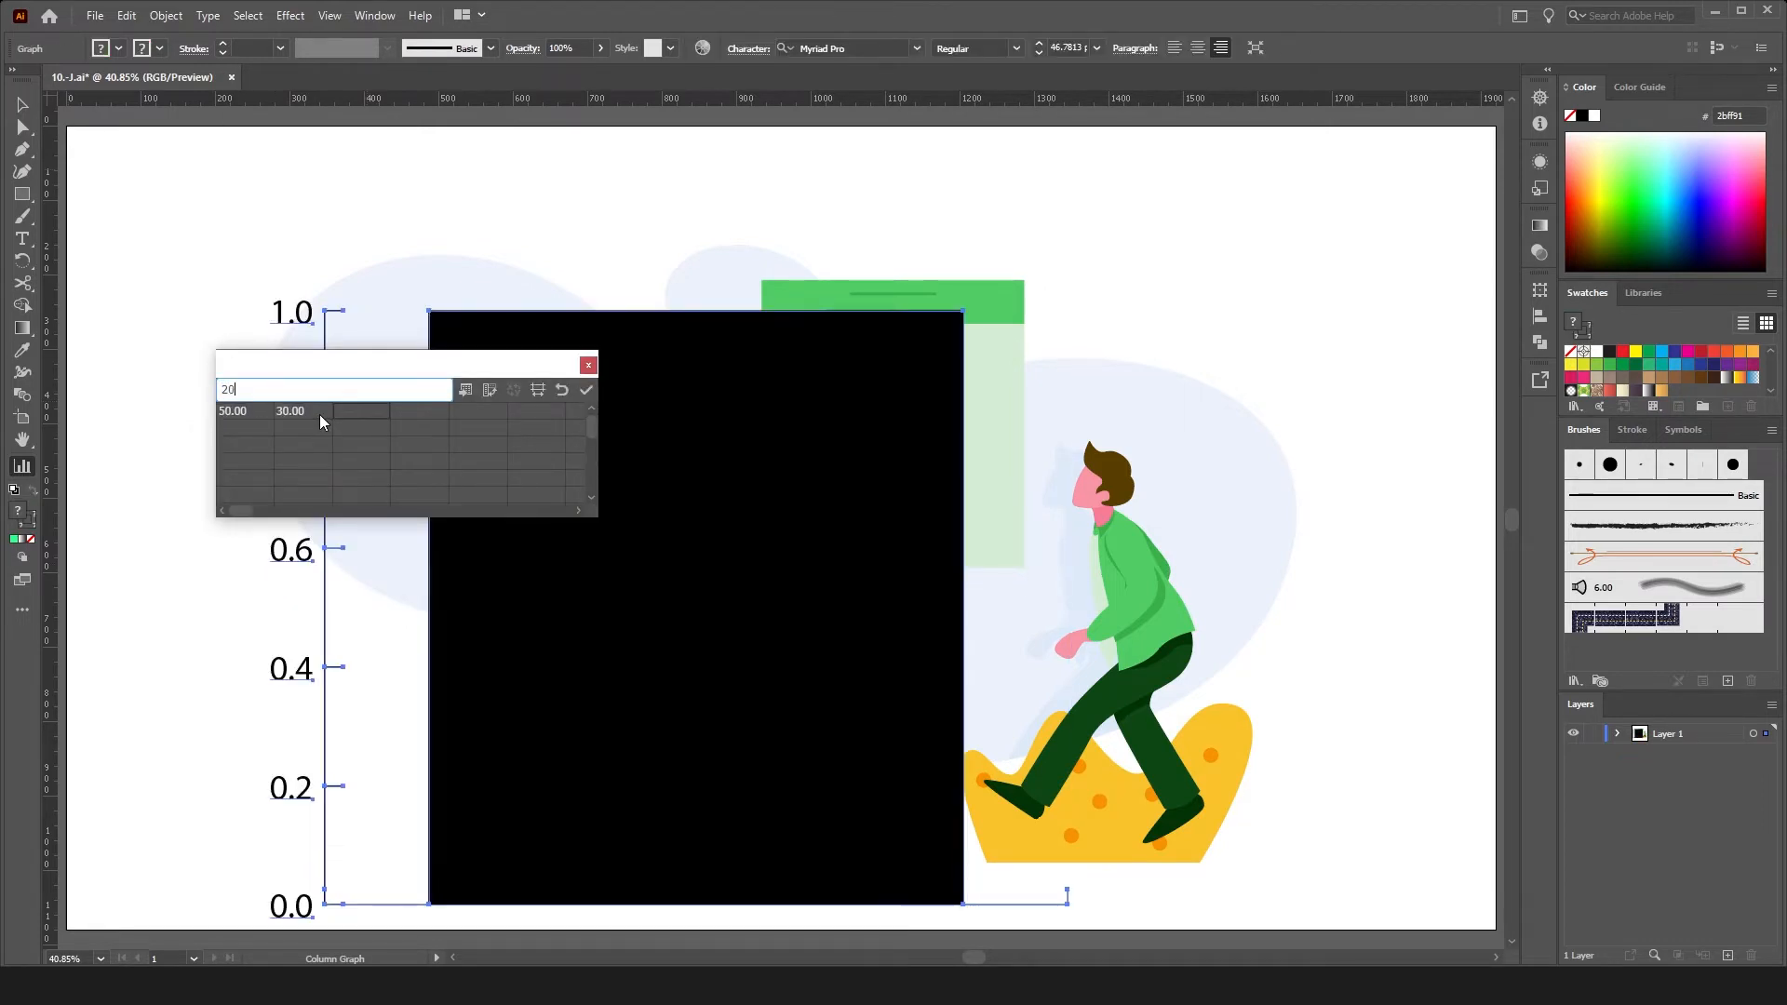
pyautogui.press('Tab')
pyautogui.write('10')
pyautogui.press('Tab')
pyautogui.write('5')
pyautogui.press('Tab')
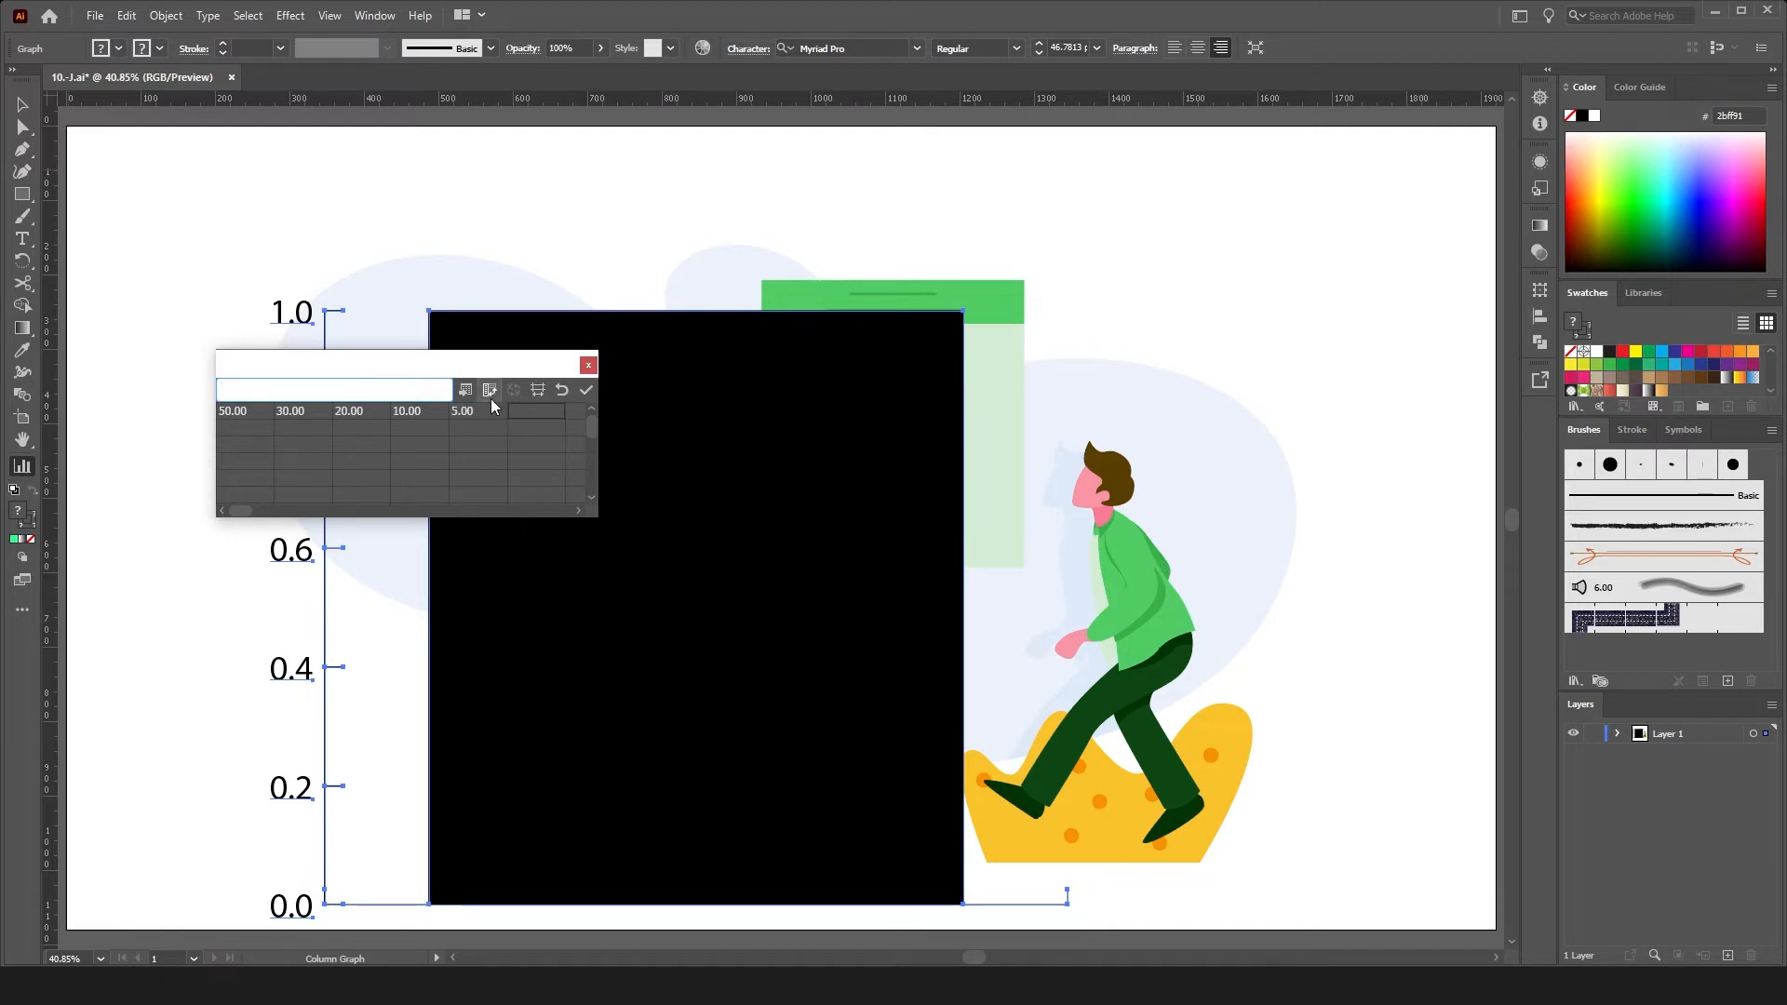
pyautogui.click(586, 390)
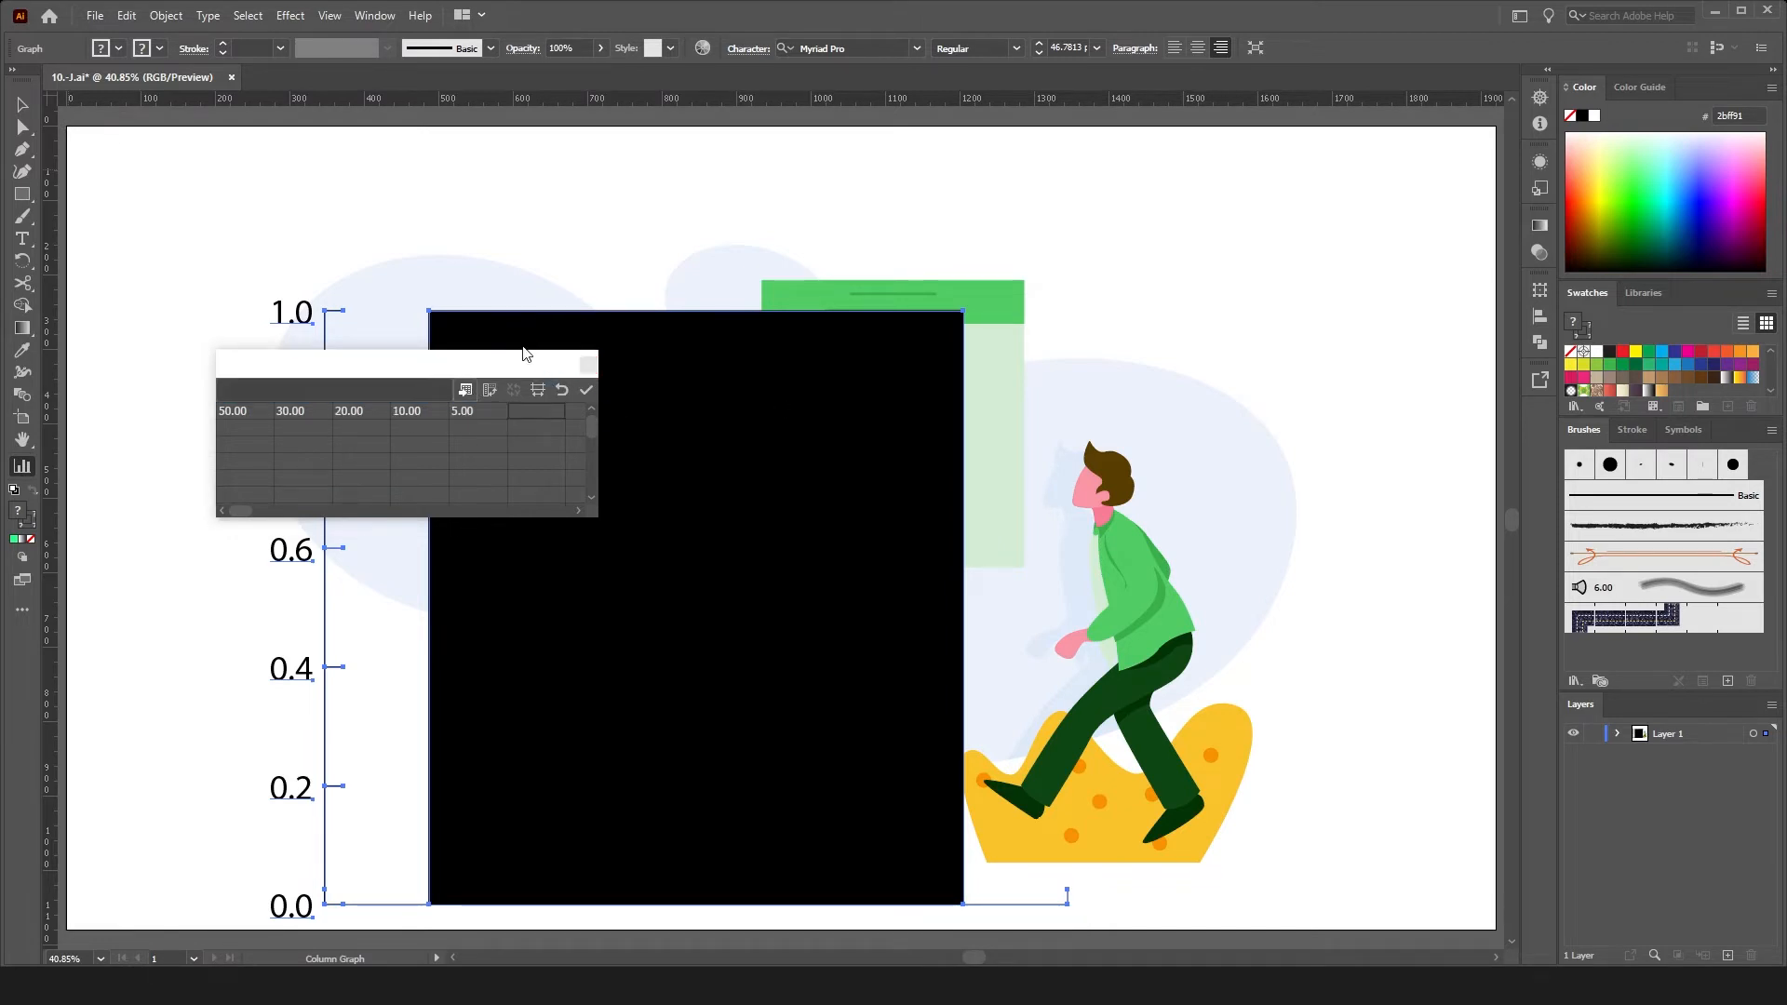
# - Check the graph data's cell style options without changing them, and revert the entered data
pyautogui.click(871, 11)
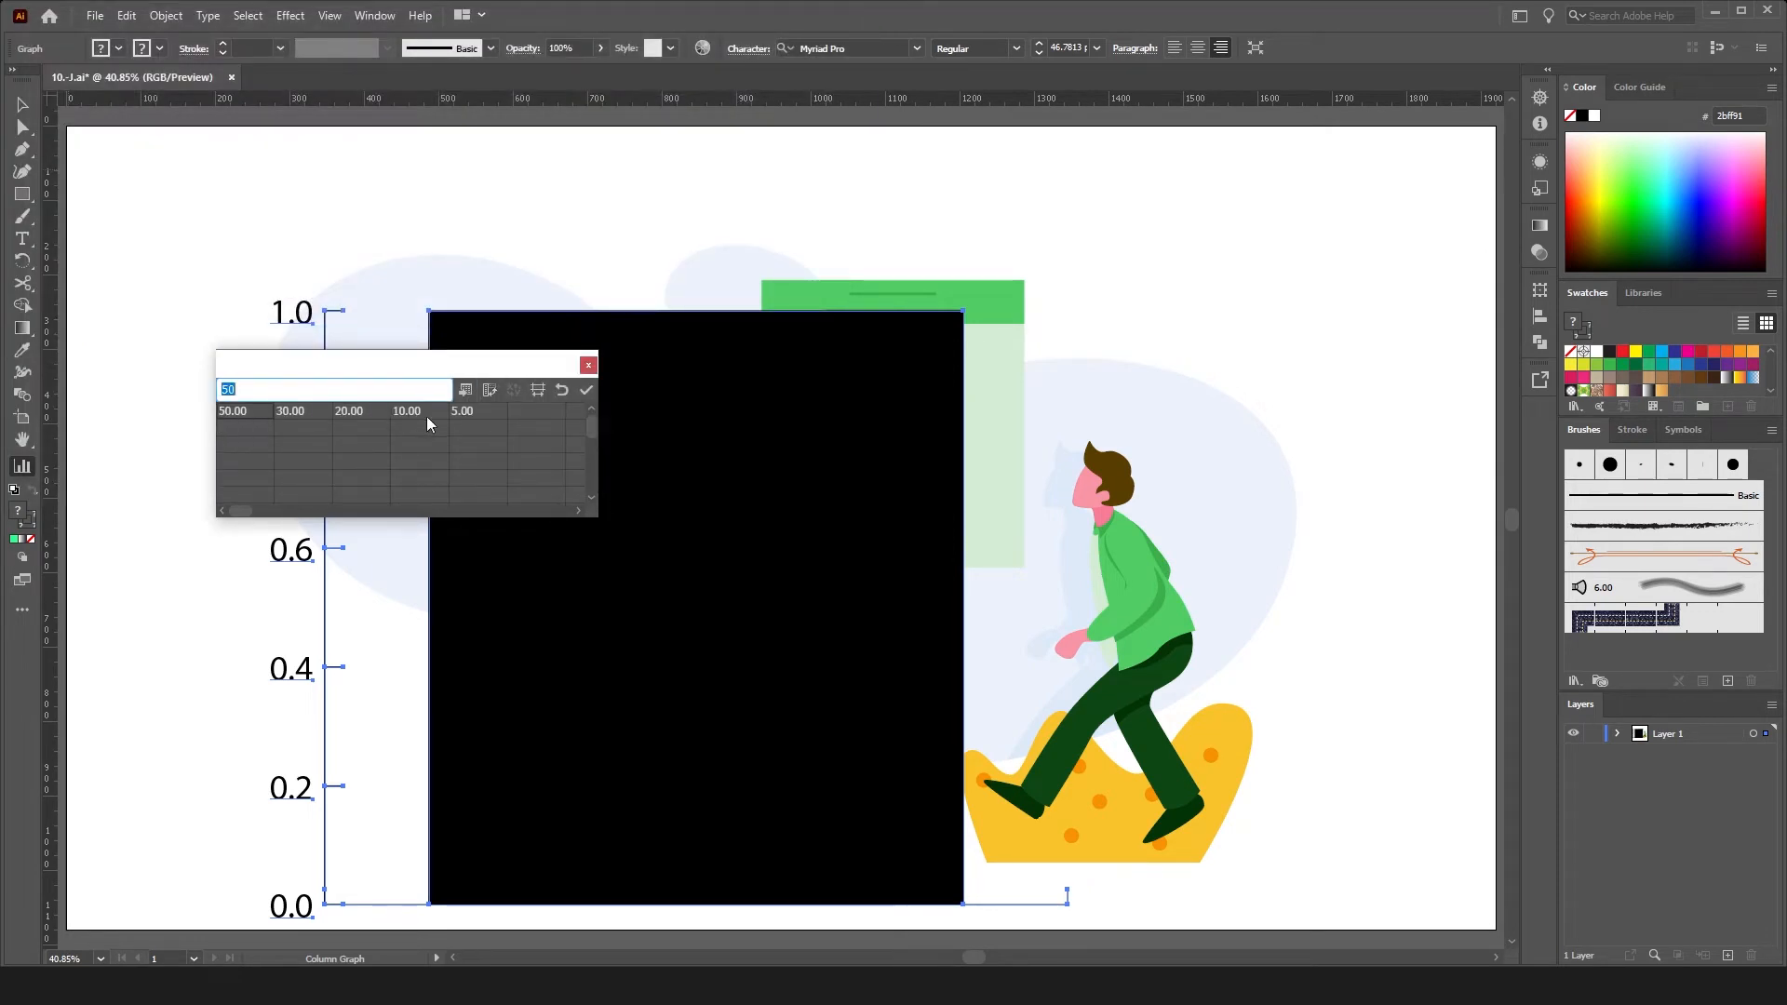
pyautogui.click(537, 390)
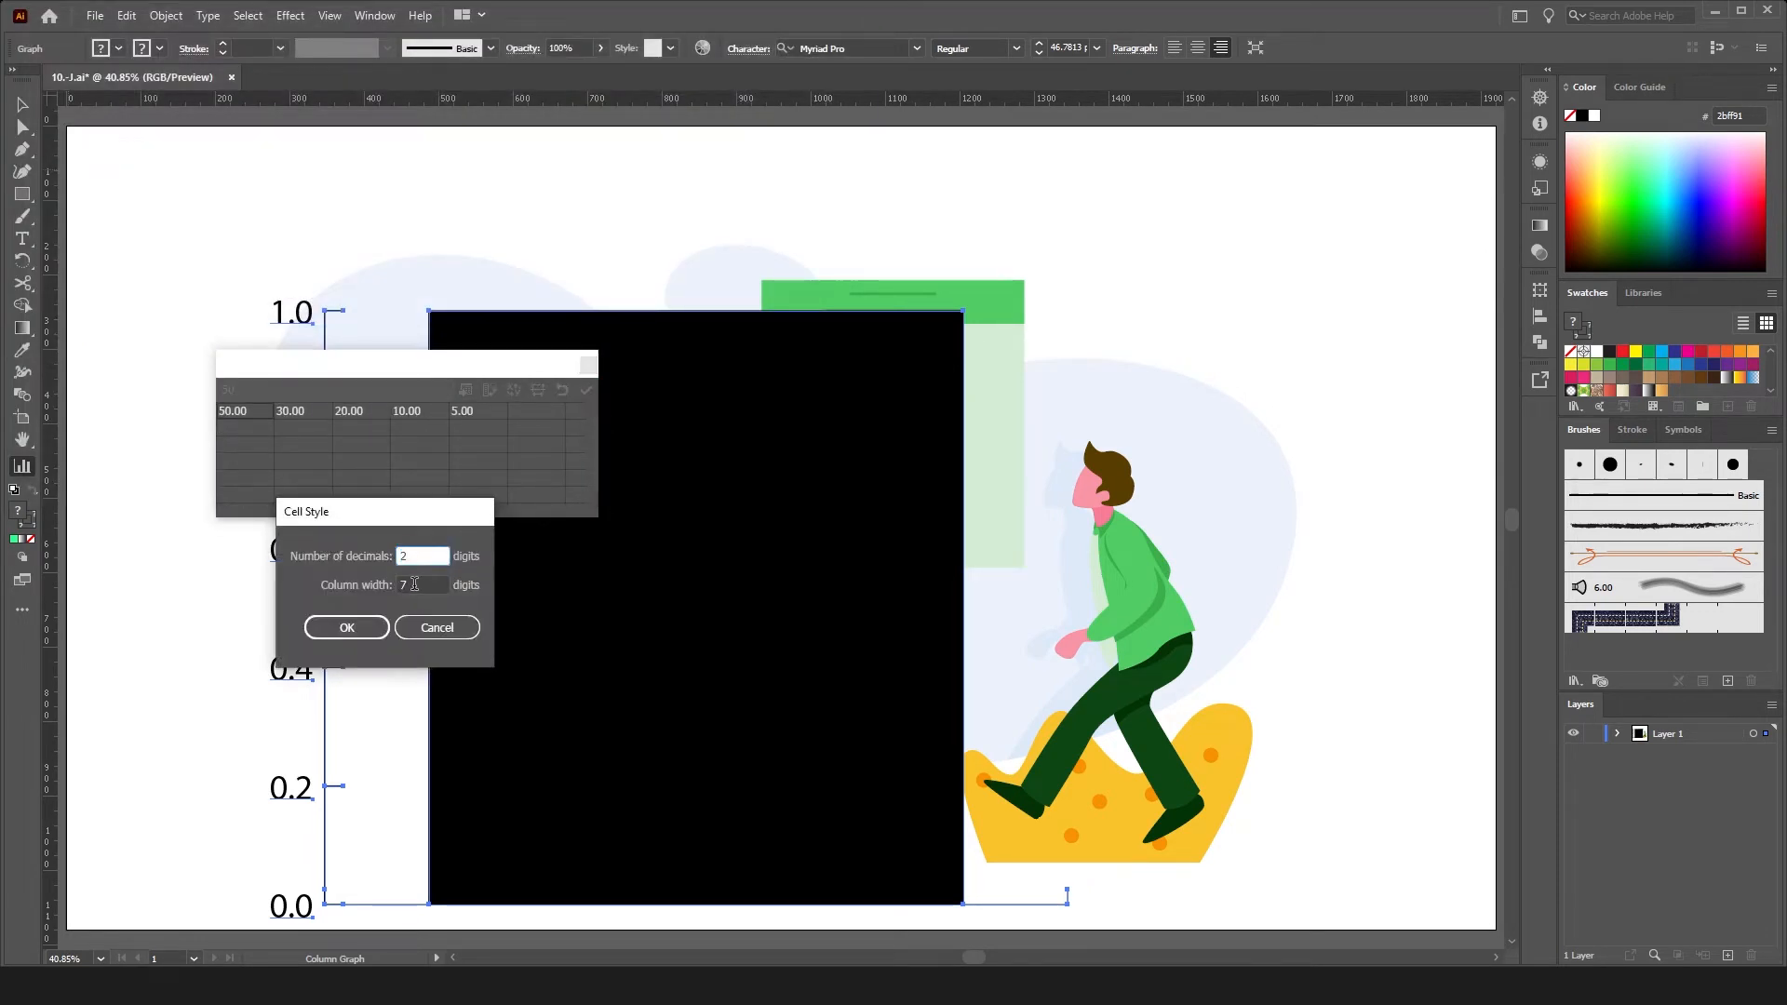
pyautogui.click(415, 584)
pyautogui.click(434, 627)
pyautogui.click(563, 391)
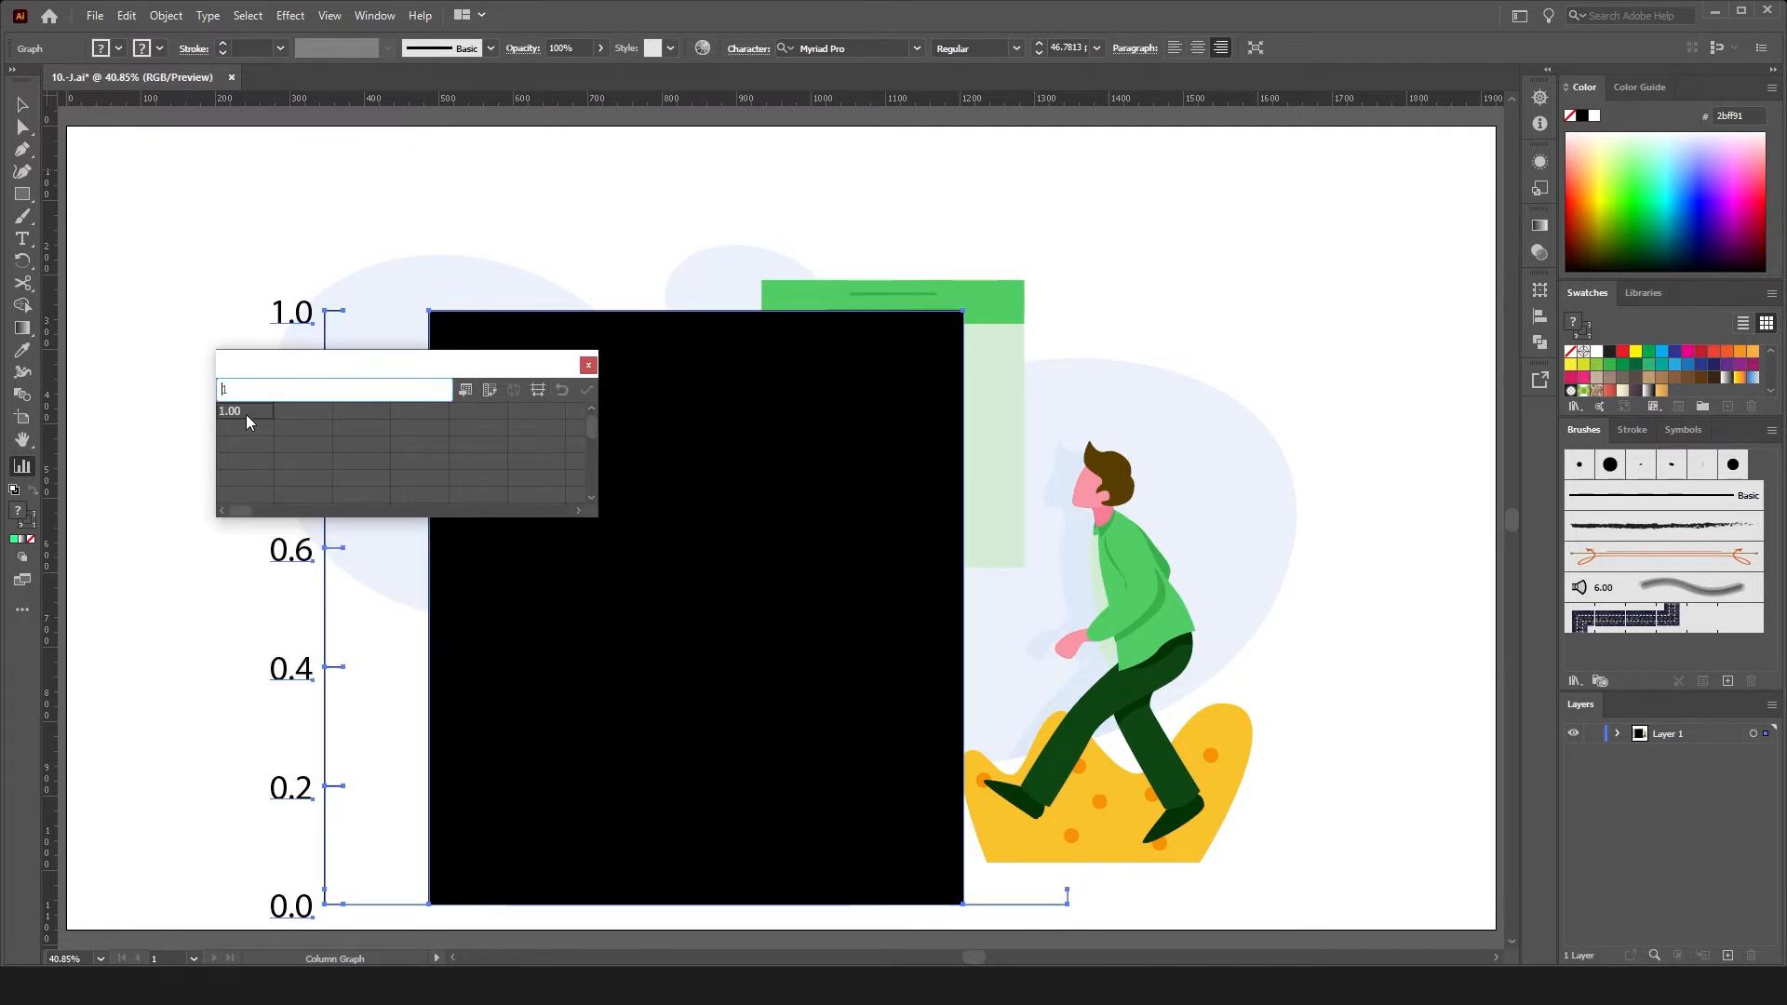
# - Give the column graph five columns with the values 50, 30, 20, 10 and 5, and close its data sheet
pyautogui.write('50\t30\t20\t10\t5')
pyautogui.click(588, 390)
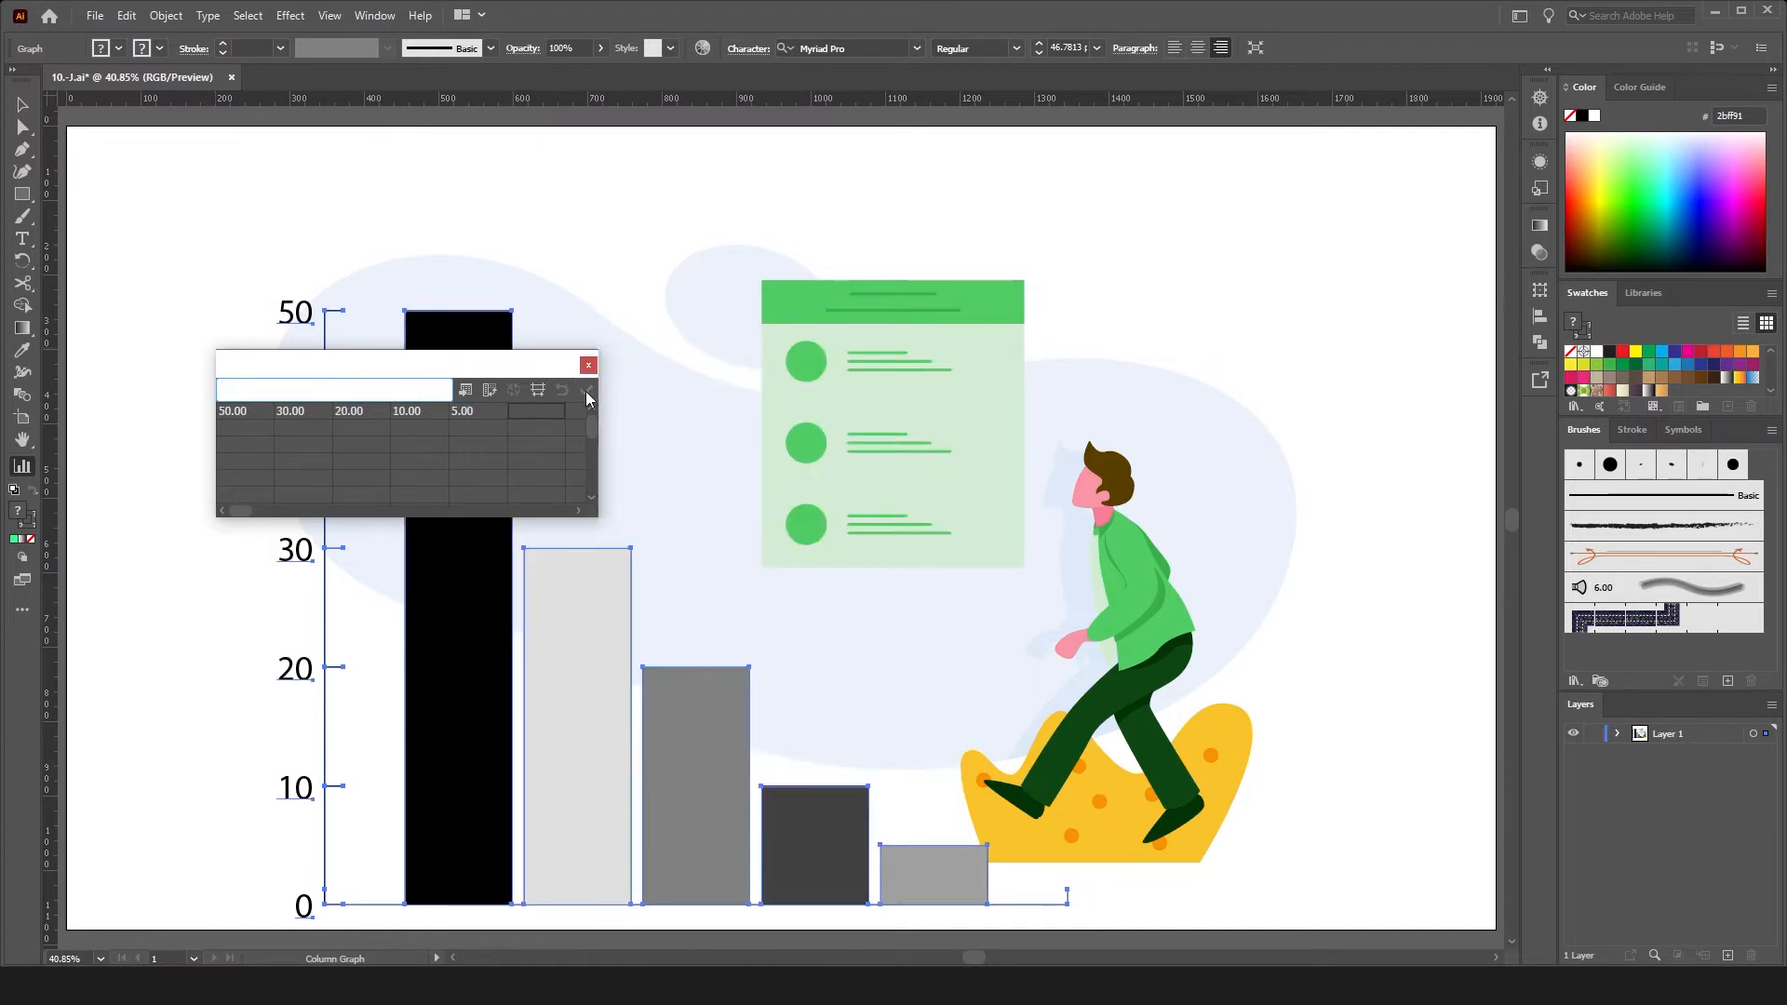
pyautogui.click(588, 365)
# - Move the column graph slightly right and up, and directly select its tallest black column
pyautogui.click(19, 107)
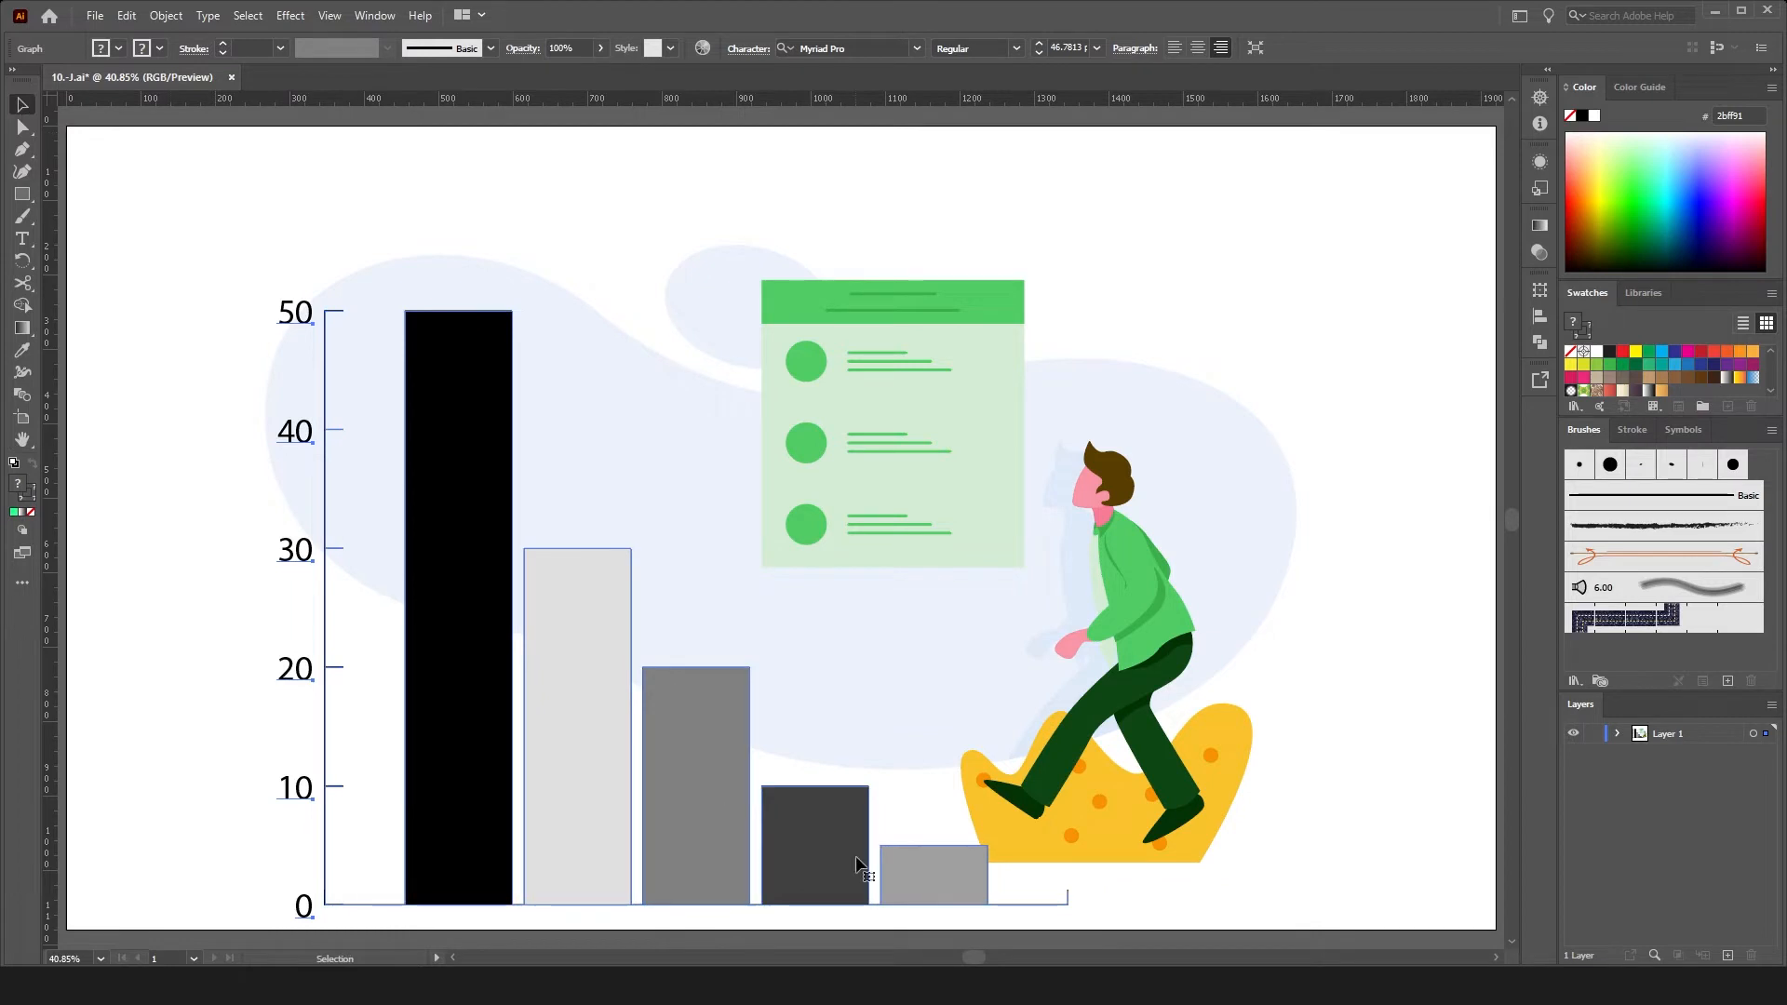
pyautogui.moveTo(857, 856); pyautogui.dragTo(926, 843)
pyautogui.press('a')
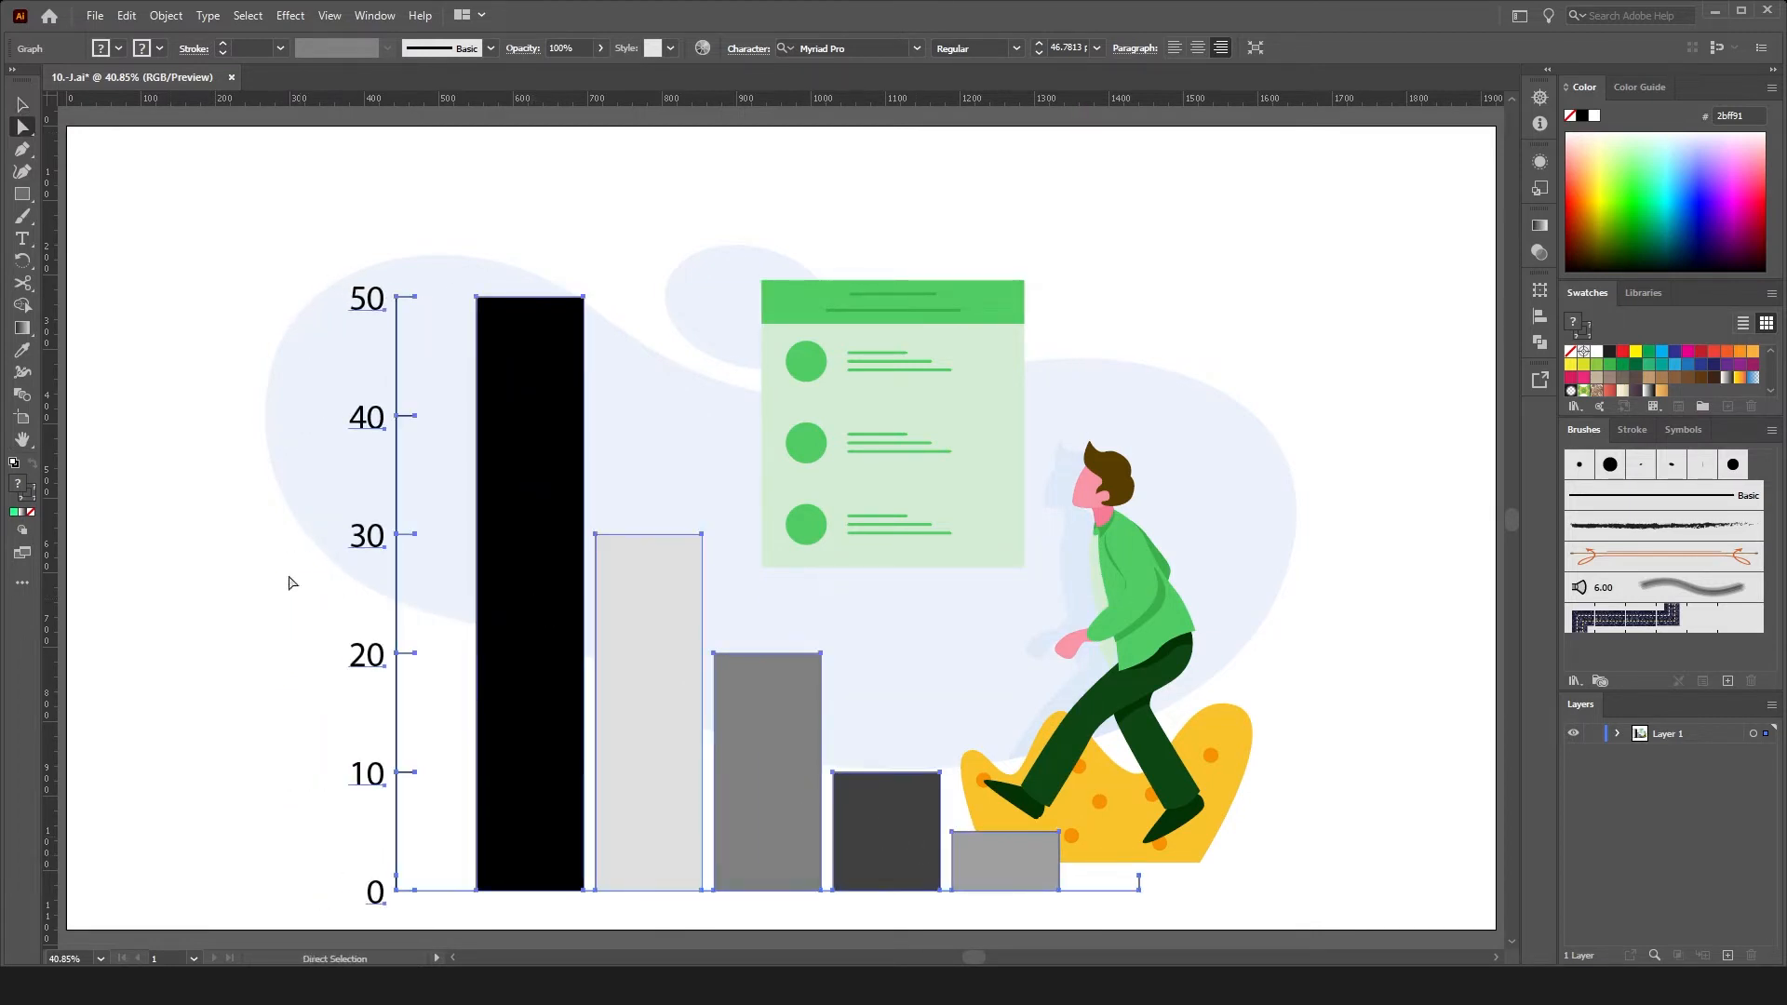
pyautogui.click(543, 631)
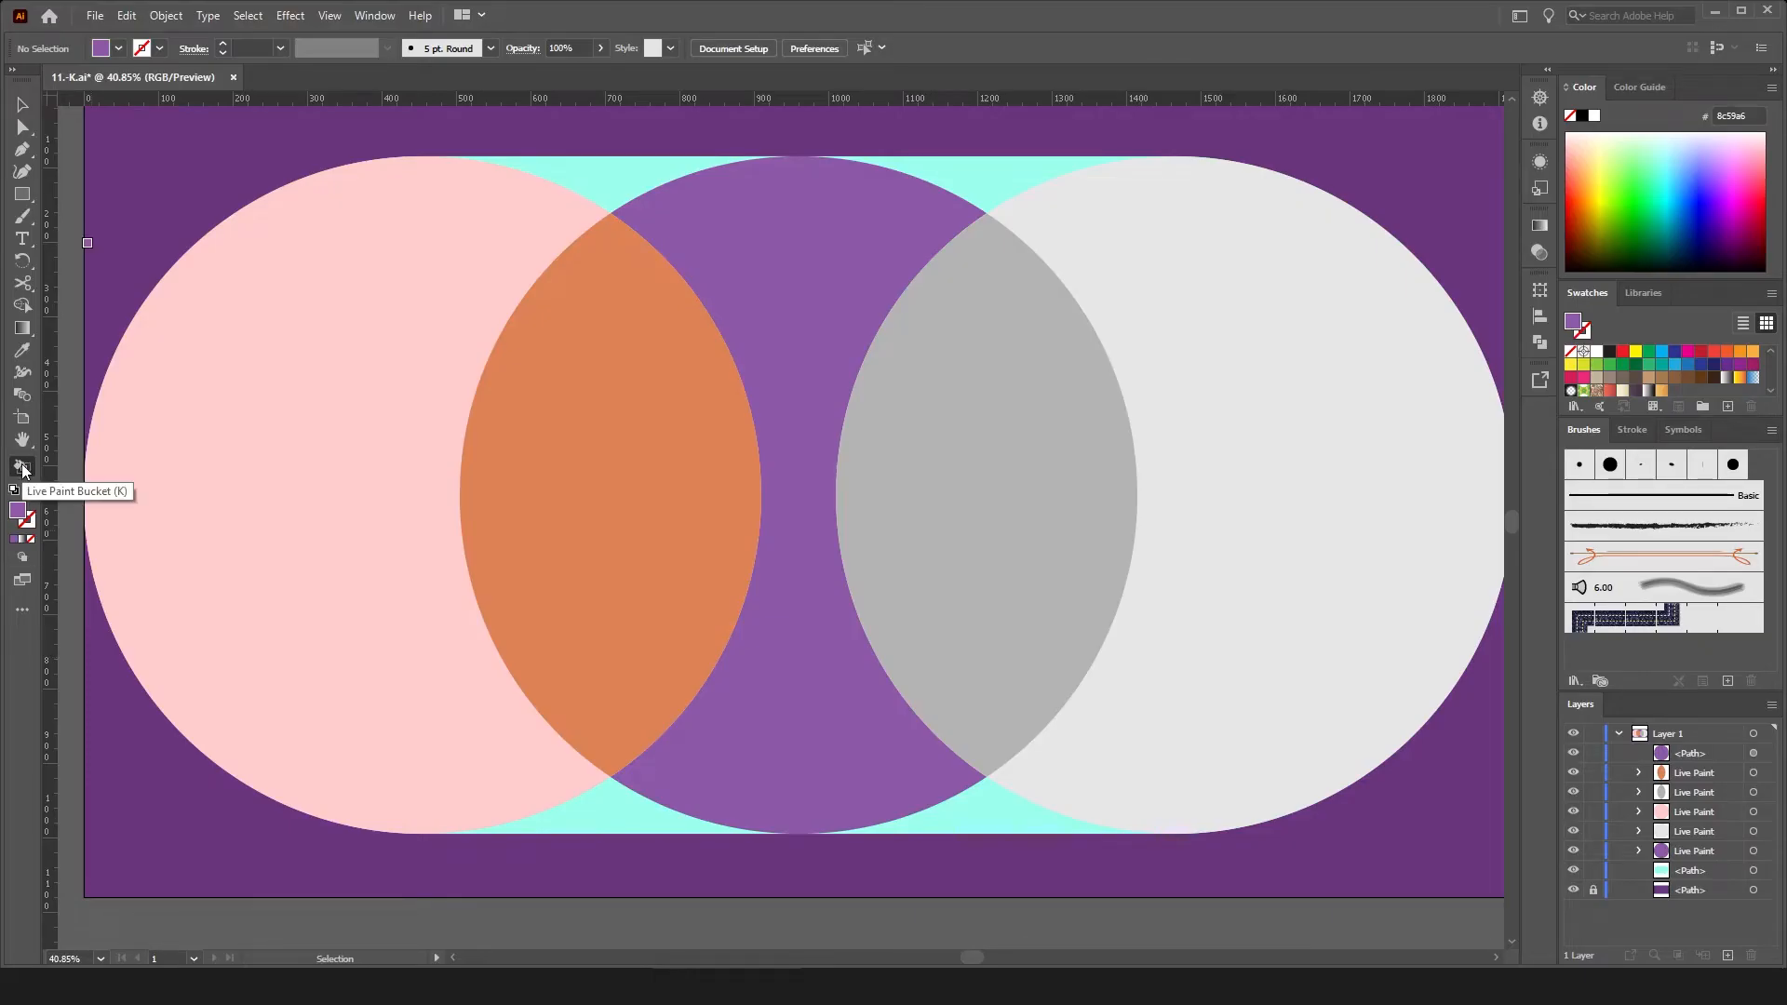
# - Fill the centre region dark blue (2e3192), the light grey circle red (be1e2d) and the pink circle green with the Live Paint Bucket
pyautogui.click(22, 468)
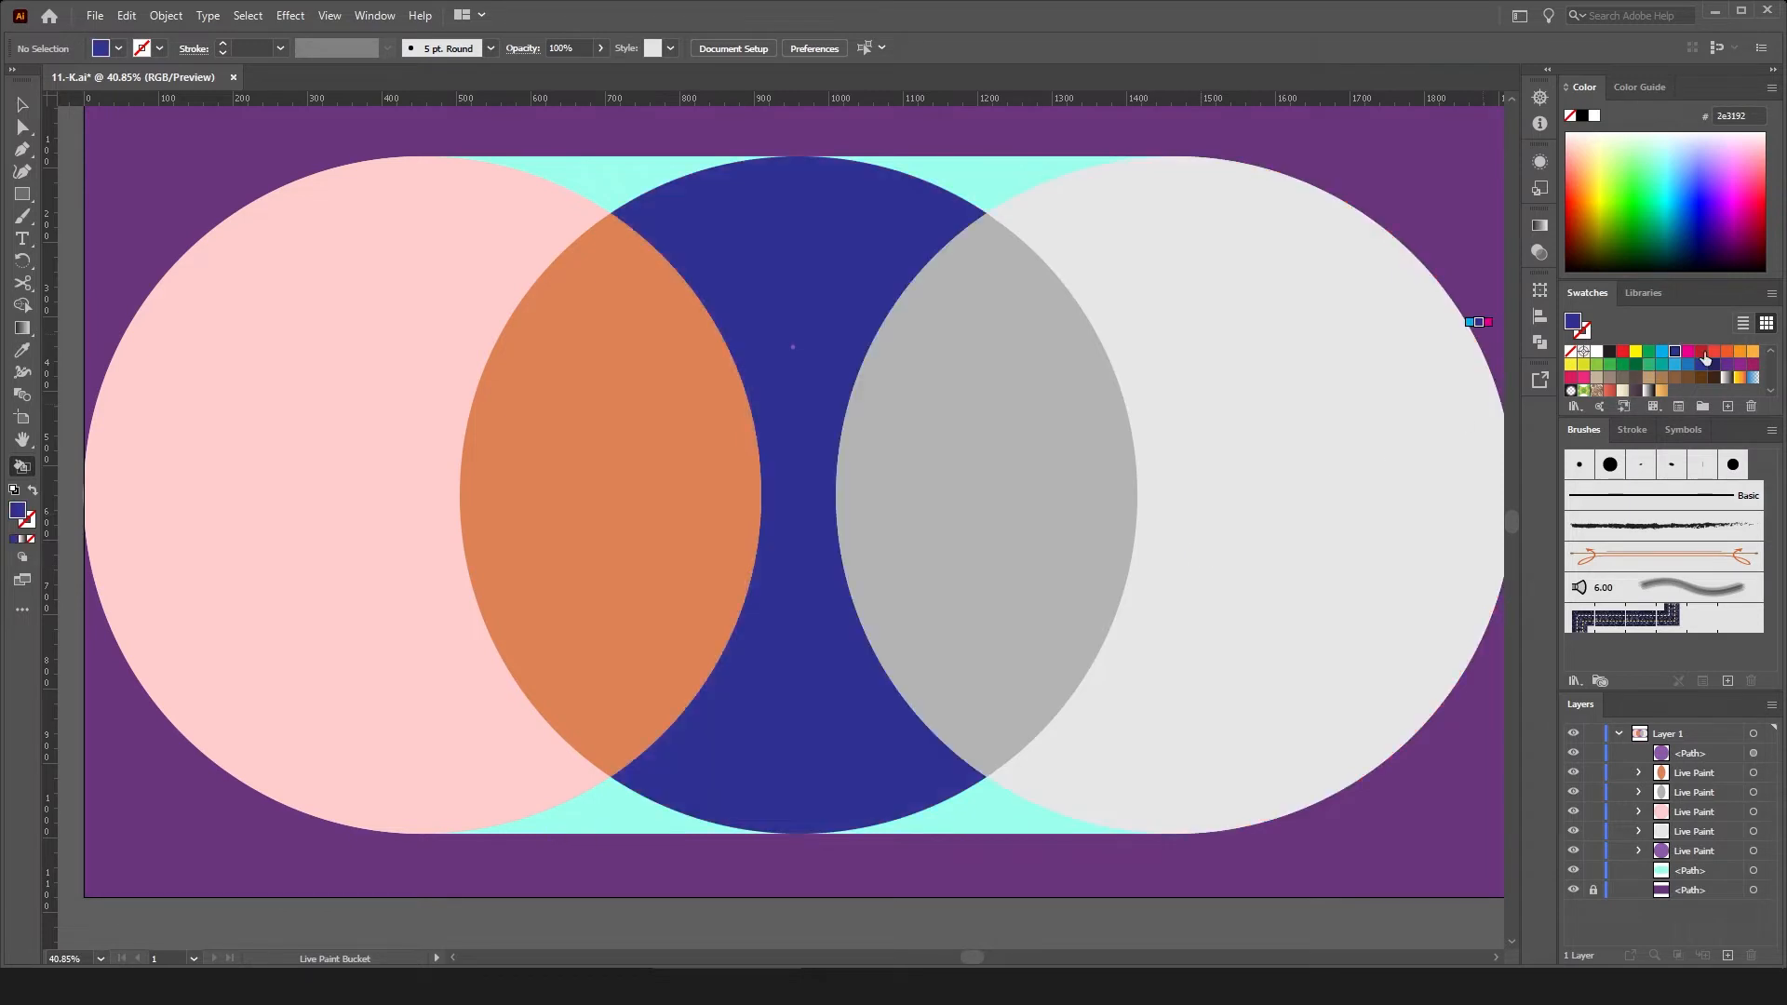
pyautogui.press('Right')
pyautogui.click(1313, 343)
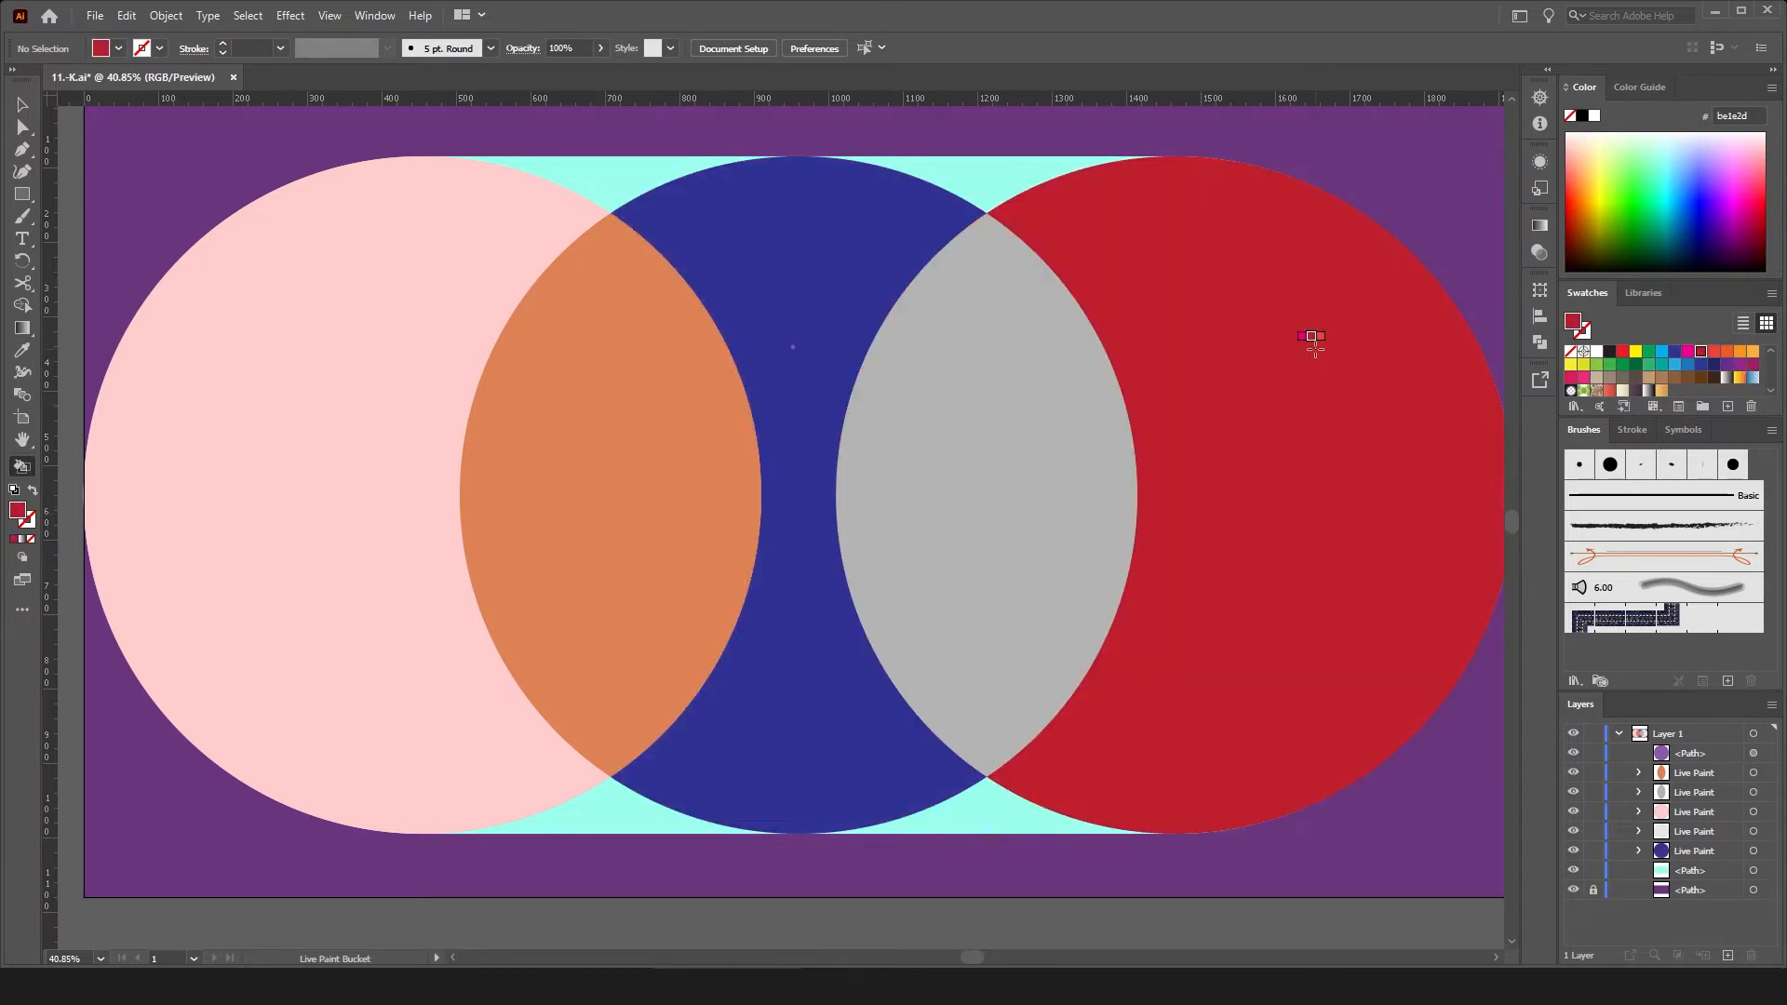
pyautogui.click(1623, 364)
pyautogui.click(299, 370)
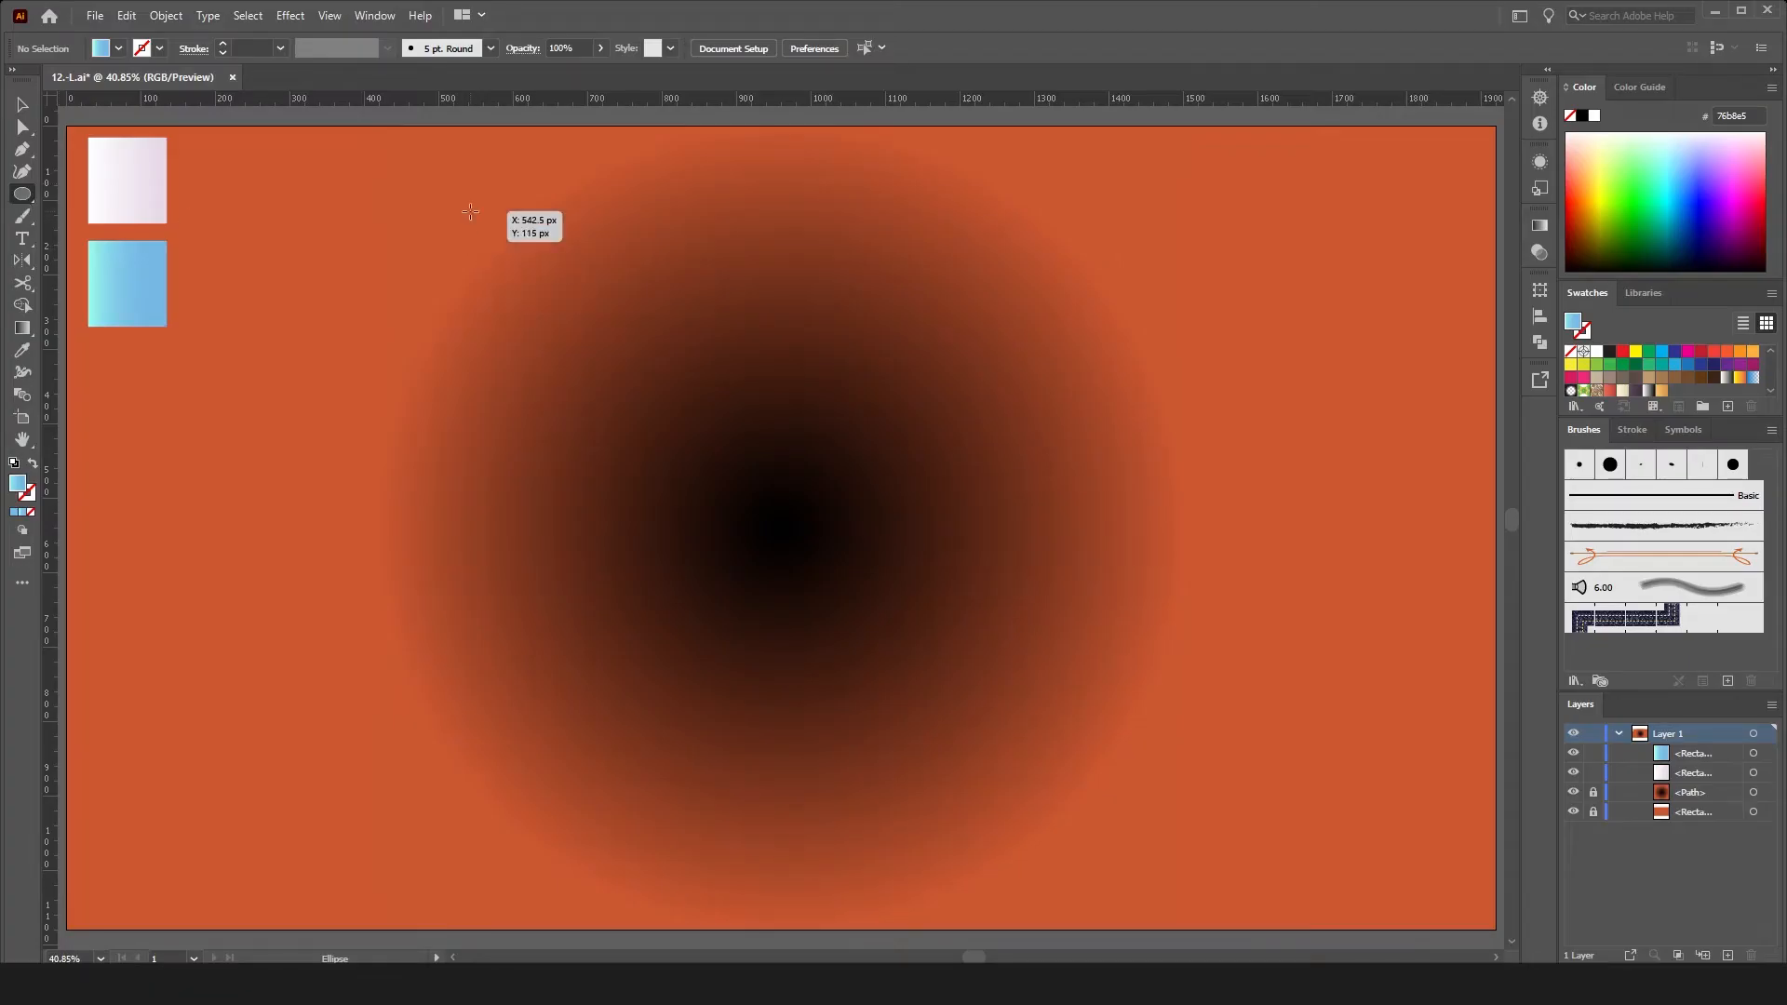
# - Draw a circle about 898 px across over the dark glow and give it the white-to-lilac gradient of the sample square
pyautogui.moveTo(470, 212); pyautogui.dragTo(1109, 878)
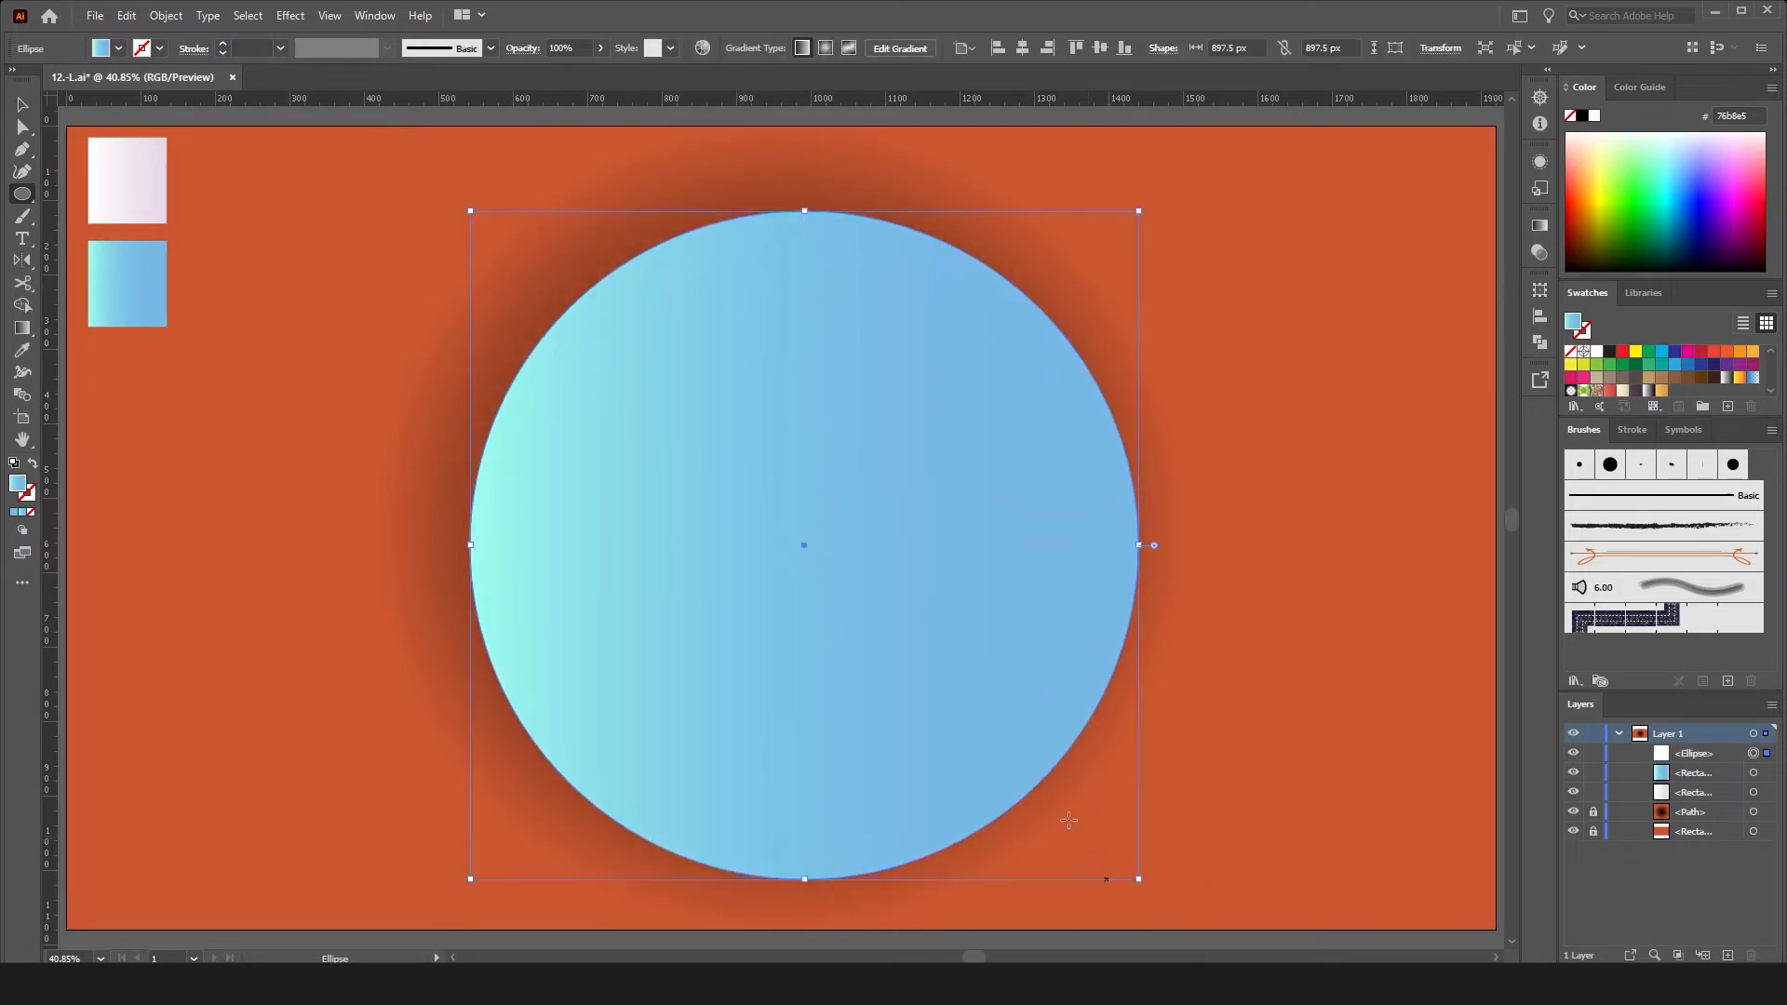
pyautogui.press('i')
pyautogui.click(137, 204)
# - Try a smaller circle about 524 px across inside the large one, and undo it
pyautogui.press('l')
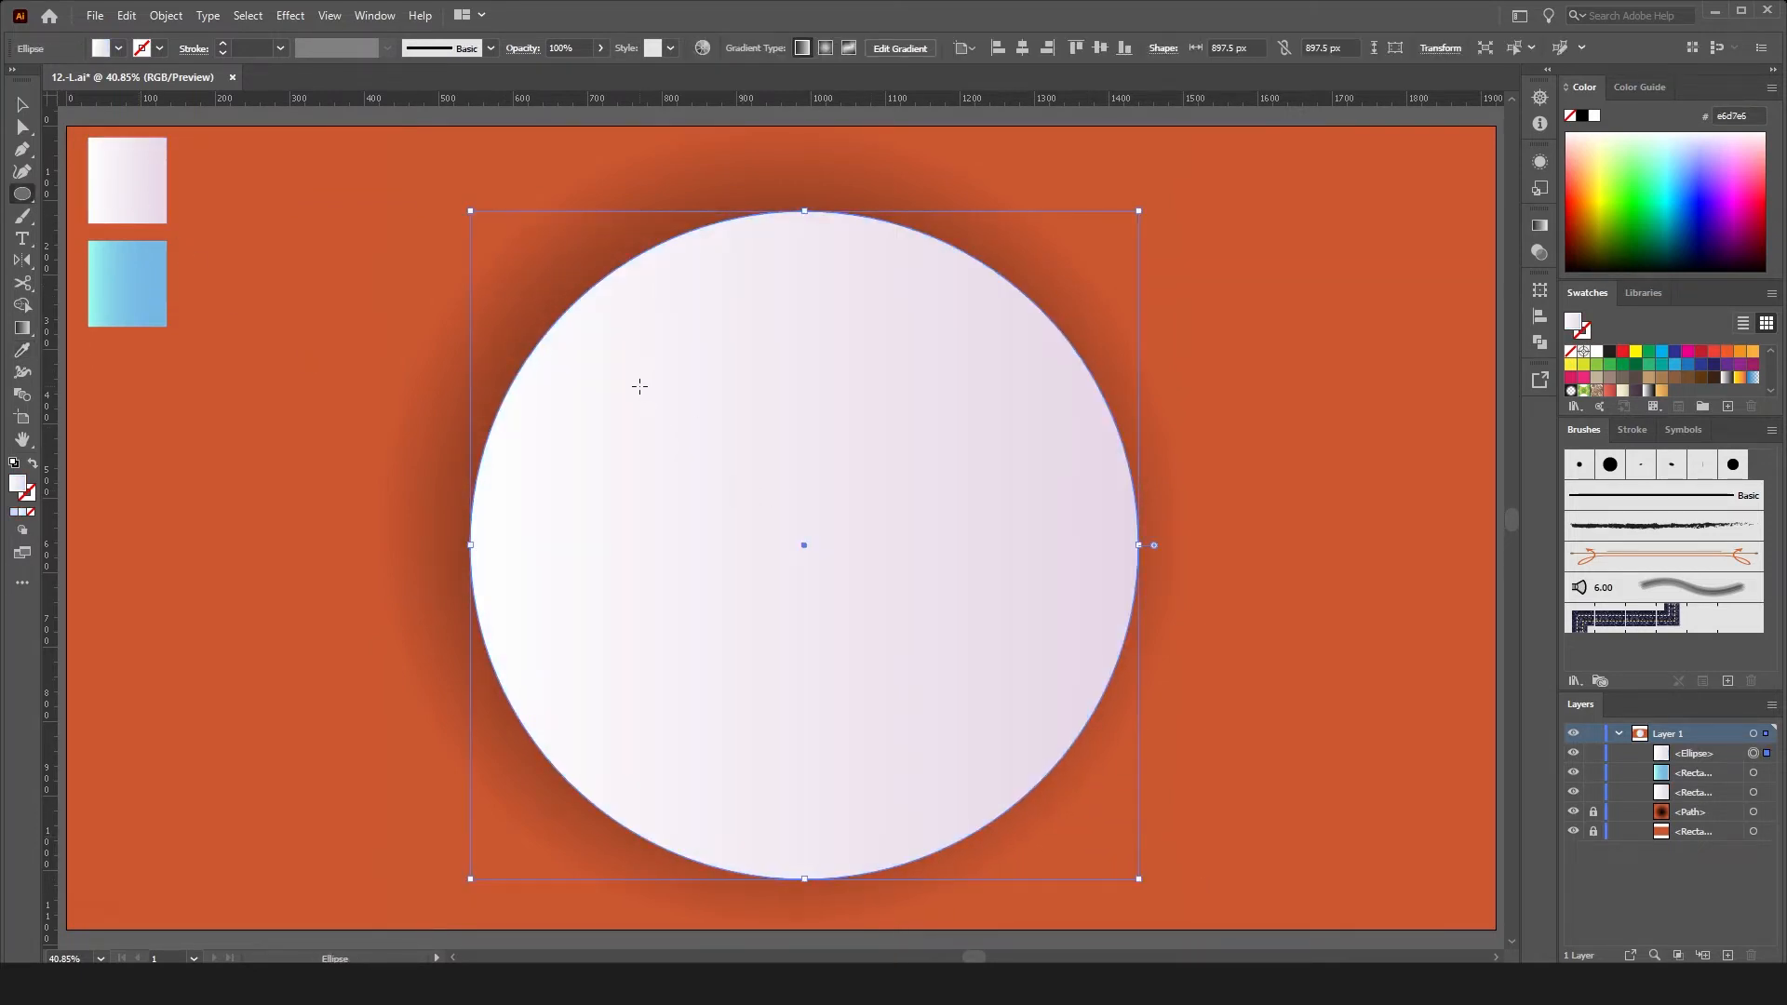
pyautogui.moveTo(610, 351); pyautogui.dragTo(968, 741)
pyautogui.hotkey('ctrl', 'z')
# - Create a circle of exactly 400 × 400 px on top of the large circle with the Ellipse tool
pyautogui.click(803, 524)
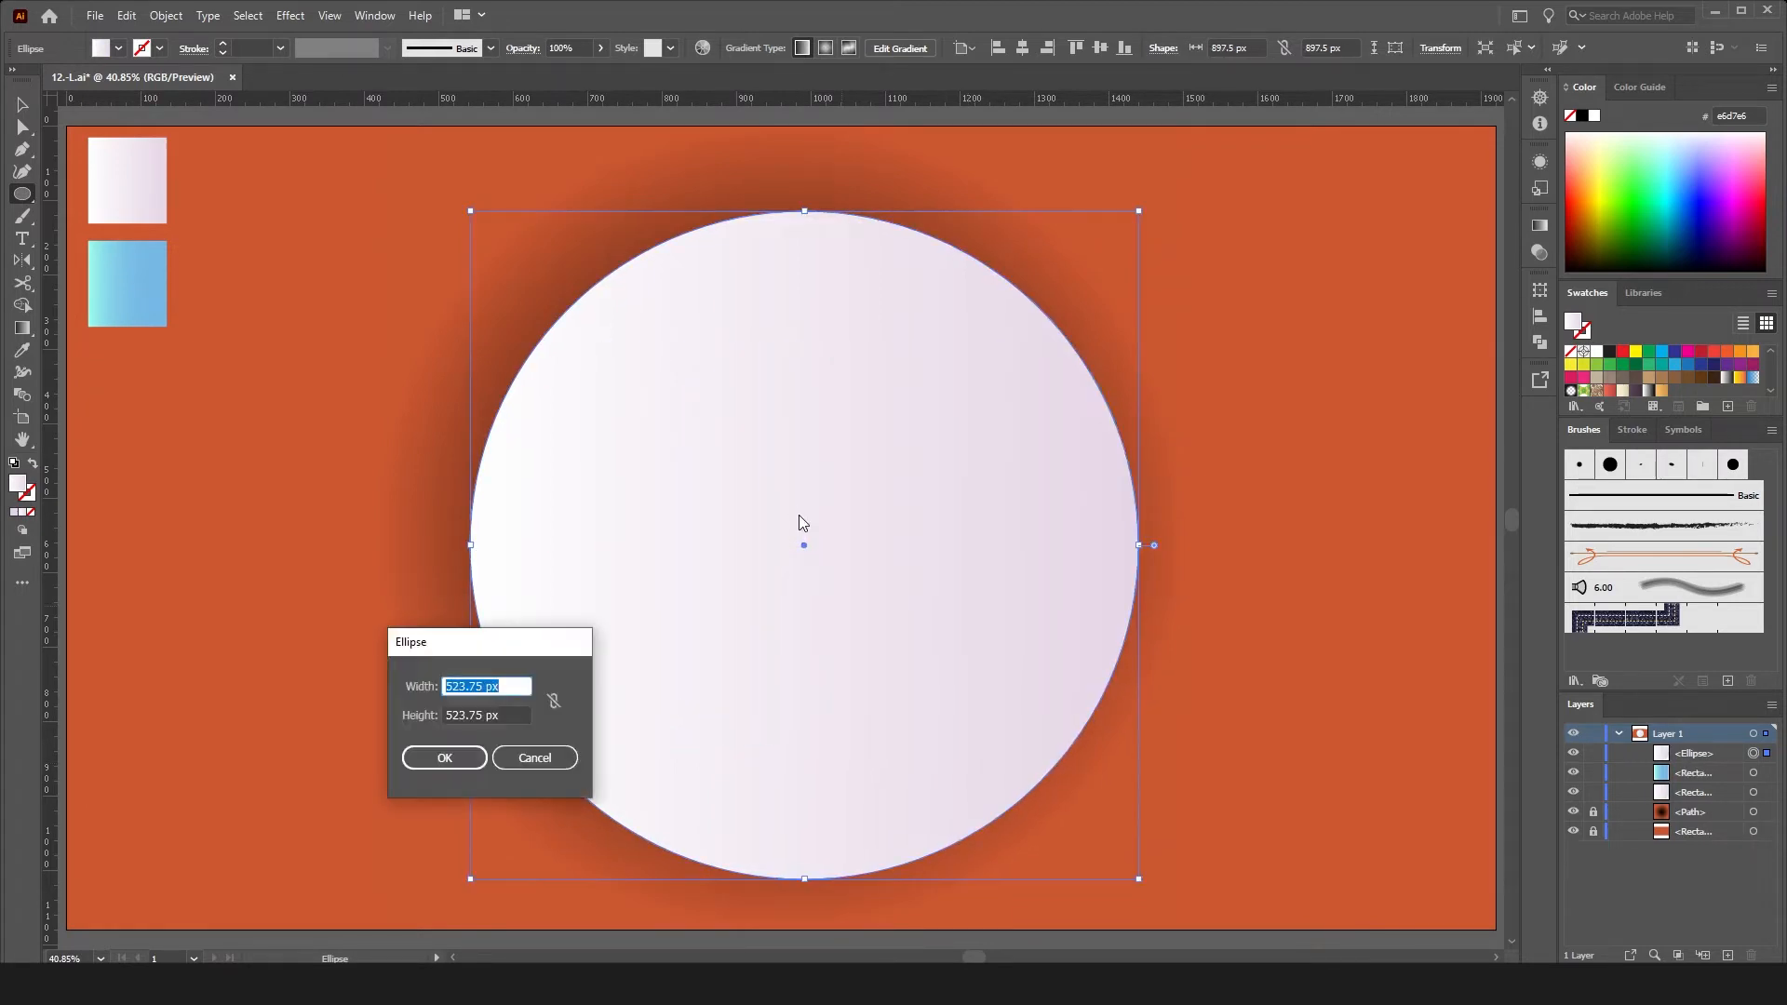
pyautogui.write('400')
pyautogui.press('Tab')
pyautogui.write('400')
pyautogui.press('Return')
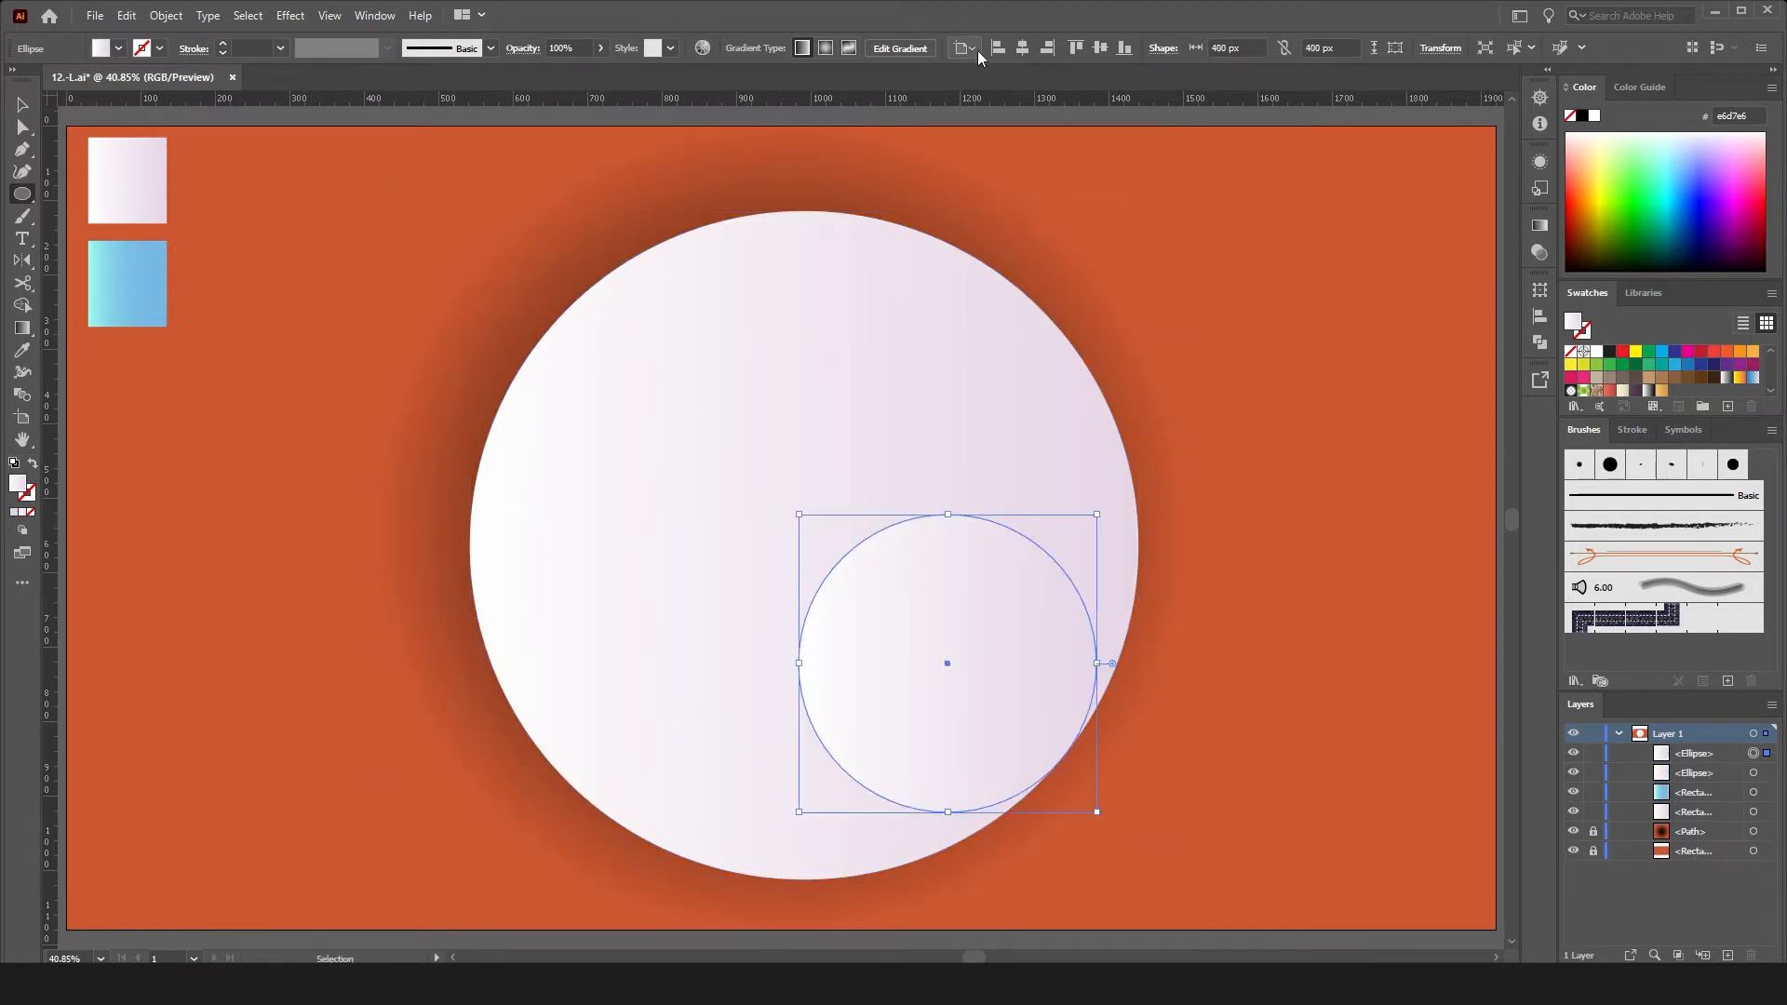
# - Centre the 400 px circle horizontally and vertically, and give it the blue gradient of the sample square
pyautogui.click(1023, 48)
pyautogui.click(1100, 49)
pyautogui.press('i')
pyautogui.click(108, 251)
pyautogui.press('v')
pyautogui.click(651, 287)
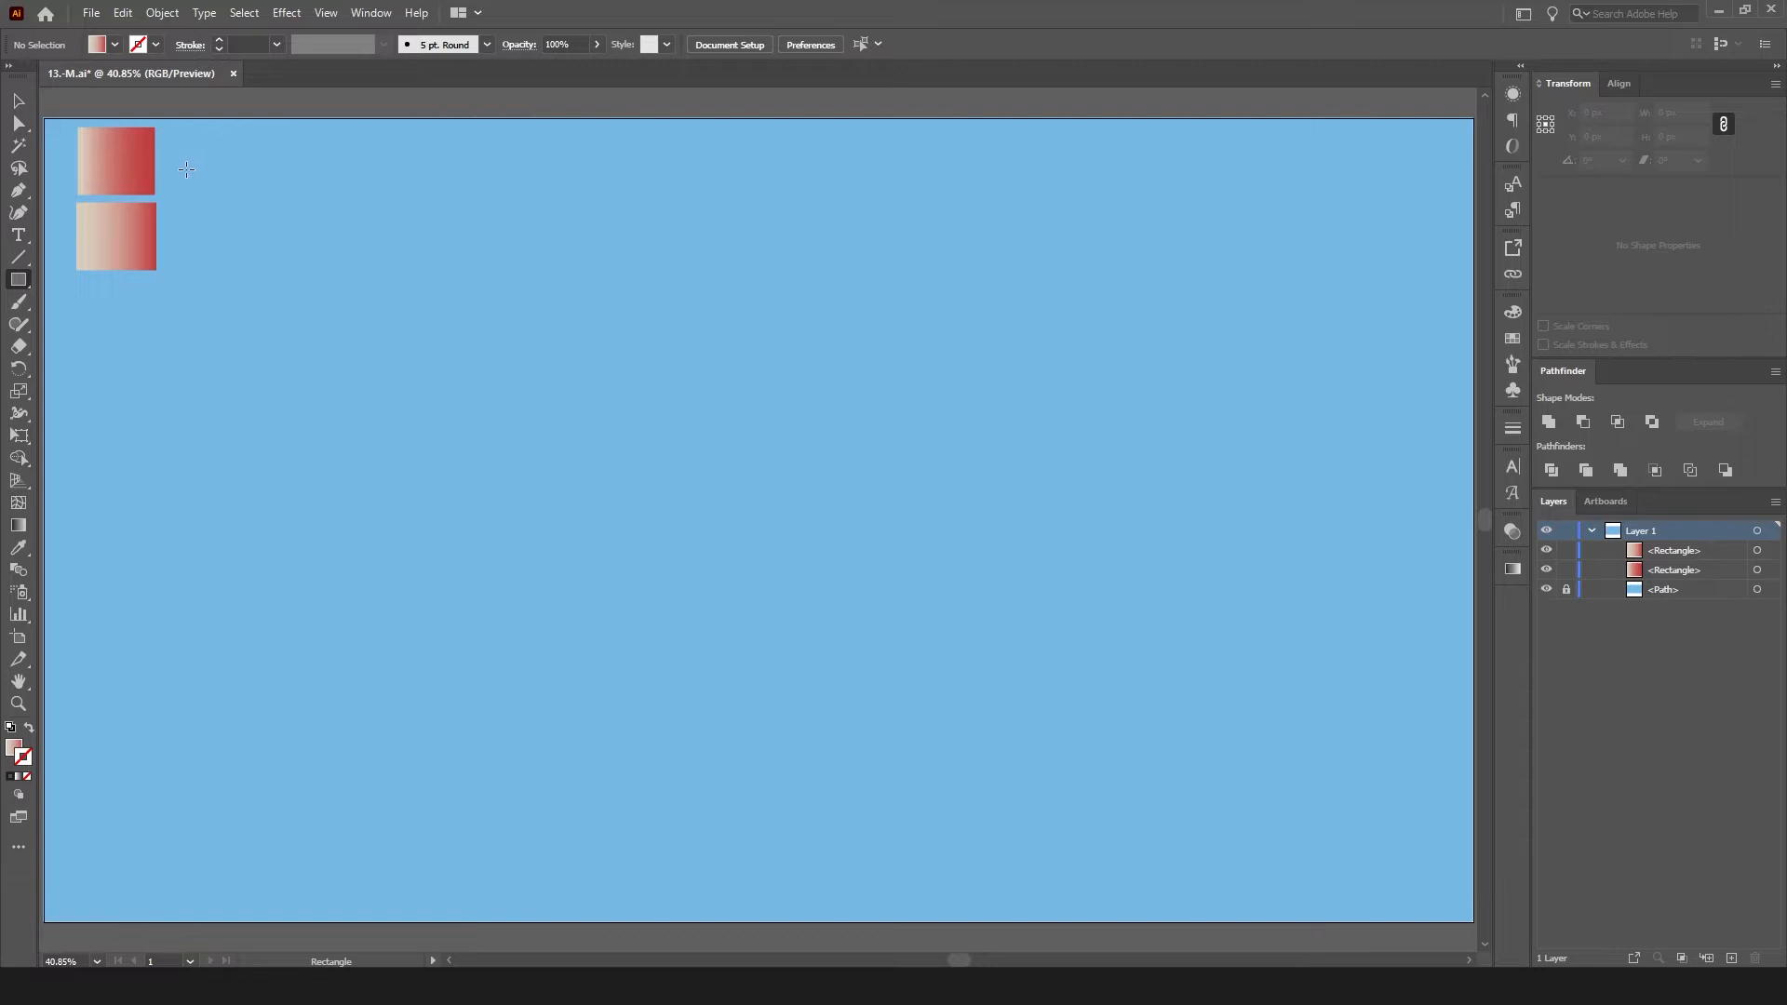
# - Draw a gradient-filled rectangle about 609 × 1005 px and a square about 581 px wide beside it
pyautogui.moveTo(186, 162); pyautogui.dragTo(639, 908)
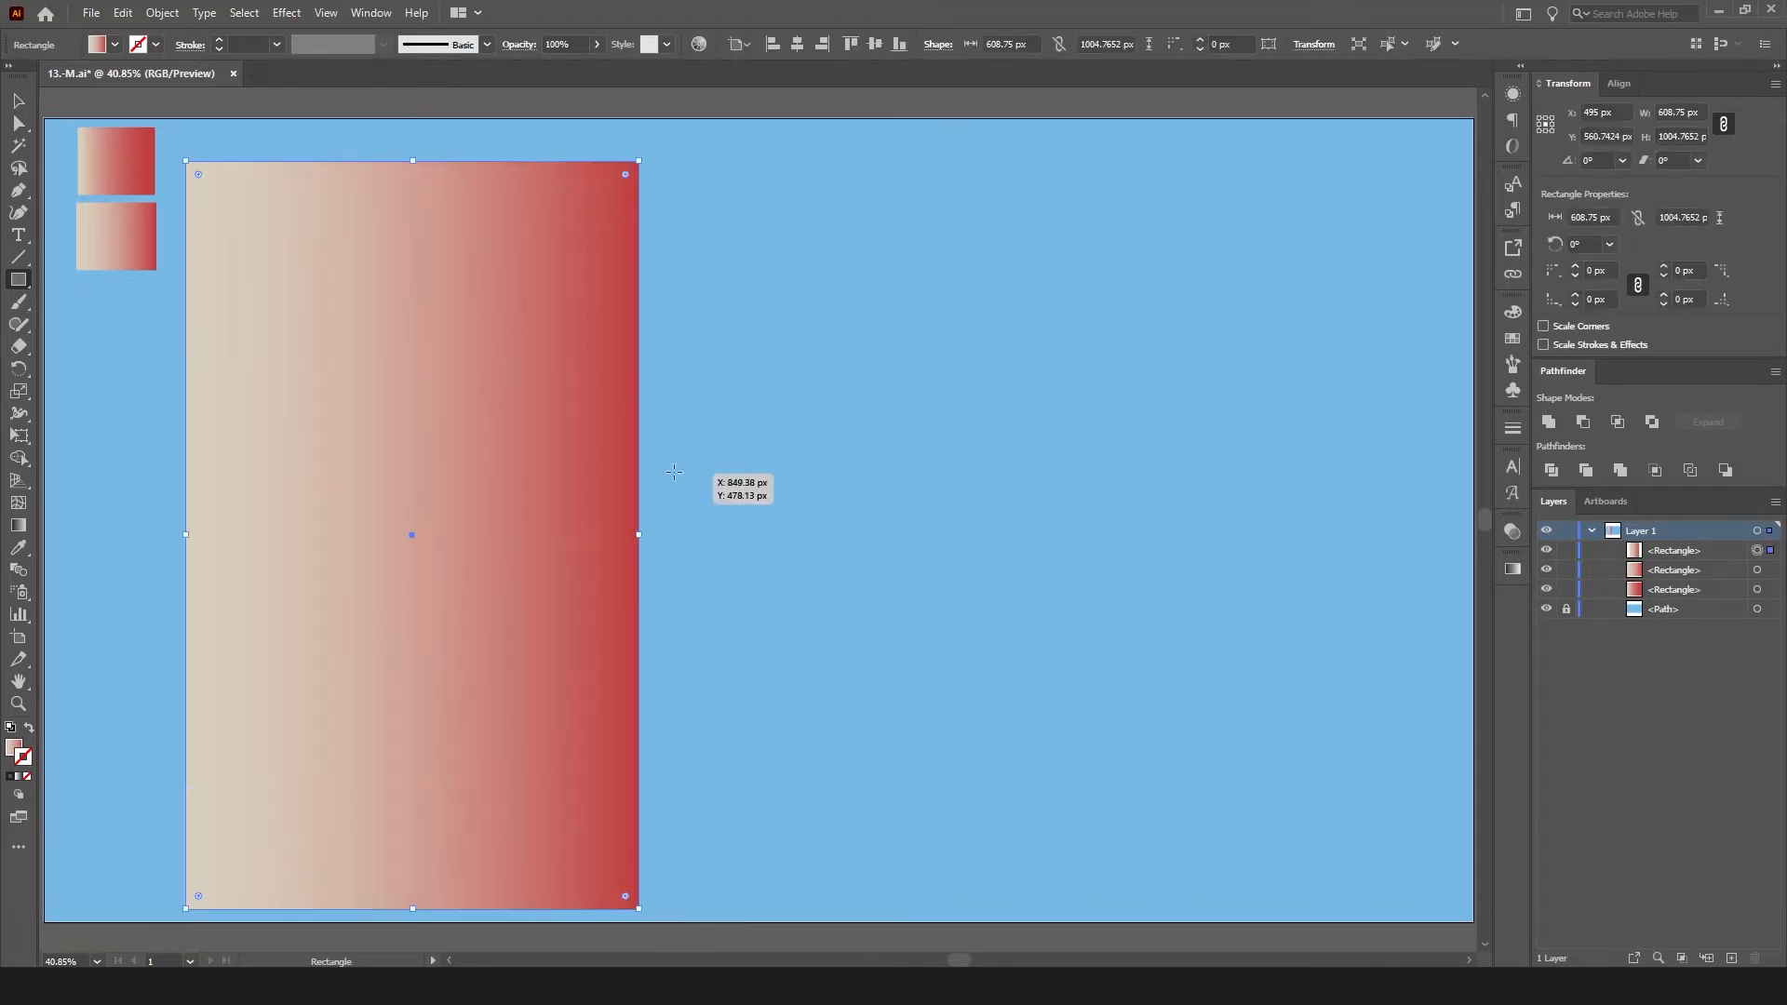
pyautogui.moveTo(674, 473); pyautogui.dragTo(993, 899)
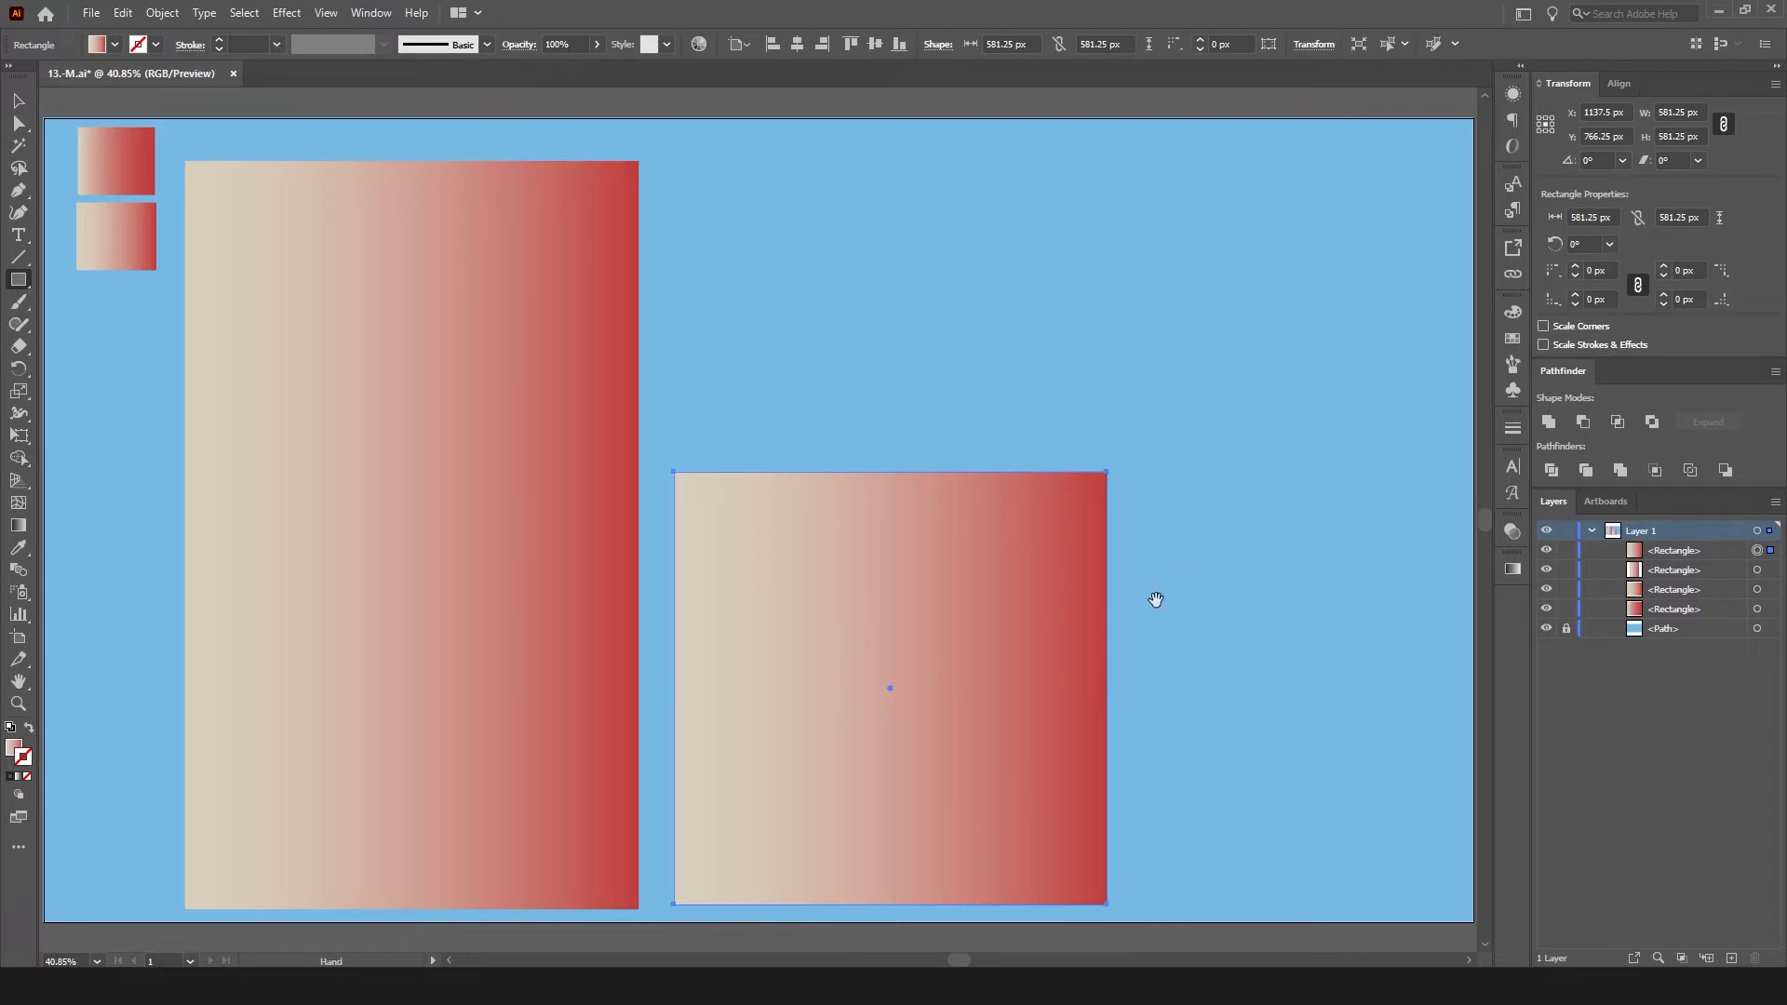
# - Create a rectangle of exact size, 200 px wide, beside the large gradient square with the Rectangle tool
pyautogui.moveTo(1153, 599); pyautogui.dragTo(1022, 600)
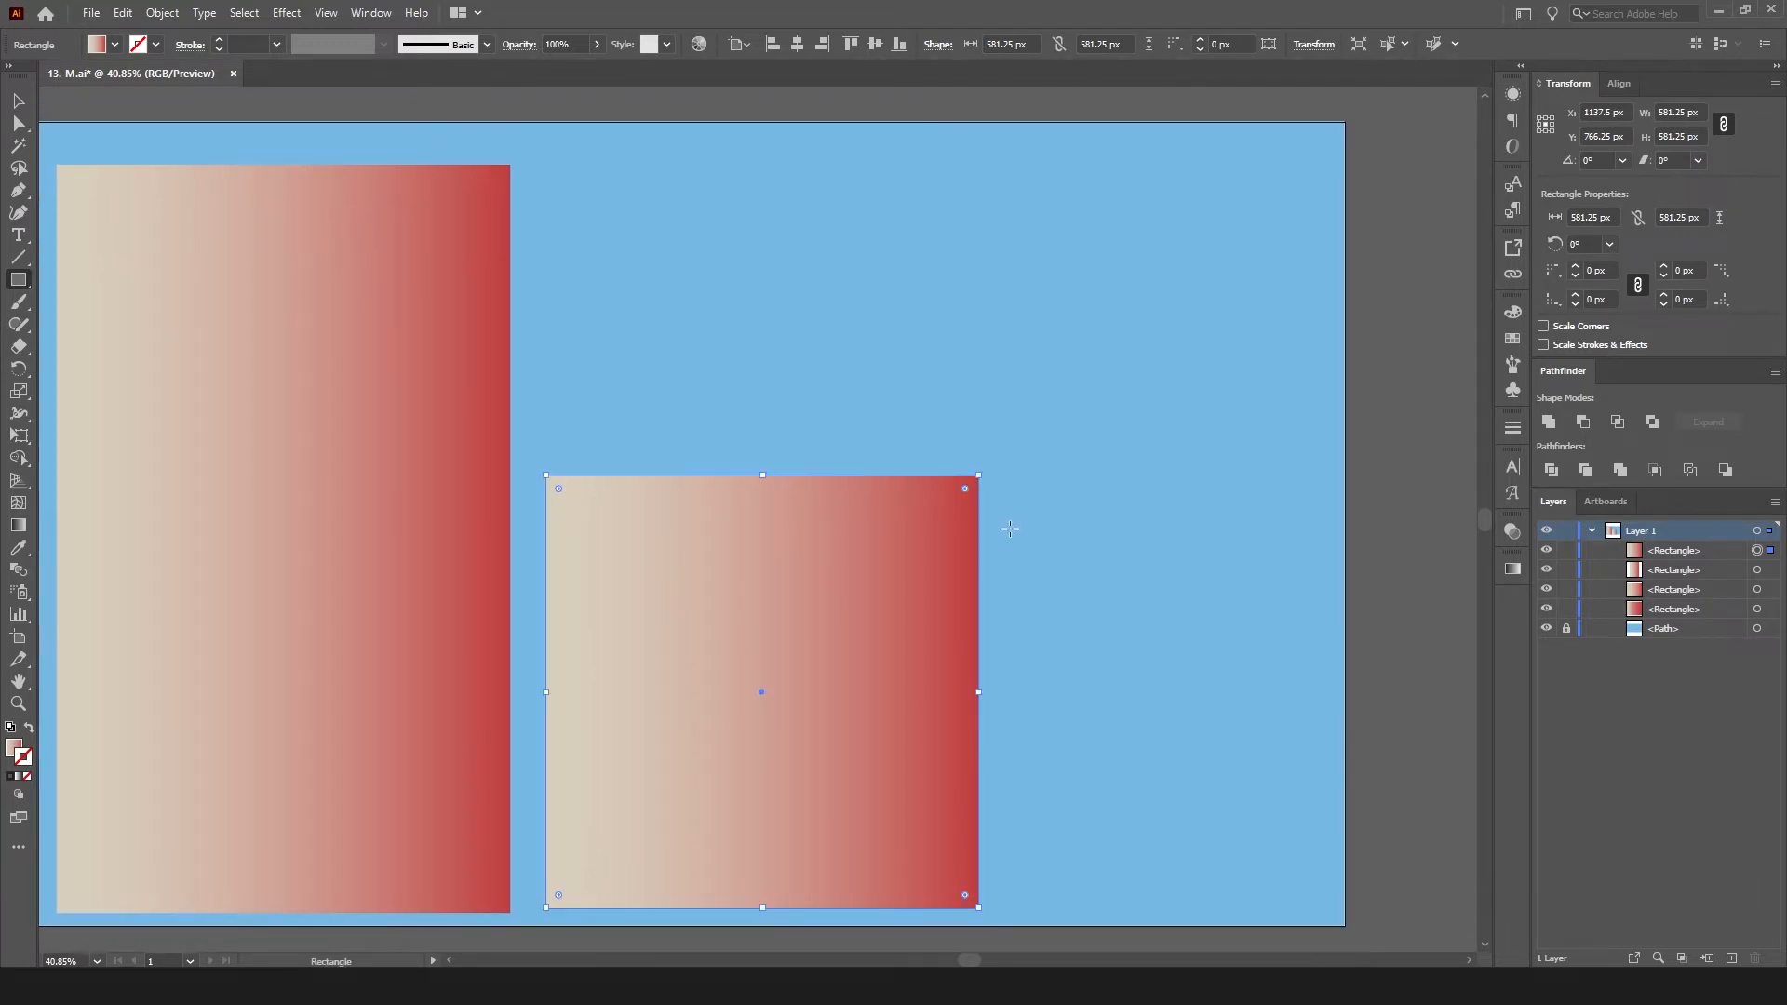
pyautogui.click(989, 674)
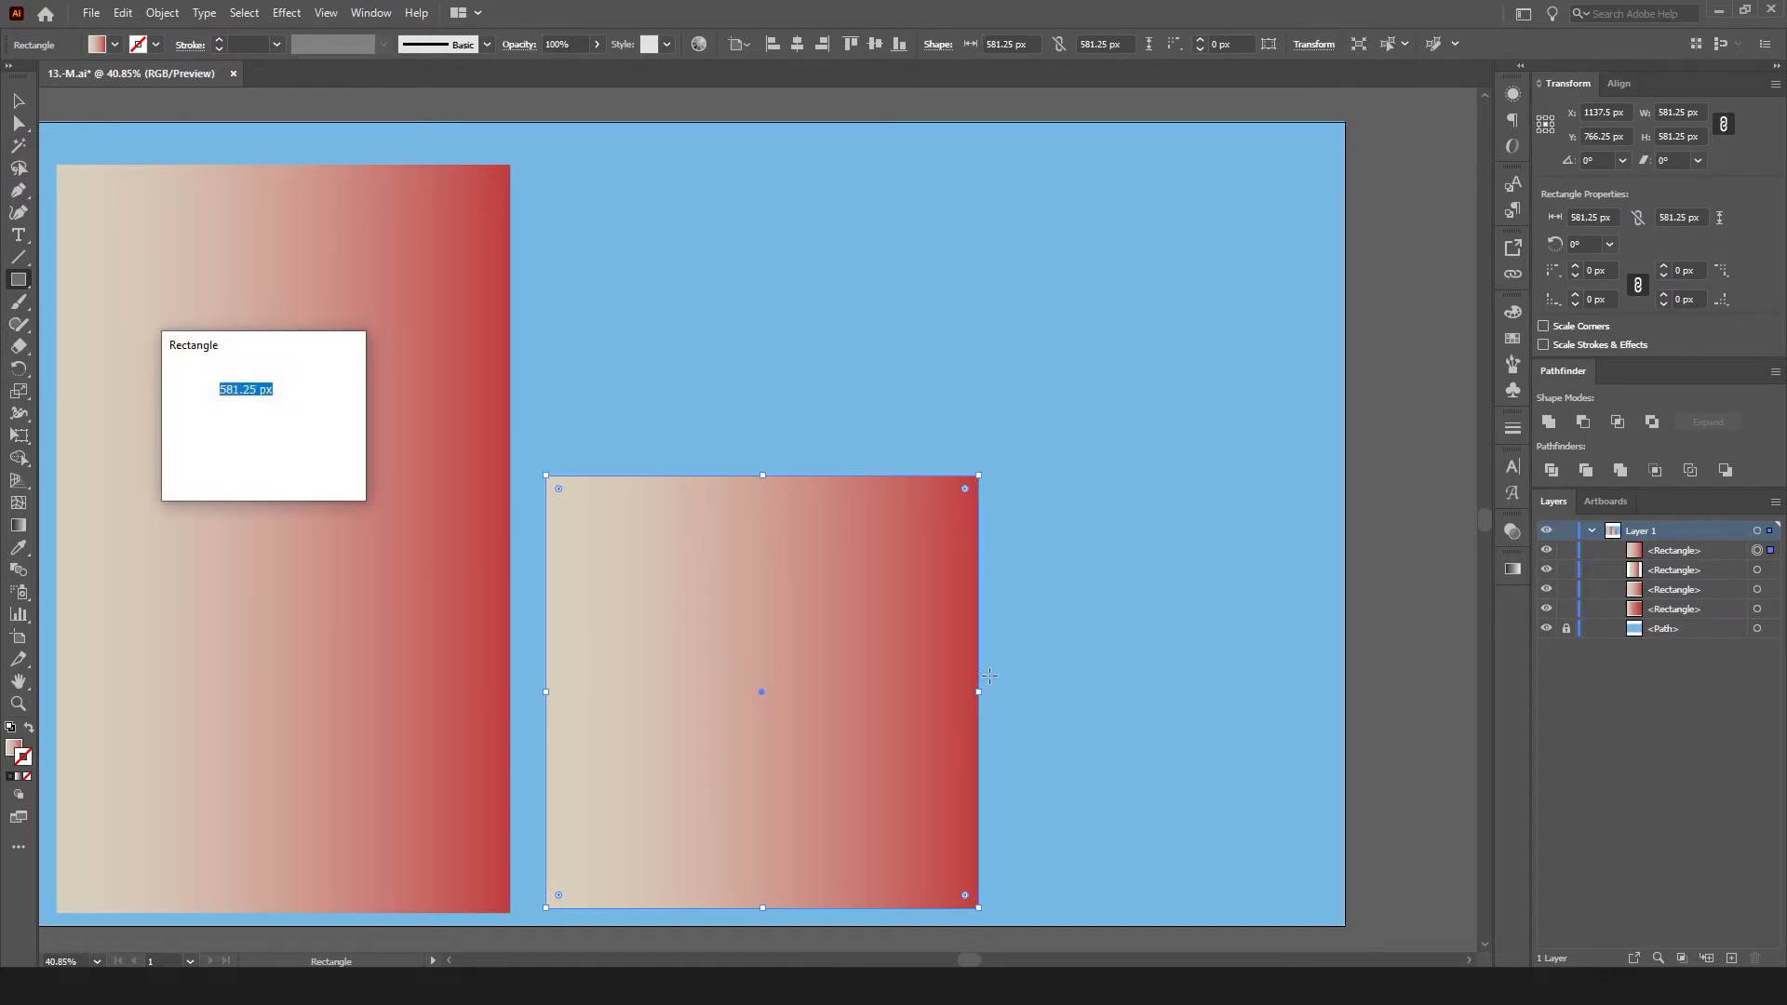
pyautogui.write('200')
pyautogui.press('Tab')
pyautogui.write('2')
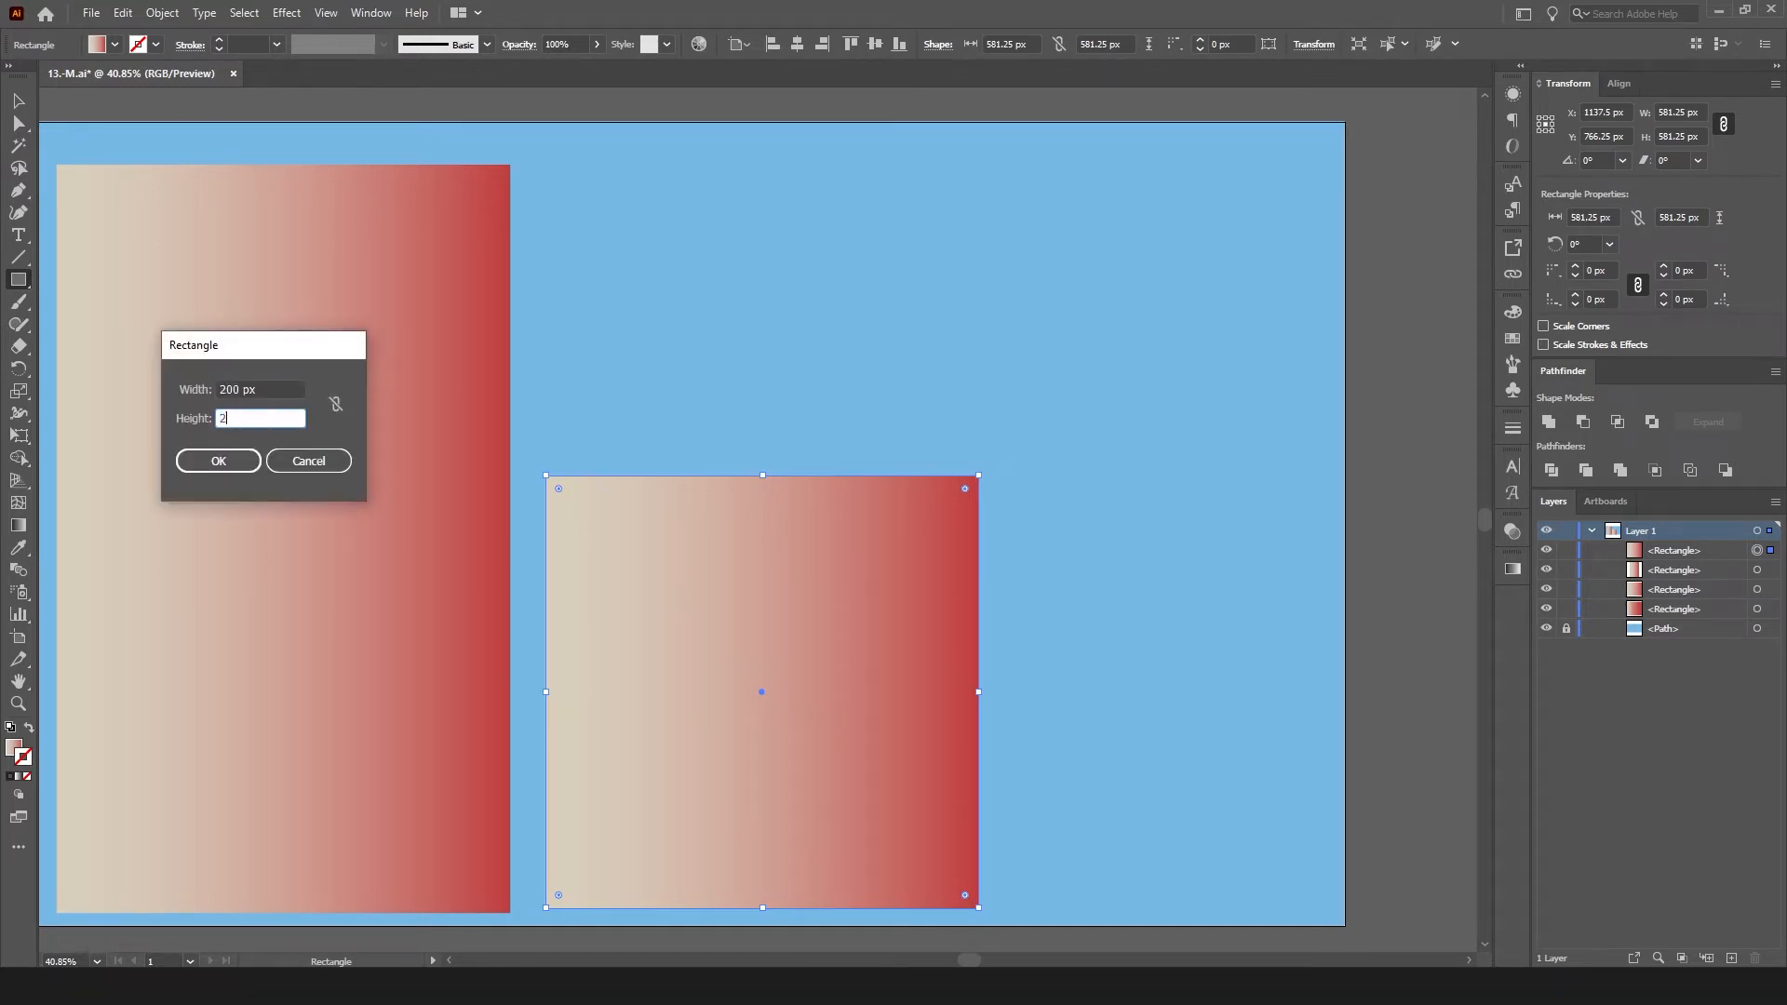
pyautogui.click(227, 462)
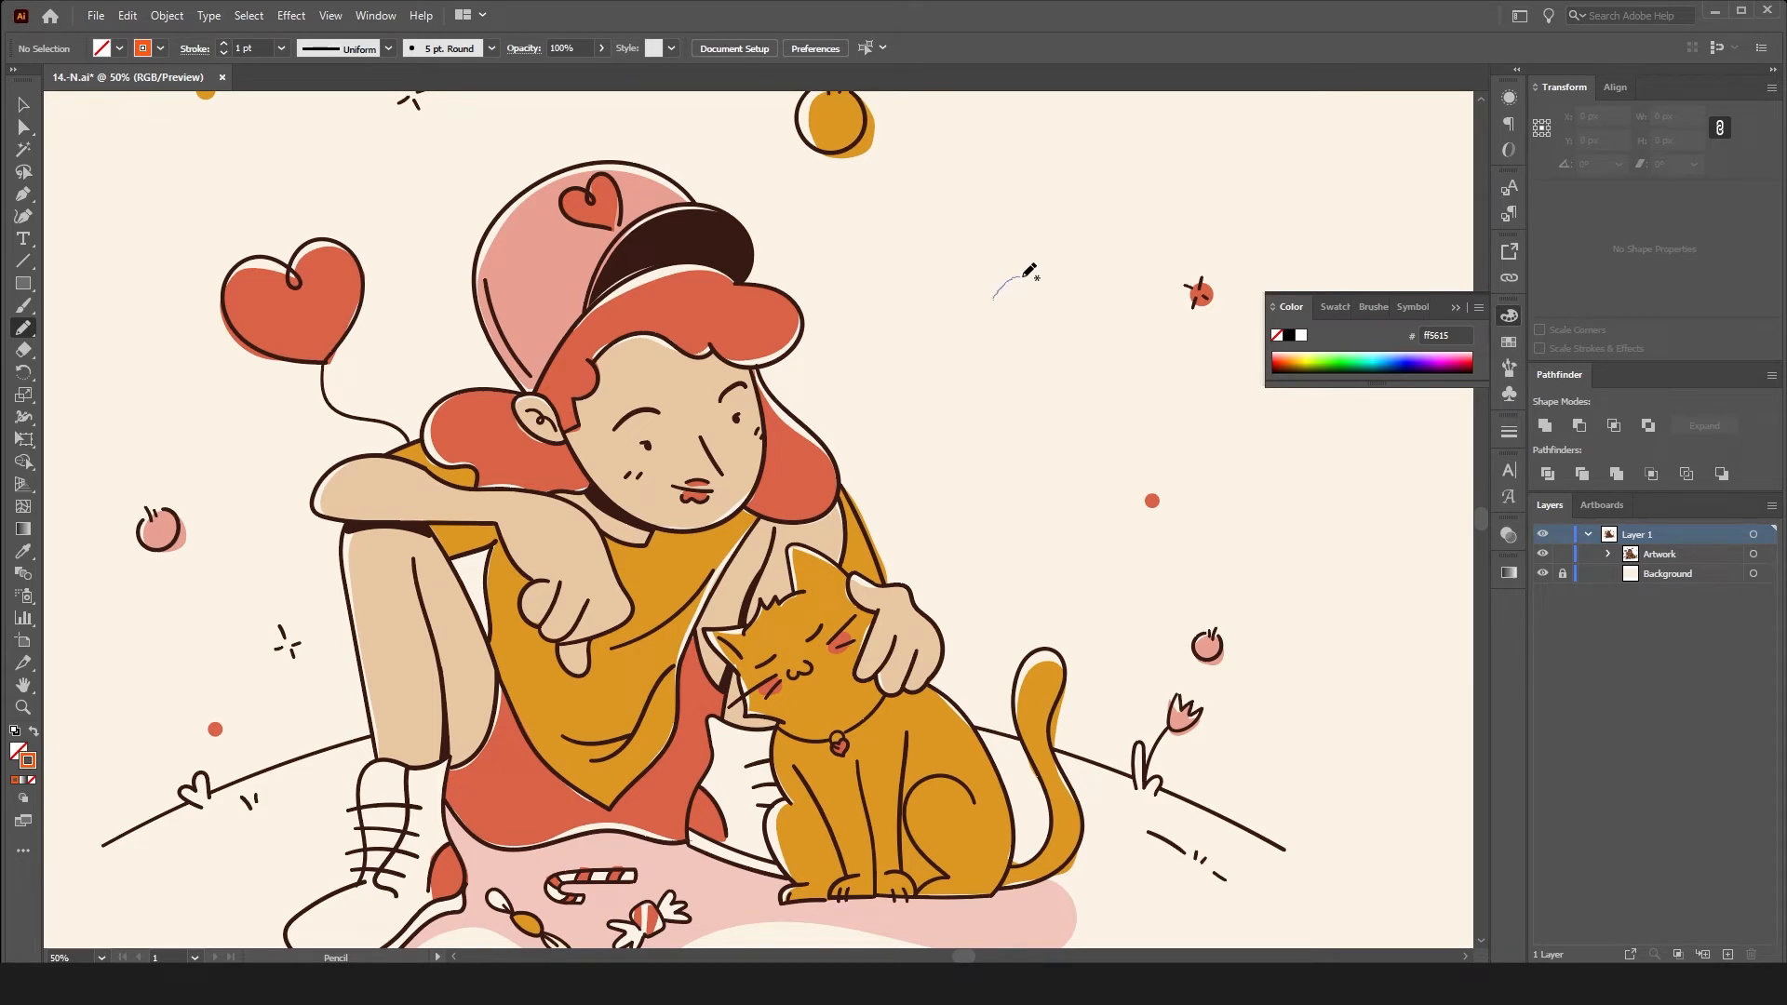
# - Draw a heart about 147 × 130 px above the cat with the Pencil tool, and give it a 10 pt black stroke
pyautogui.moveTo(986, 376)
pyautogui.mouseDown()
pyautogui.moveTo(923, 279)
pyautogui.moveTo(962, 261)
pyautogui.moveTo(1000, 299)
pyautogui.mouseUp()
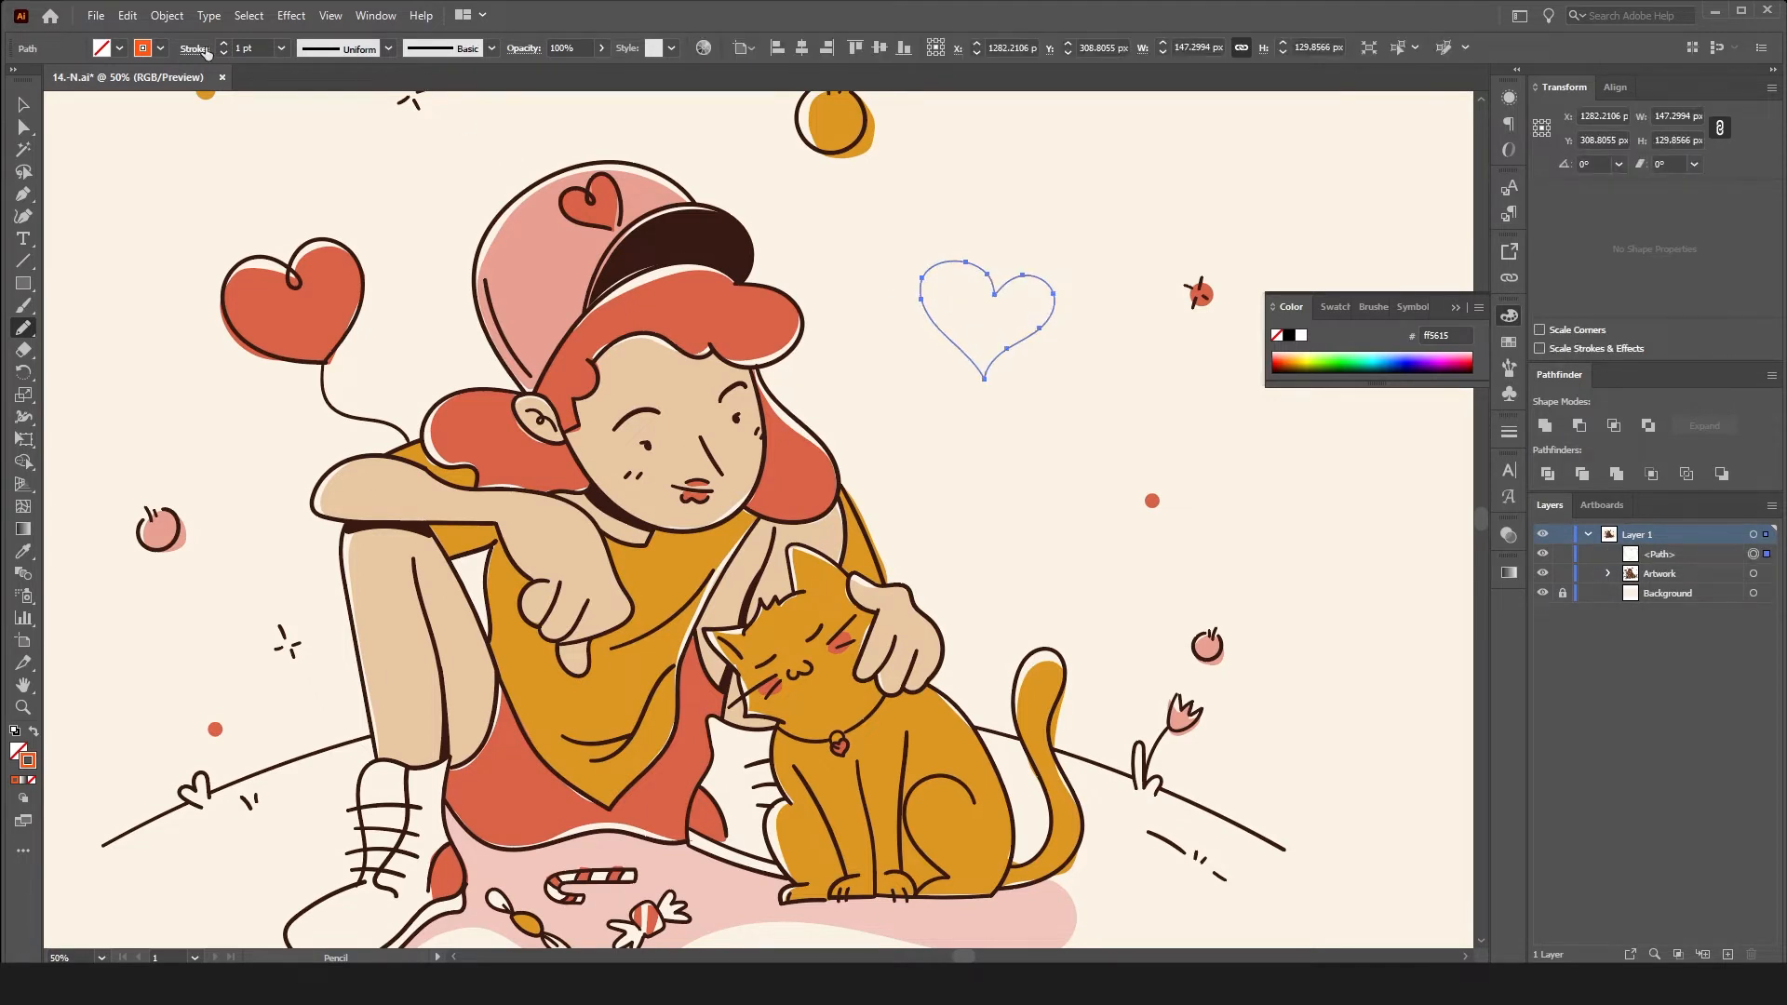
pyautogui.click(280, 48)
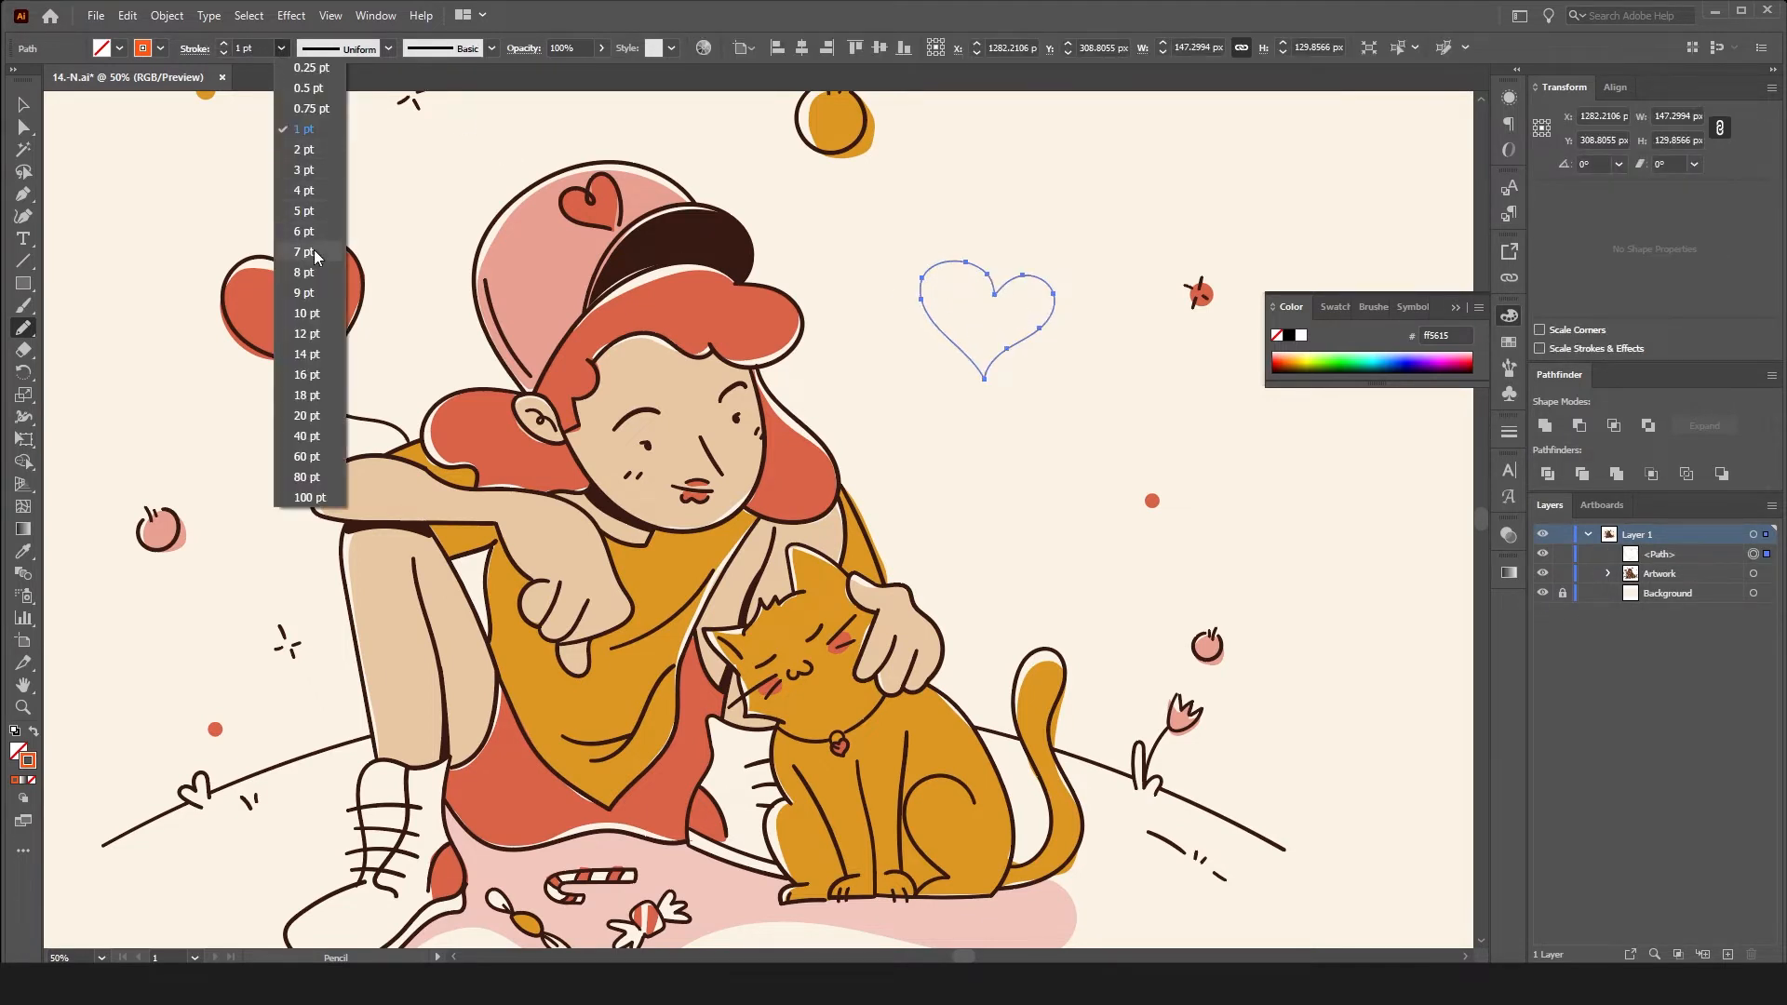
pyautogui.click(317, 312)
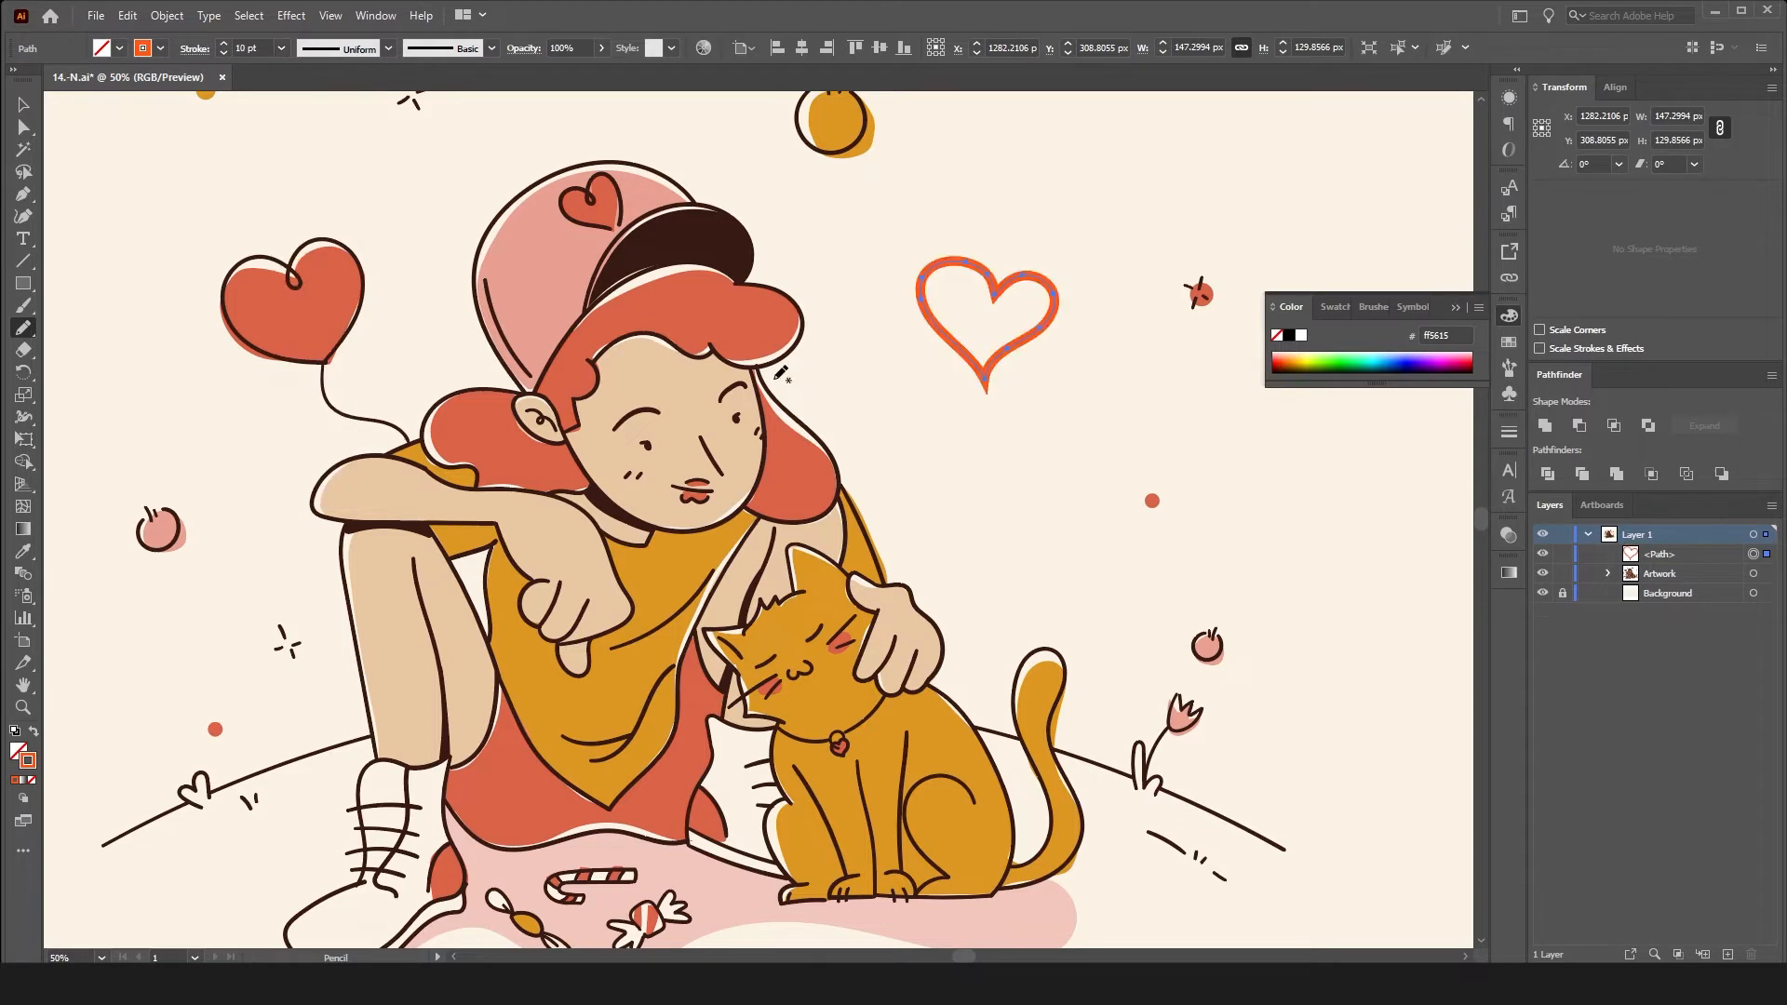
pyautogui.click(1293, 337)
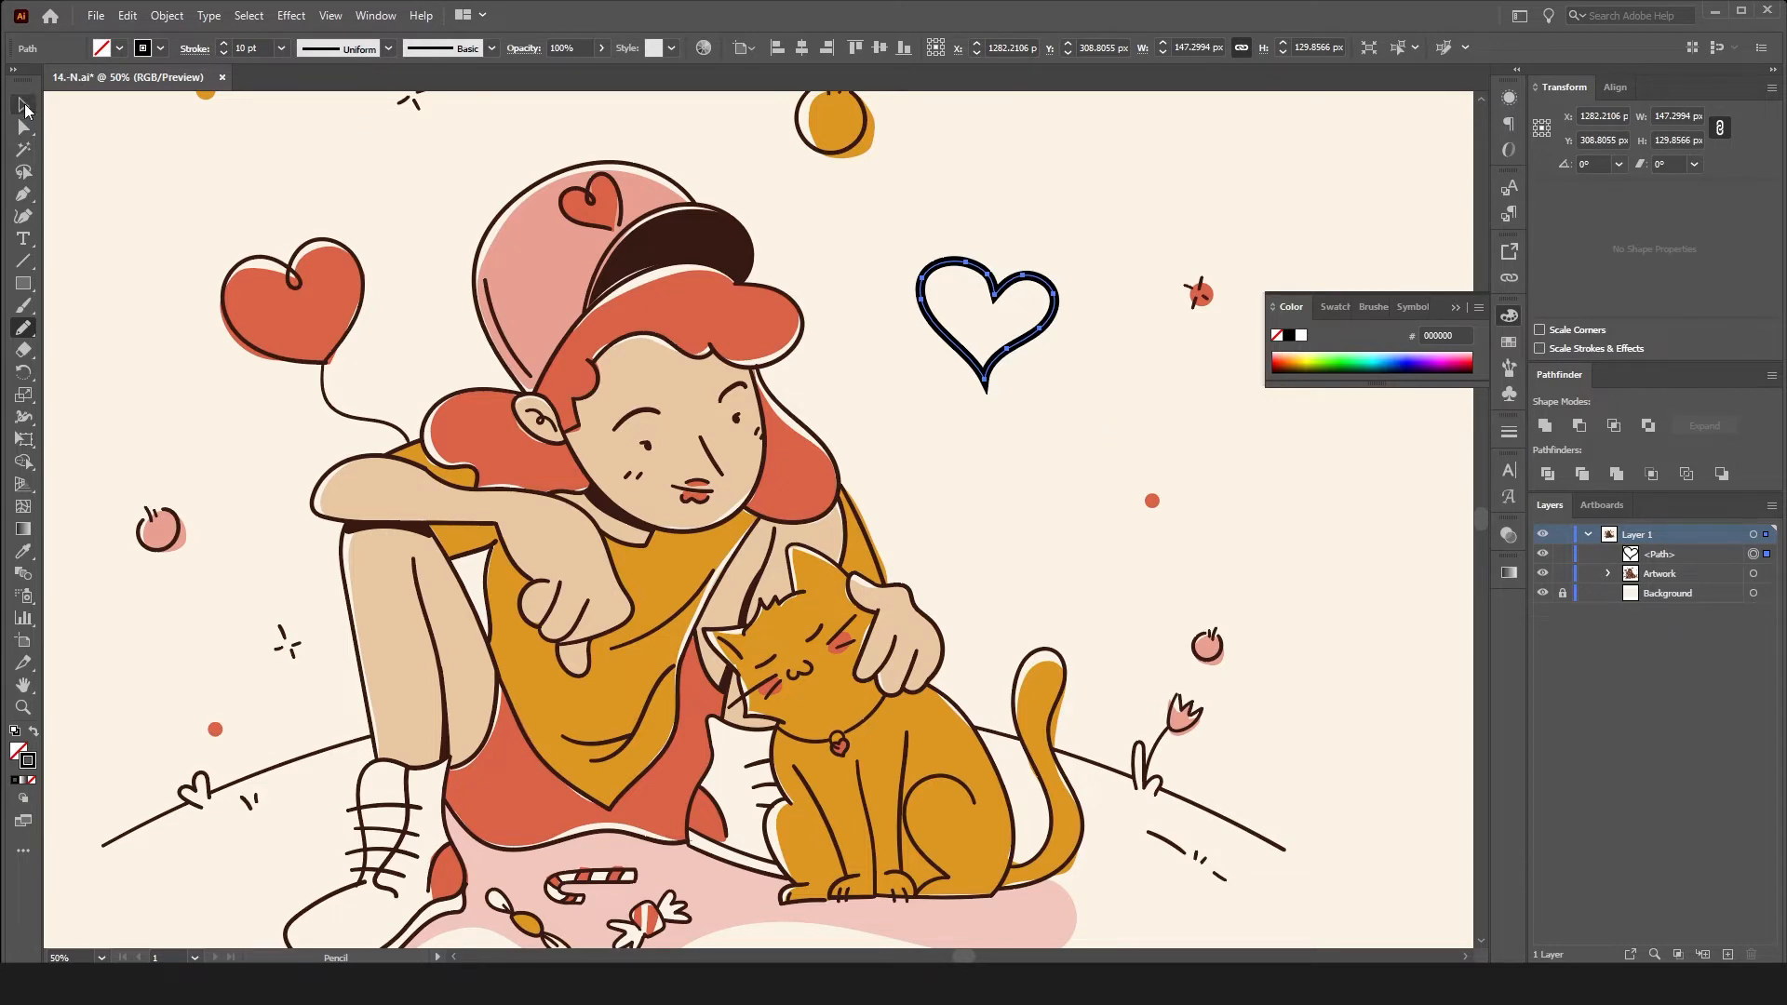
# - Draw two smaller hearts with the Pencil tool, about 103 × 77 px below and 101 × 66 px above the first heart
pyautogui.moveTo(1067, 460)
pyautogui.mouseDown()
pyautogui.moveTo(1044, 519)
pyautogui.moveTo(1004, 471)
pyautogui.moveTo(1020, 449)
pyautogui.moveTo(1062, 461)
pyautogui.mouseUp()
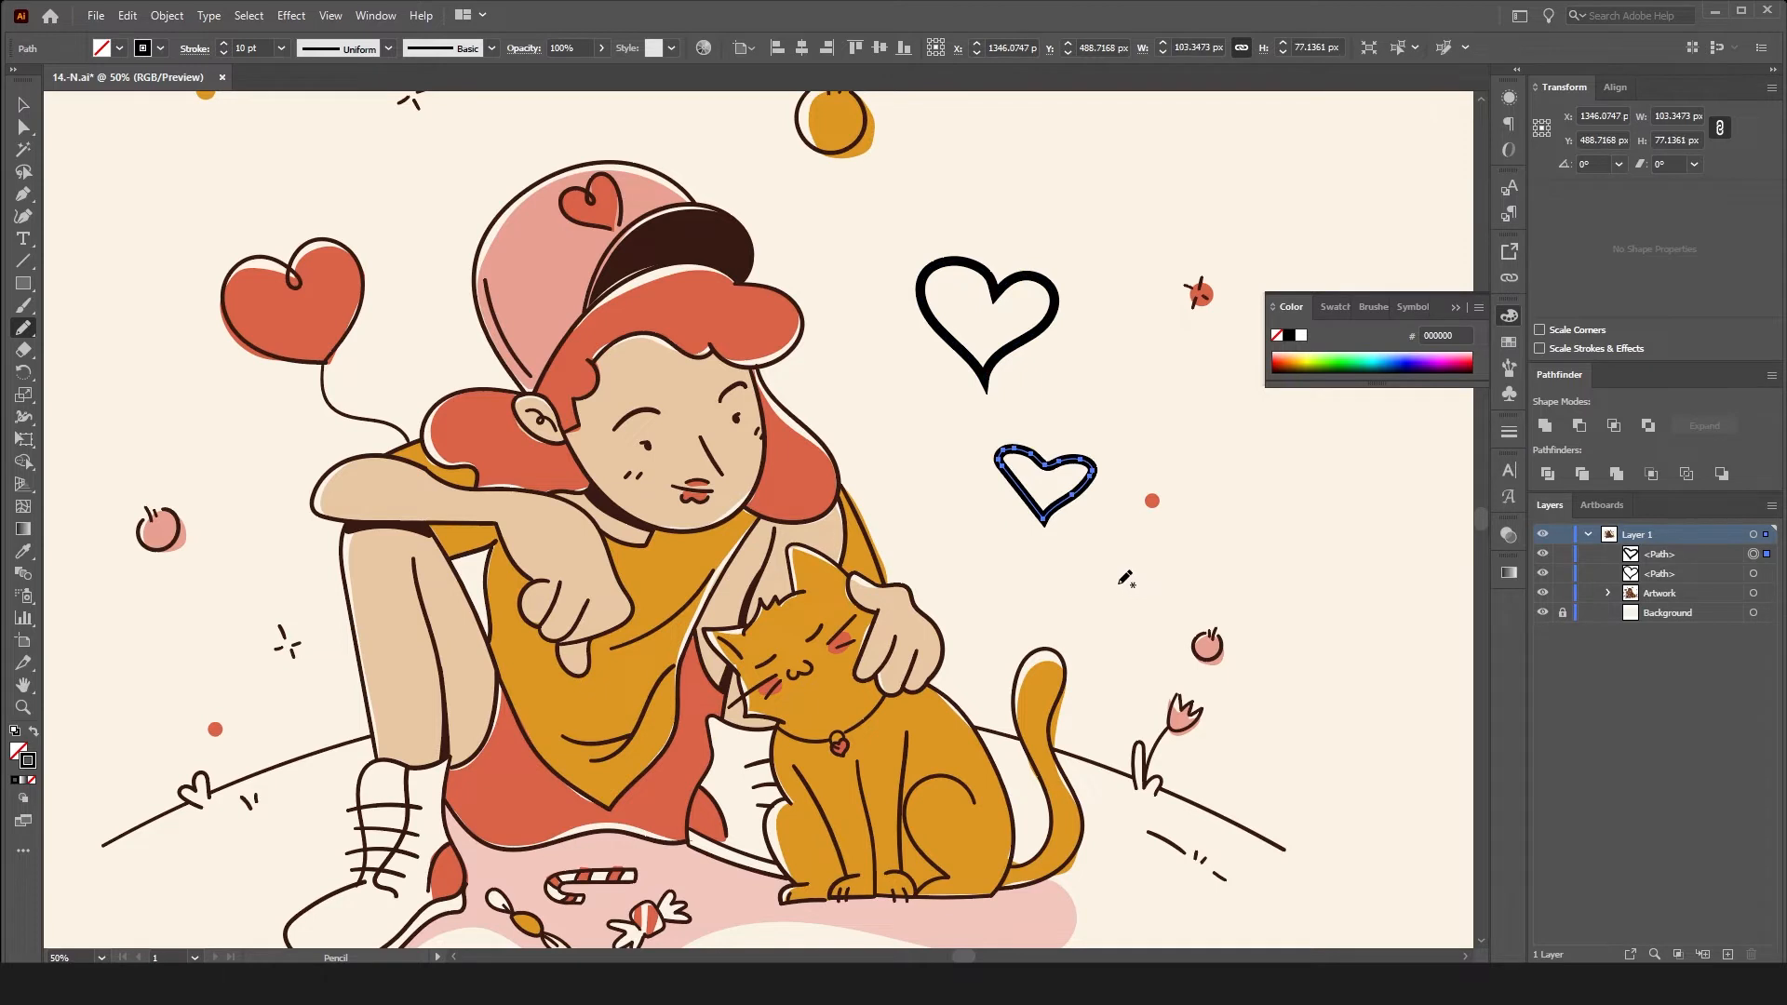
pyautogui.moveTo(1049, 192)
pyautogui.mouseDown()
pyautogui.moveTo(1055, 245)
pyautogui.moveTo(1099, 197)
pyautogui.moveTo(1052, 191)
pyautogui.mouseUp()
# - Select the largest heart's path and join its open ends
pyautogui.press('v')
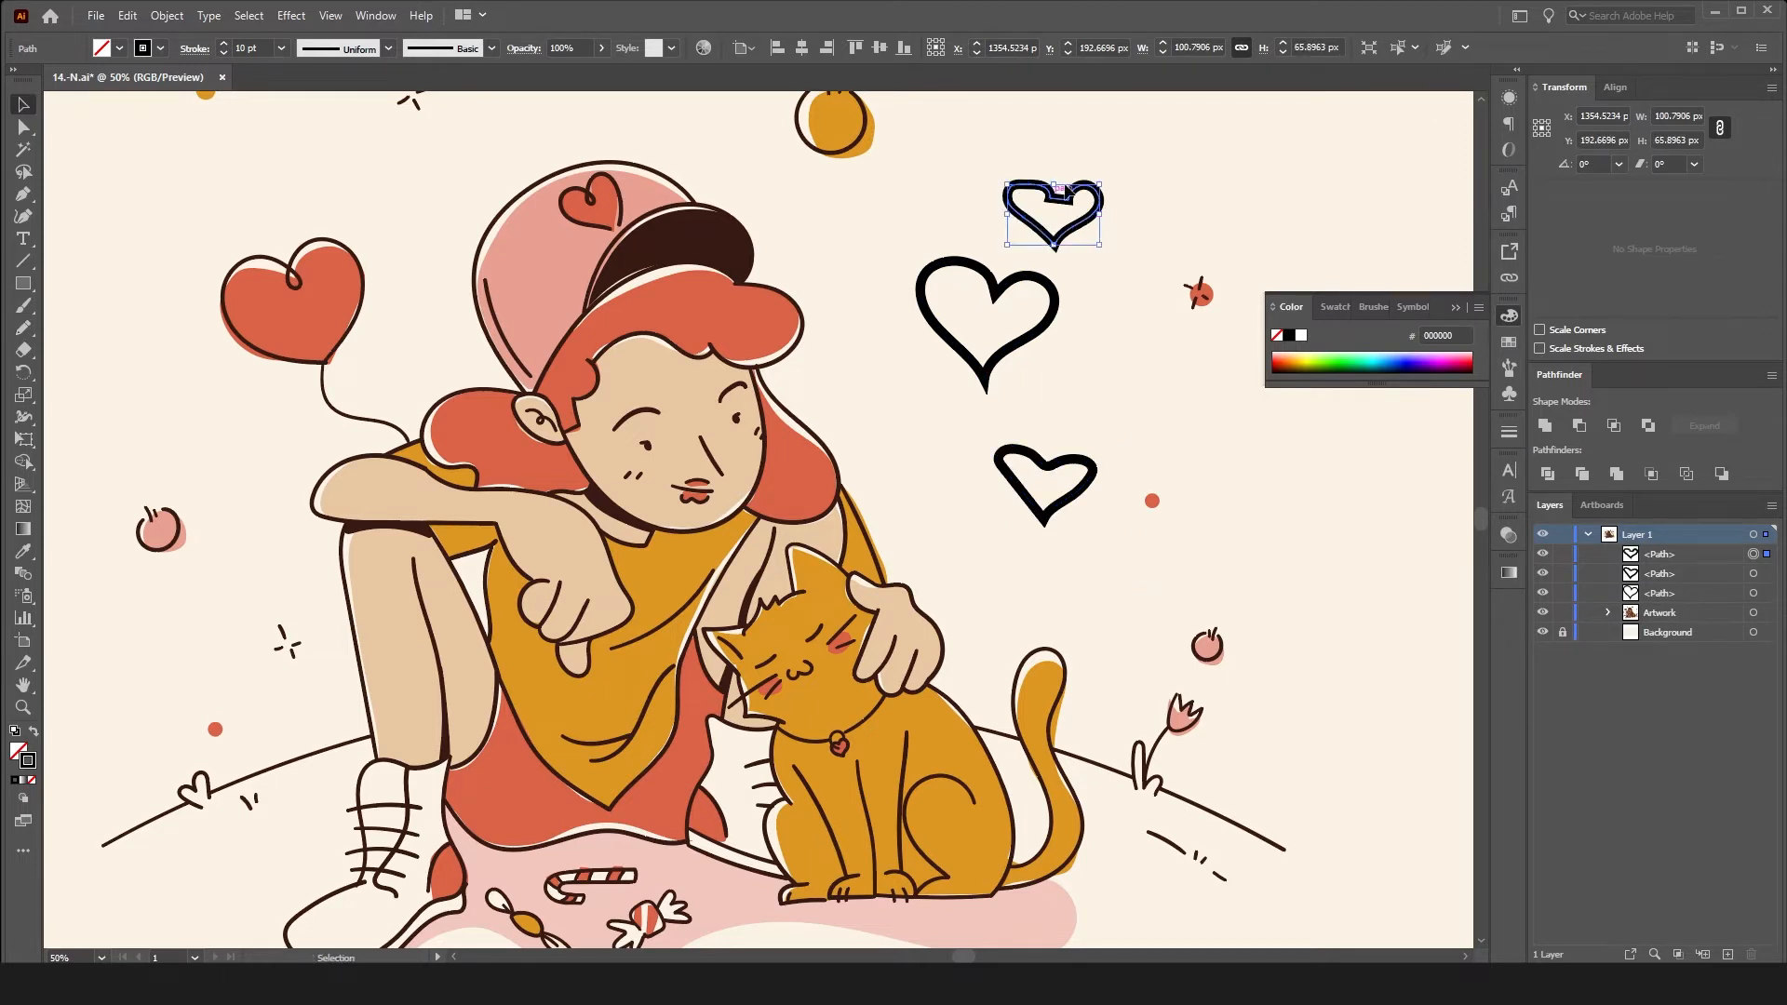
pyautogui.click(1024, 341)
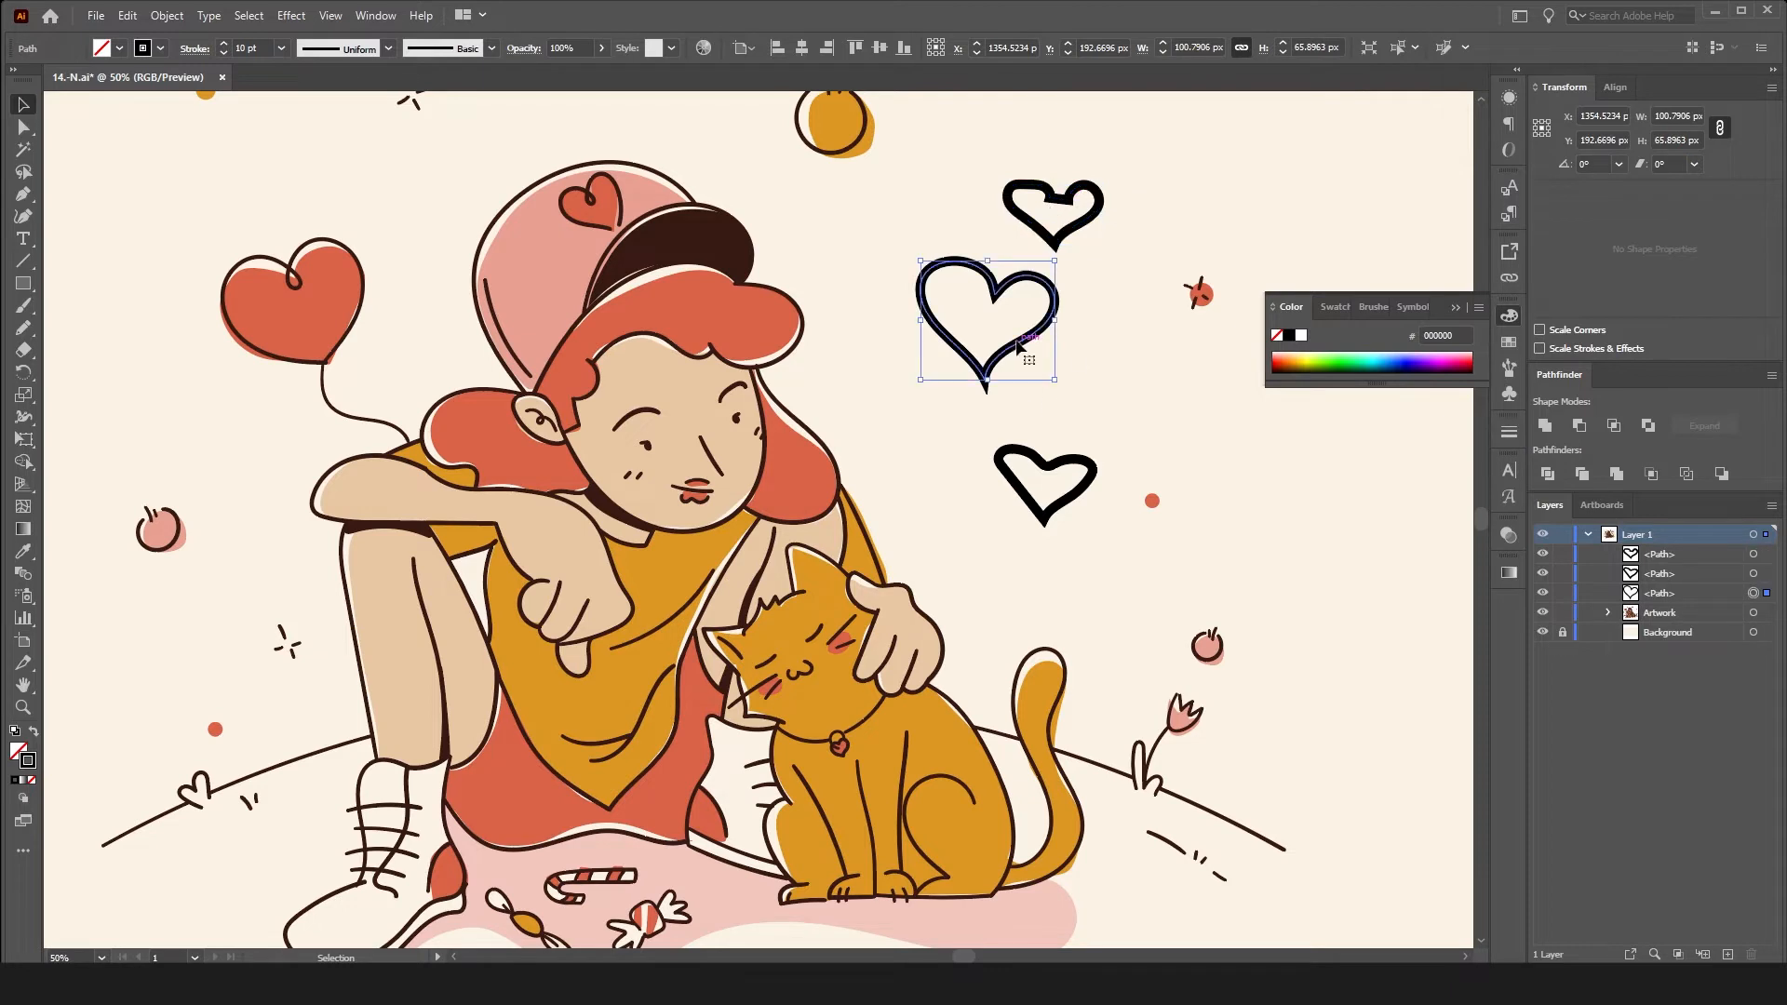
pyautogui.press('a')
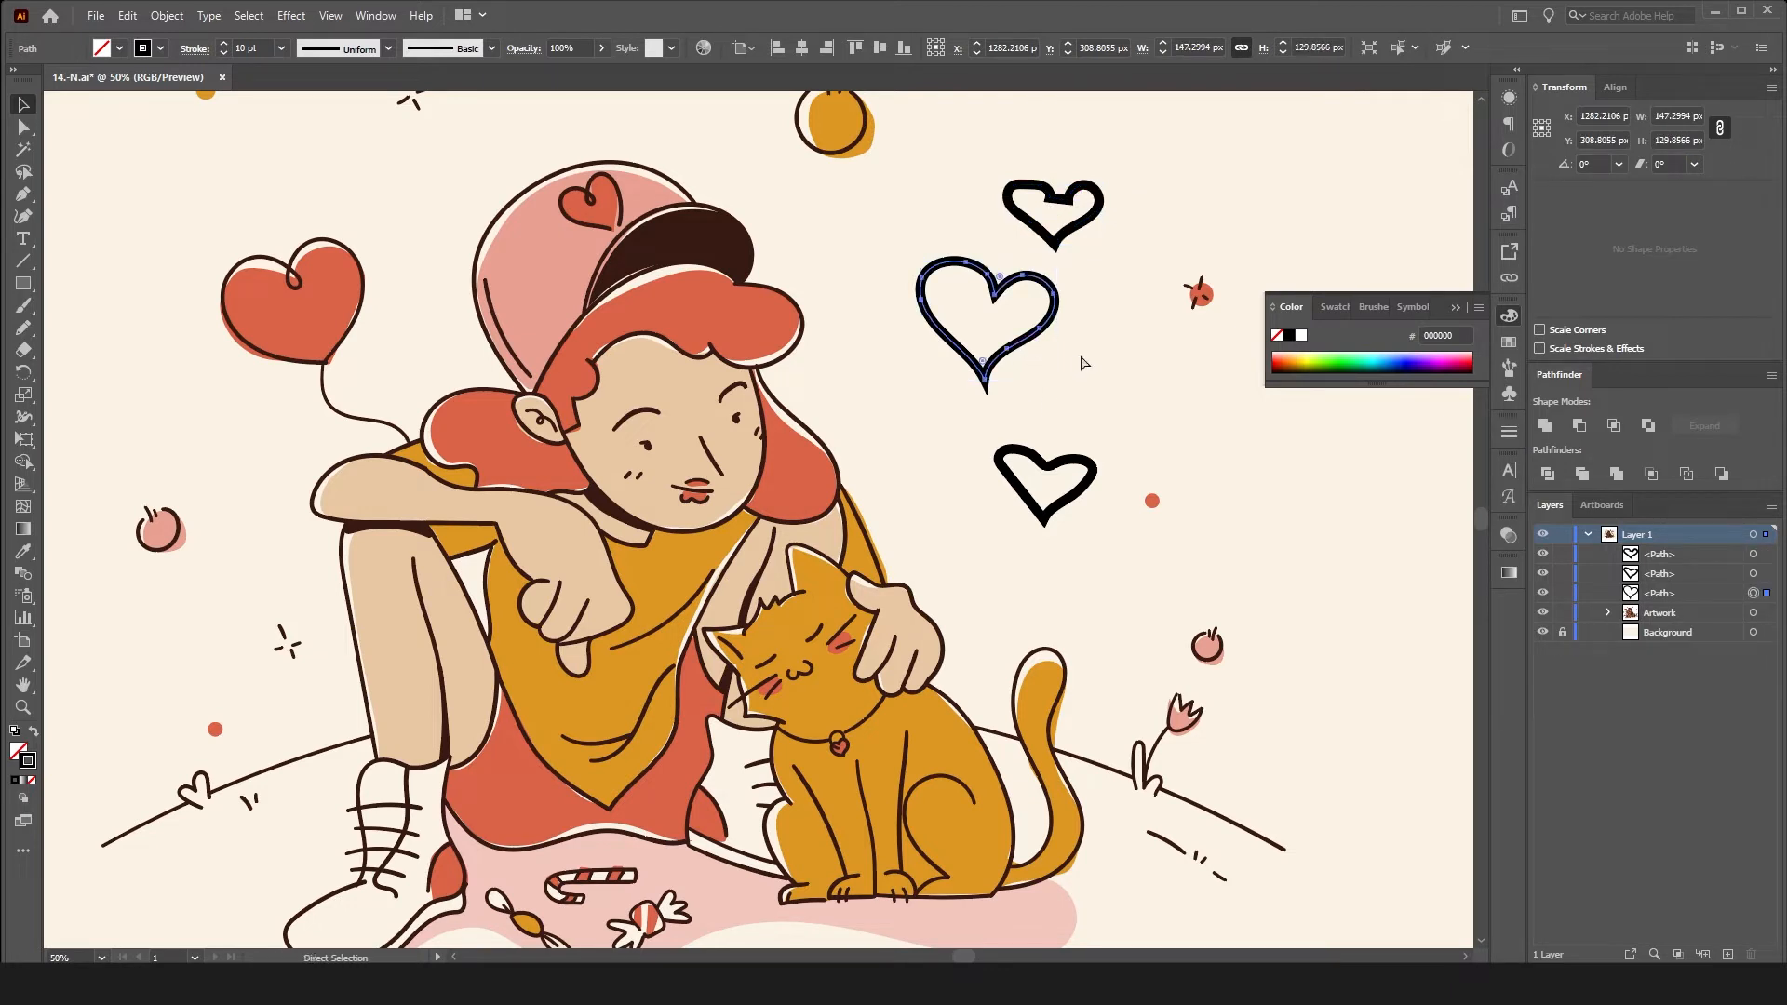
pyautogui.hotkey('ctrl', 'j')
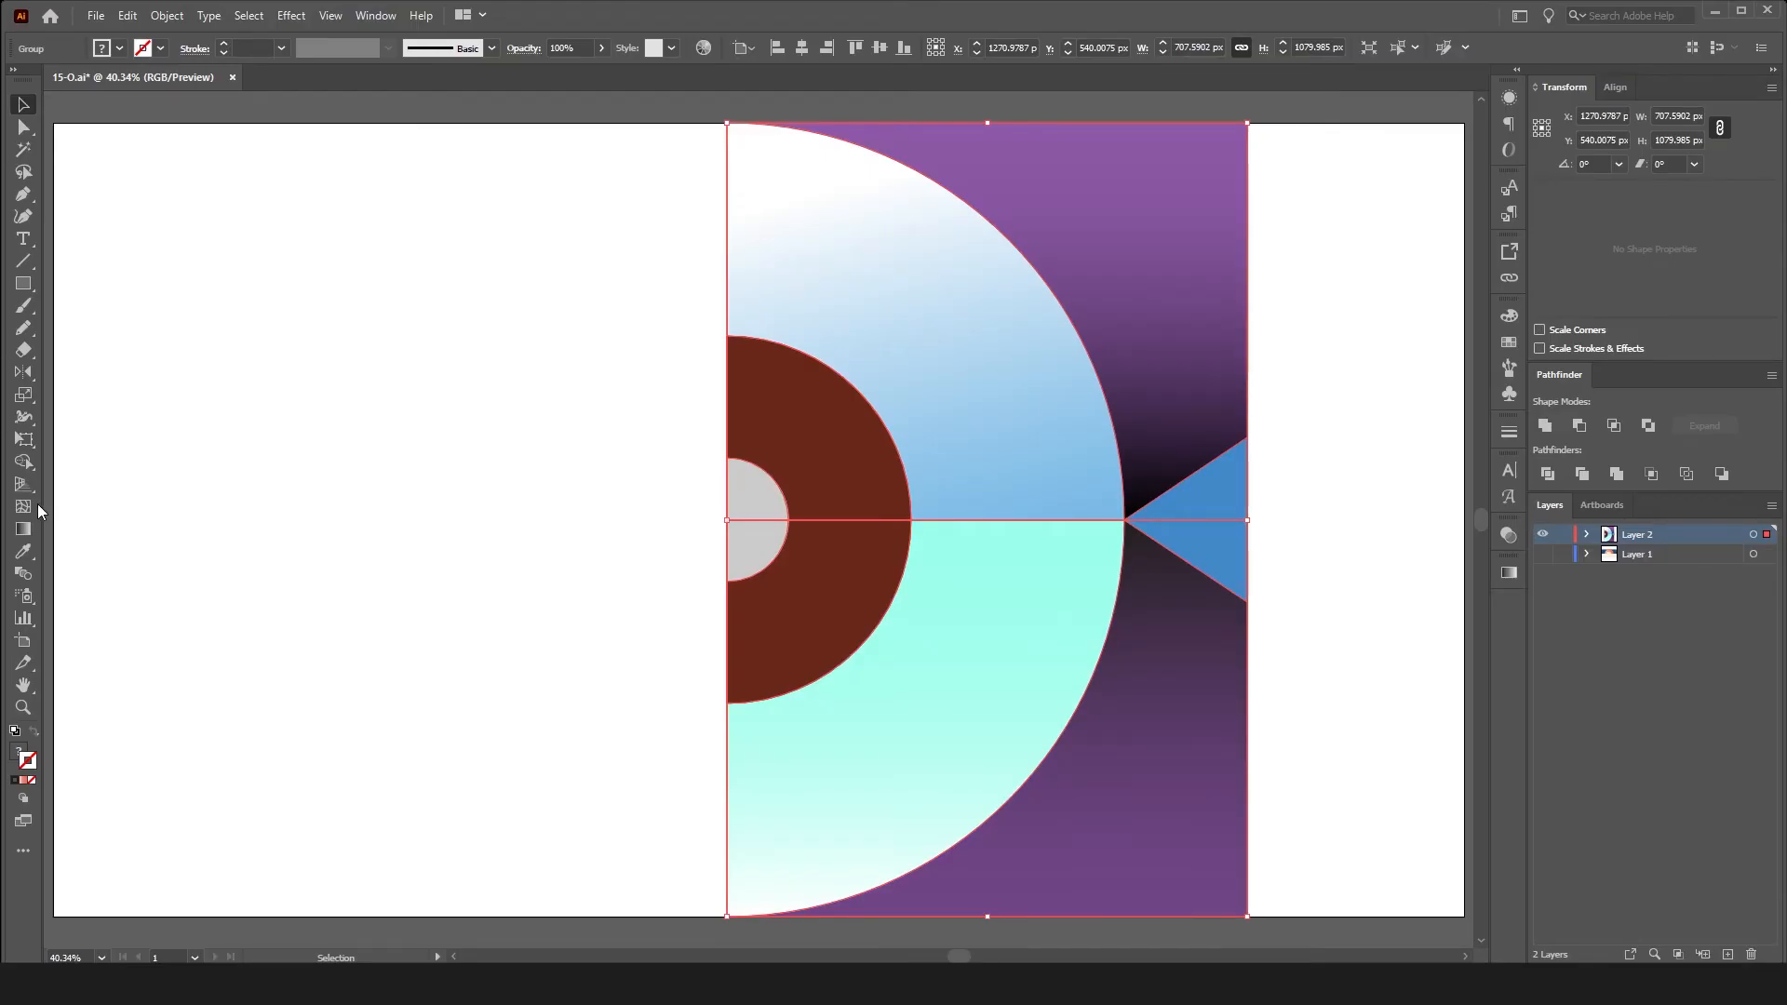
# - Preview reflecting the selected half-circle group across the horizontal and vertical axes
pyautogui.doubleClick(23, 371)
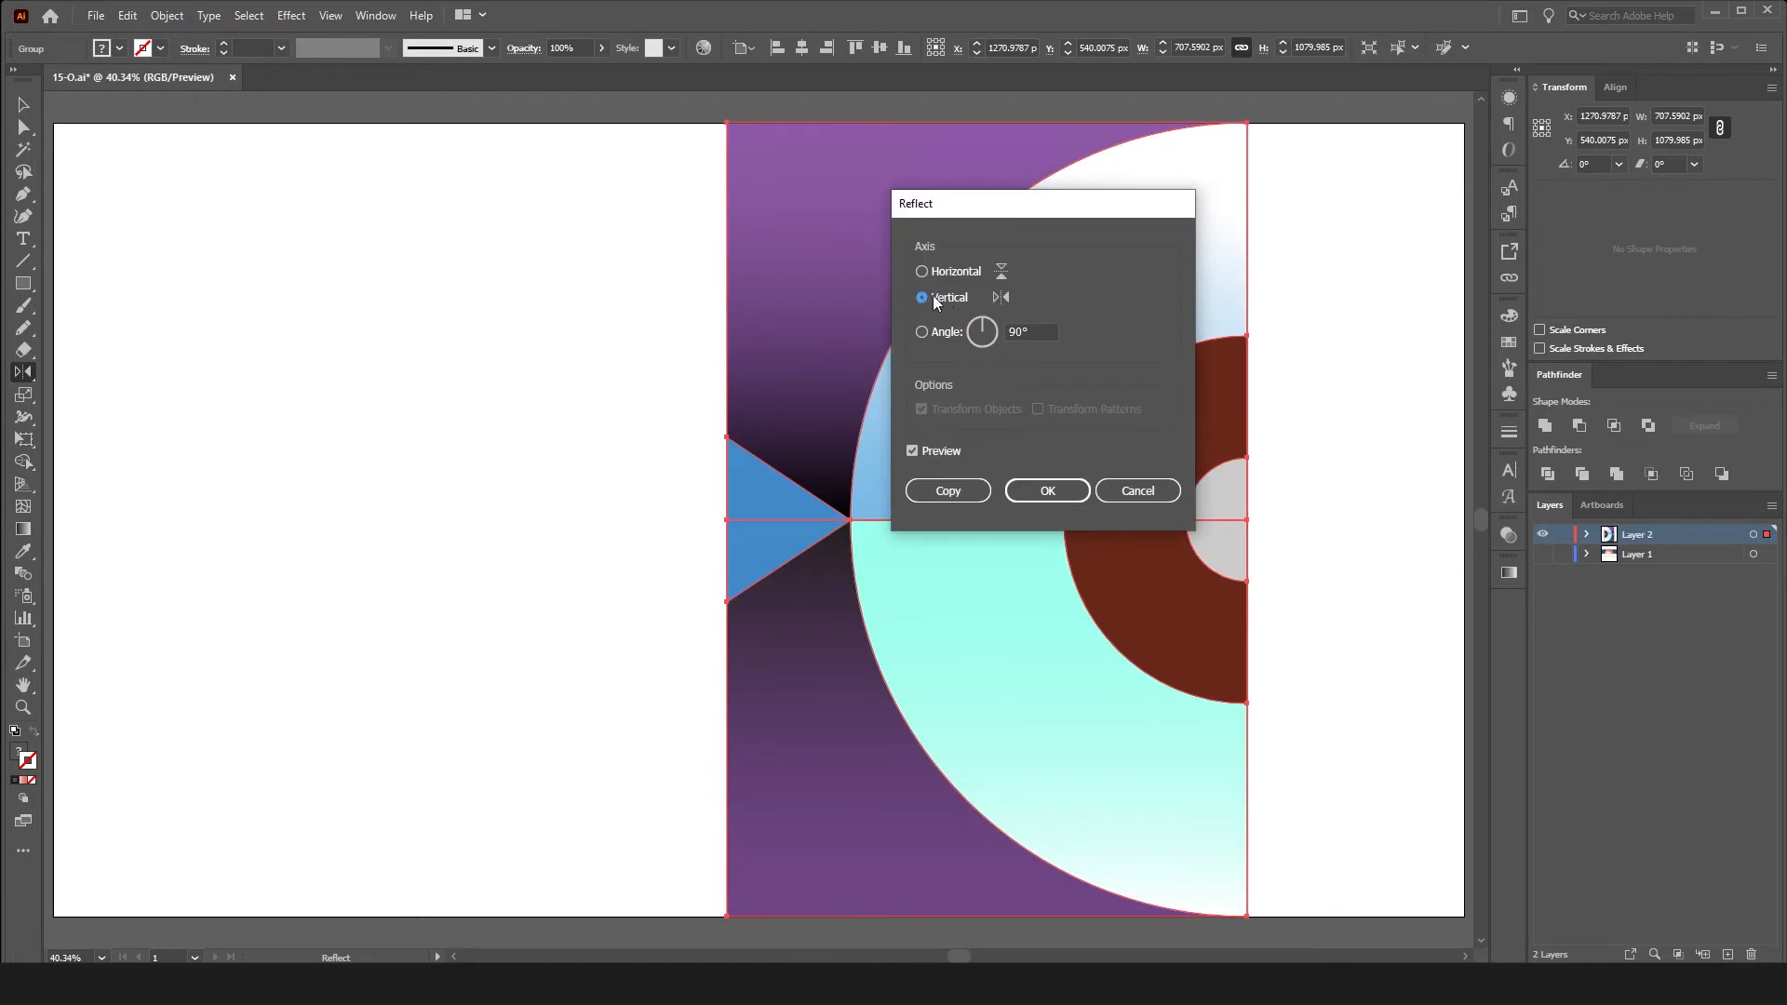
pyautogui.click(933, 272)
pyautogui.click(933, 297)
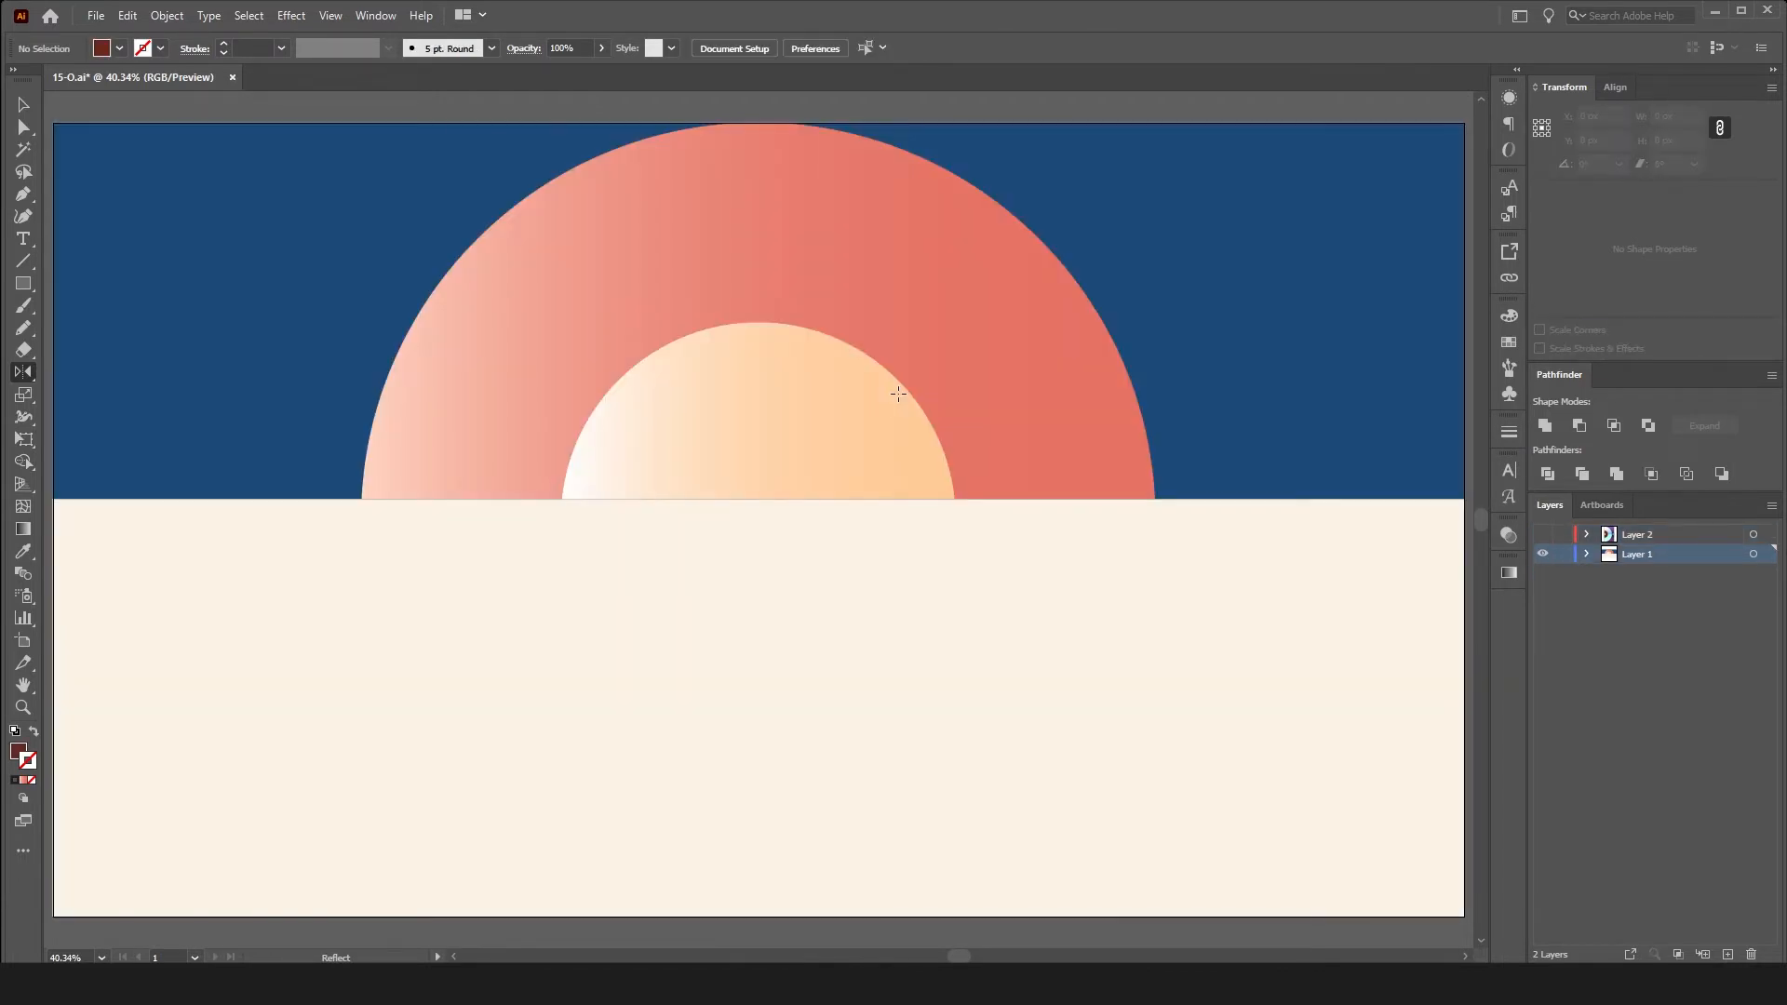
# - Try reflecting the blue and coral semicircle group in place across the horizontal axis
pyautogui.press('v')
pyautogui.click(866, 383)
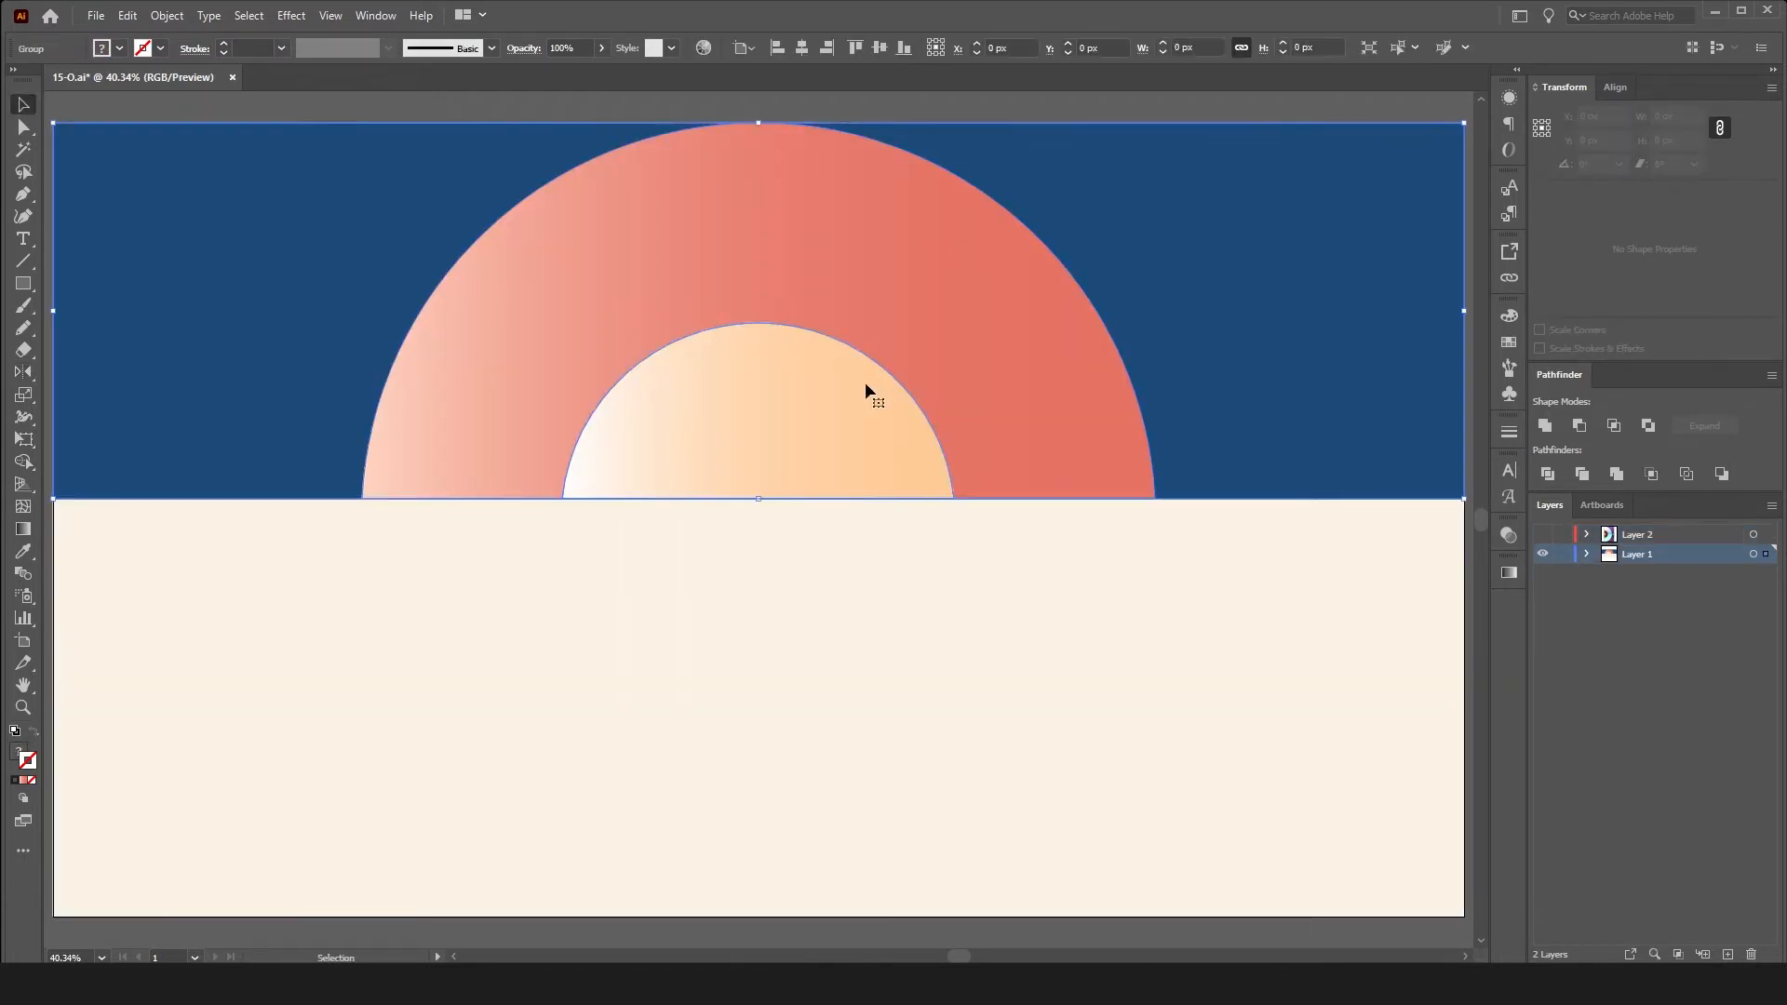
pyautogui.doubleClick(23, 371)
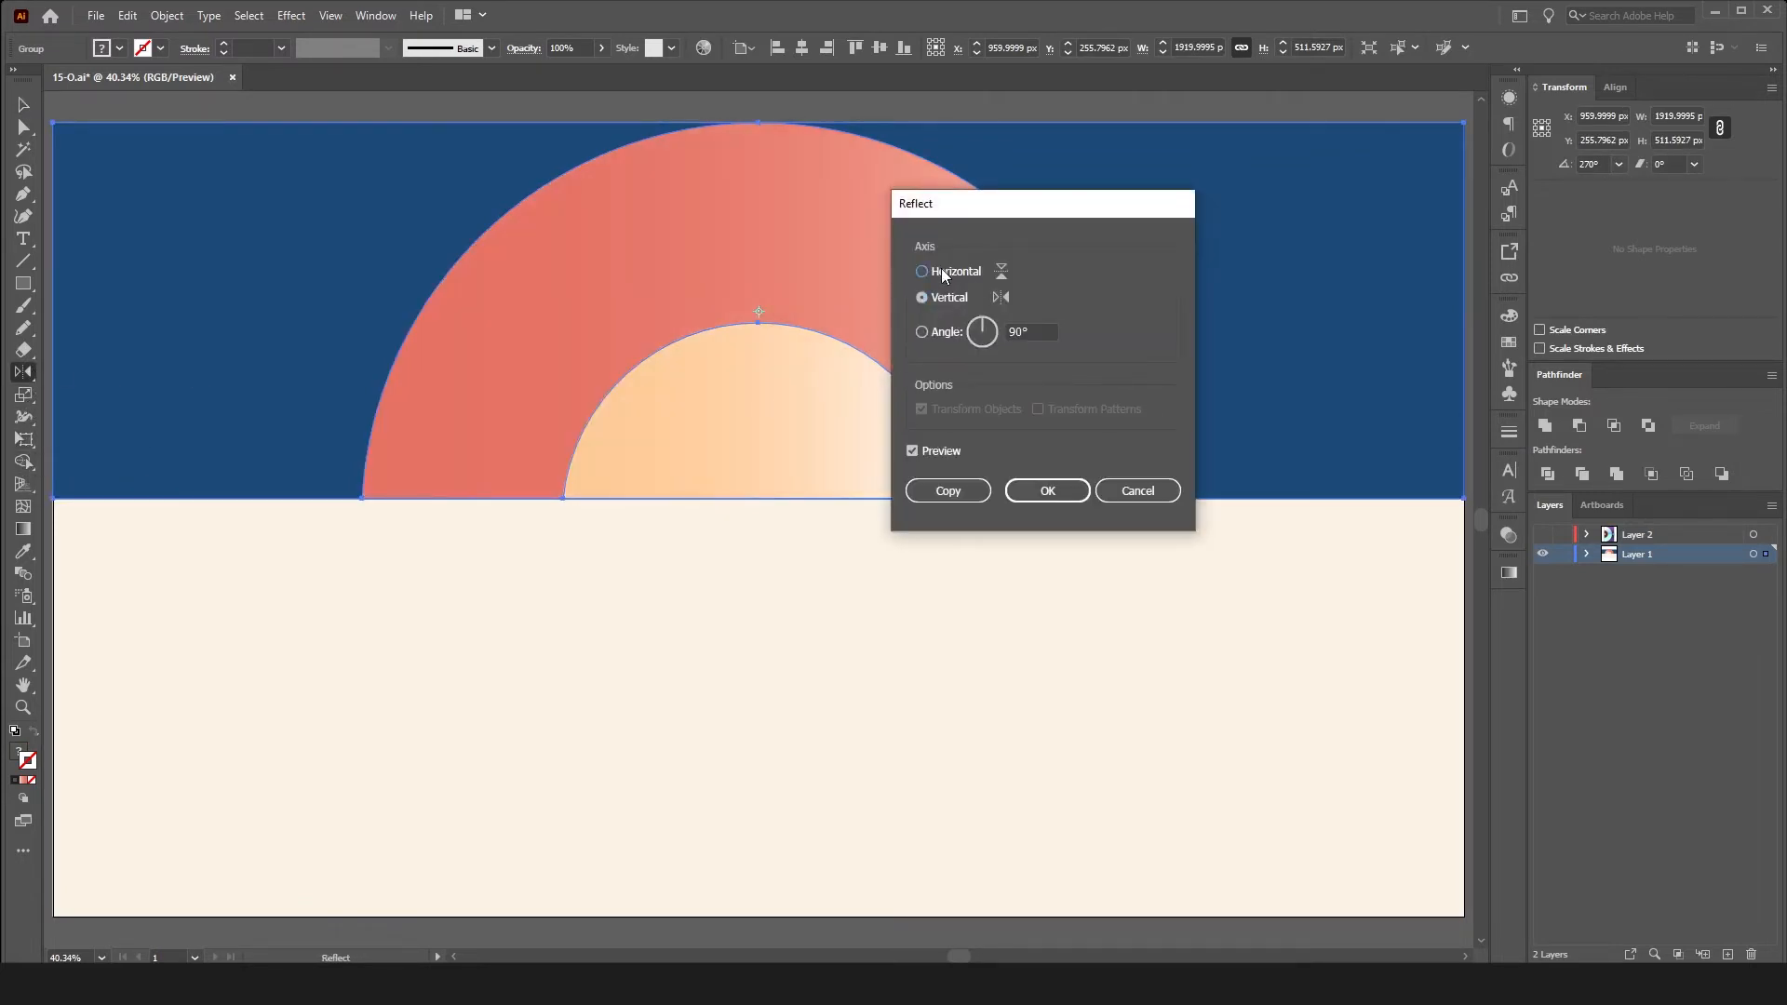
pyautogui.click(942, 268)
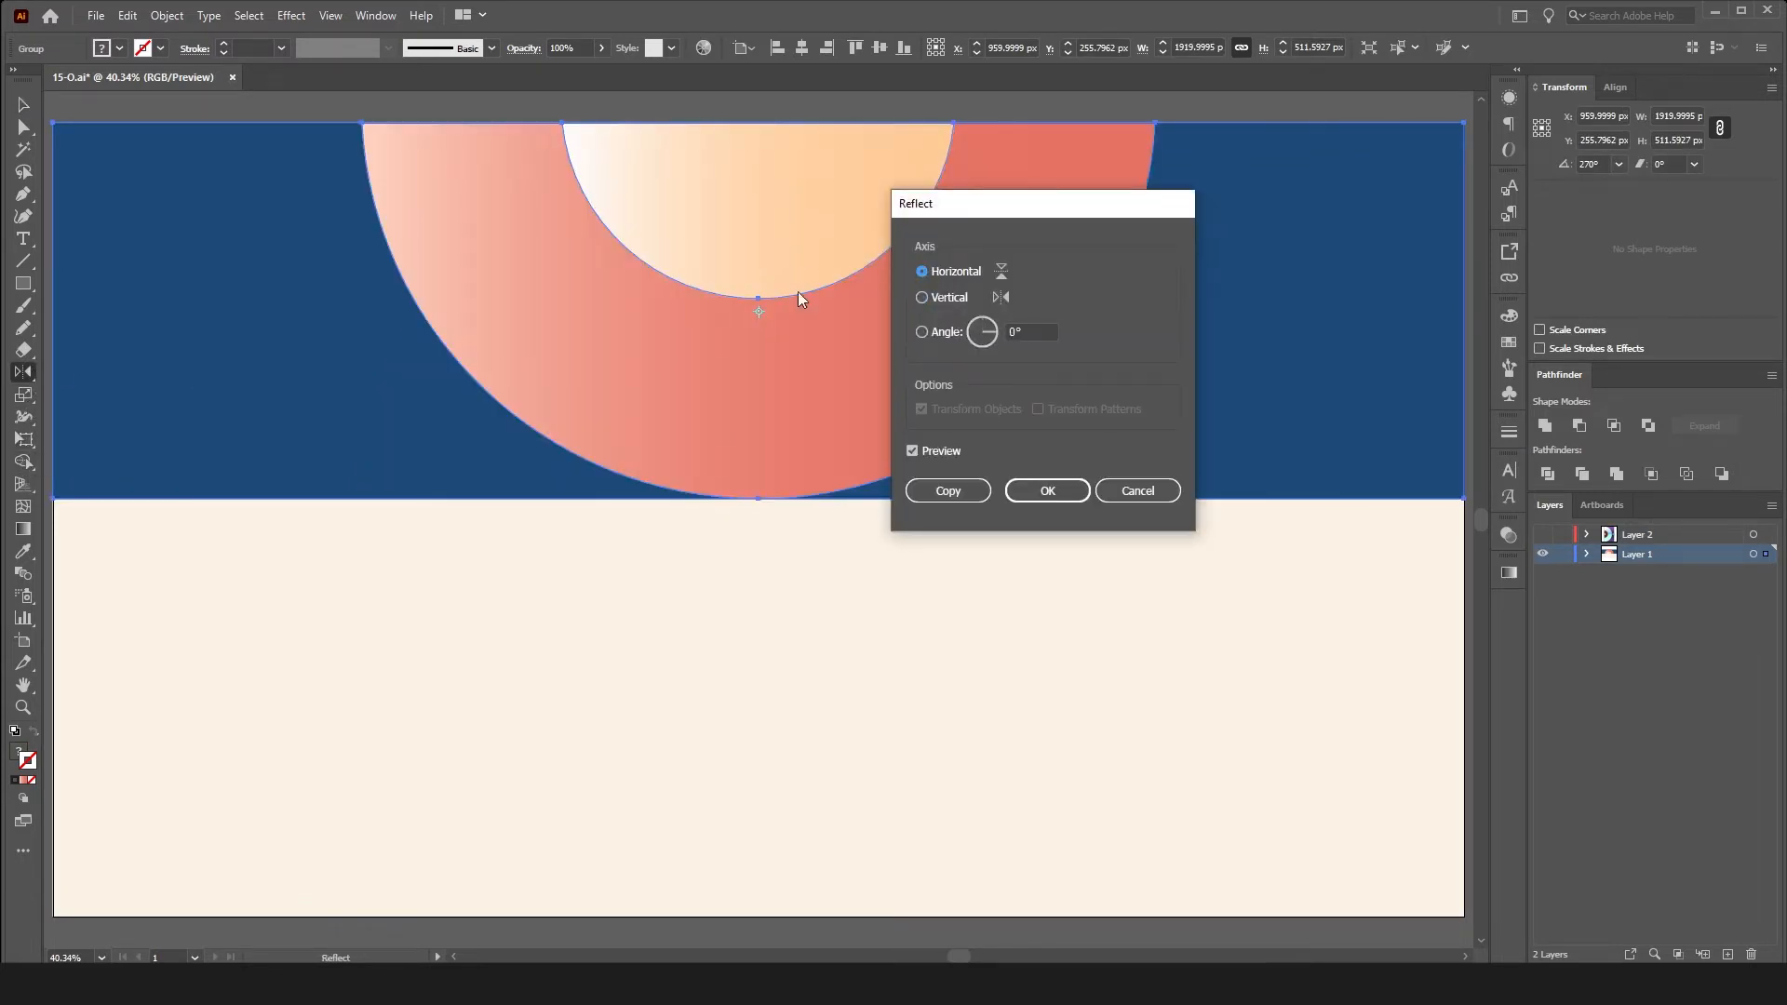
pyautogui.click(1064, 497)
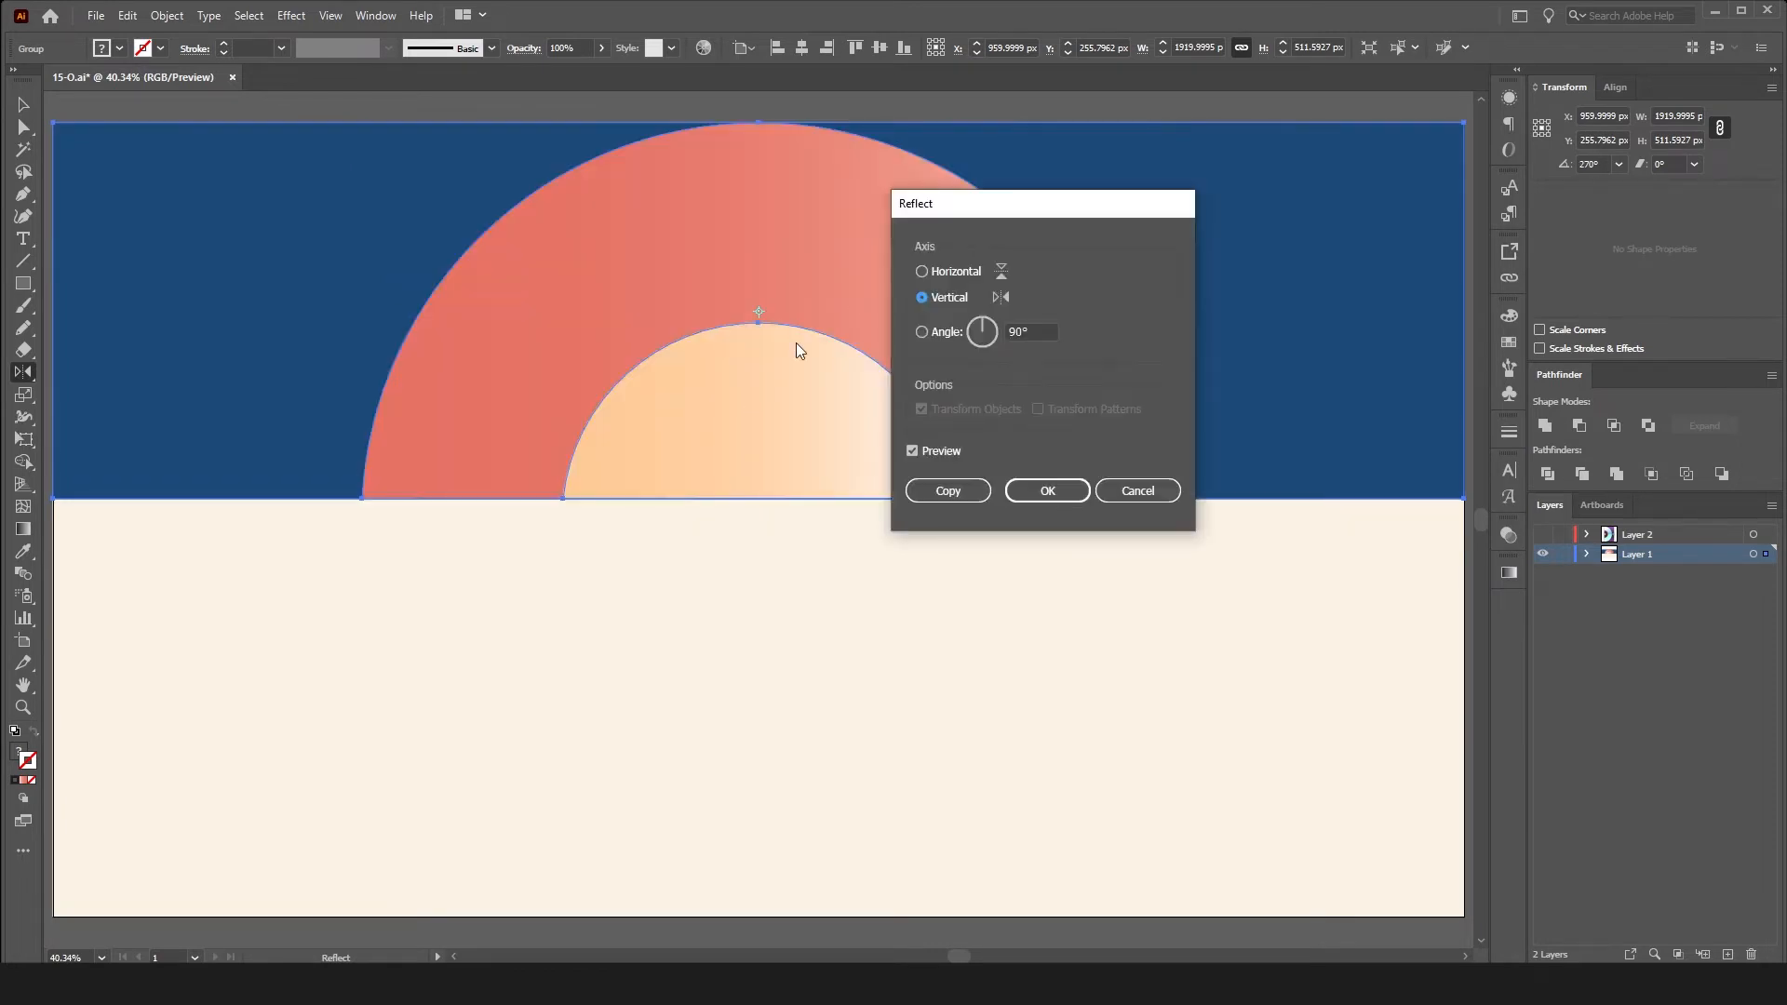
# - Make a copy of the semicircle group reflected across the horizontal axis, and move it down onto the cream lower half
pyautogui.click(940, 271)
pyautogui.click(965, 498)
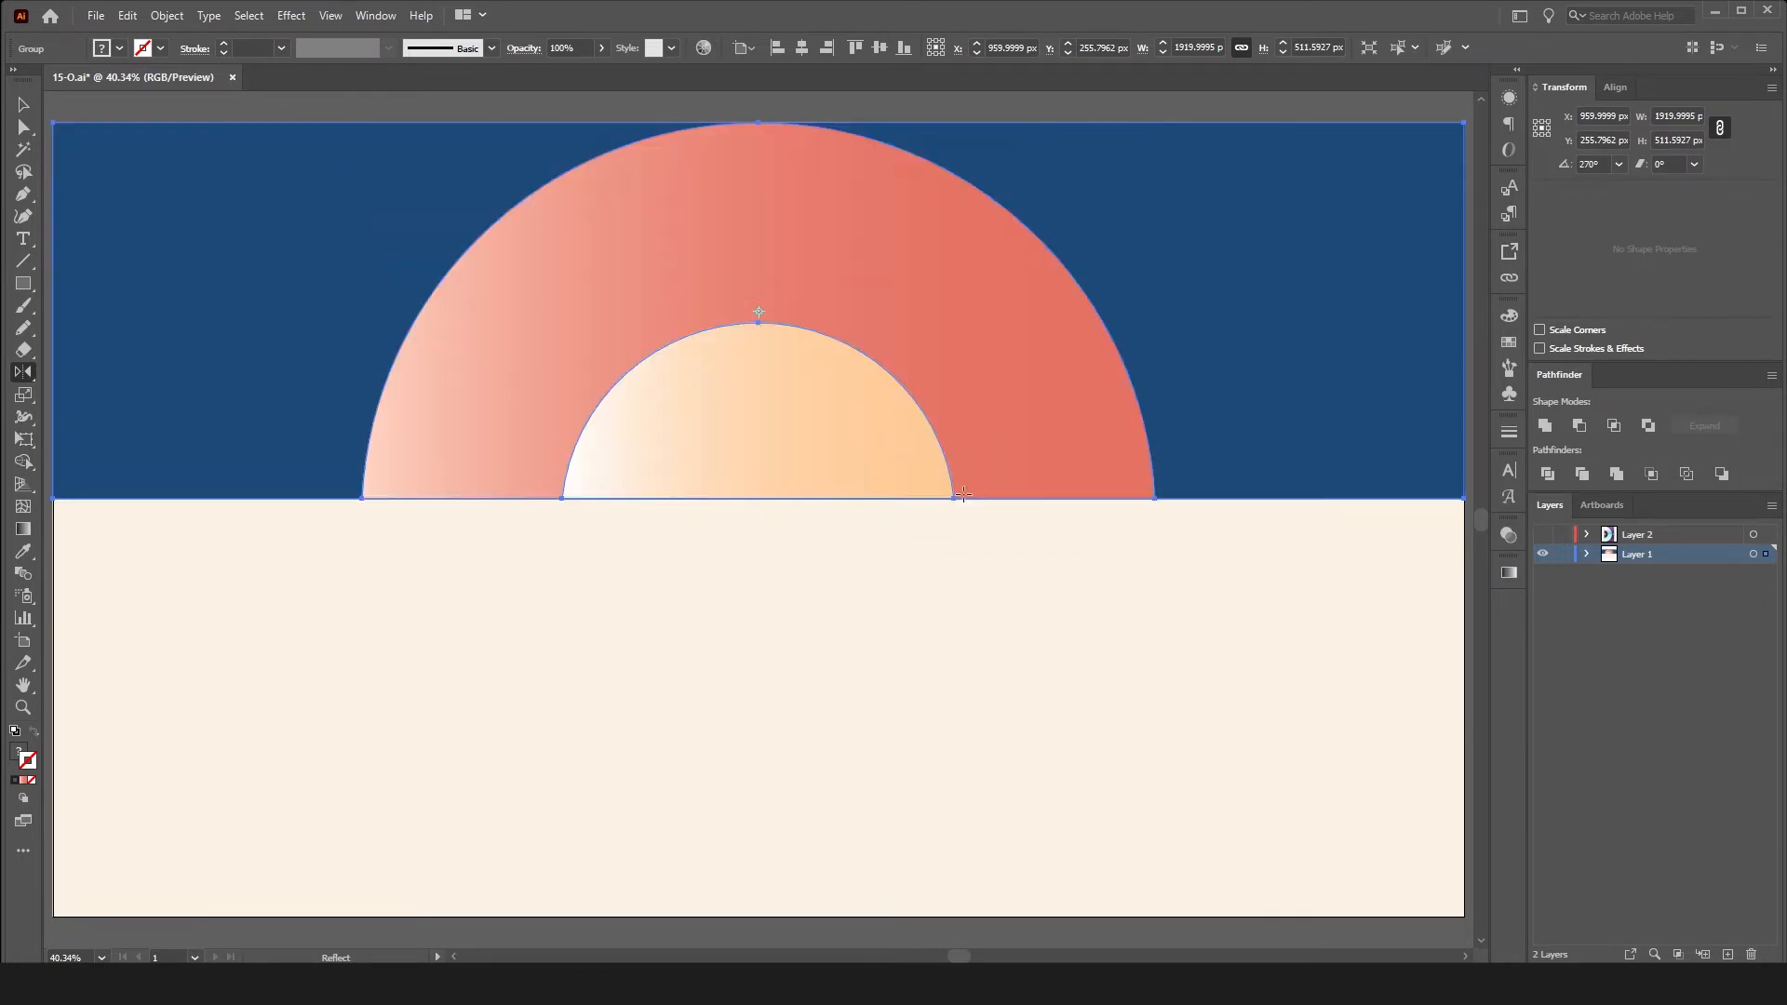
pyautogui.press('v')
pyautogui.moveTo(901, 427); pyautogui.dragTo(897, 842)
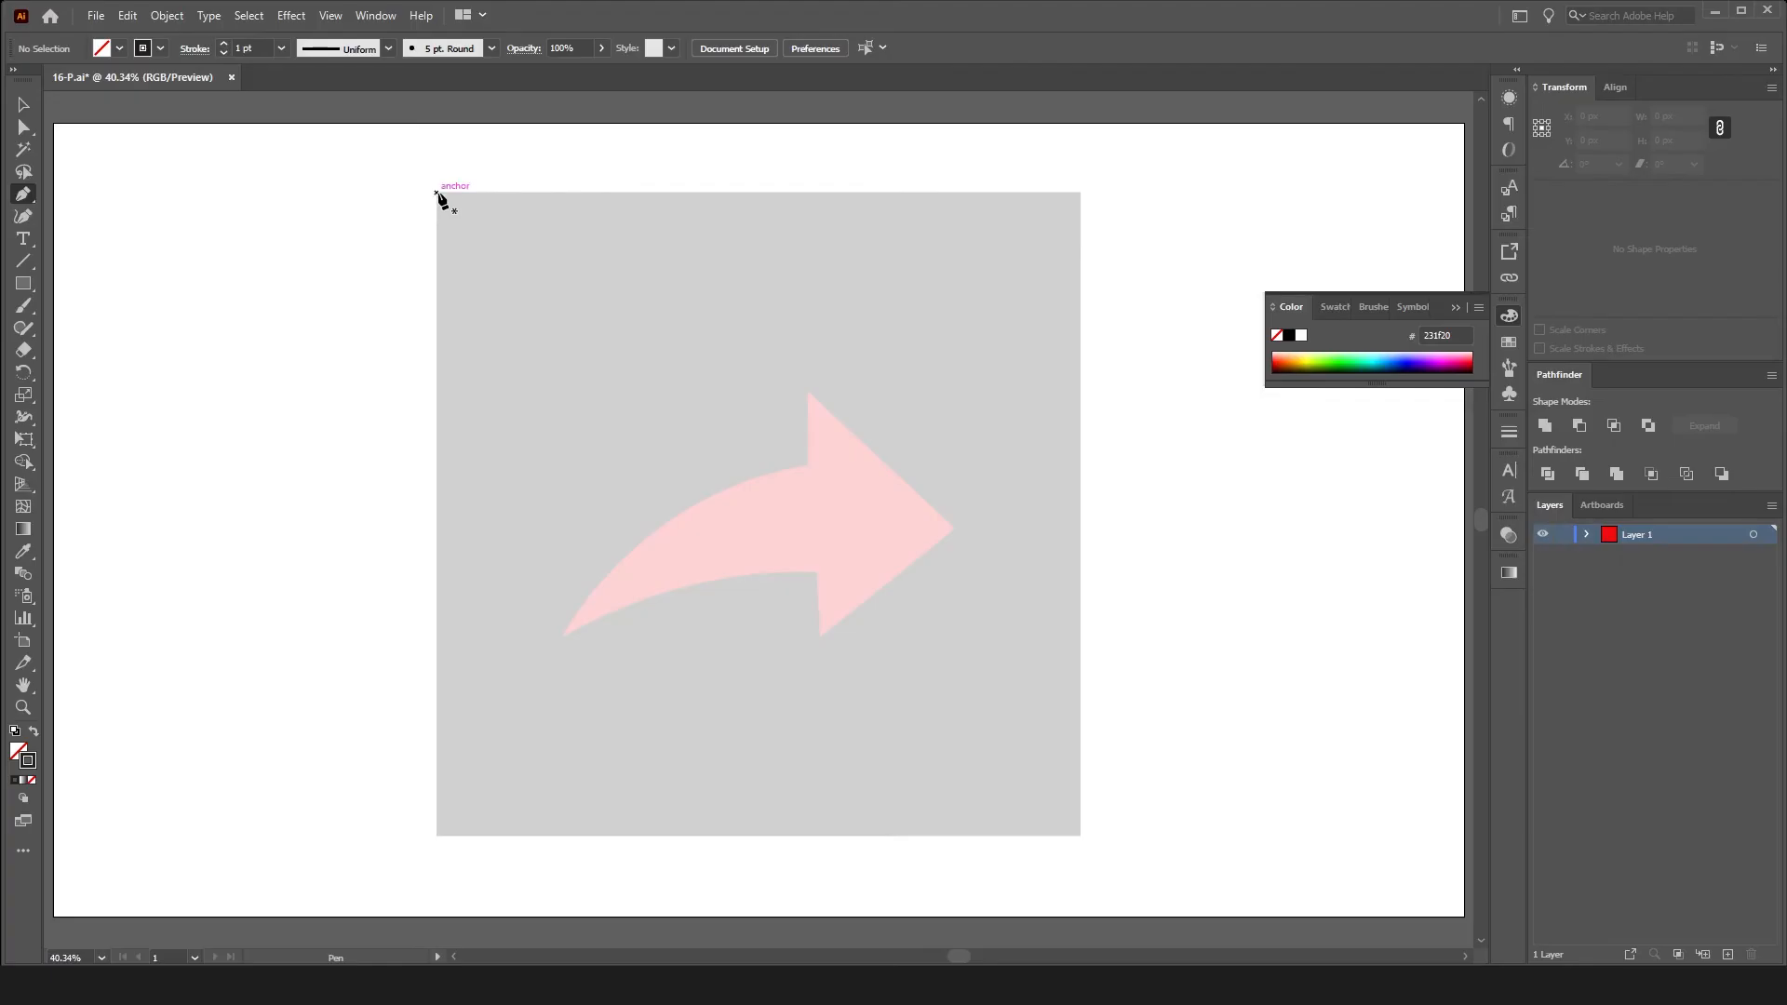
# - Trace the grey square's outline with the Pen tool as a closed path about 875 px on each side
pyautogui.click(437, 192)
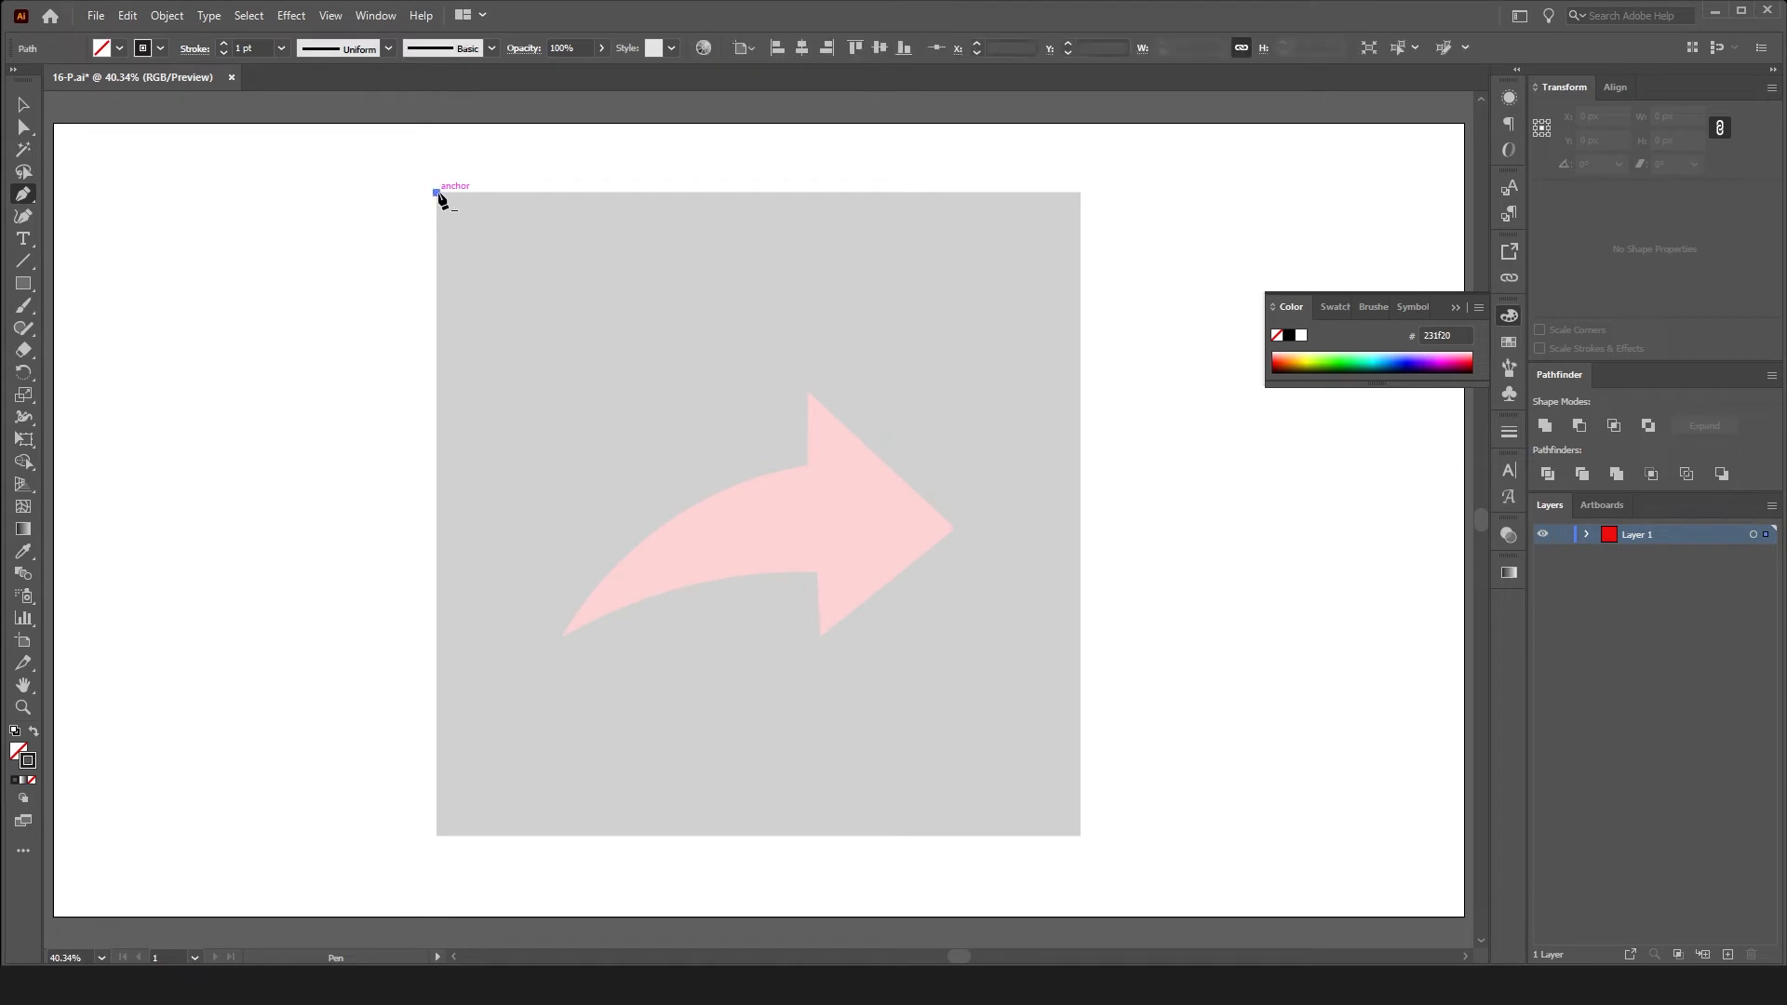
pyautogui.click(1080, 192)
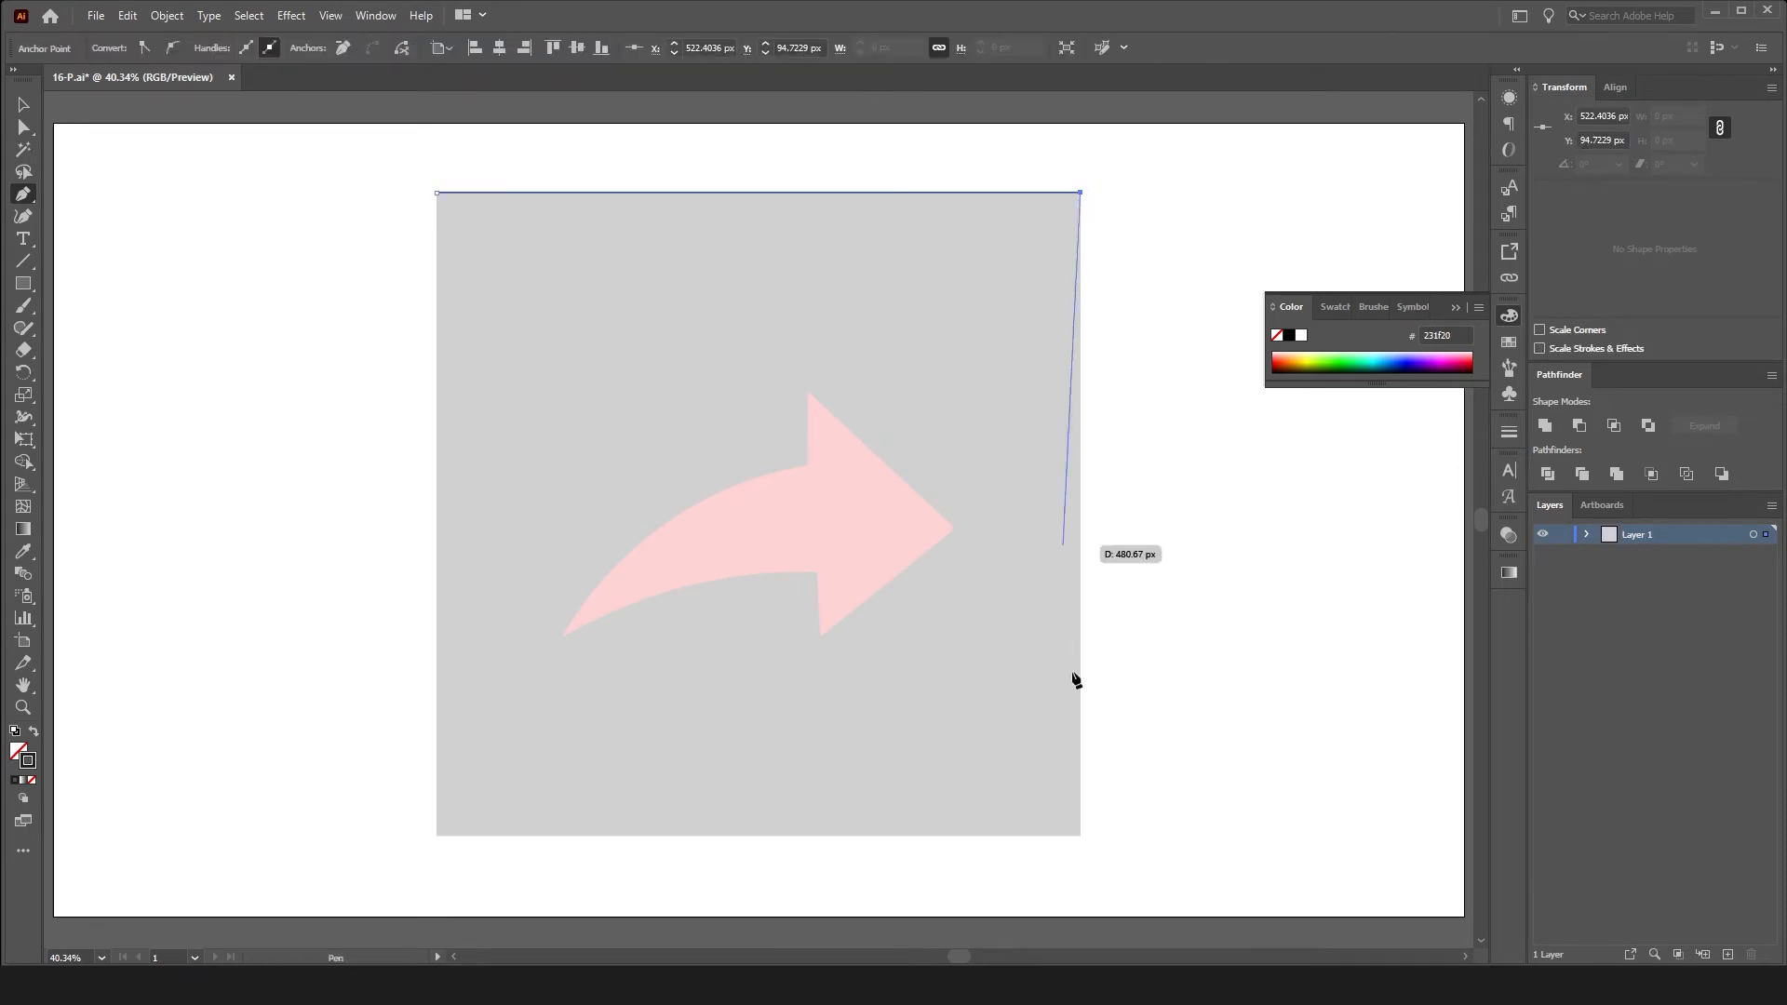
pyautogui.click(1080, 835)
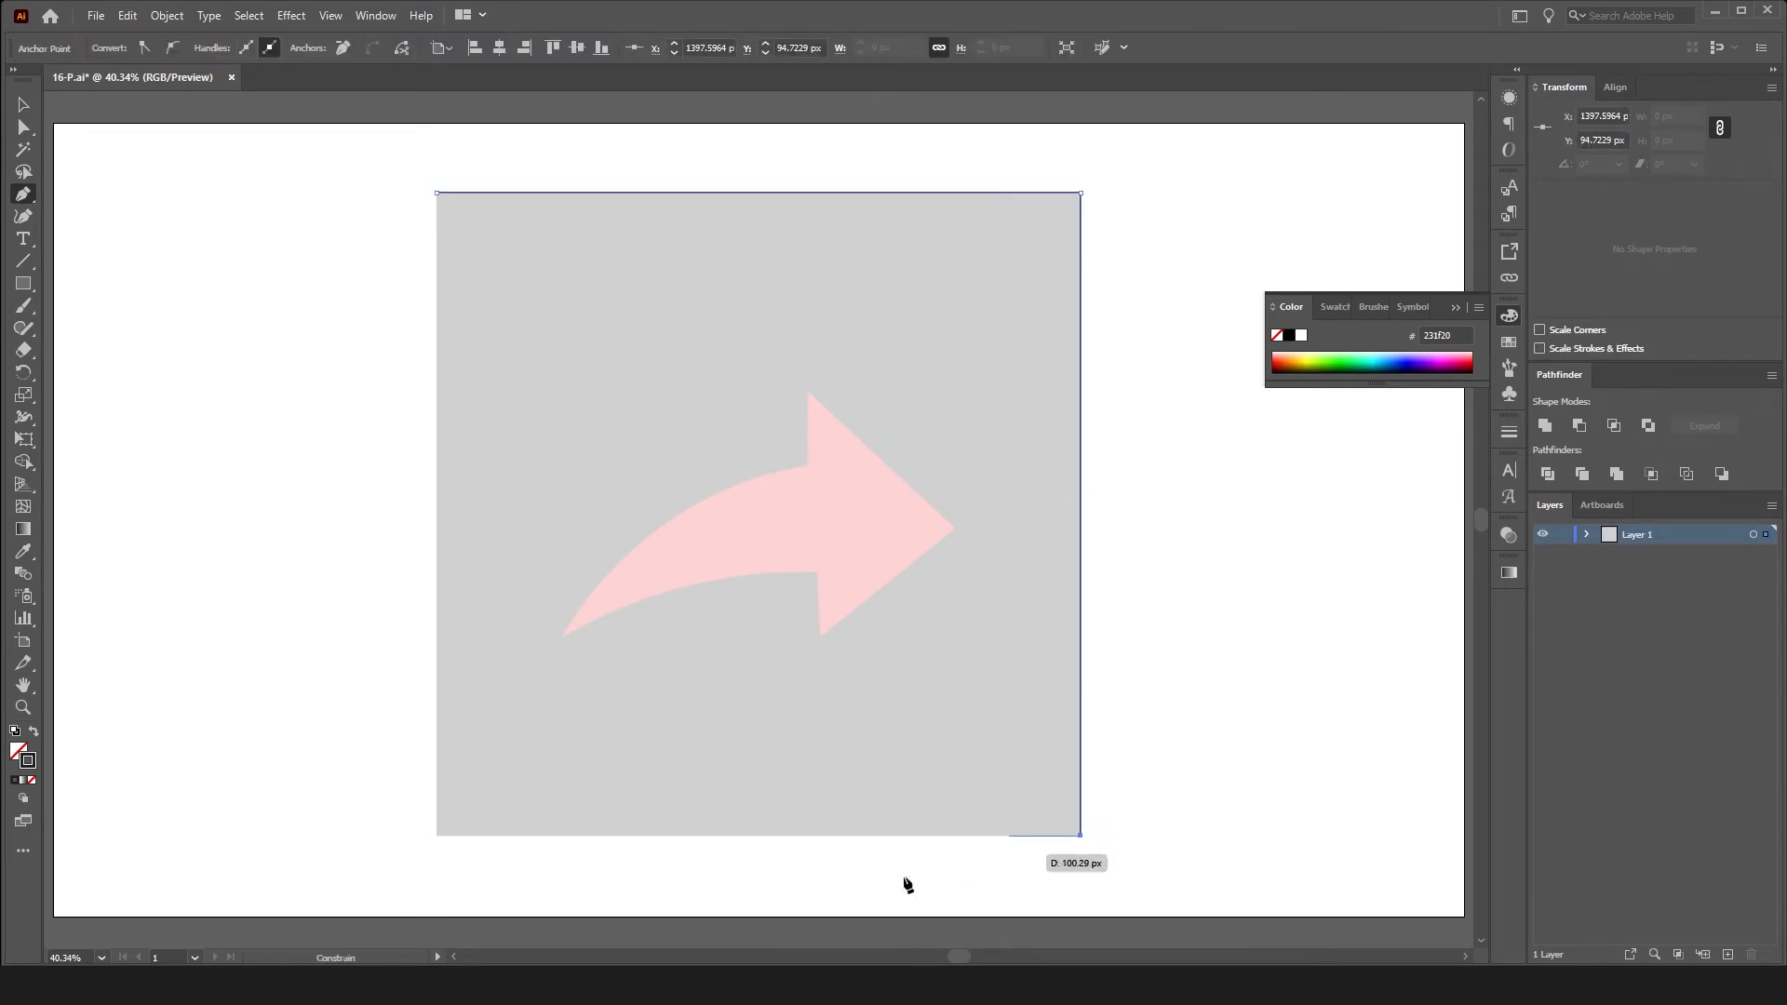
pyautogui.click(436, 835)
pyautogui.click(439, 193)
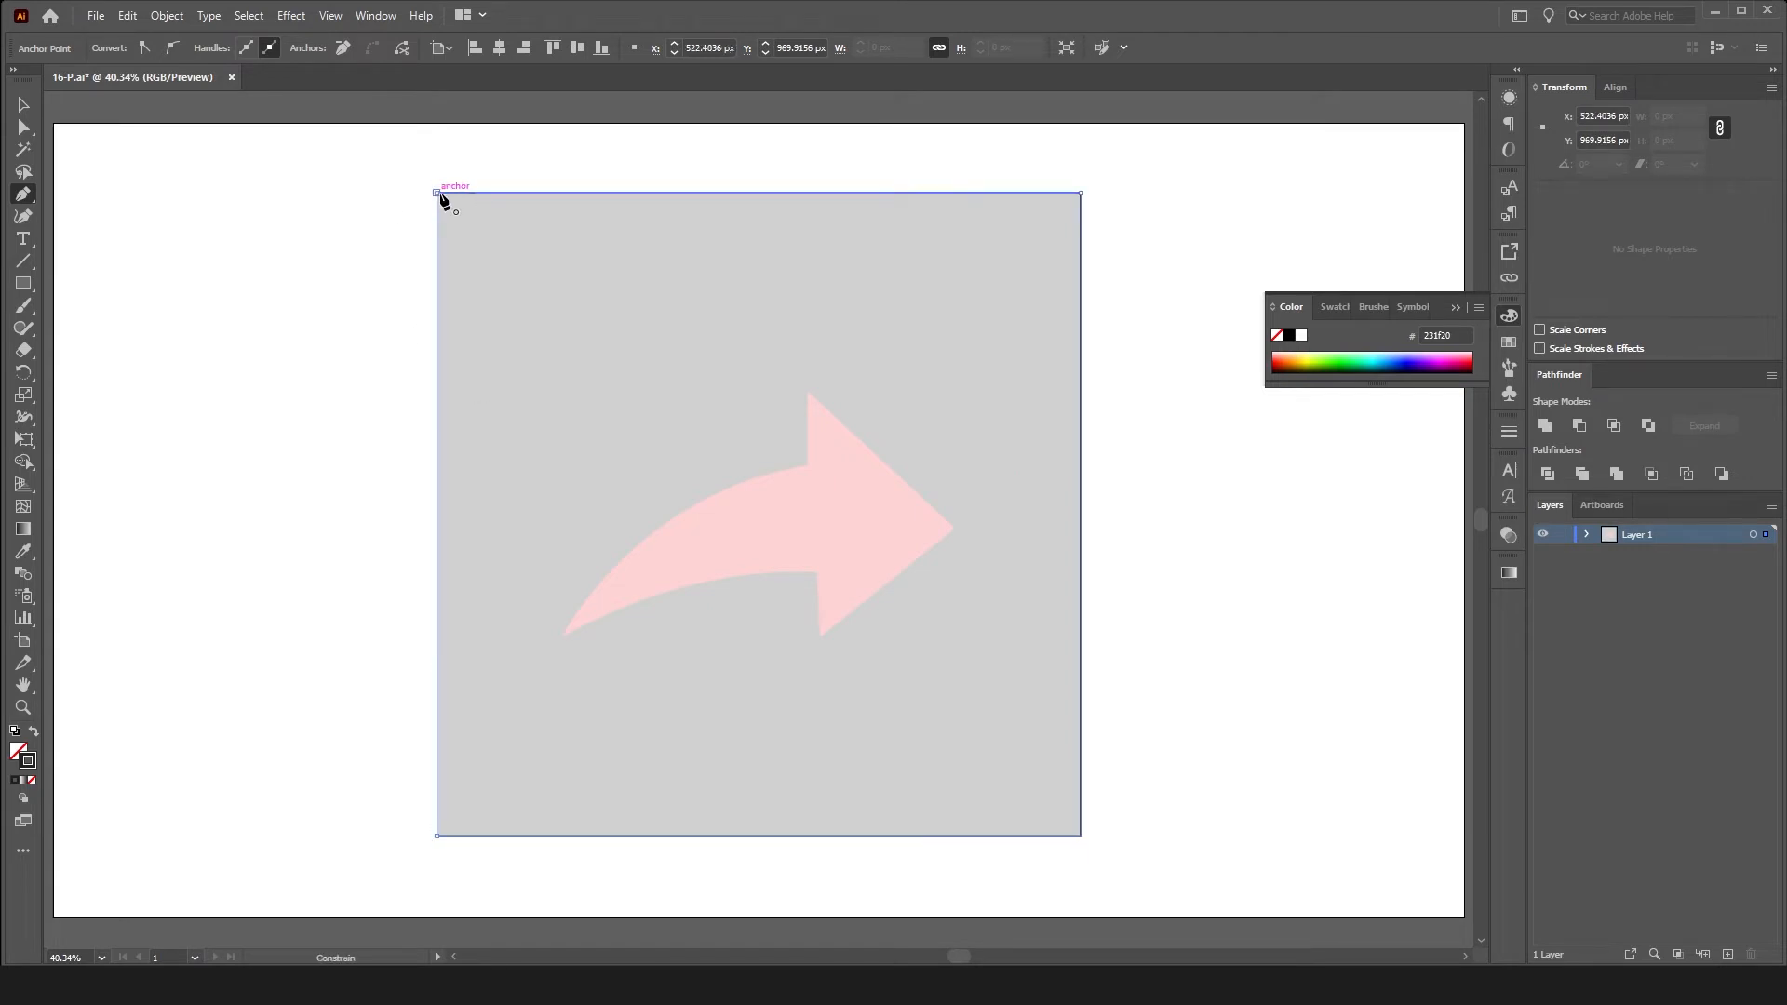
# - Trace the pink curved arrow with the Pen tool as a closed path with curved tail edges, and swap its fill and stroke colours
pyautogui.click(562, 637)
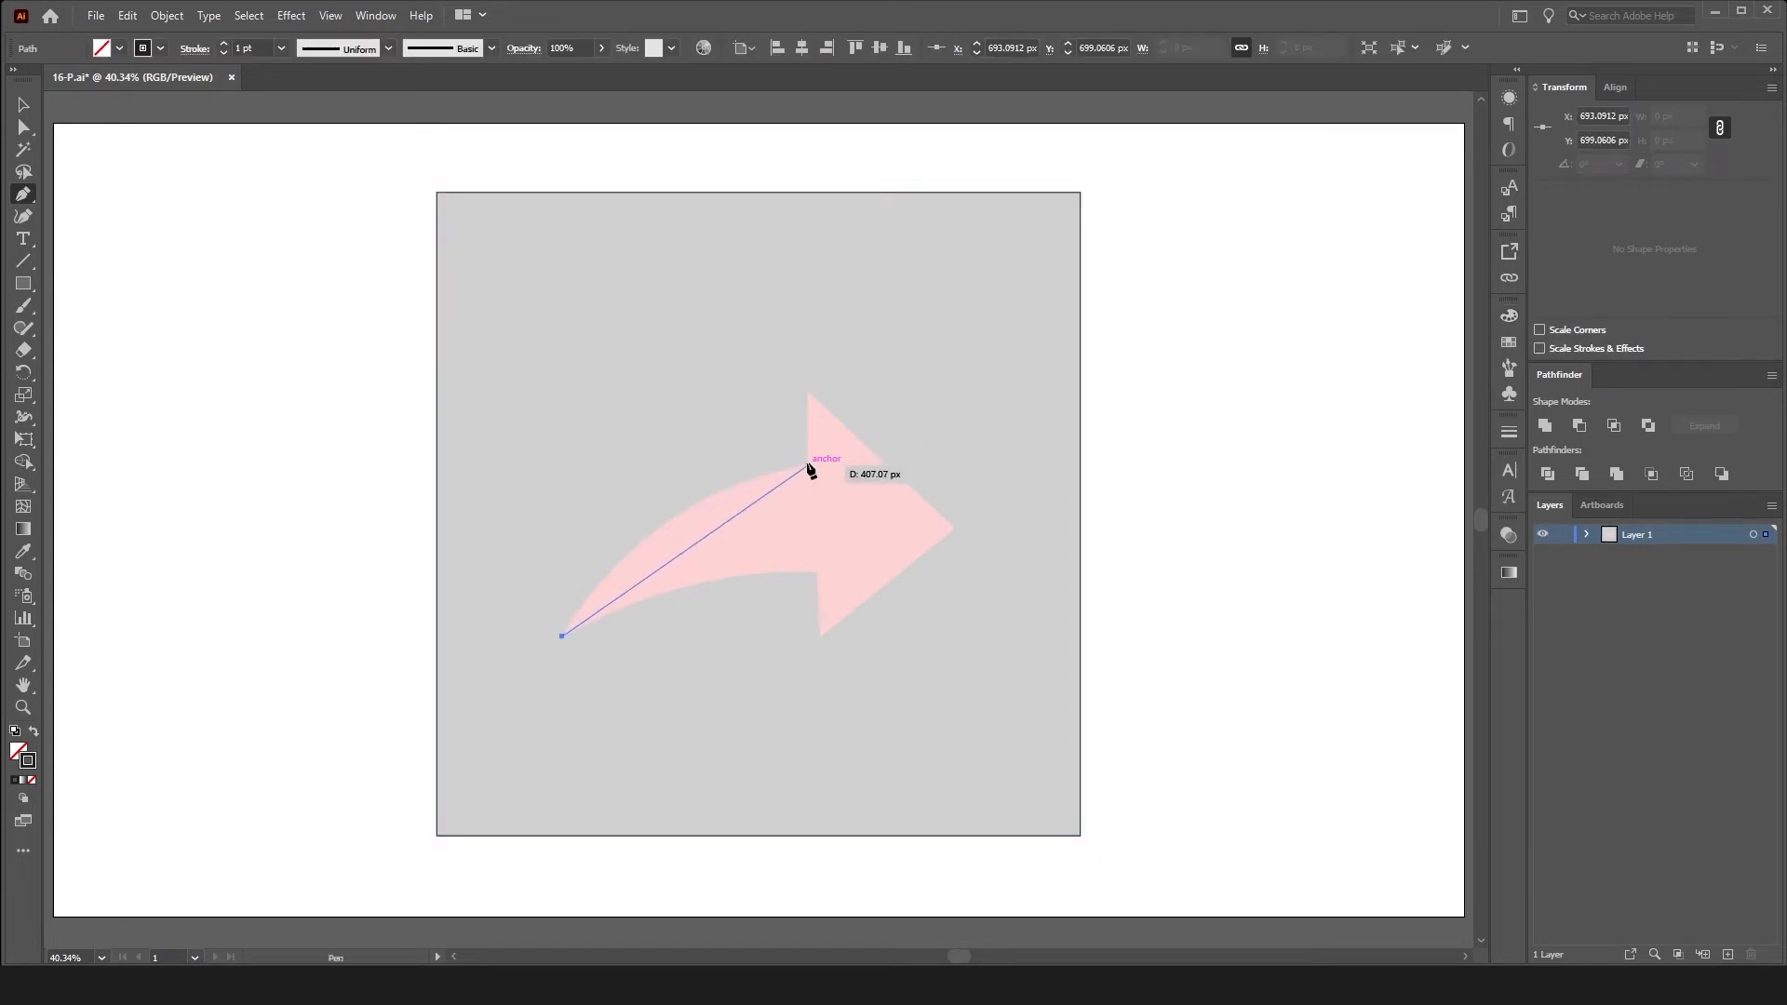
pyautogui.moveTo(808, 467); pyautogui.dragTo(981, 442)
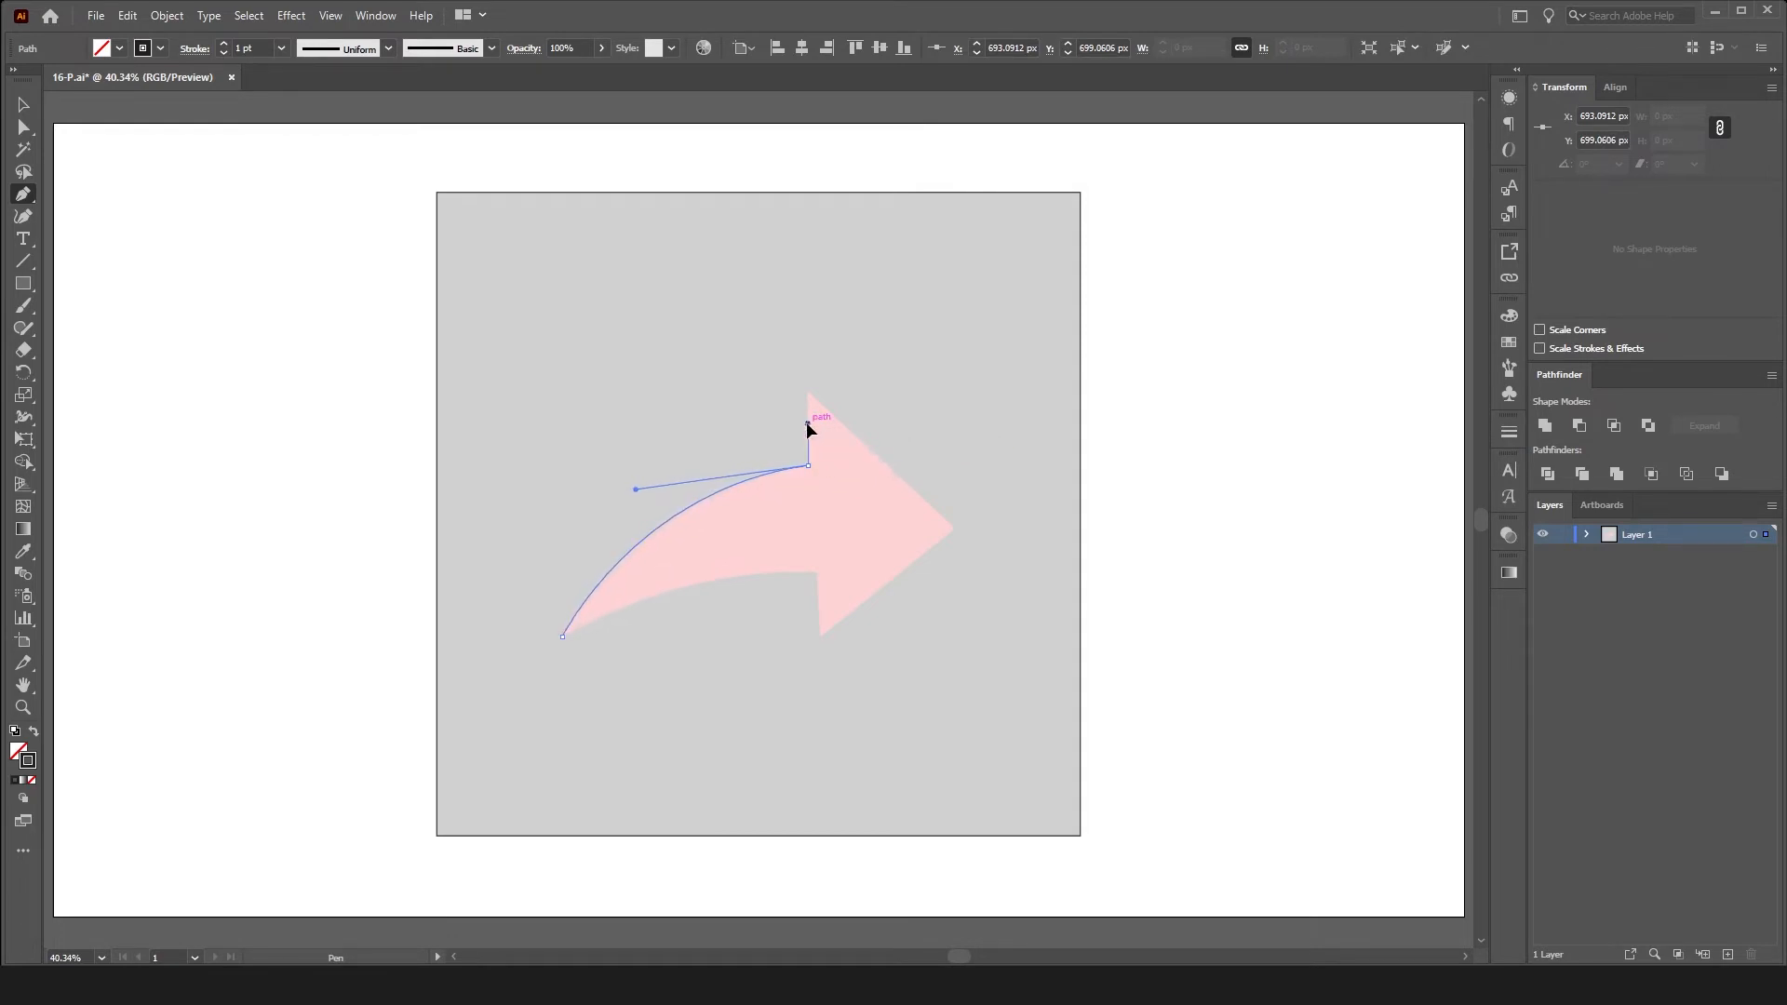
pyautogui.click(808, 392)
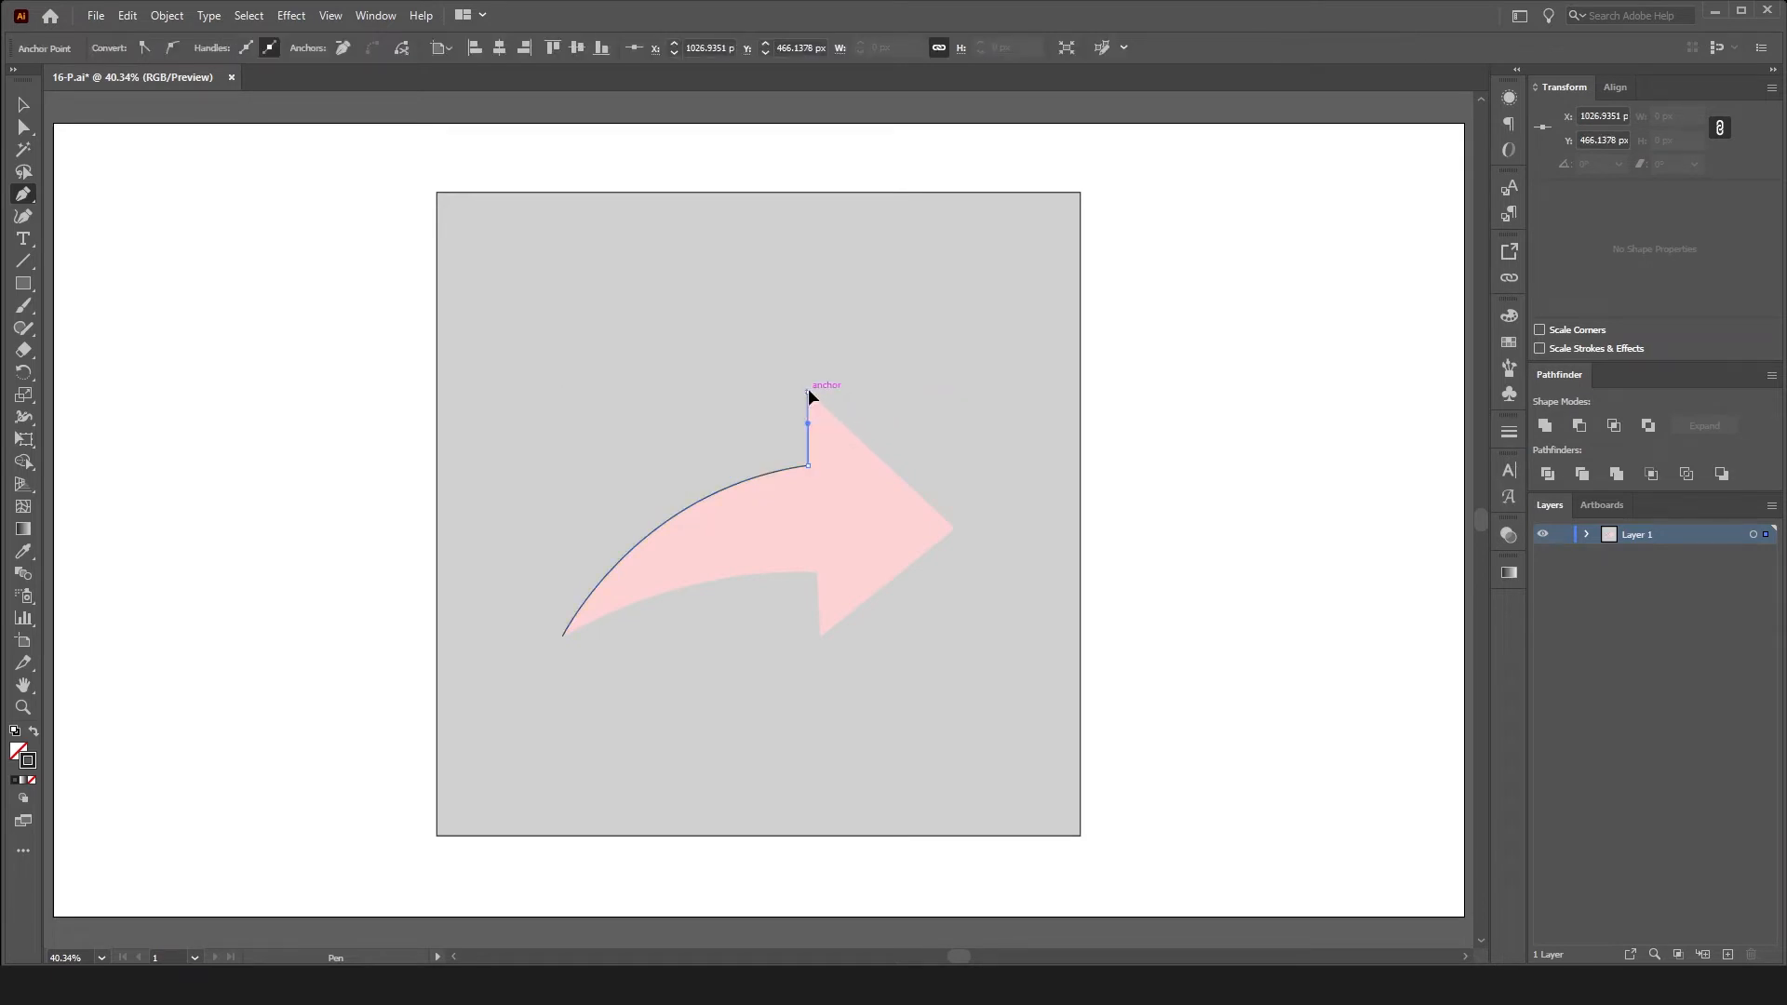
pyautogui.click(954, 528)
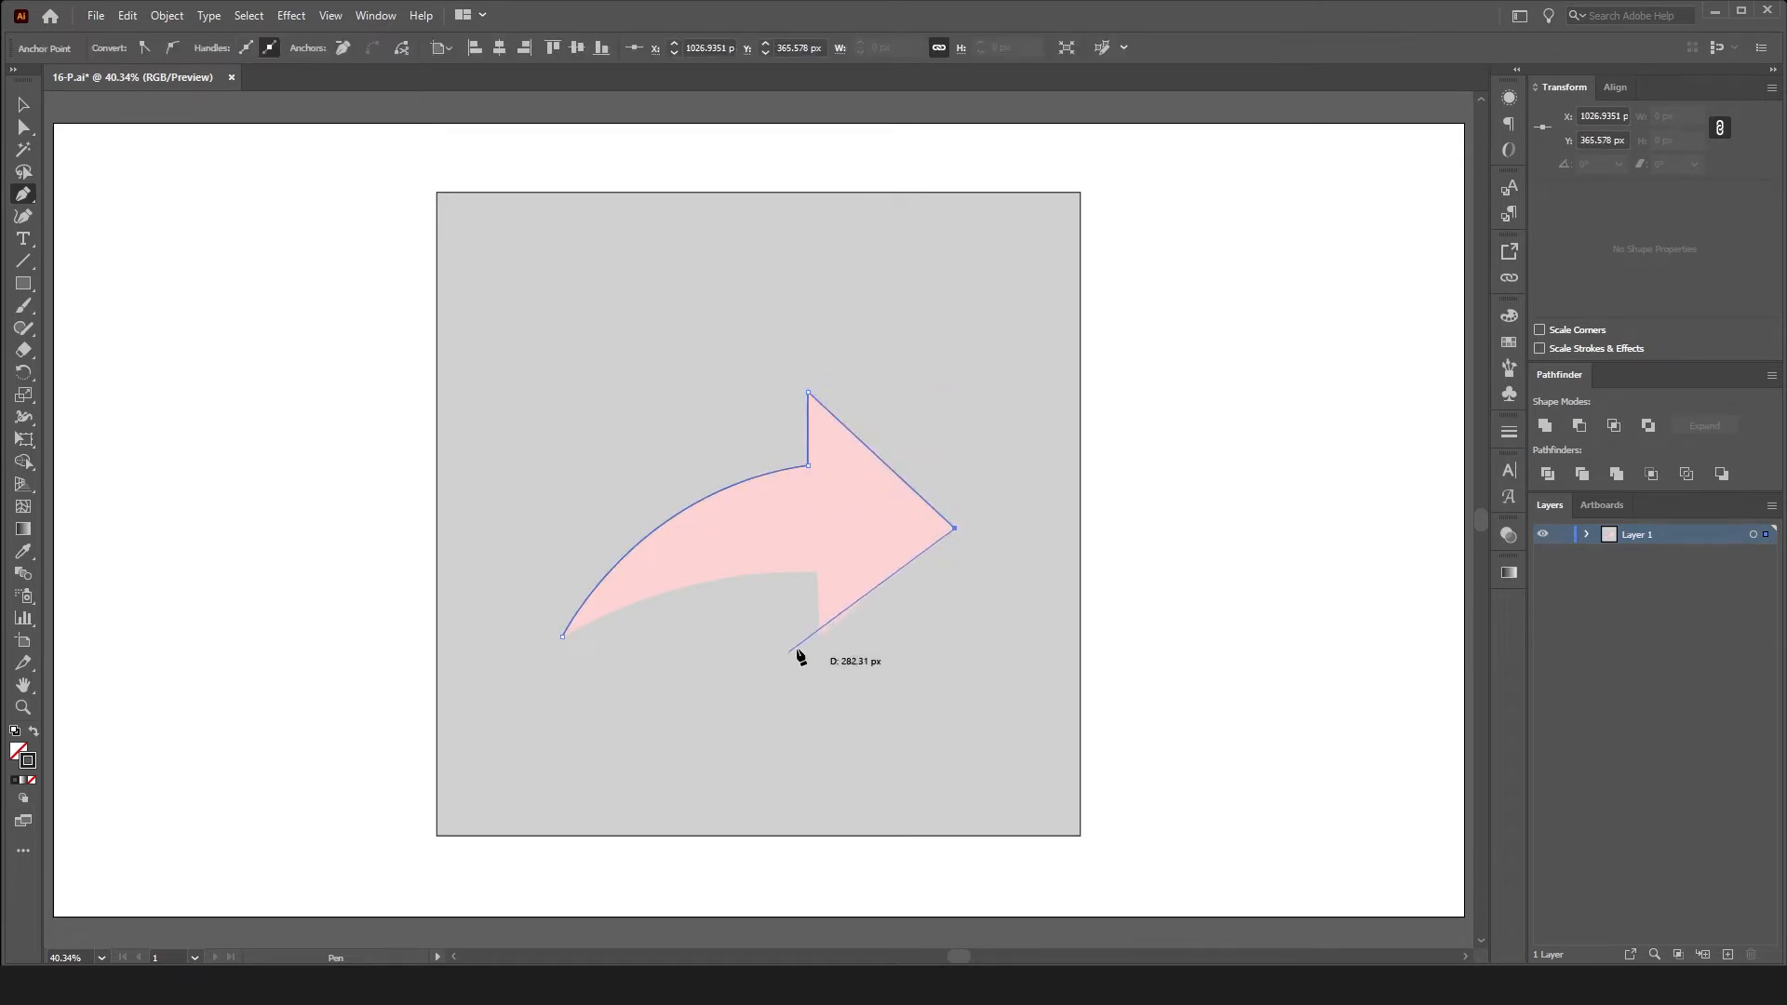
pyautogui.click(820, 637)
pyautogui.click(817, 573)
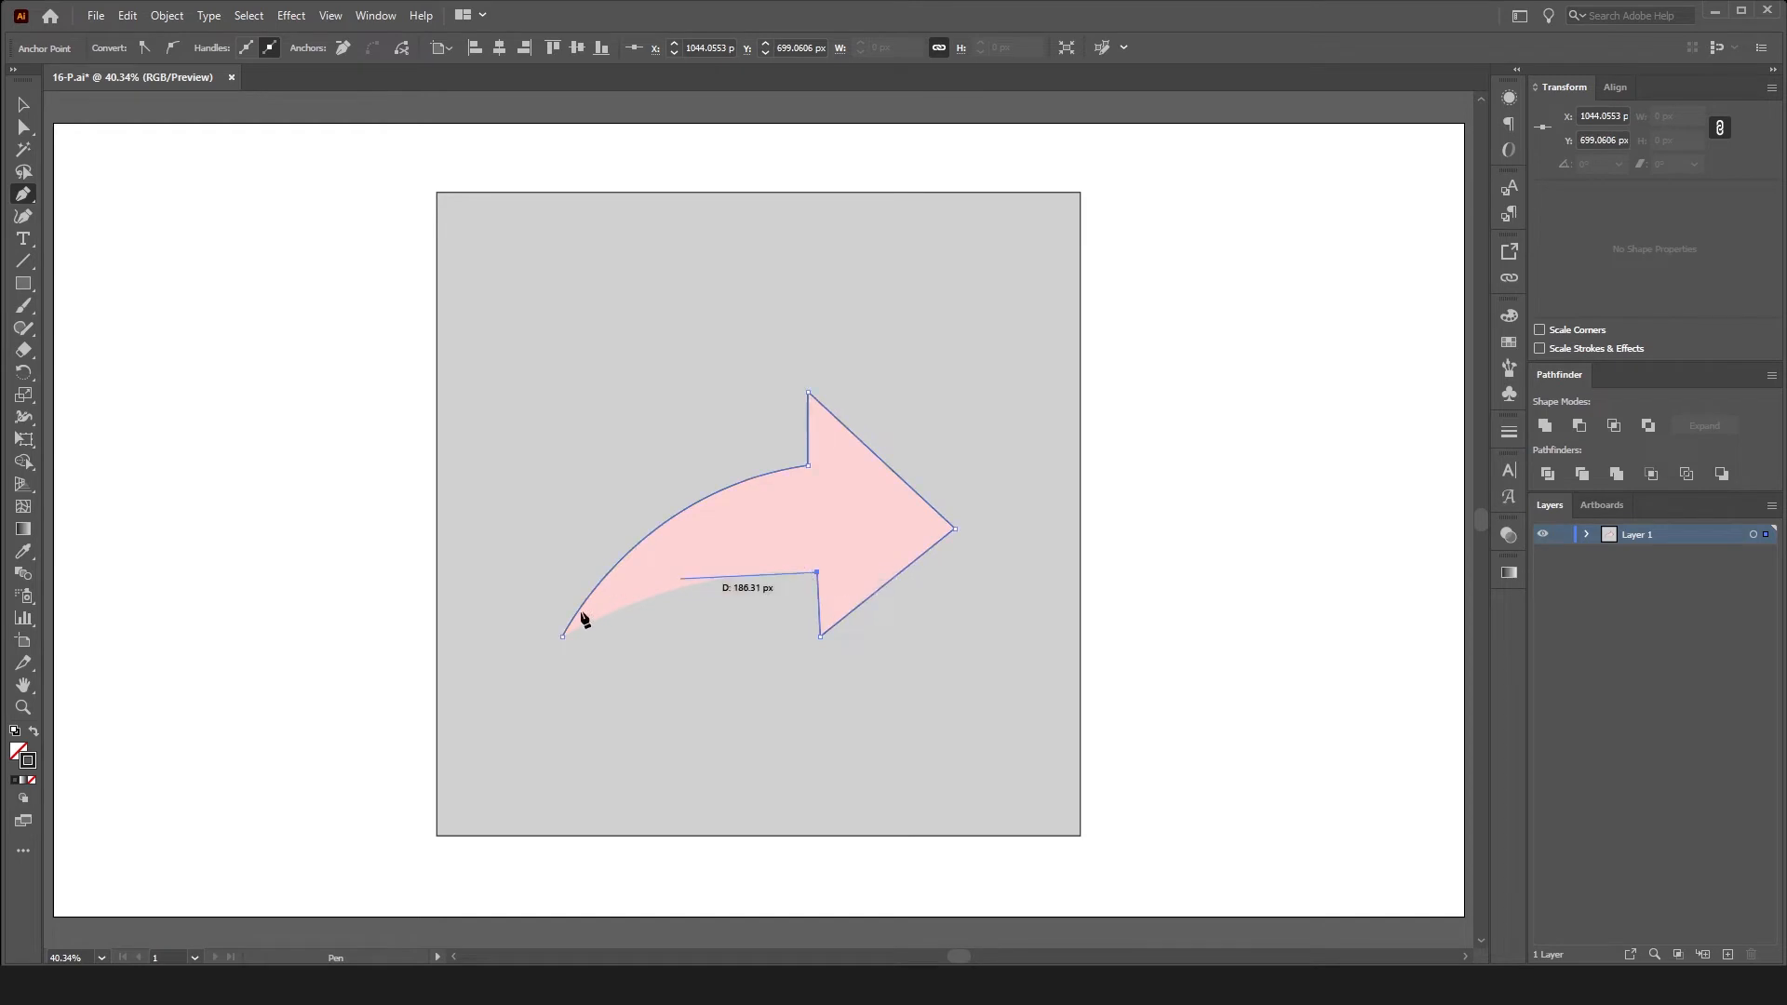
pyautogui.click(562, 636)
pyautogui.moveTo(561, 636); pyautogui.dragTo(425, 719)
pyautogui.click(36, 734)
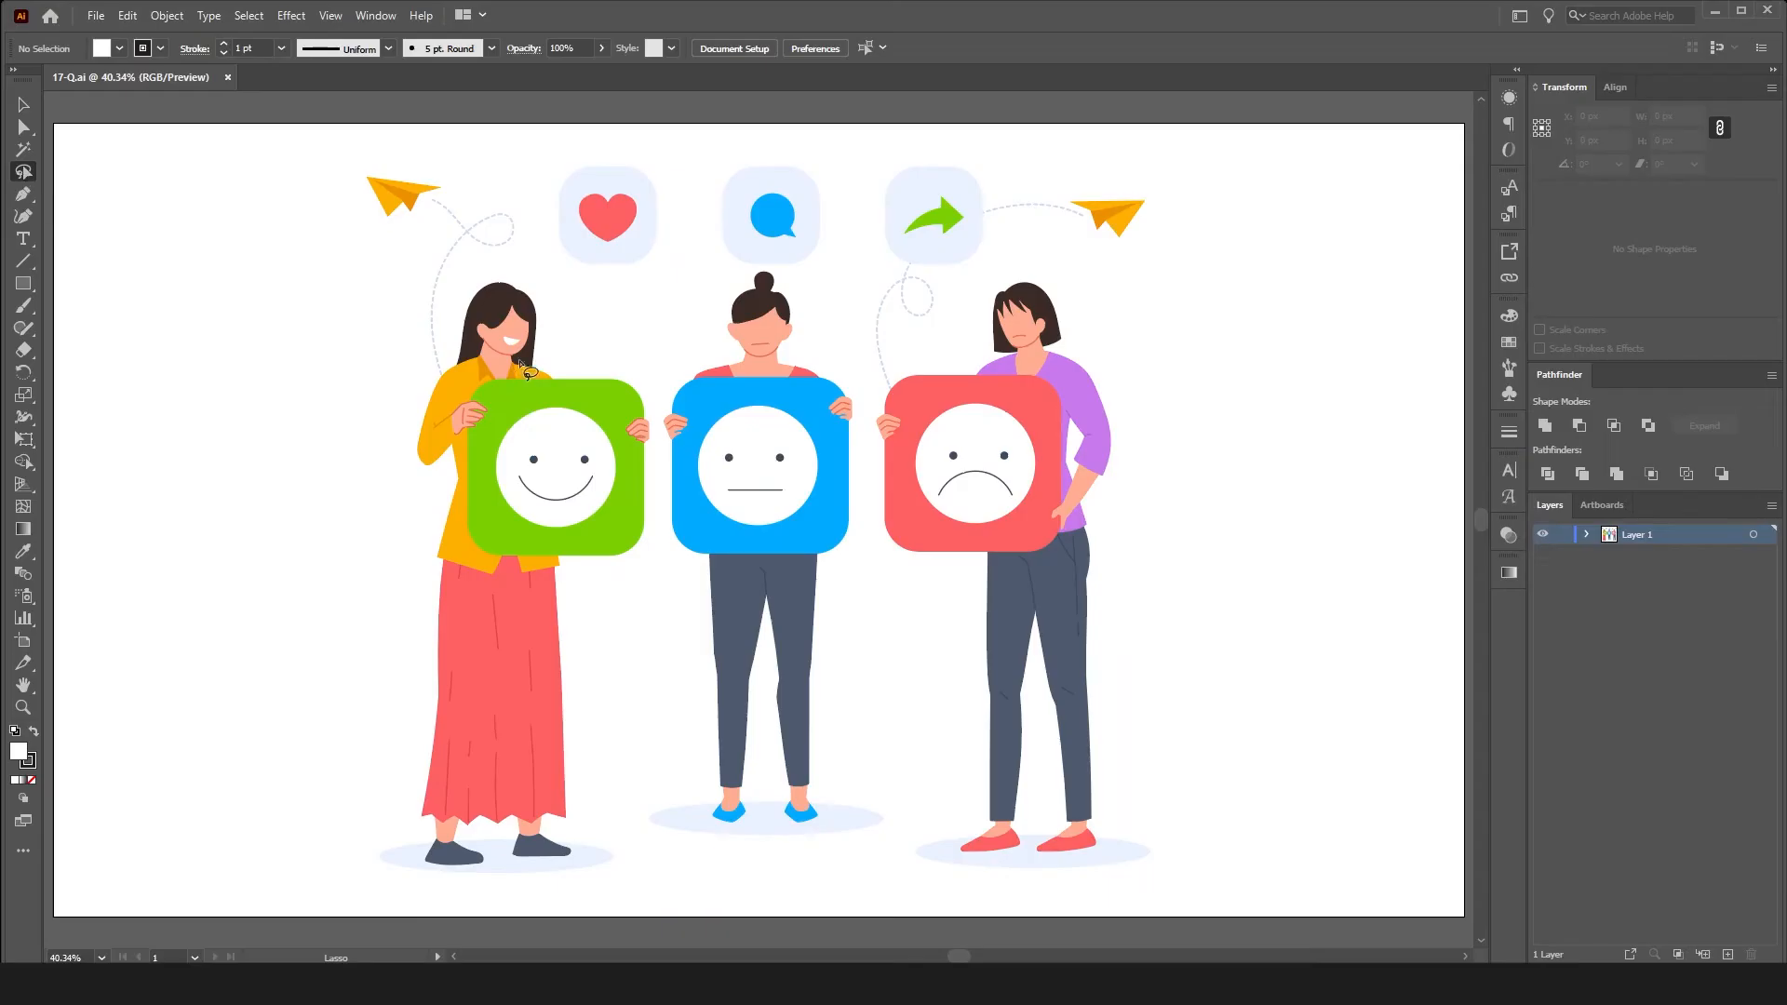
# - Select the anchor points of the red heart icon by encircling it with the Lasso tool
pyautogui.moveTo(645, 146)
pyautogui.mouseDown()
pyautogui.moveTo(499, 154)
pyautogui.moveTo(358, 586)
pyautogui.moveTo(640, 832)
pyautogui.moveTo(688, 186)
pyautogui.moveTo(637, 295)
pyautogui.moveTo(705, 119)
pyautogui.moveTo(609, 149)
pyautogui.moveTo(563, 256)
pyautogui.moveTo(668, 295)
pyautogui.moveTo(690, 186)
pyautogui.moveTo(642, 141)
pyautogui.mouseUp()
pyautogui.click(687, 180)
pyautogui.click(717, 237)
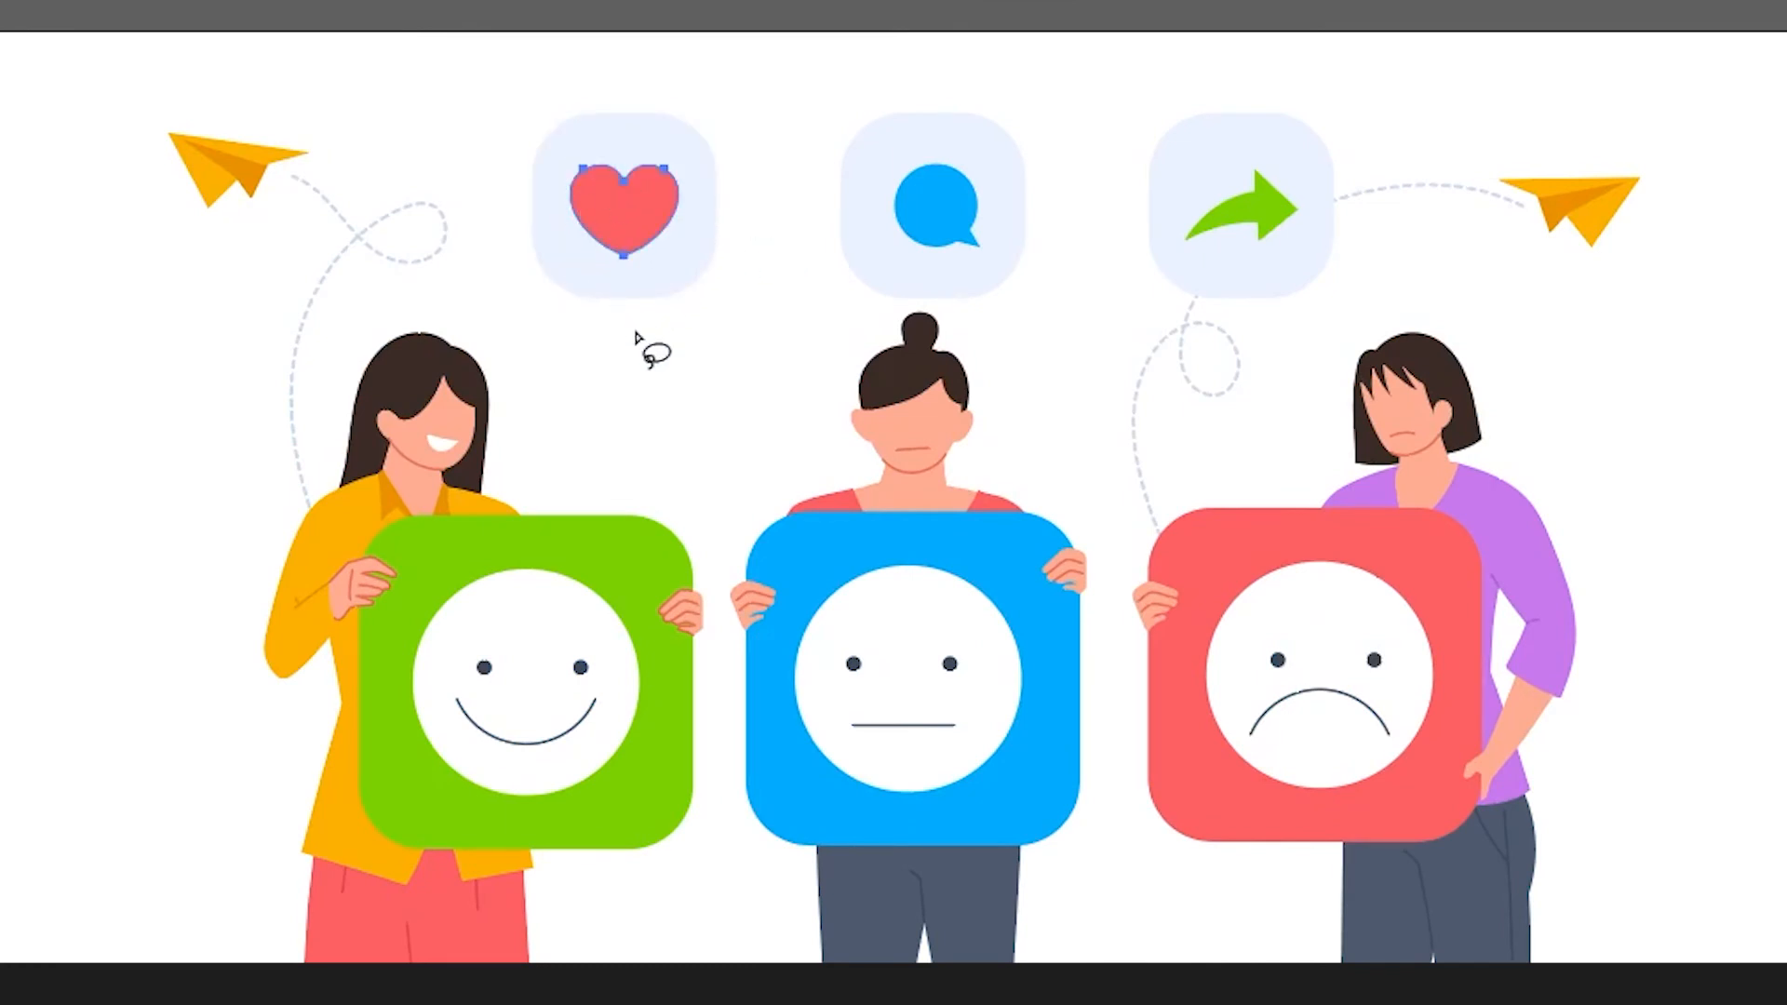
pyautogui.click(646, 349)
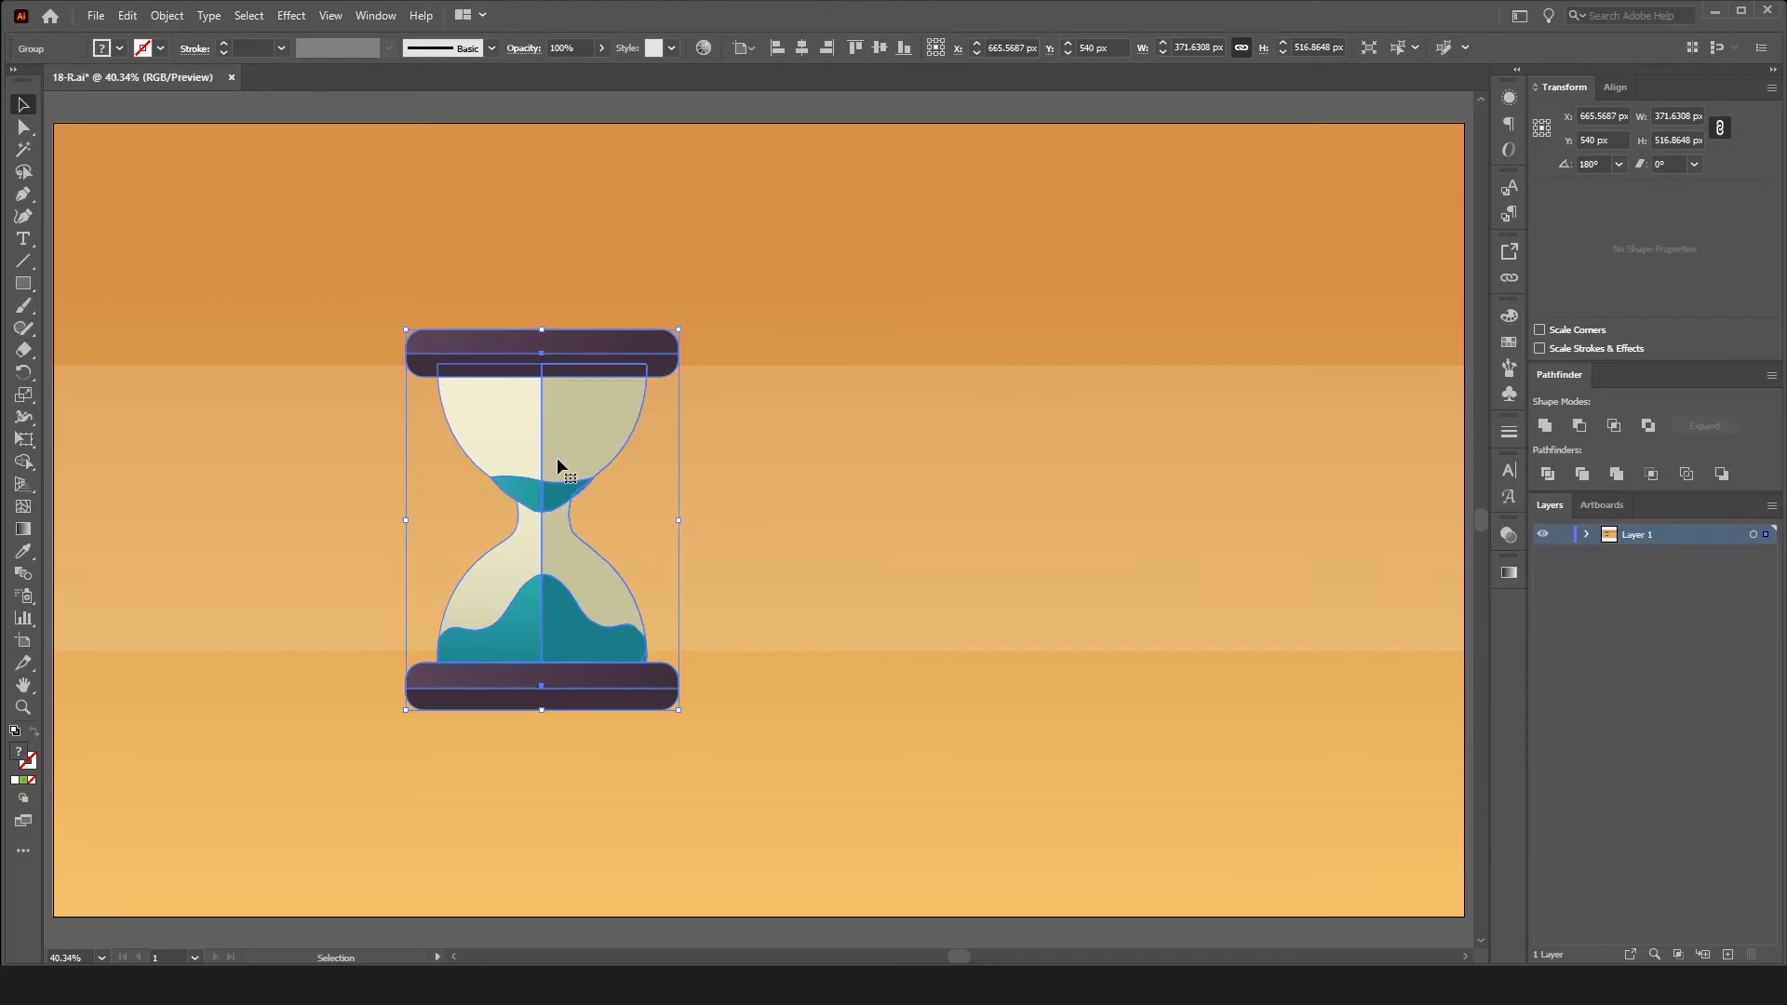
# - Turn the hourglass upside down by rotating it 180° about its centre with the Rotate tool
pyautogui.press('r')
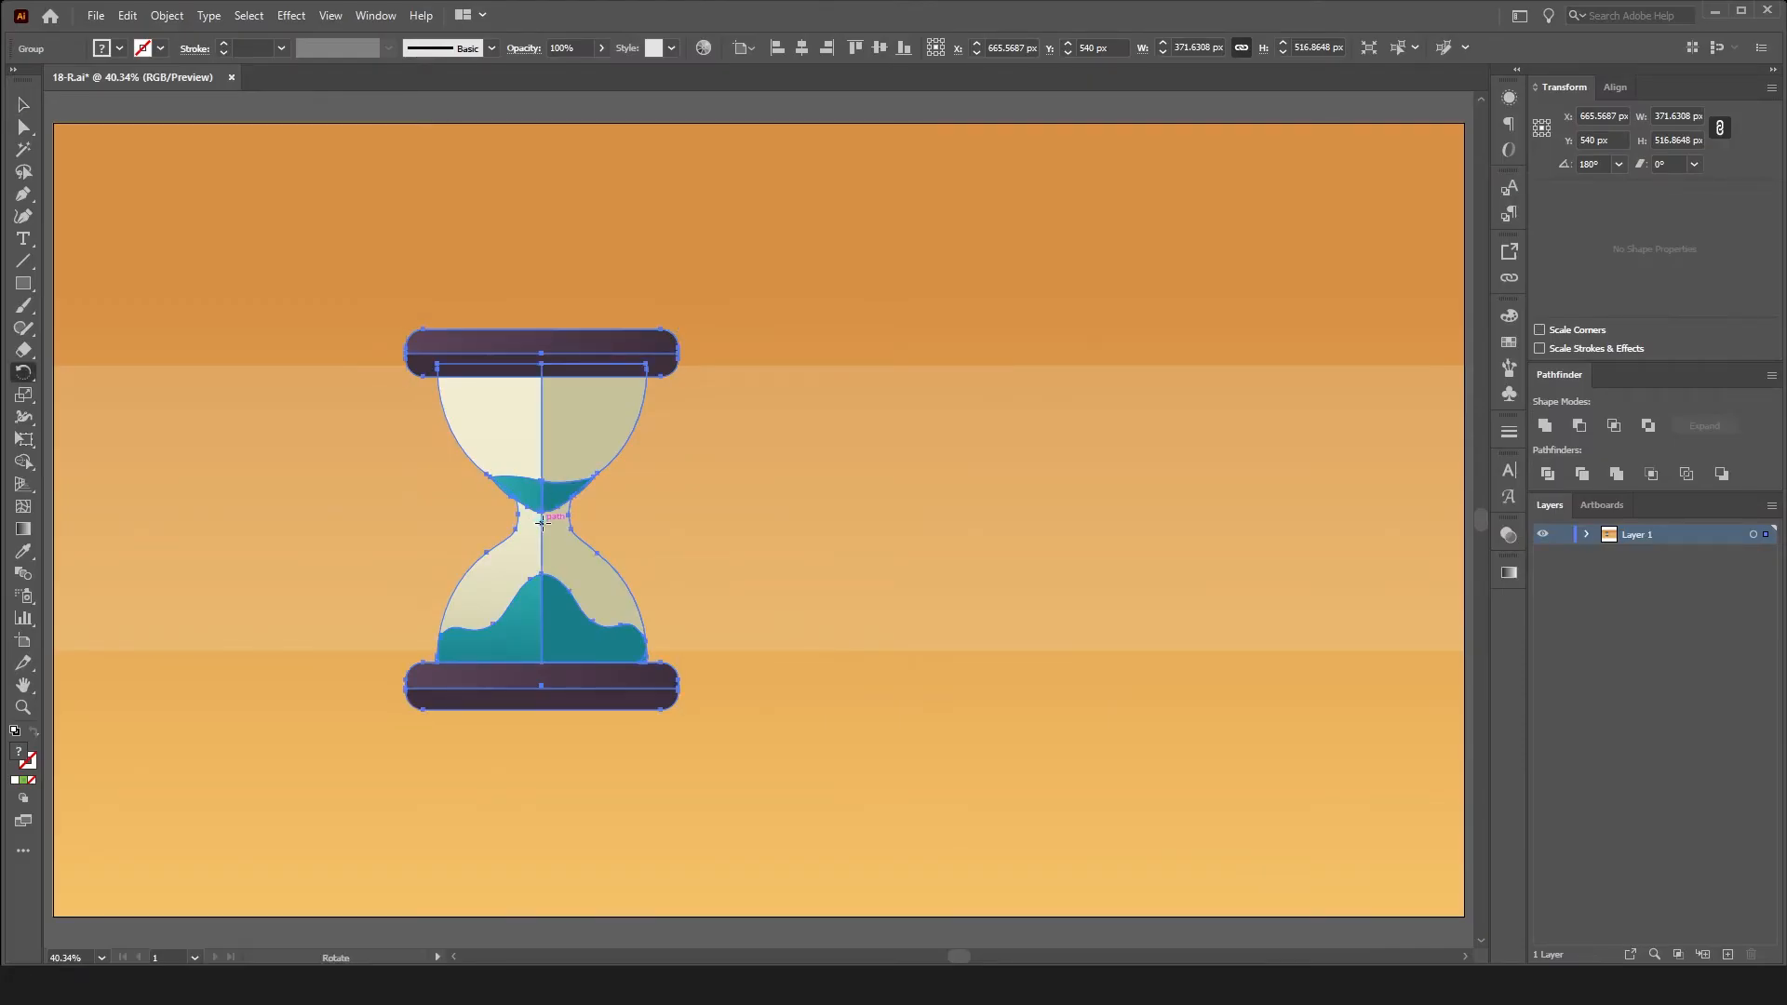
pyautogui.moveTo(543, 549); pyautogui.dragTo(543, 468)
pyautogui.press('v')
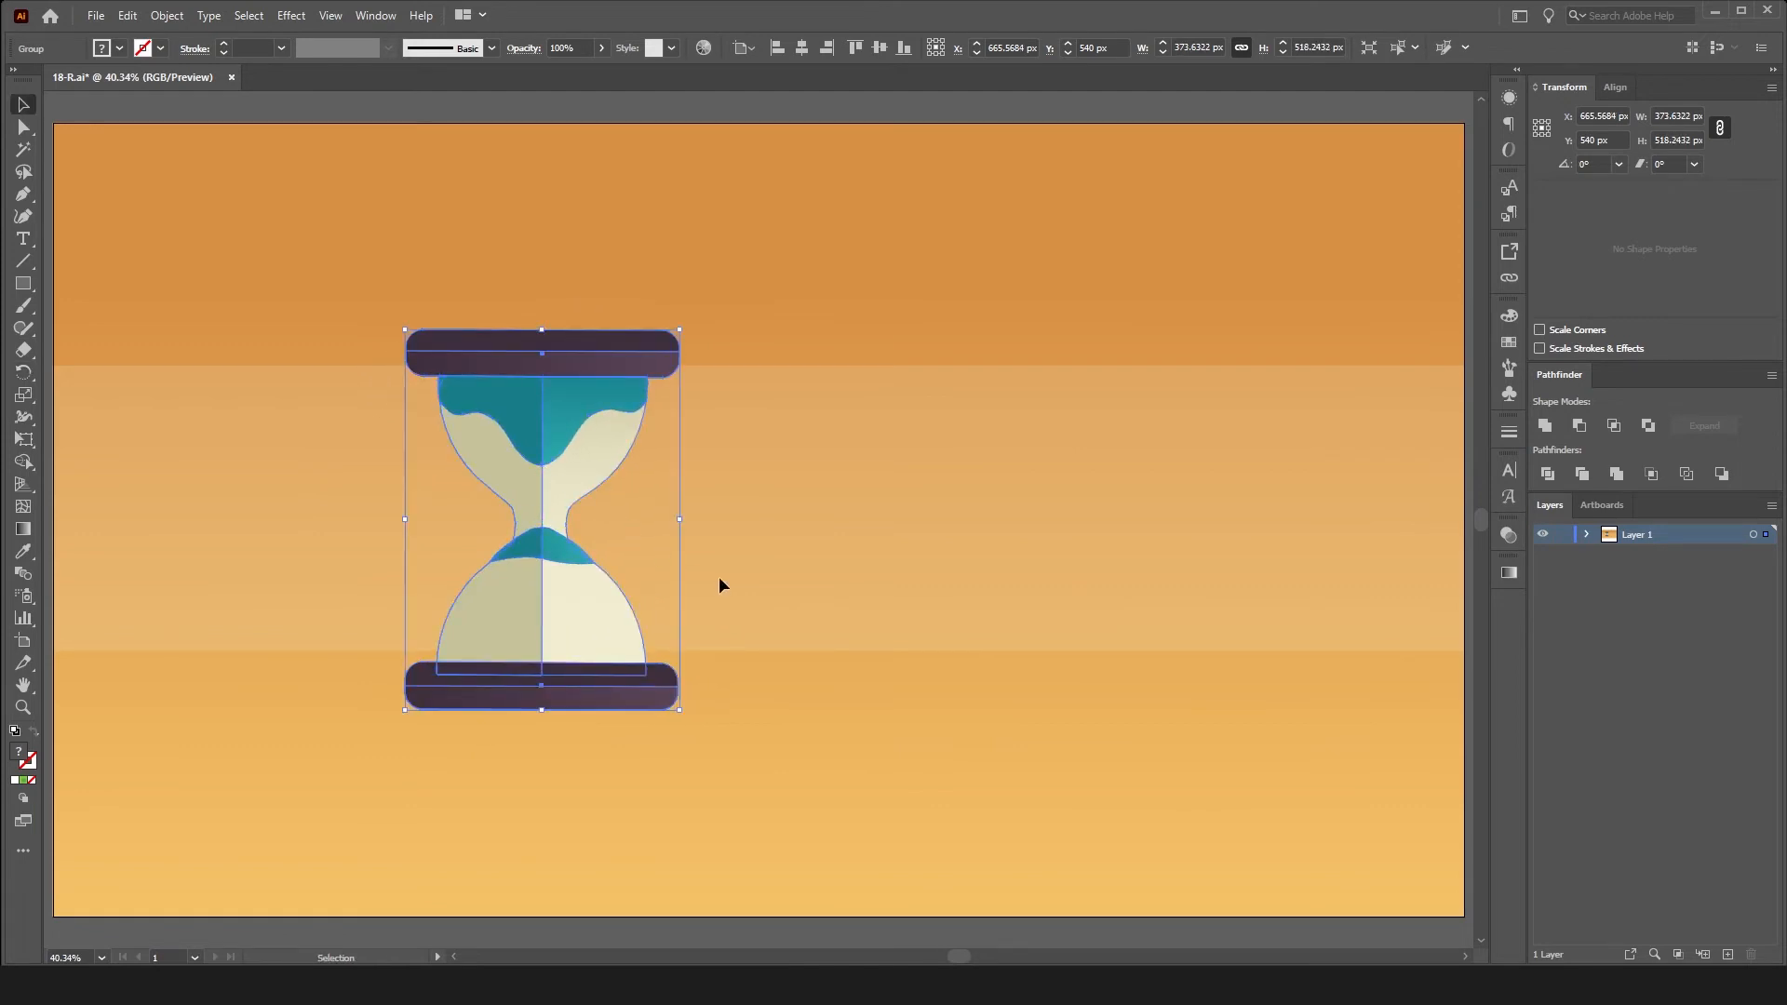
# - Turn the hourglass freehand by about 180° around its centre with the Rotate tool and move it towards the artboard's centre
pyautogui.click(719, 577)
pyautogui.click(550, 626)
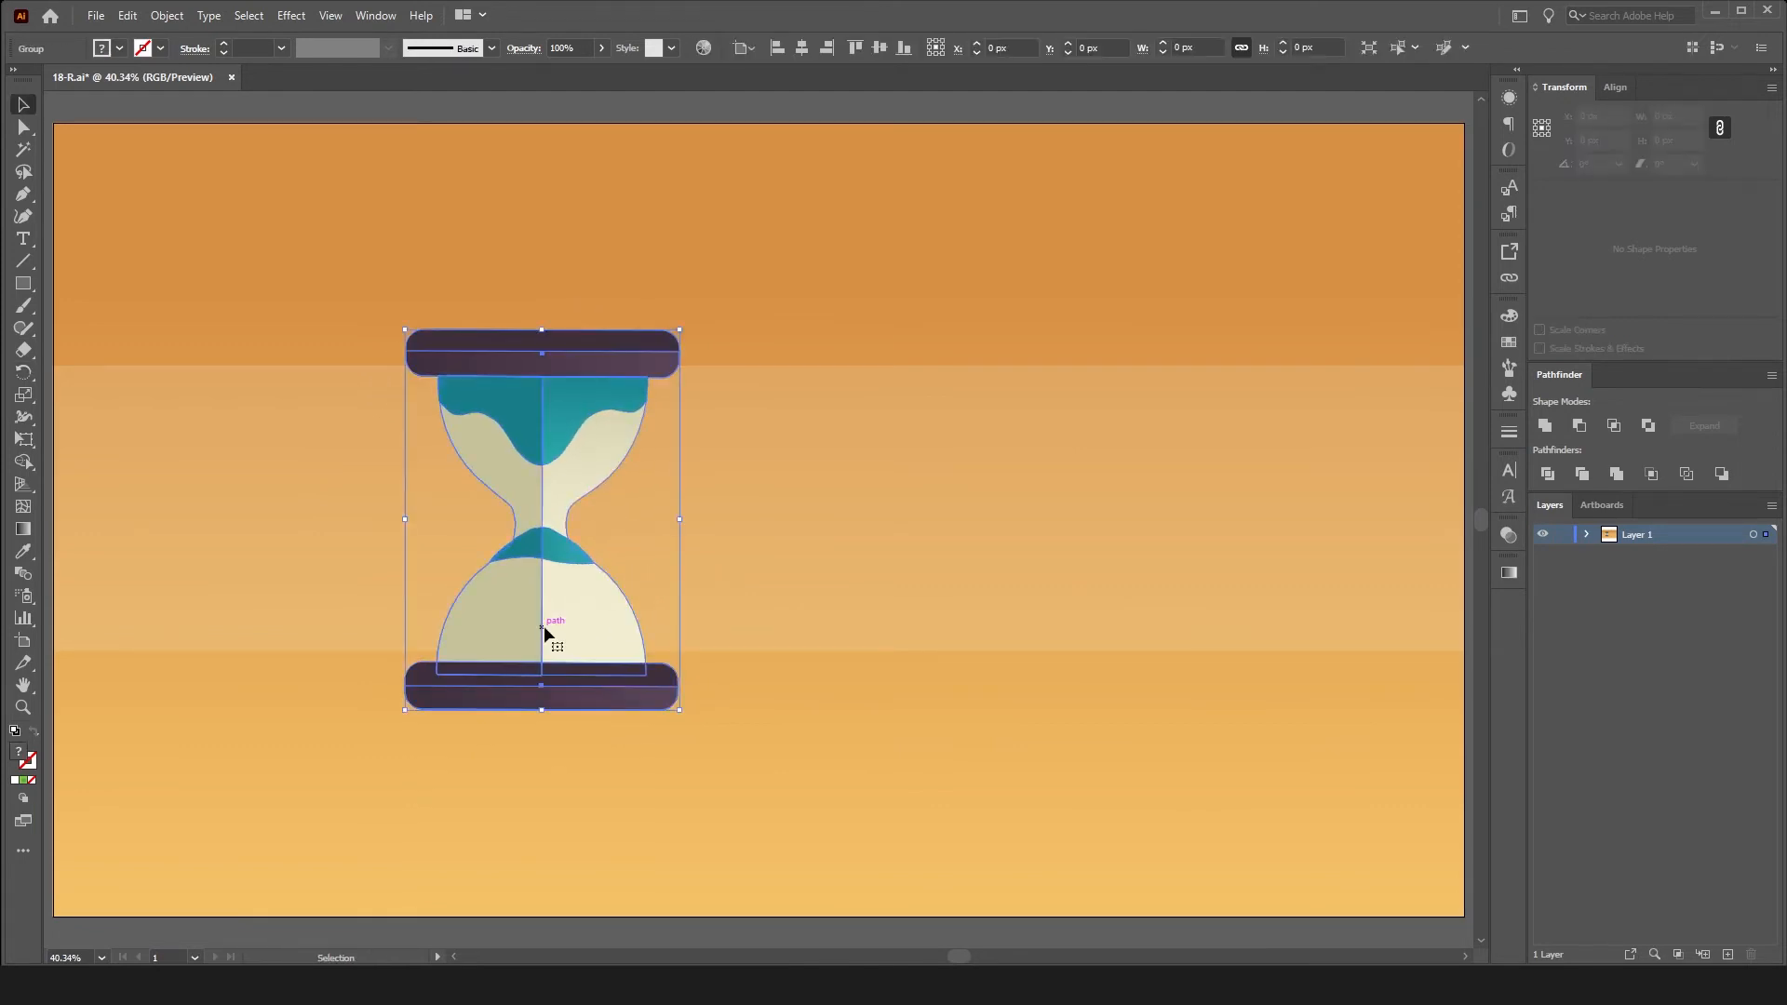
pyautogui.press('r')
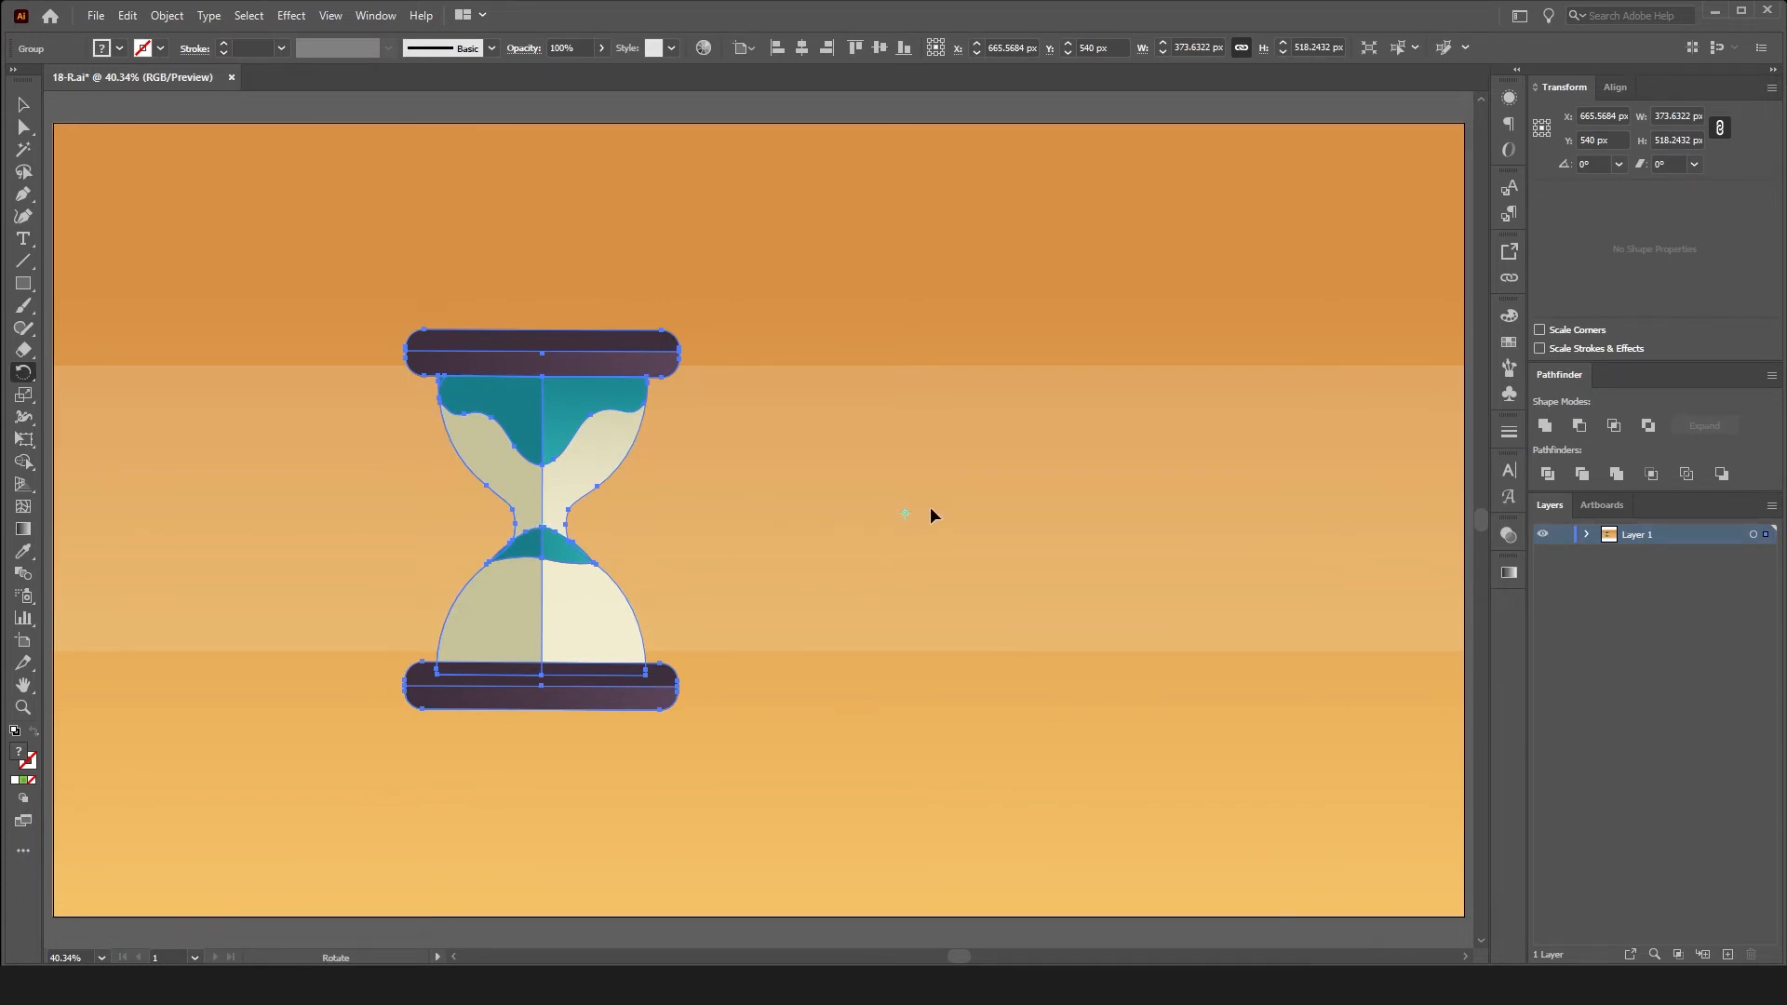
pyautogui.moveTo(970, 518); pyautogui.dragTo(869, 540)
pyautogui.moveTo(892, 511); pyautogui.dragTo(922, 532)
pyautogui.press('v')
pyautogui.press('r')
pyautogui.moveTo(709, 540); pyautogui.dragTo(426, 510)
pyautogui.press('v')
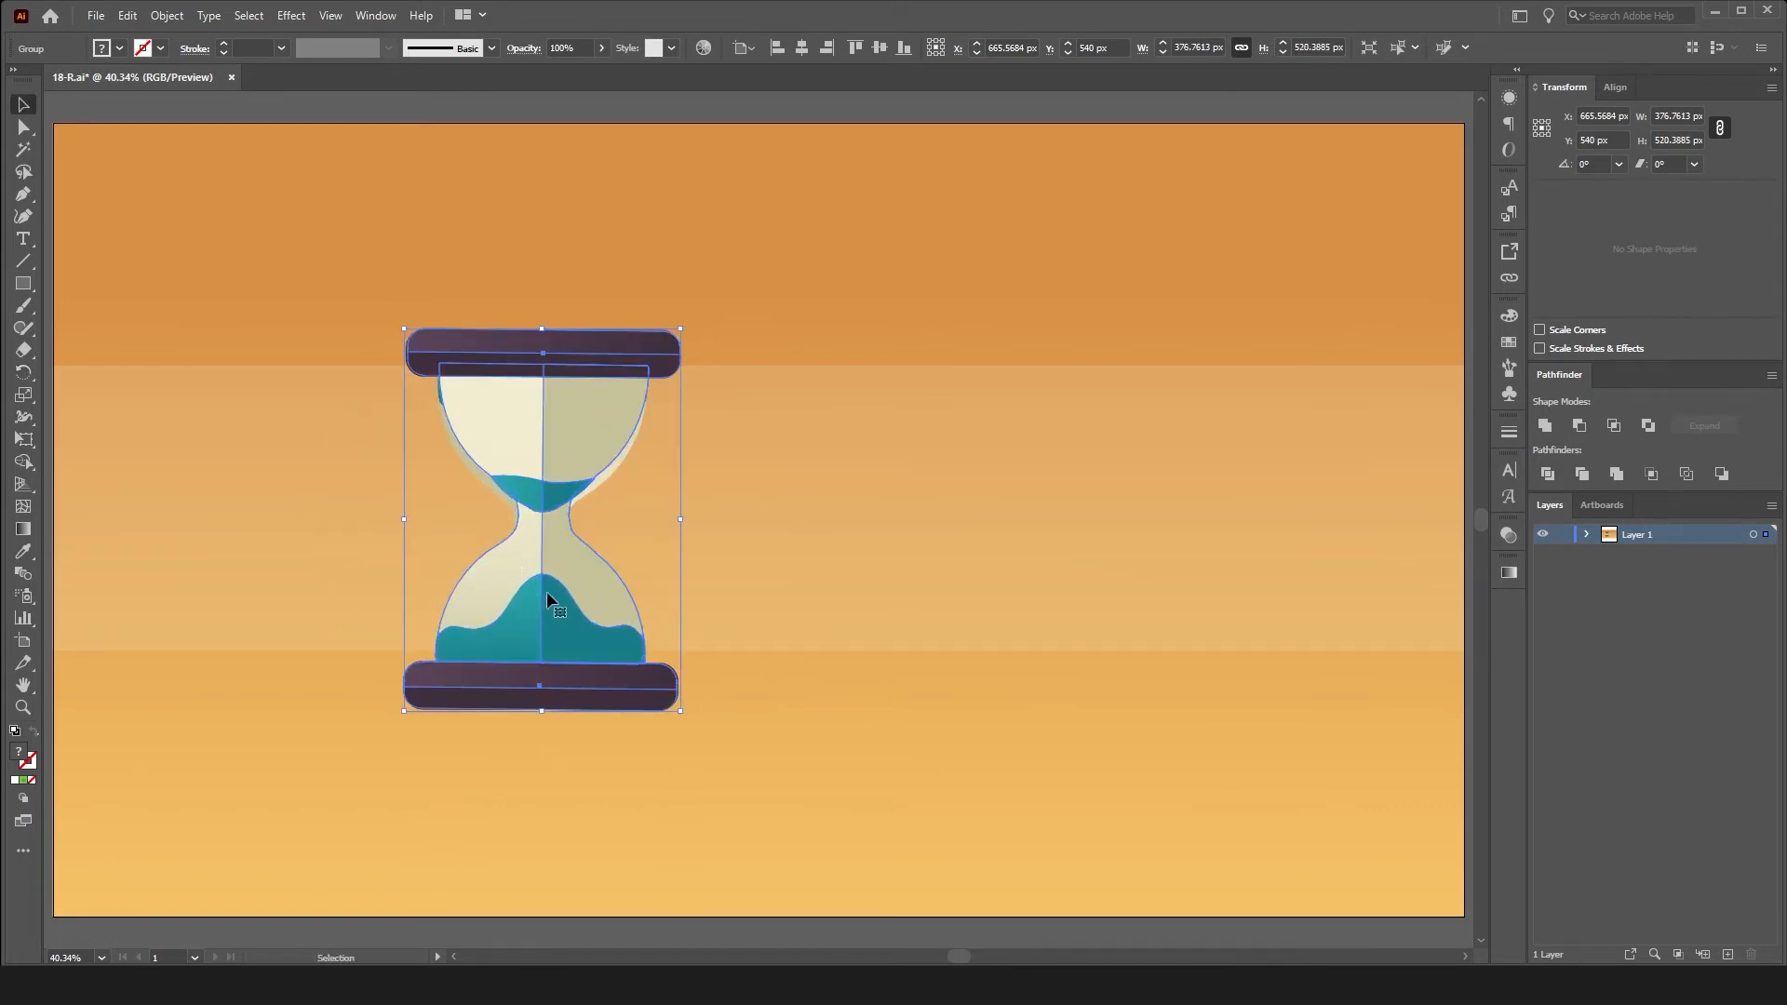
pyautogui.moveTo(585, 602); pyautogui.dragTo(886, 600)
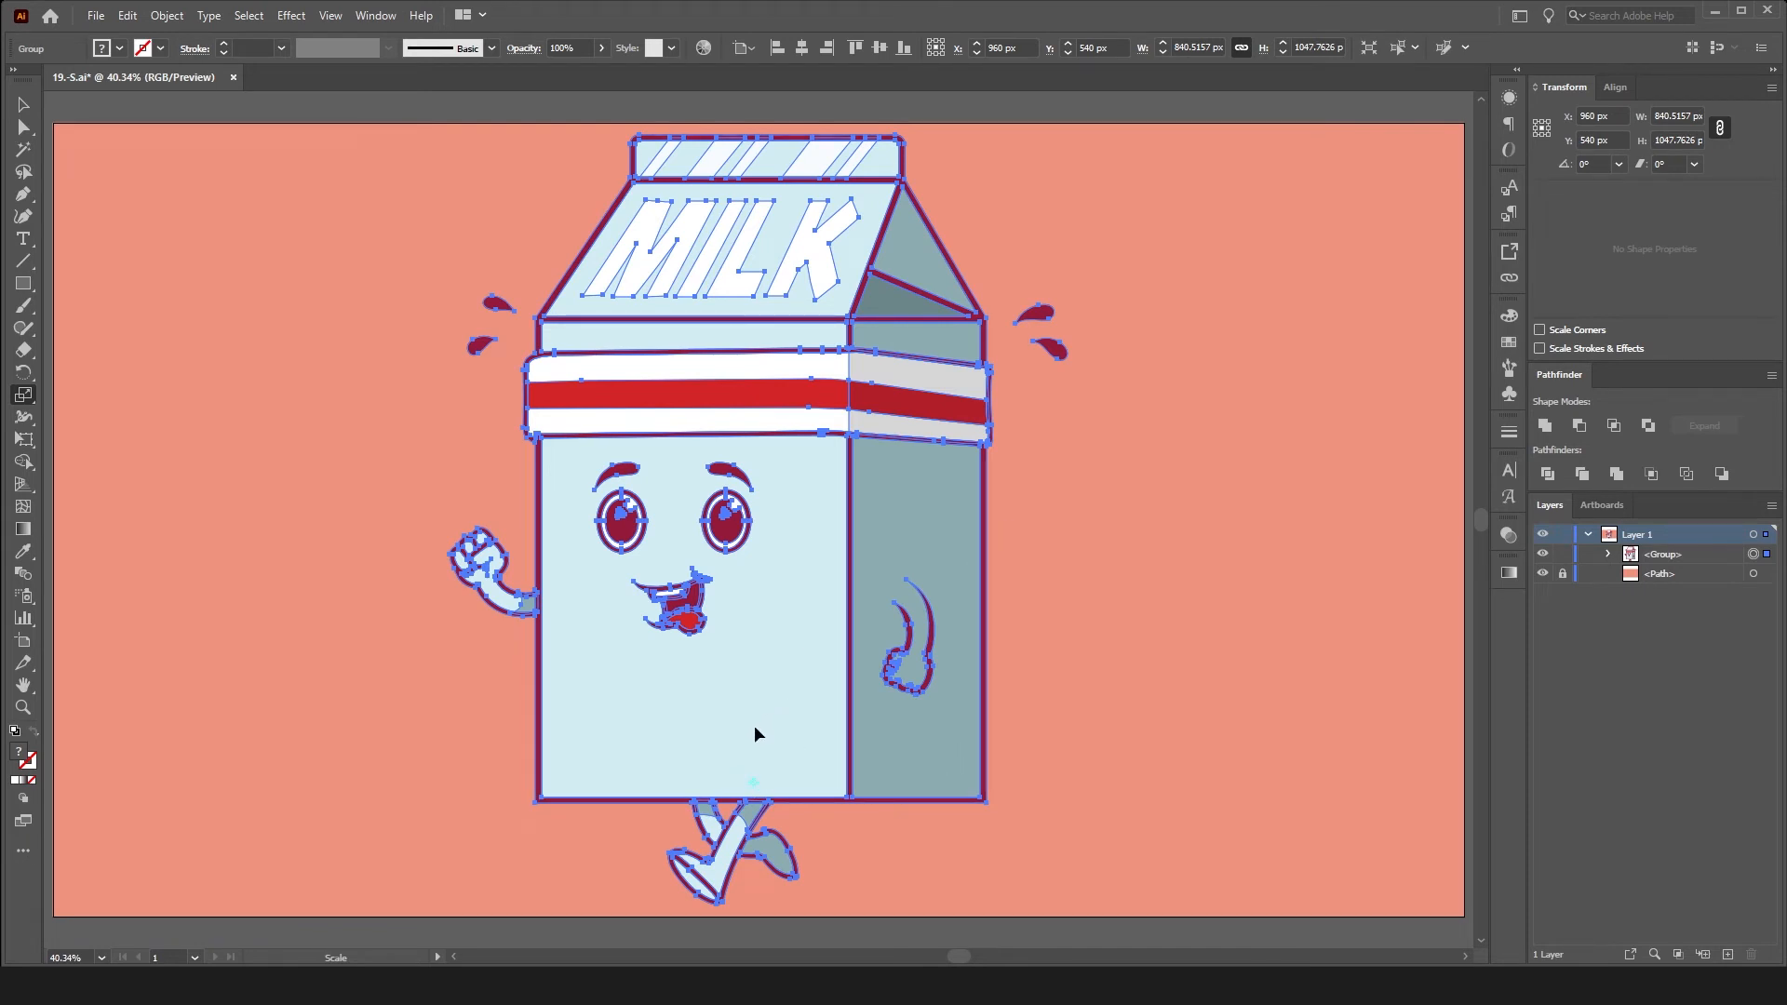
# - Squash the milk carton vertically to about 792 px high, and enlarge it with the Scale tool to about 1101 × 1038 px, shifted upward
pyautogui.moveTo(753, 737)
pyautogui.mouseDown()
pyautogui.moveTo(751, 700)
pyautogui.moveTo(750, 752)
pyautogui.mouseUp()
pyautogui.press('v')
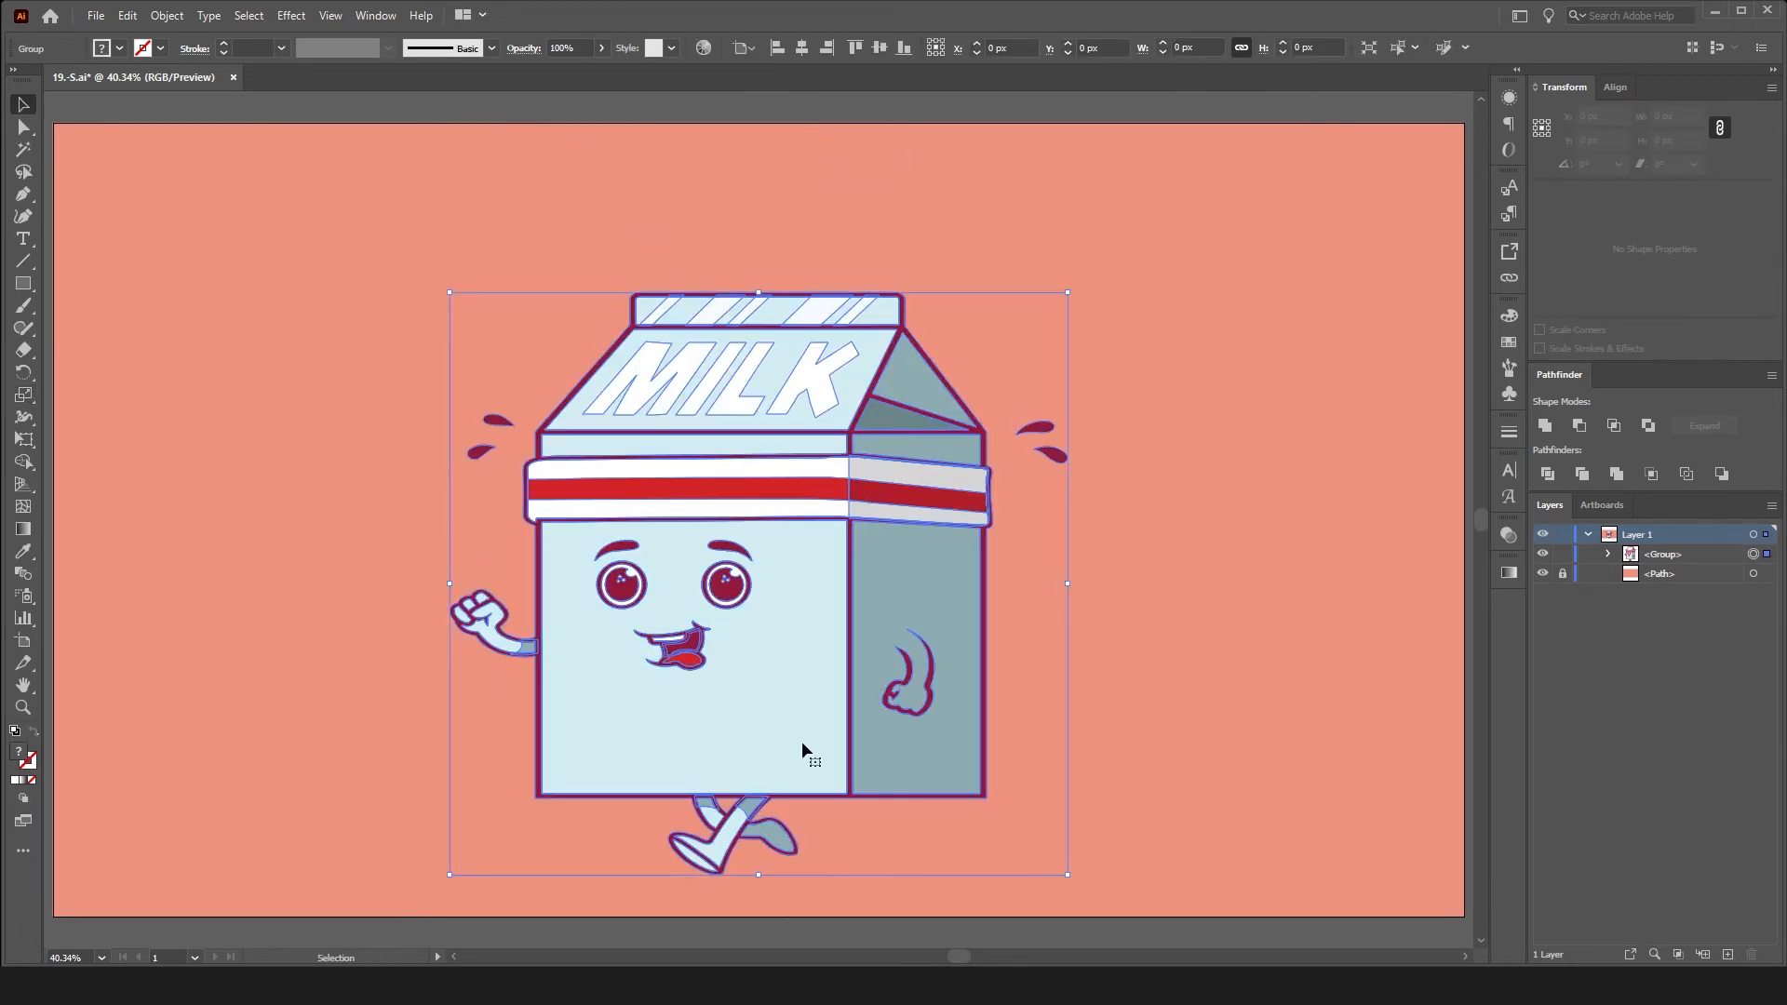
pyautogui.press('s')
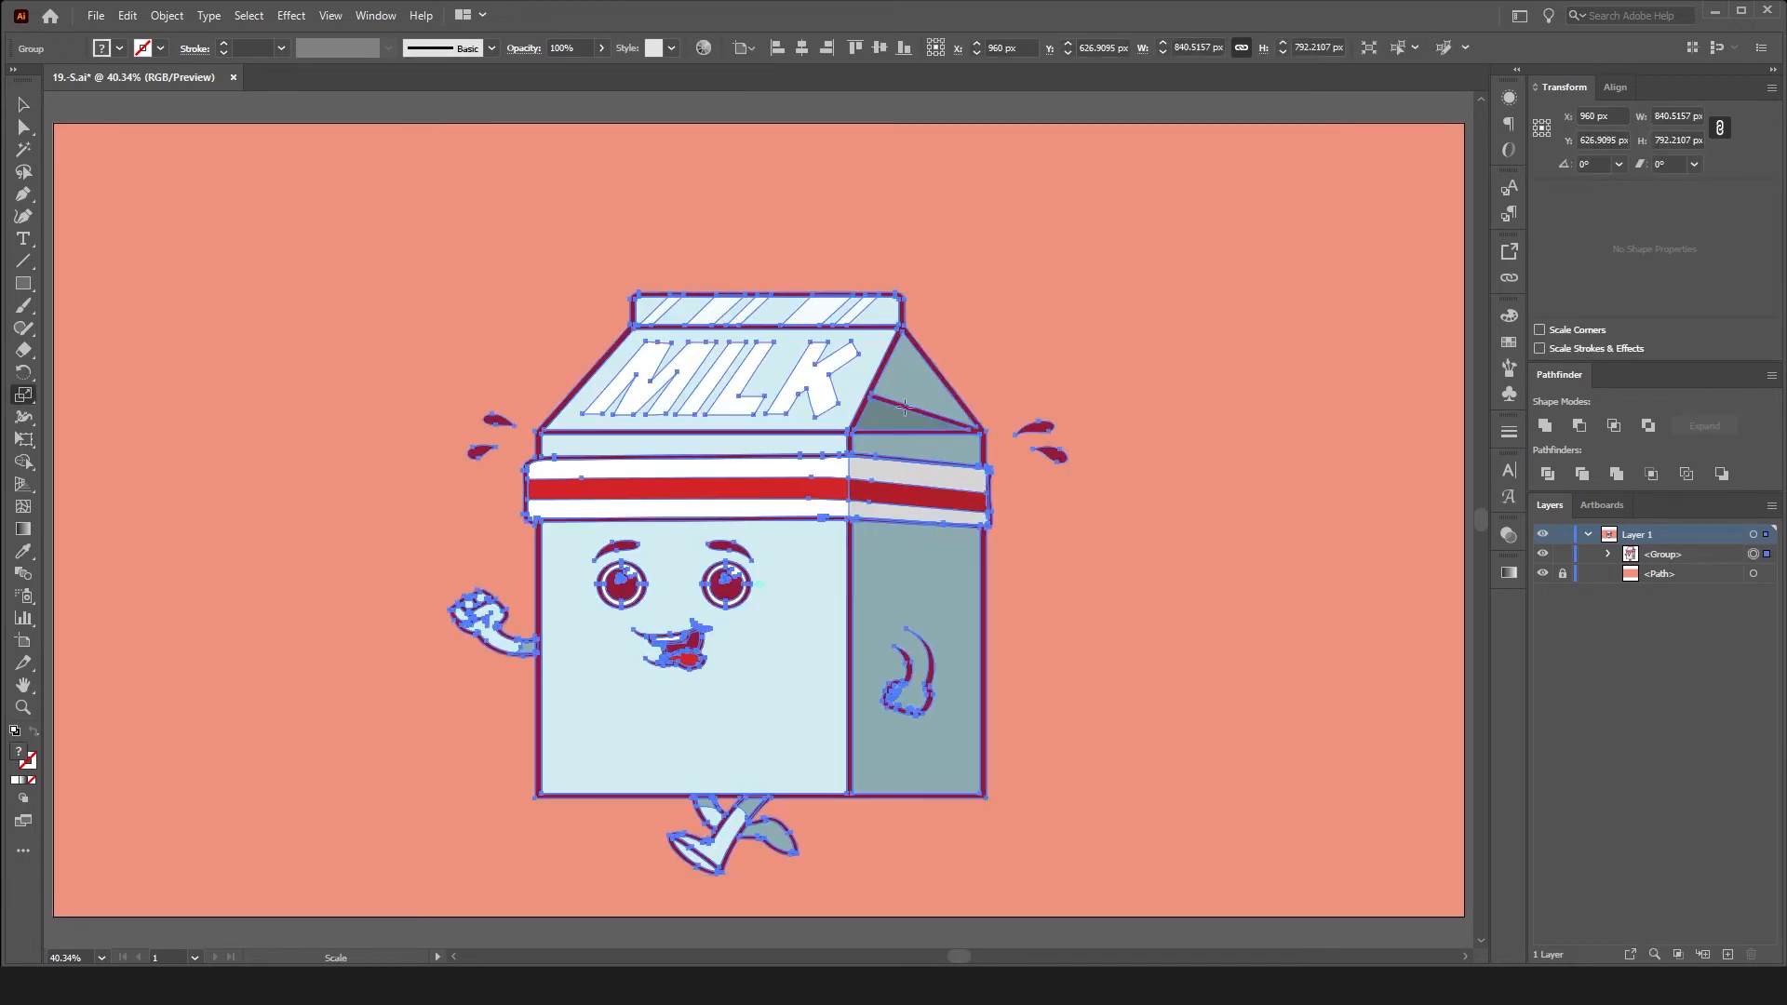
pyautogui.moveTo(905, 407); pyautogui.dragTo(986, 324)
pyautogui.press('v')
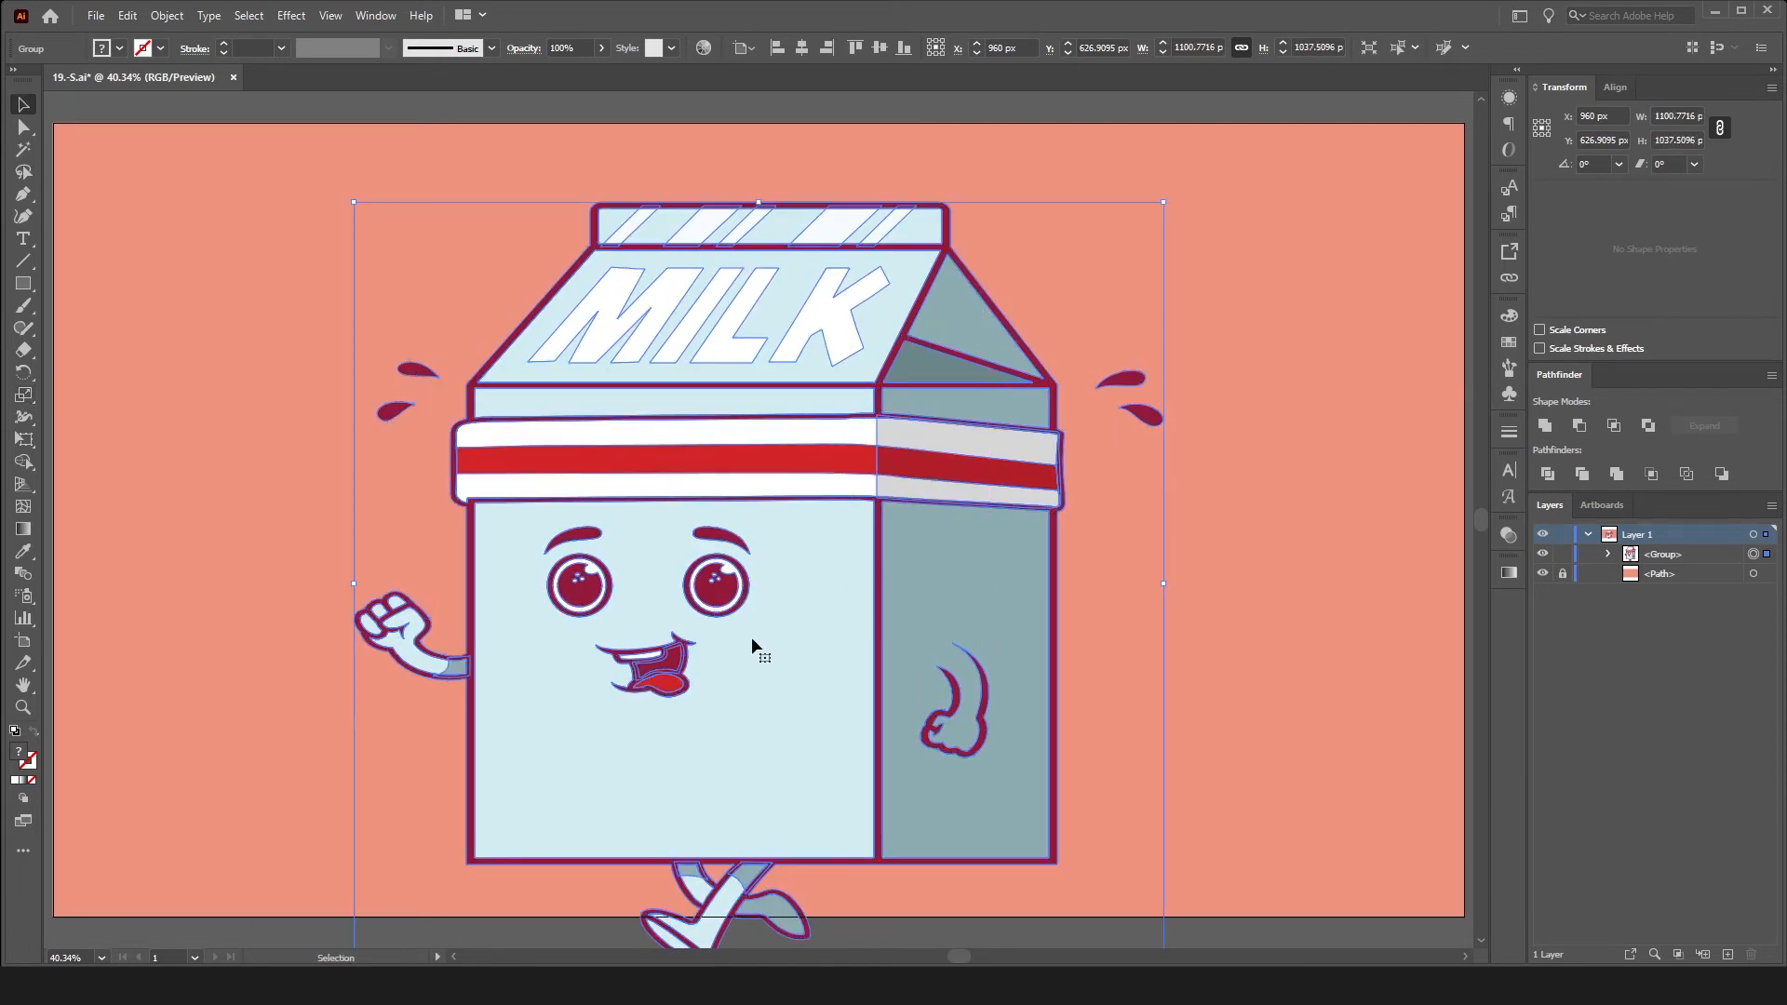
pyautogui.moveTo(751, 637); pyautogui.dragTo(754, 578)
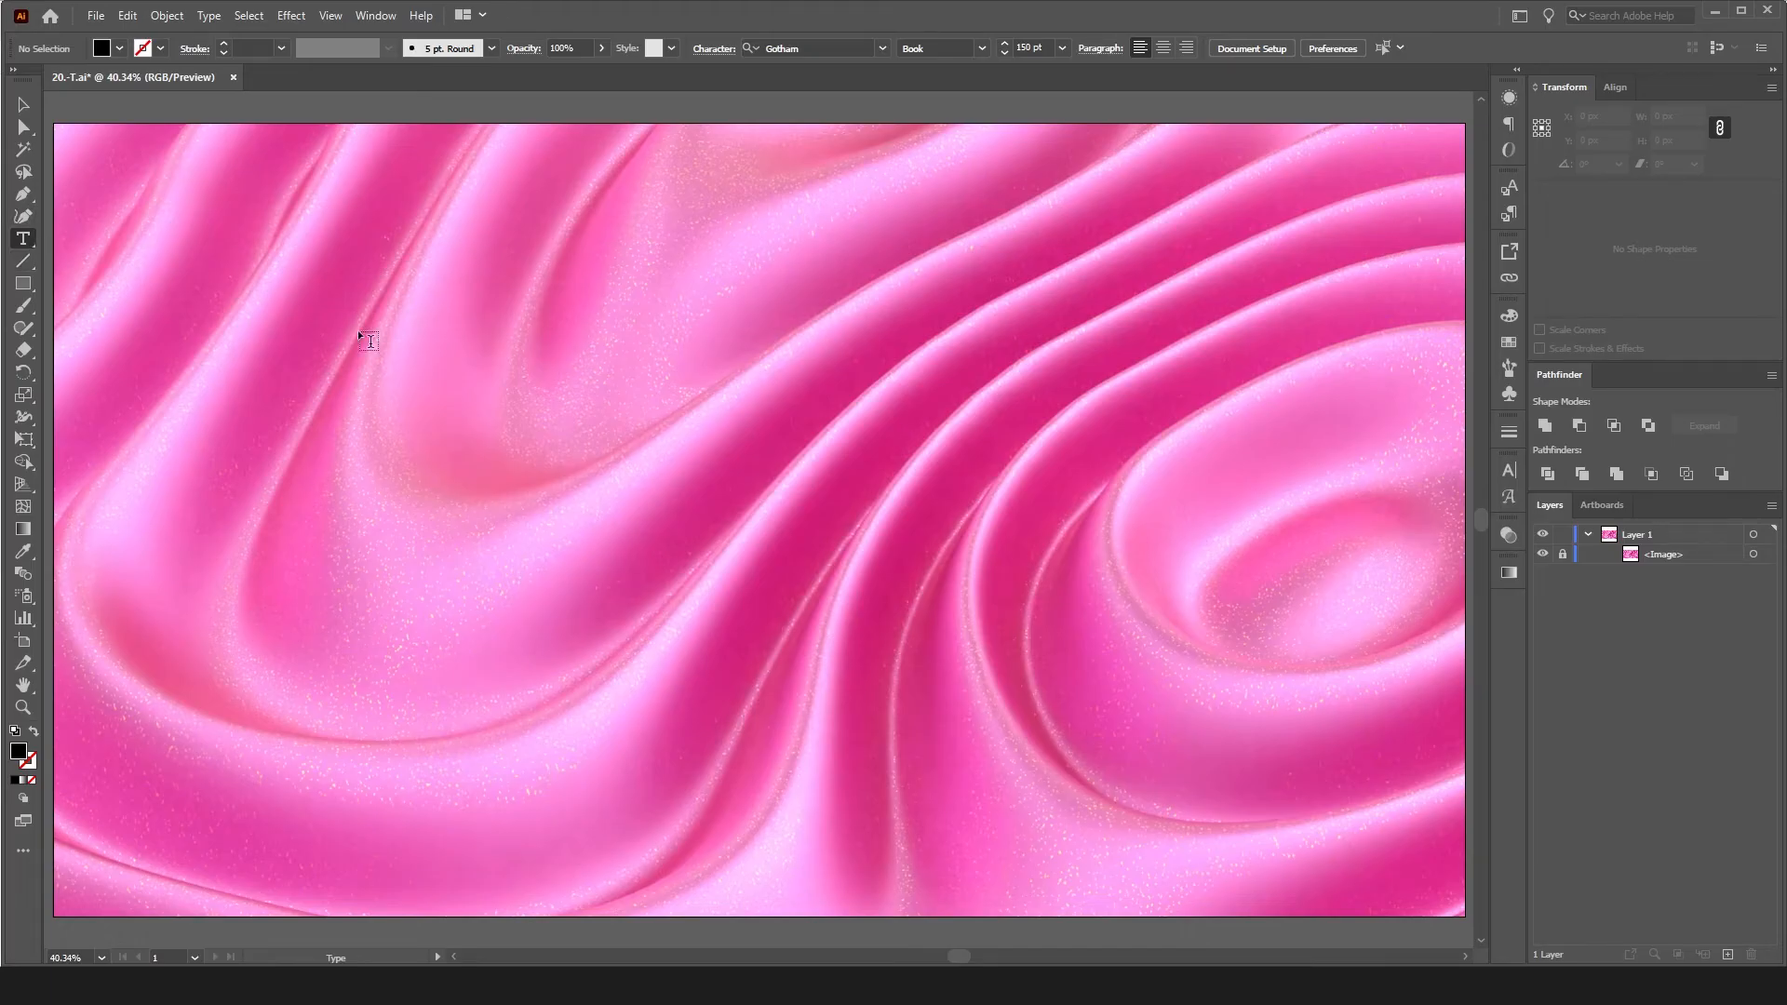
# - Create an area text frame about 1213 × 344 px over the pink swirl background with the Type tool
pyautogui.moveTo(265, 315); pyautogui.dragTo(1272, 743)
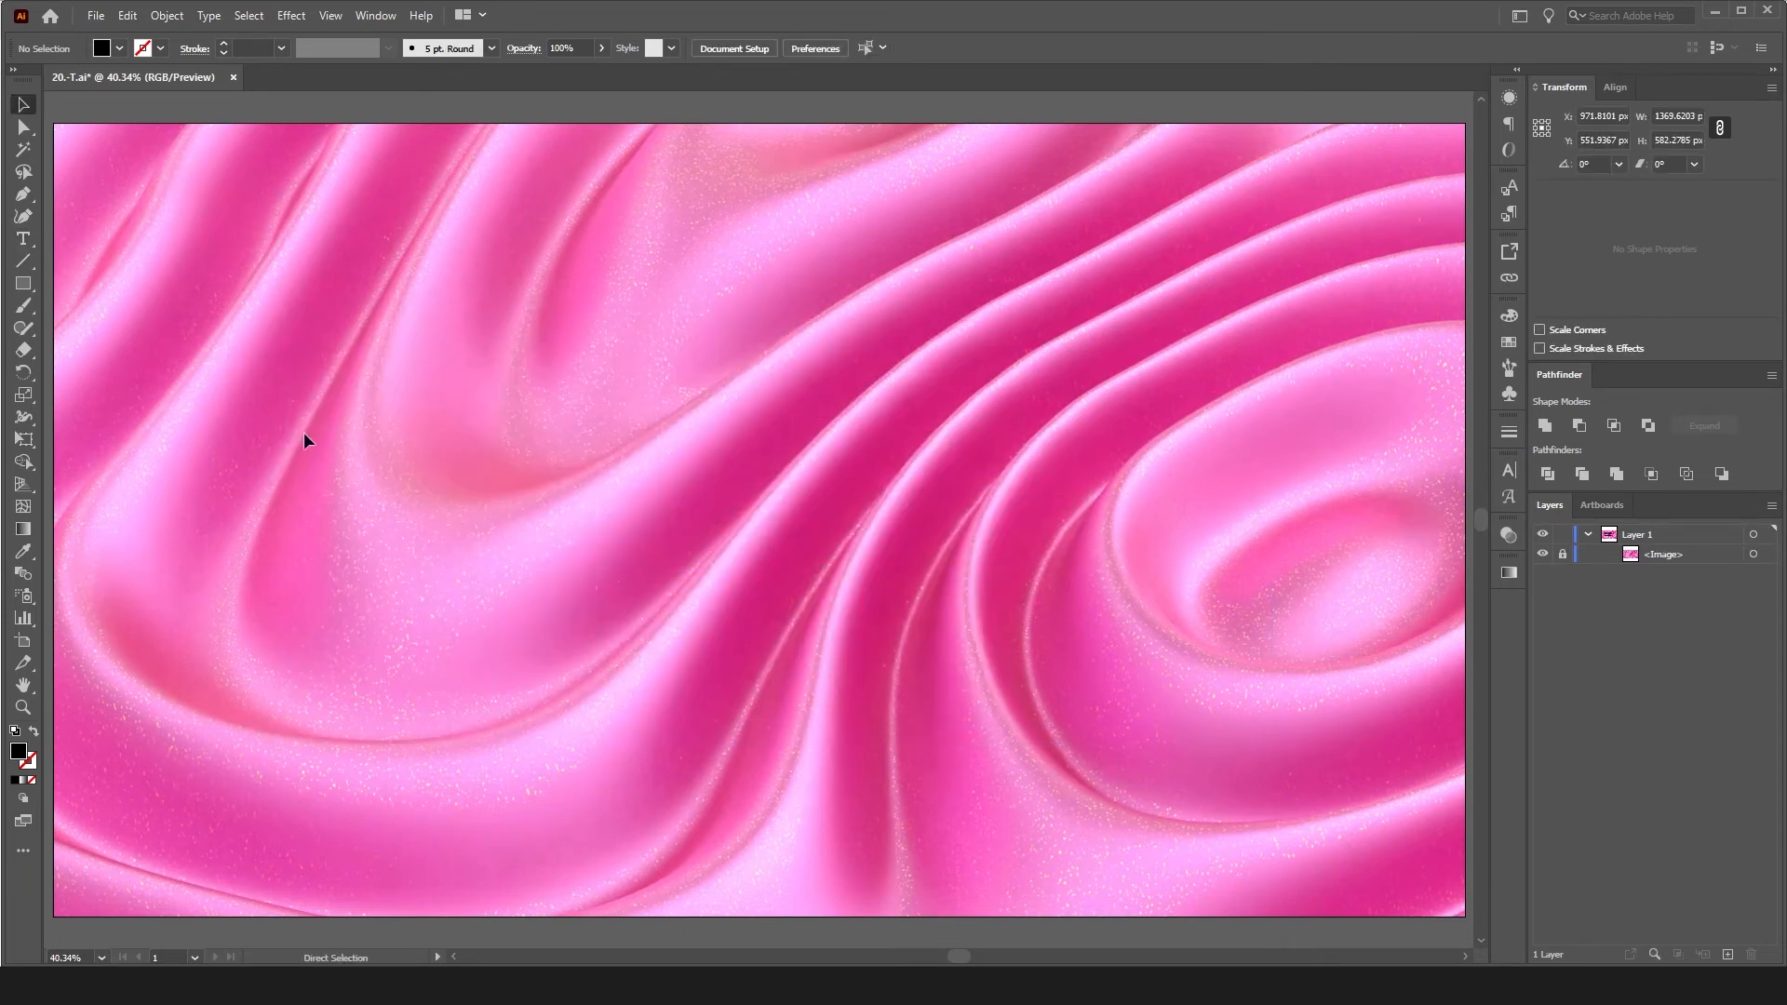
pyautogui.press('t')
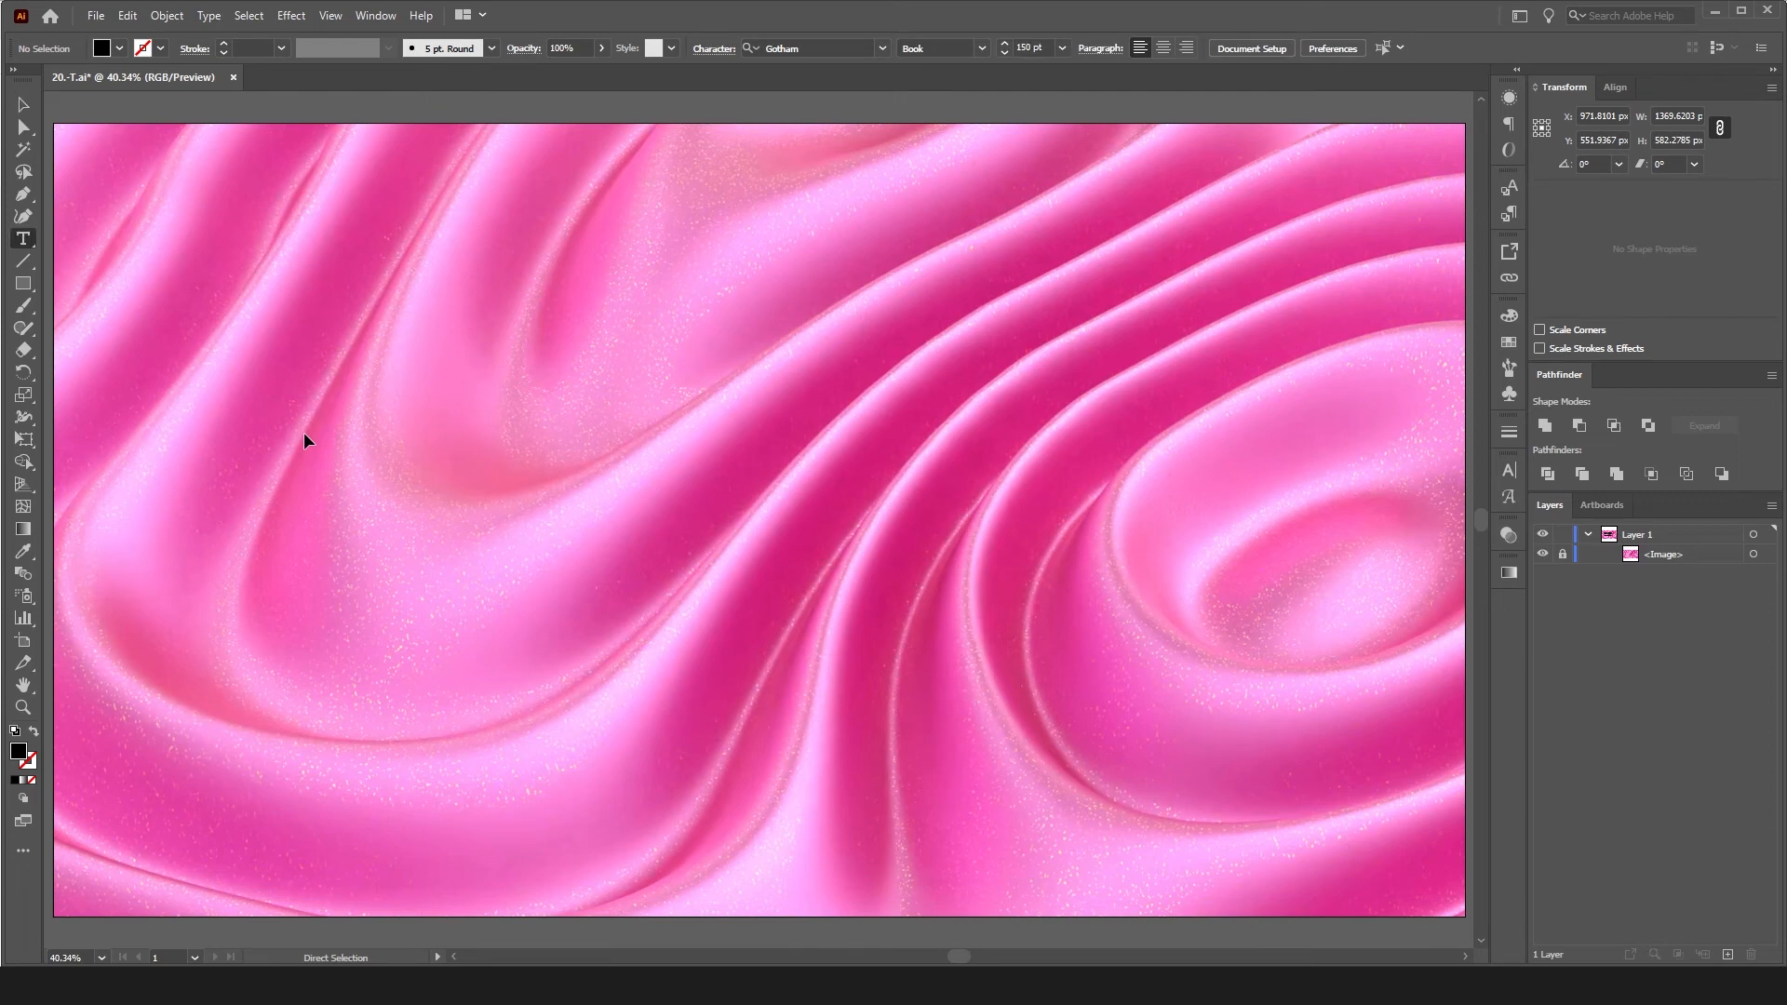
pyautogui.click(303, 405)
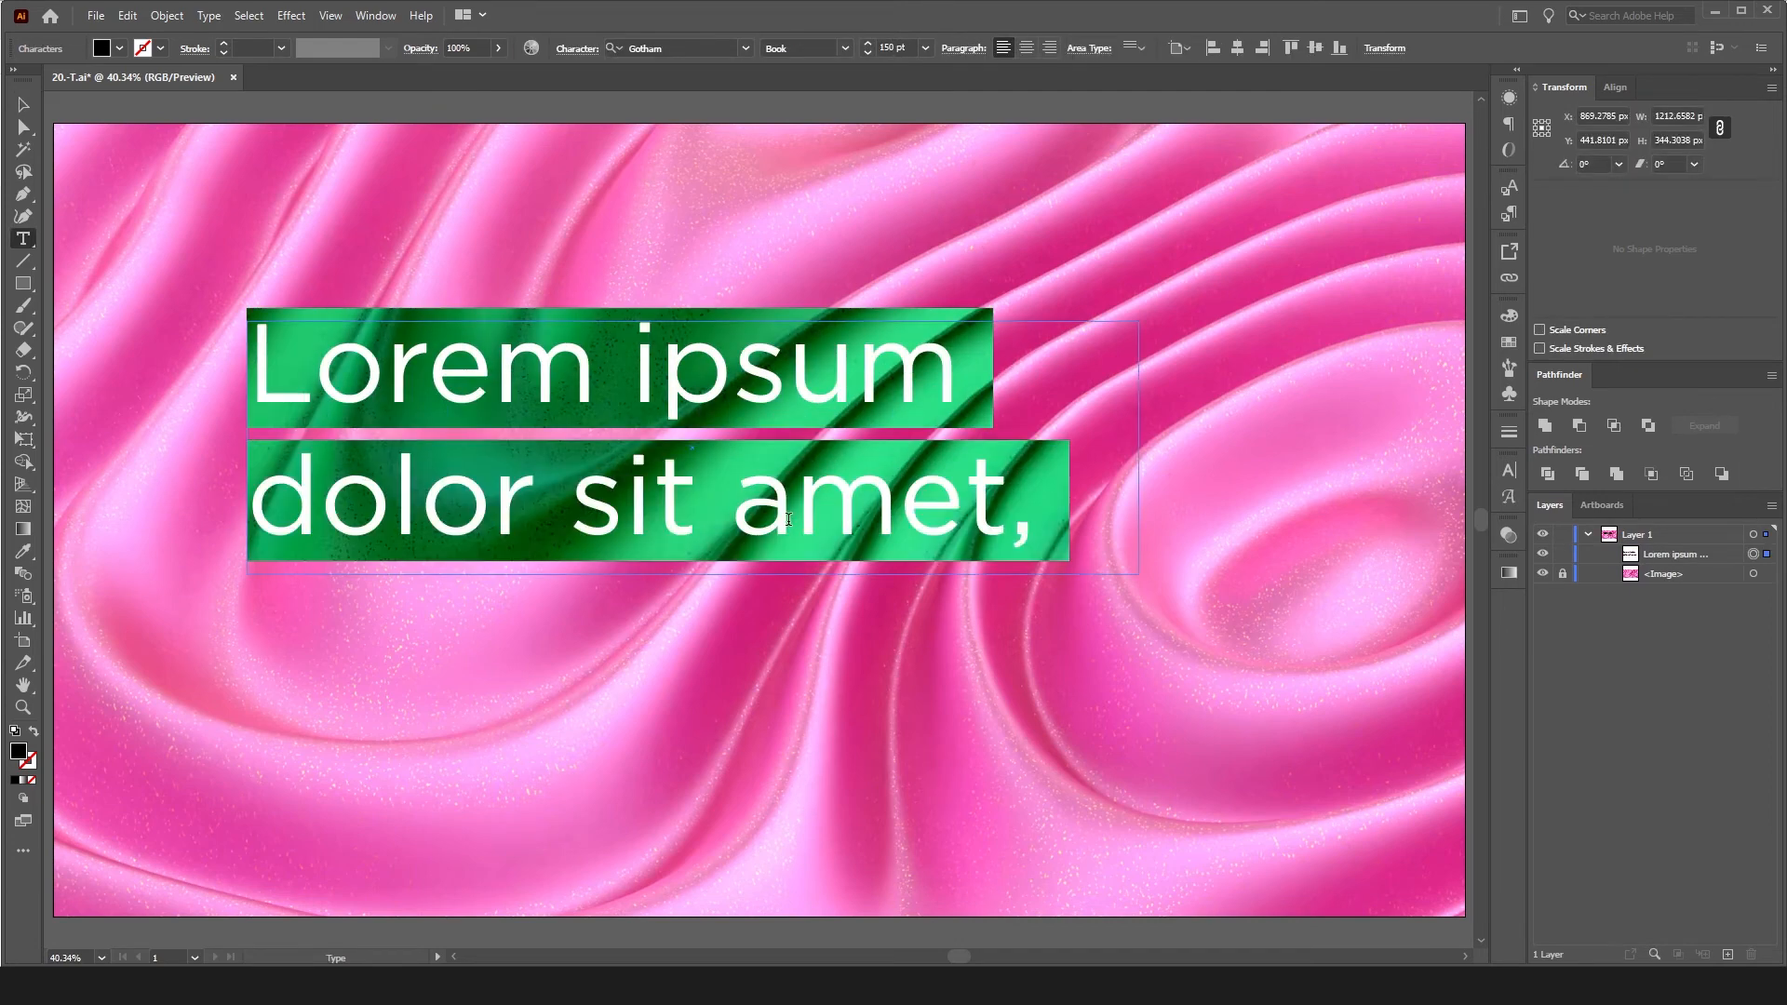
# - Replace the placeholder text in the frame with "Music is the strongest form of magic"
pyautogui.write('m')
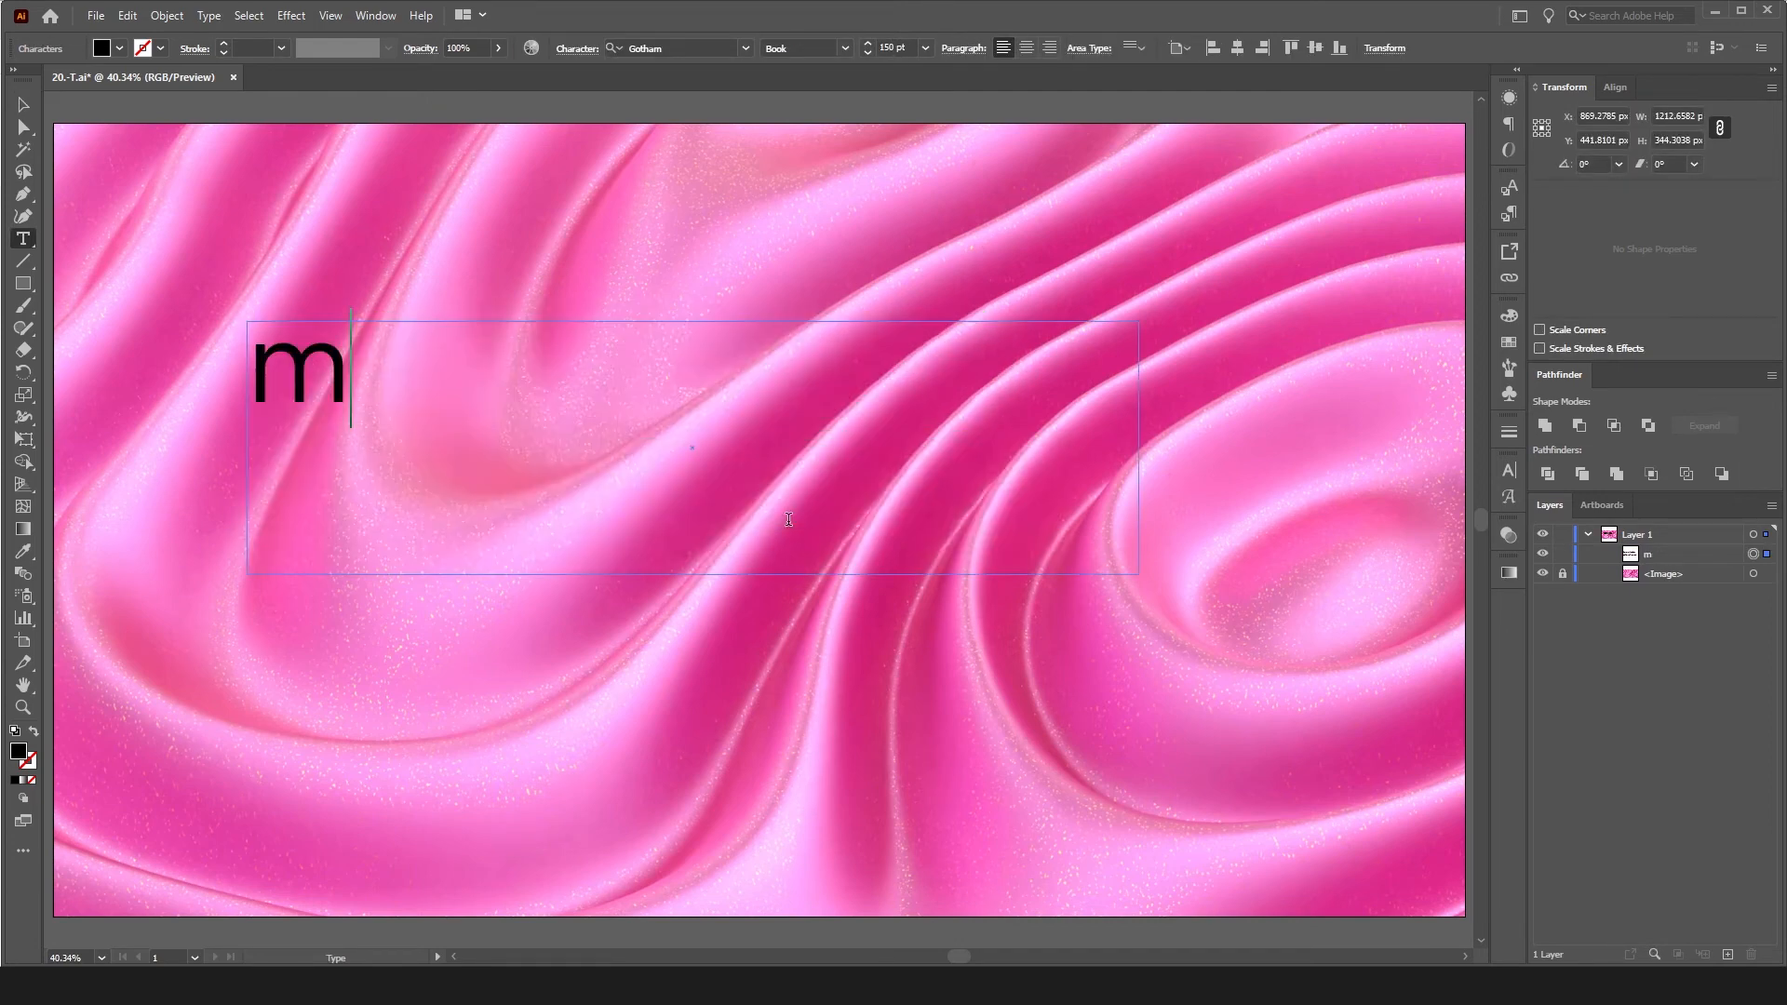
pyautogui.press('BackSpace')
pyautogui.write('Mu')
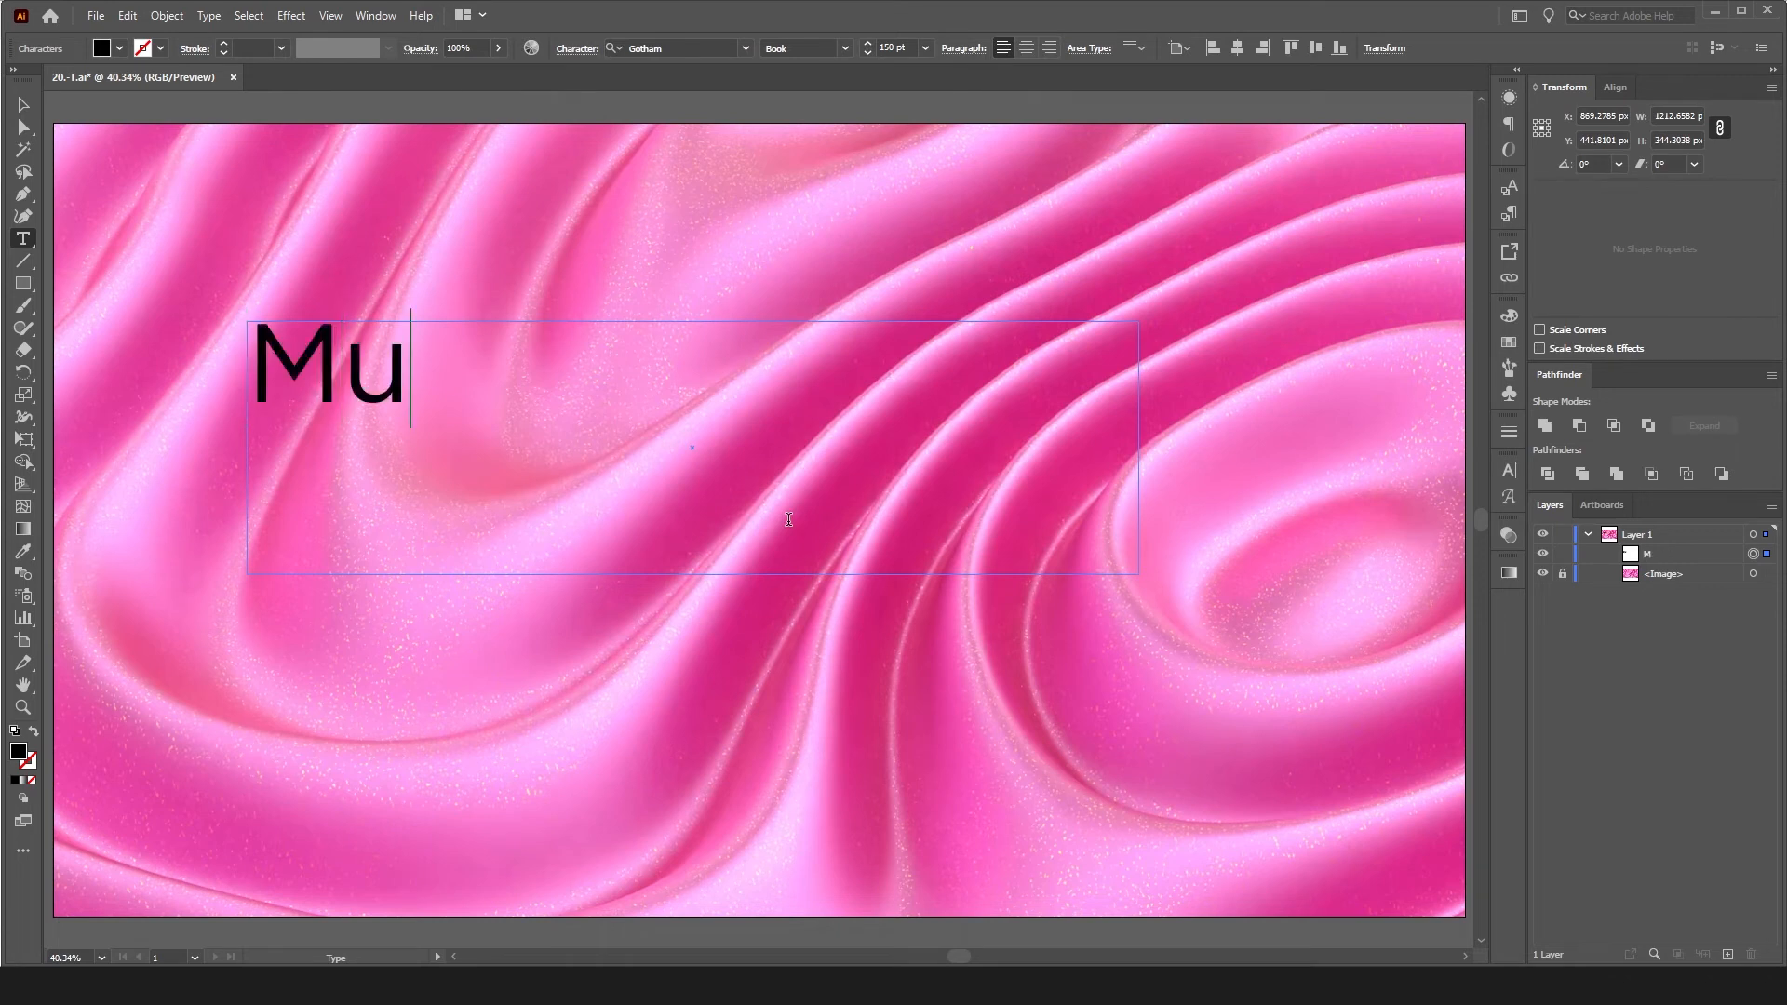
pyautogui.write('sic is the ')
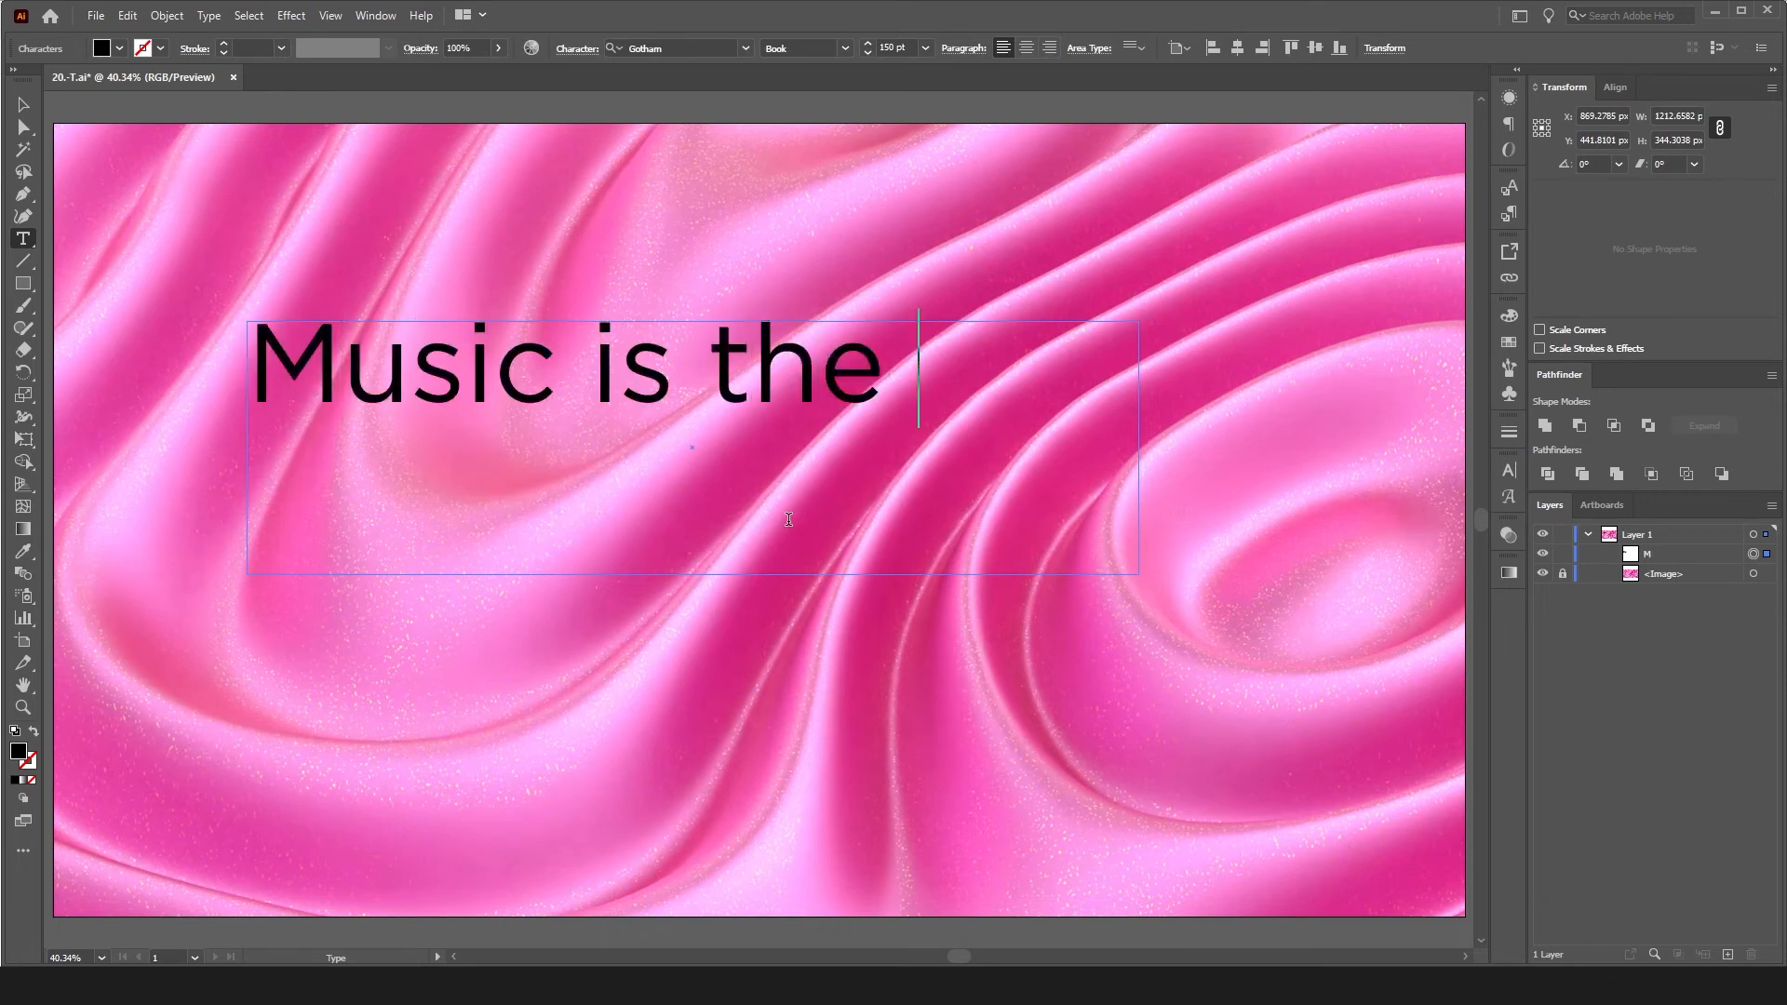
pyautogui.write('strong')
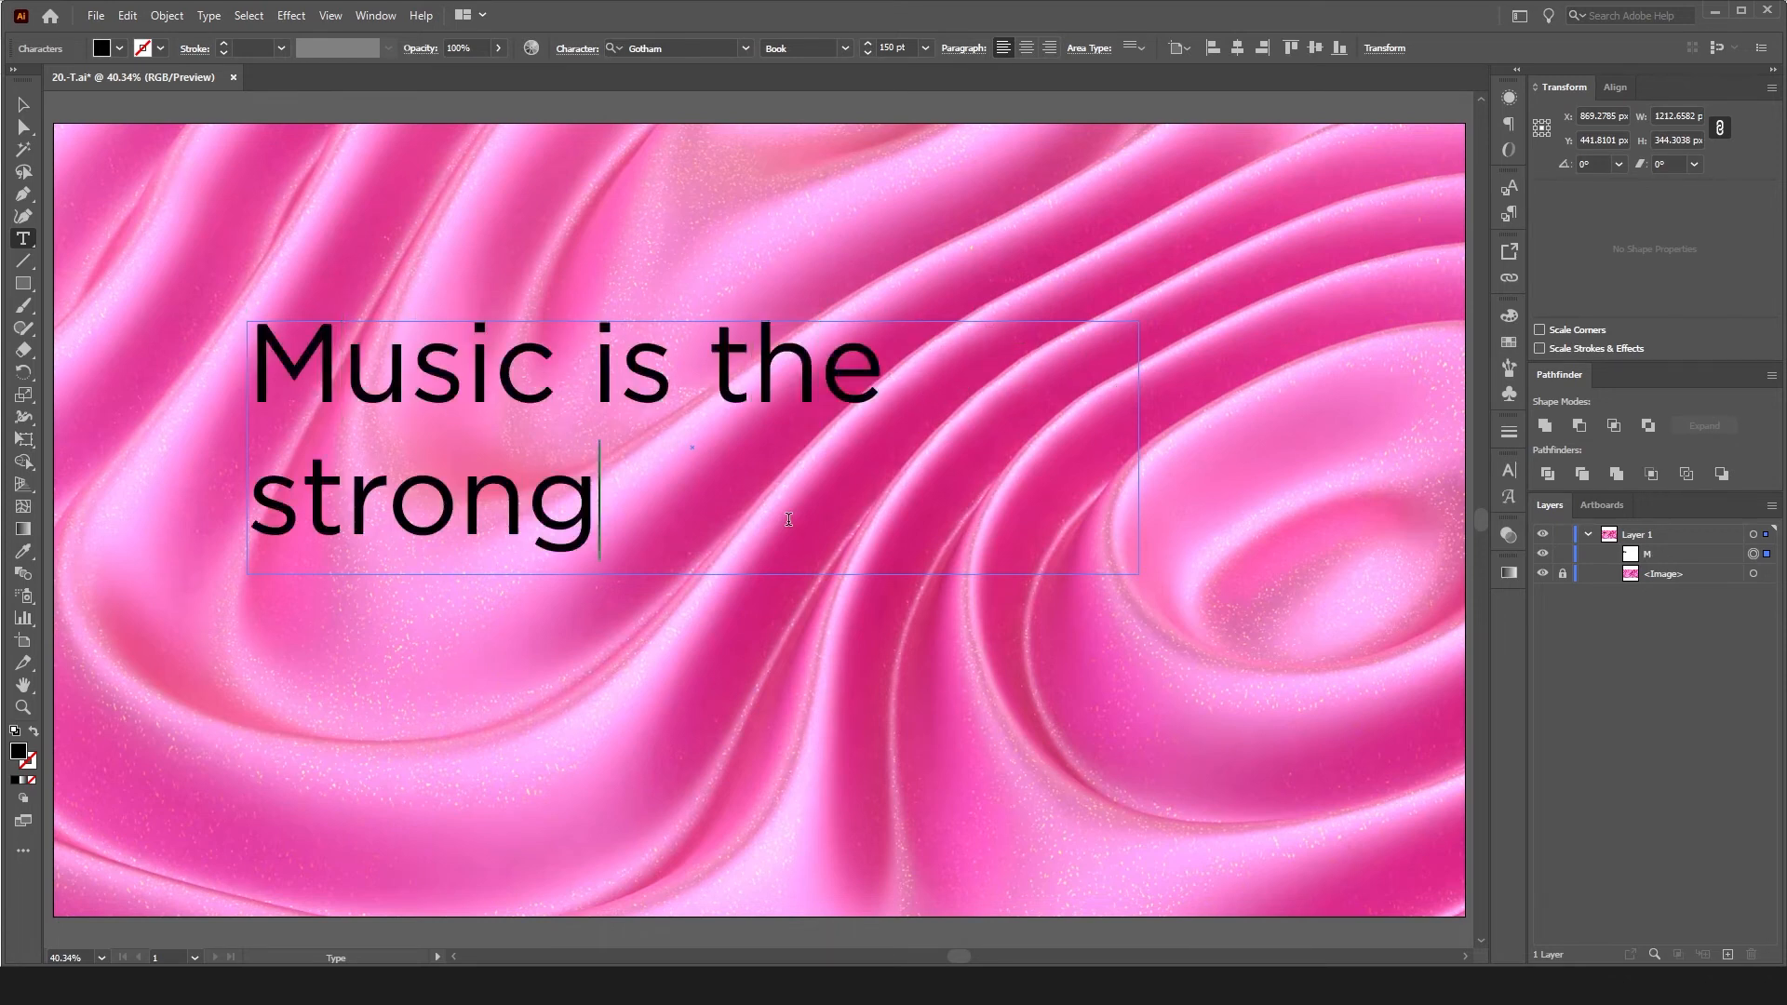
pyautogui.write('est form')
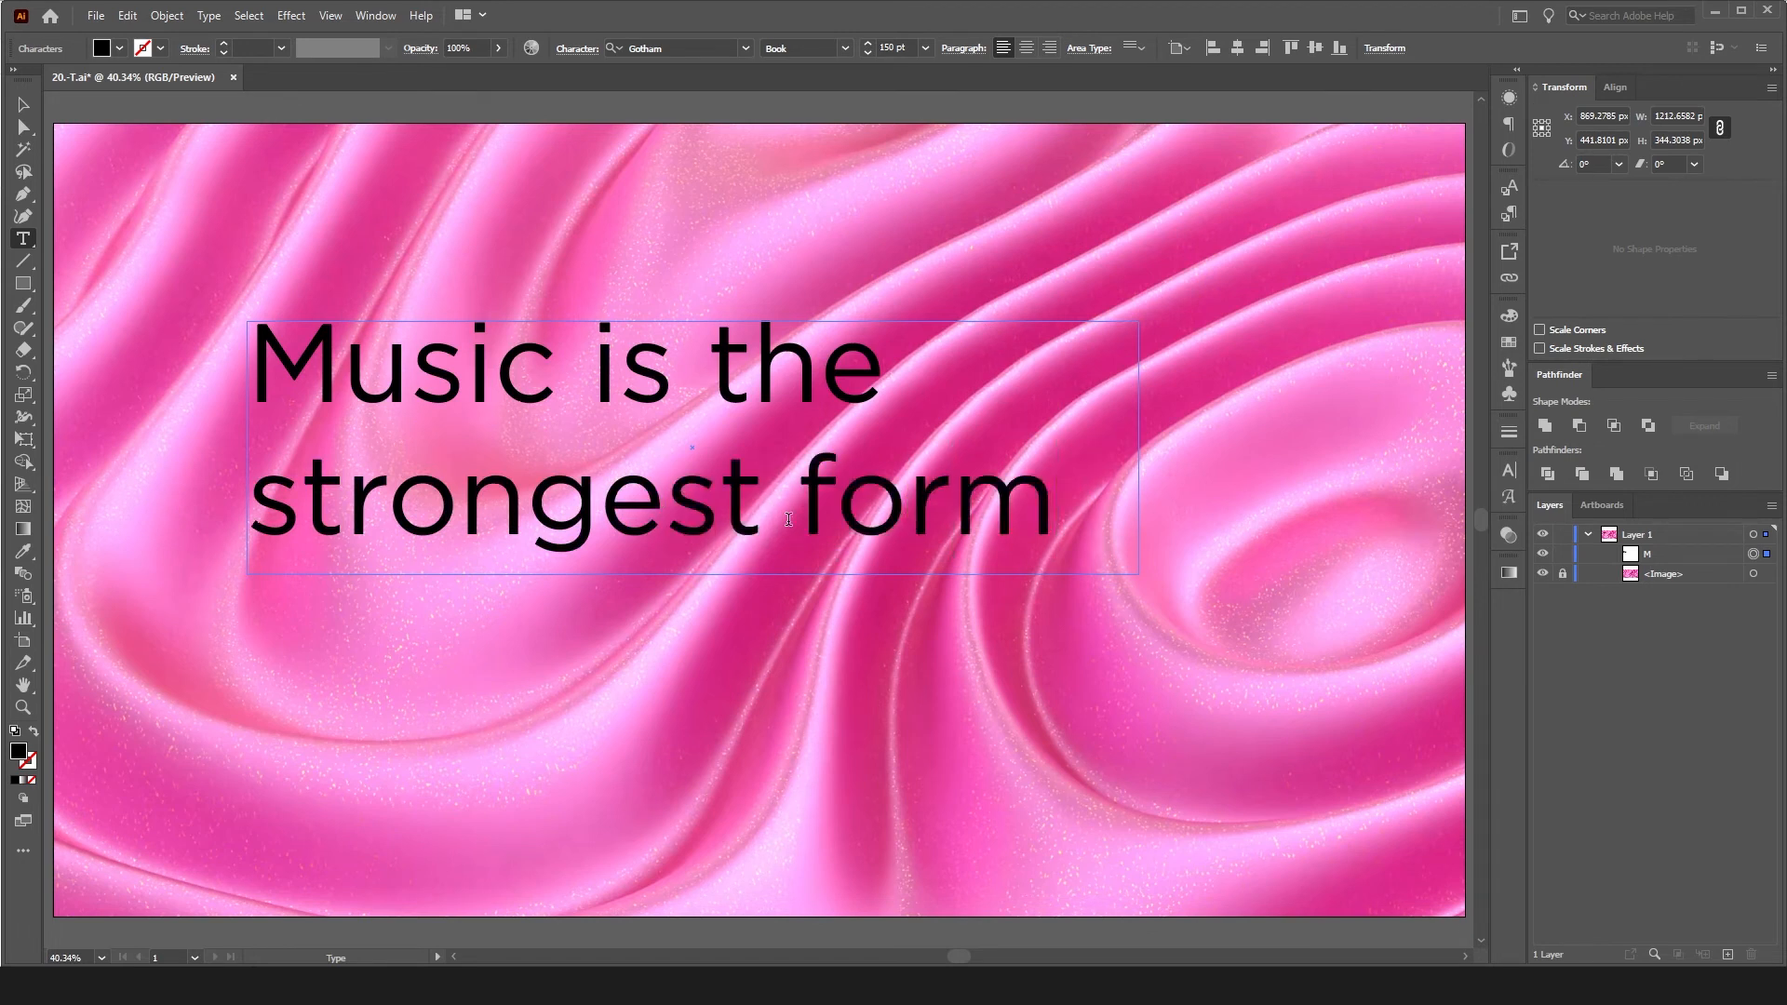
pyautogui.press('Escape')
pyautogui.press('v')
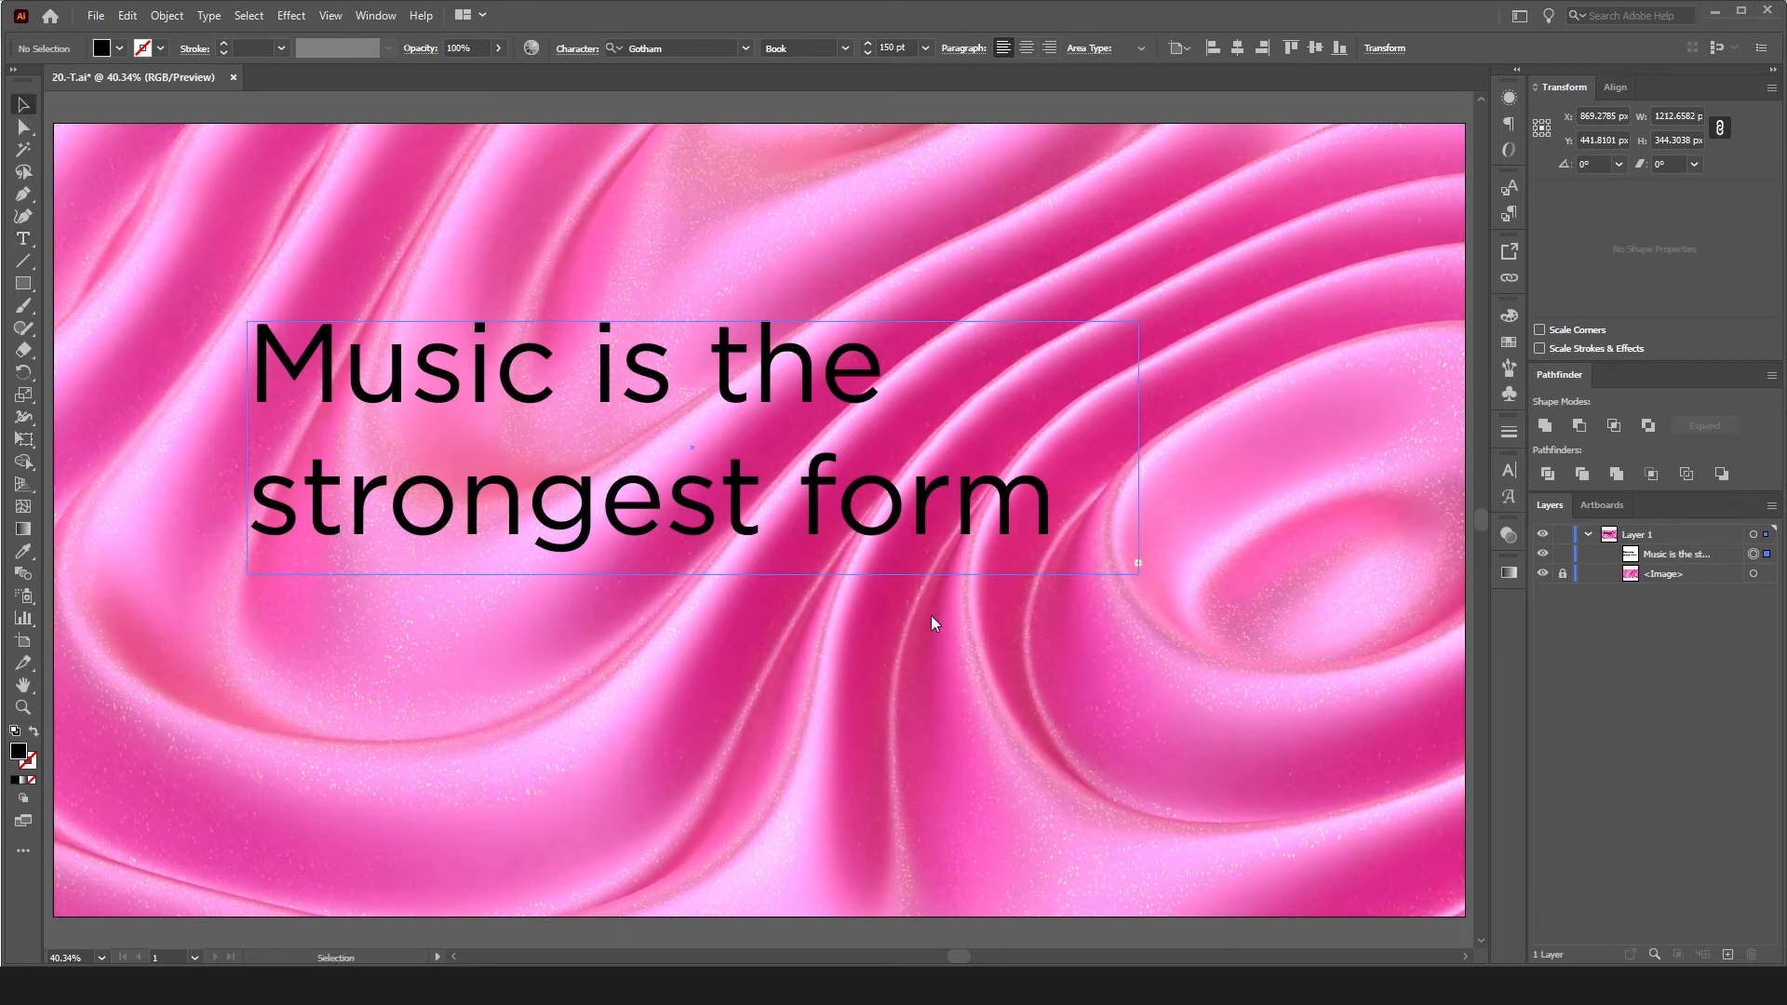
# - Enlarge the text frame to about 1277 × 563 px and align its paragraph to the centre
pyautogui.hotkey('ctrl', 'a')
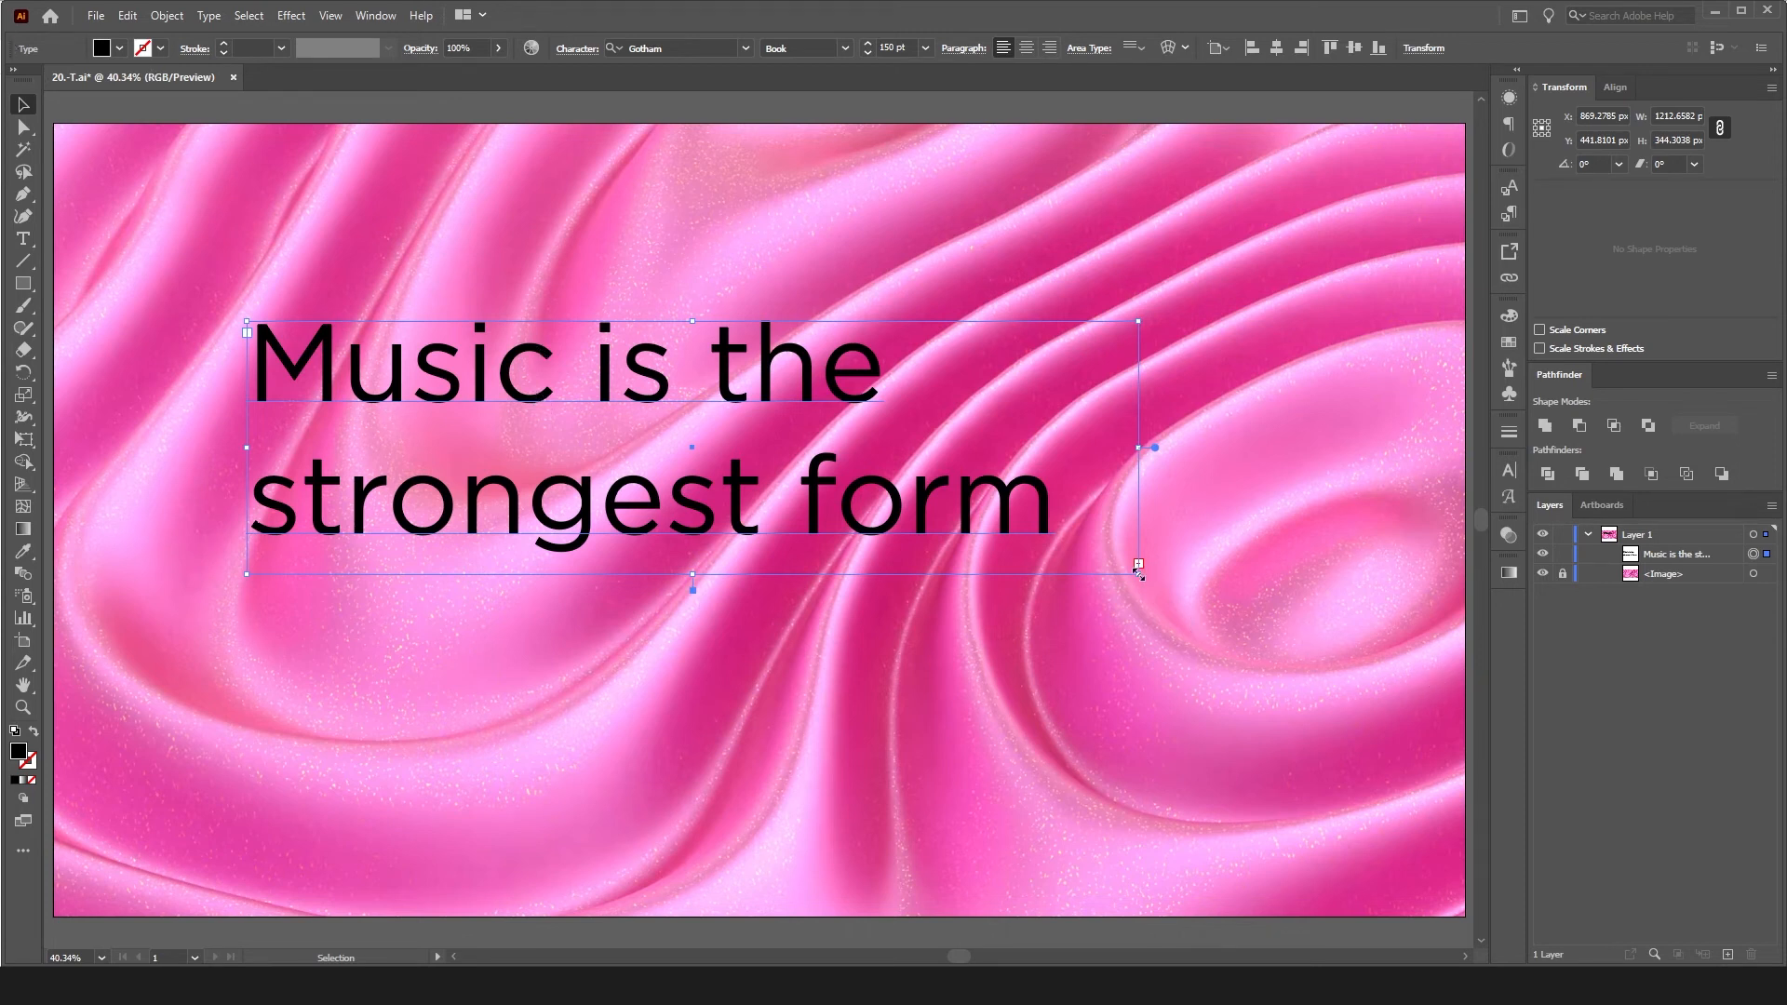
pyautogui.moveTo(1138, 570); pyautogui.dragTo(1187, 733)
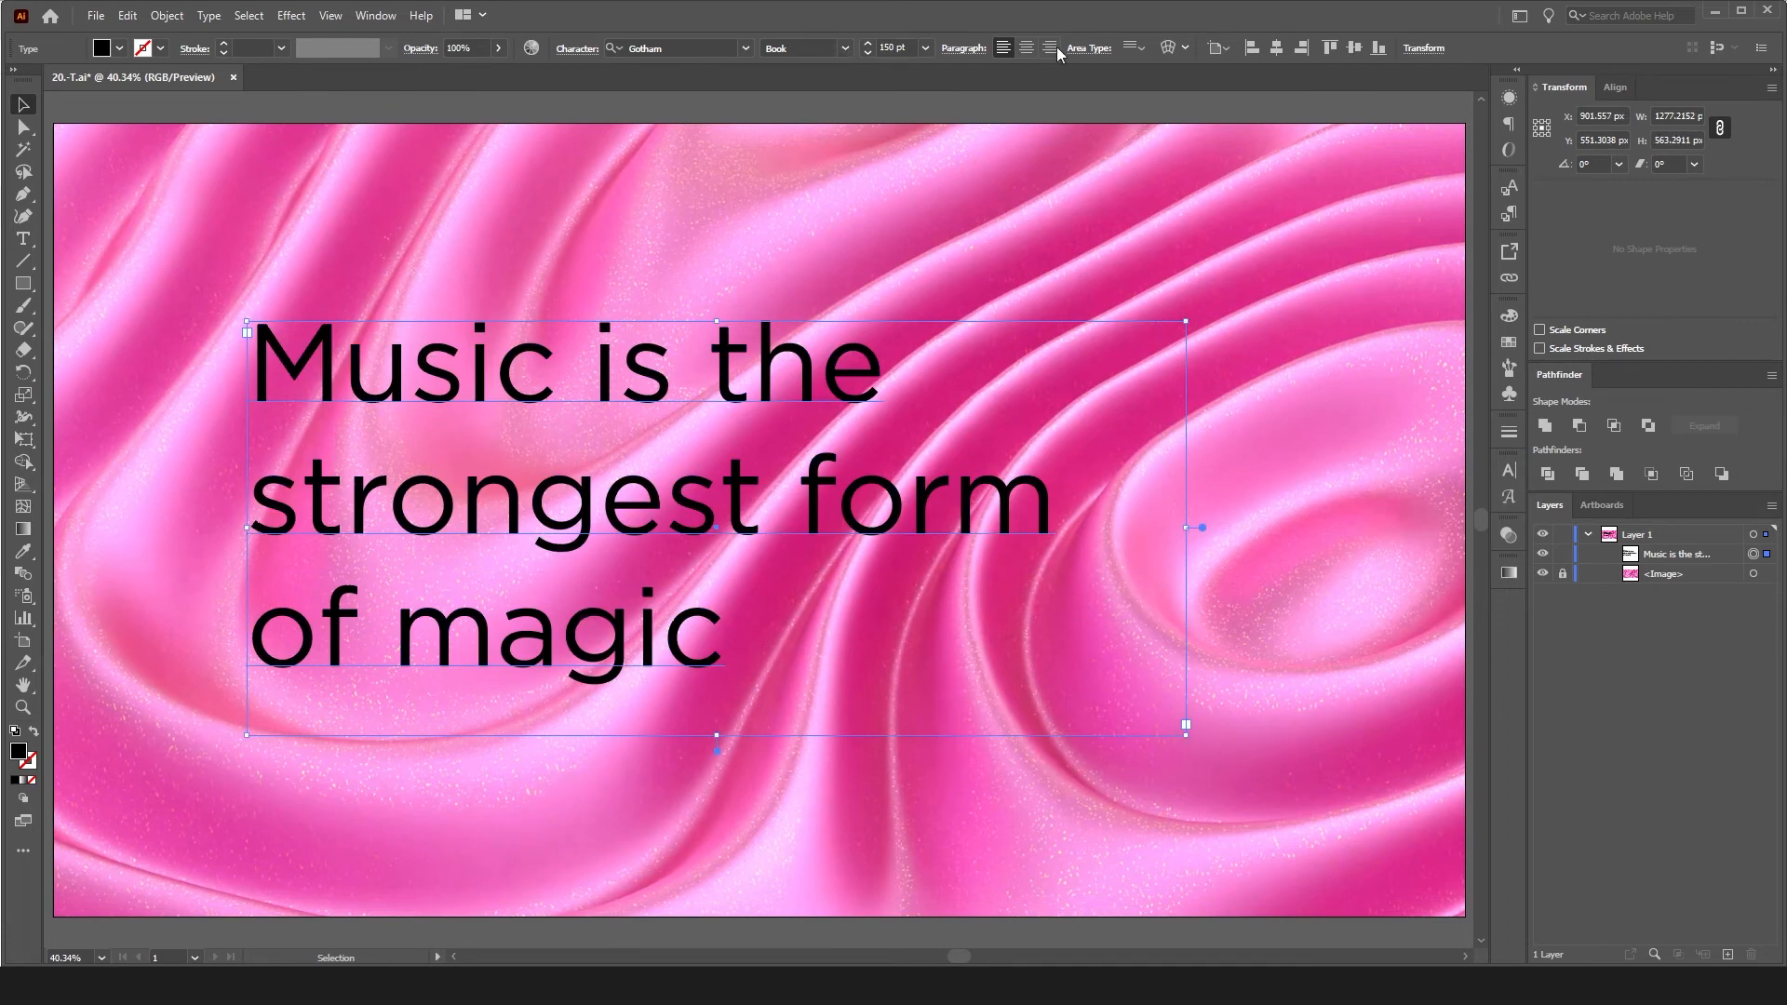
pyautogui.click(1026, 51)
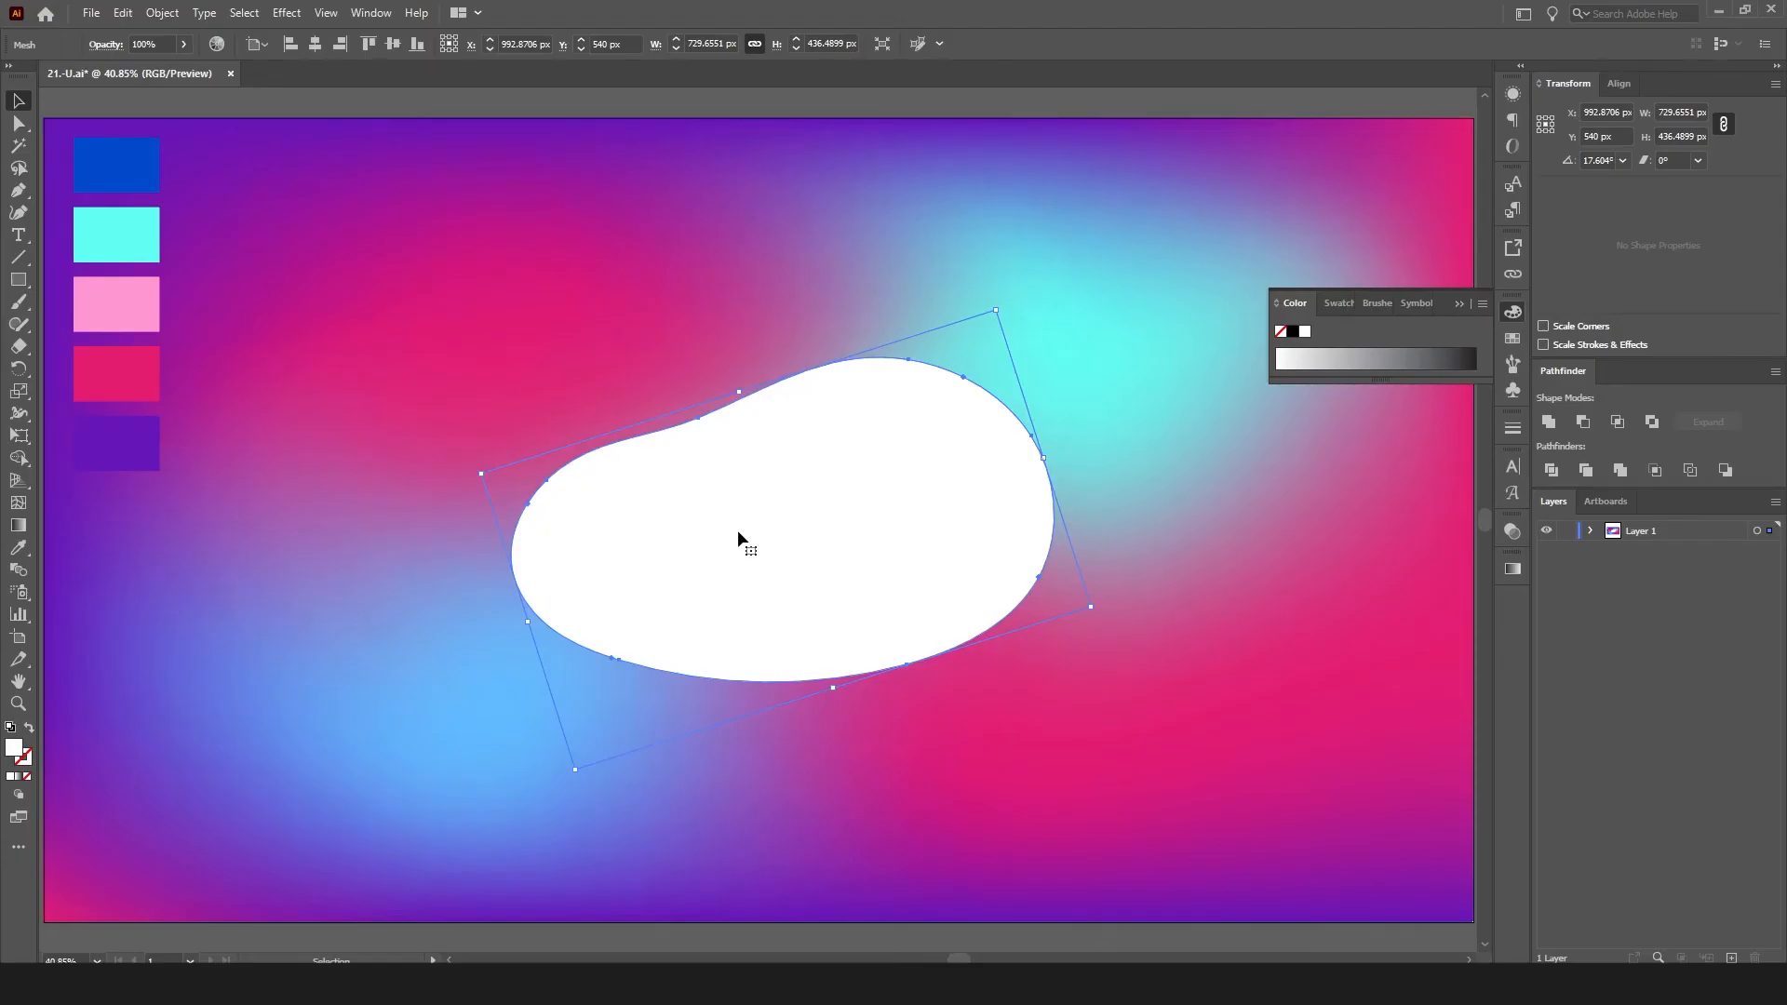
# - Divide the white blob with the Mesh tool using two lengthwise and two crosswise mesh lines
pyautogui.press('u')
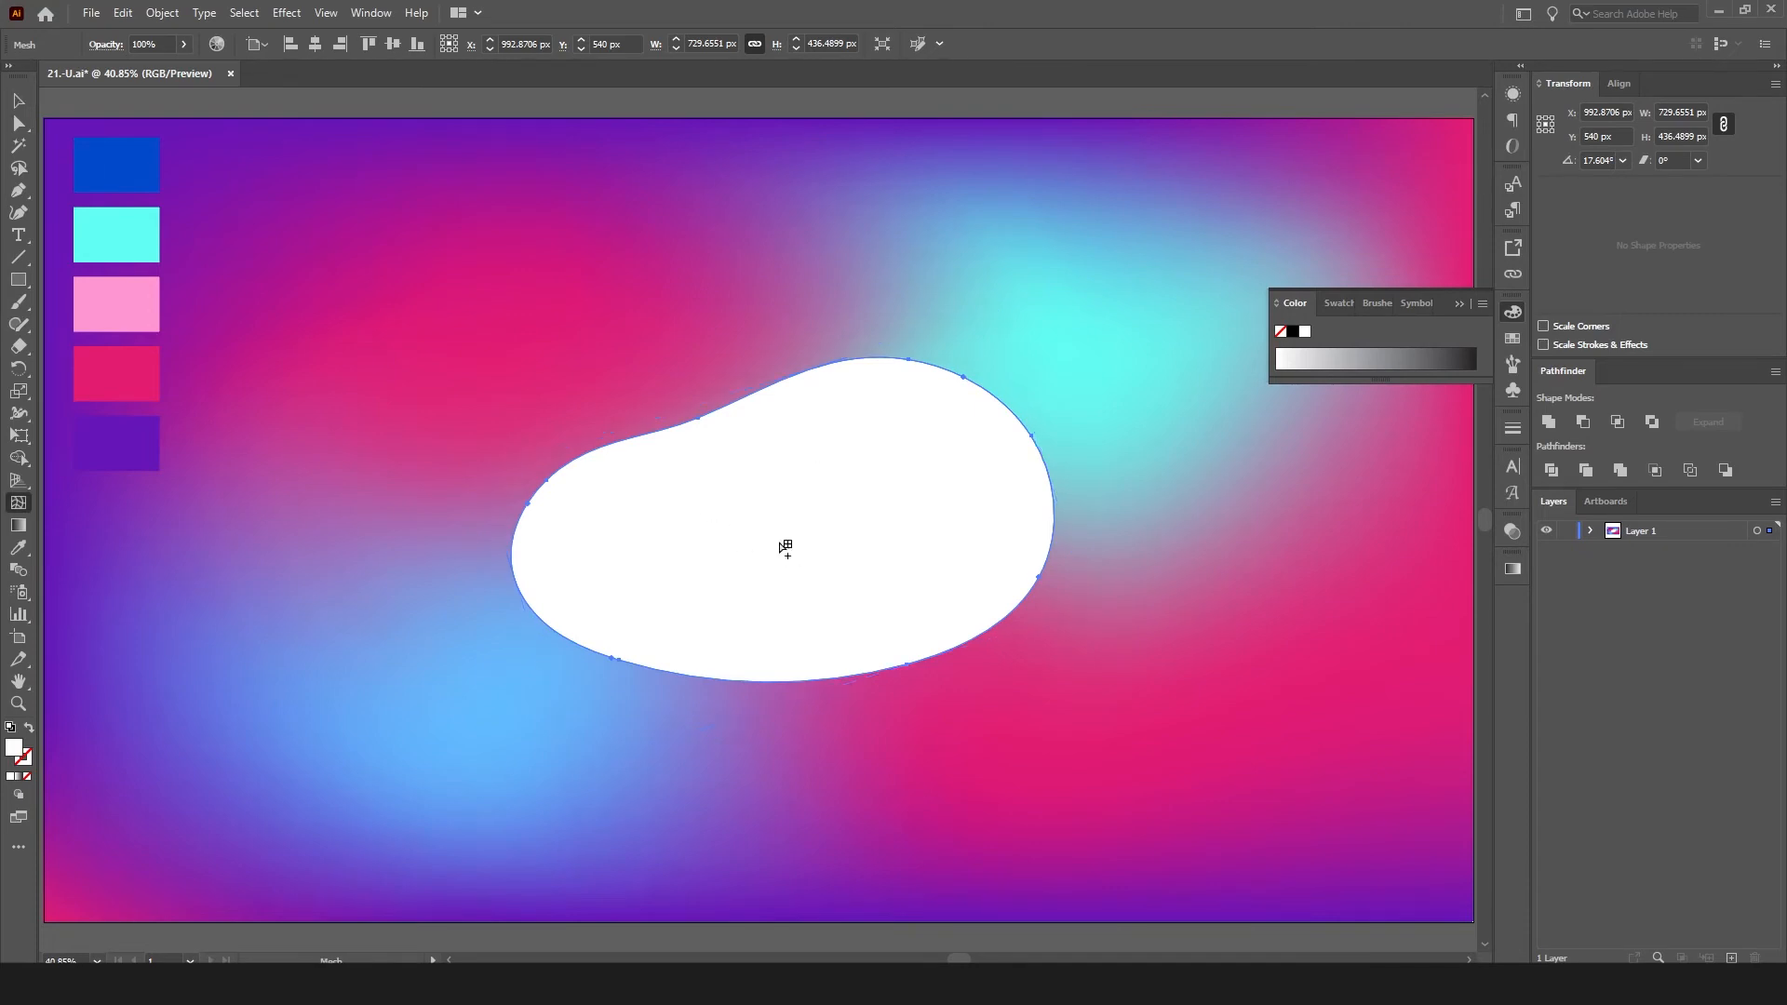
pyautogui.click(1007, 406)
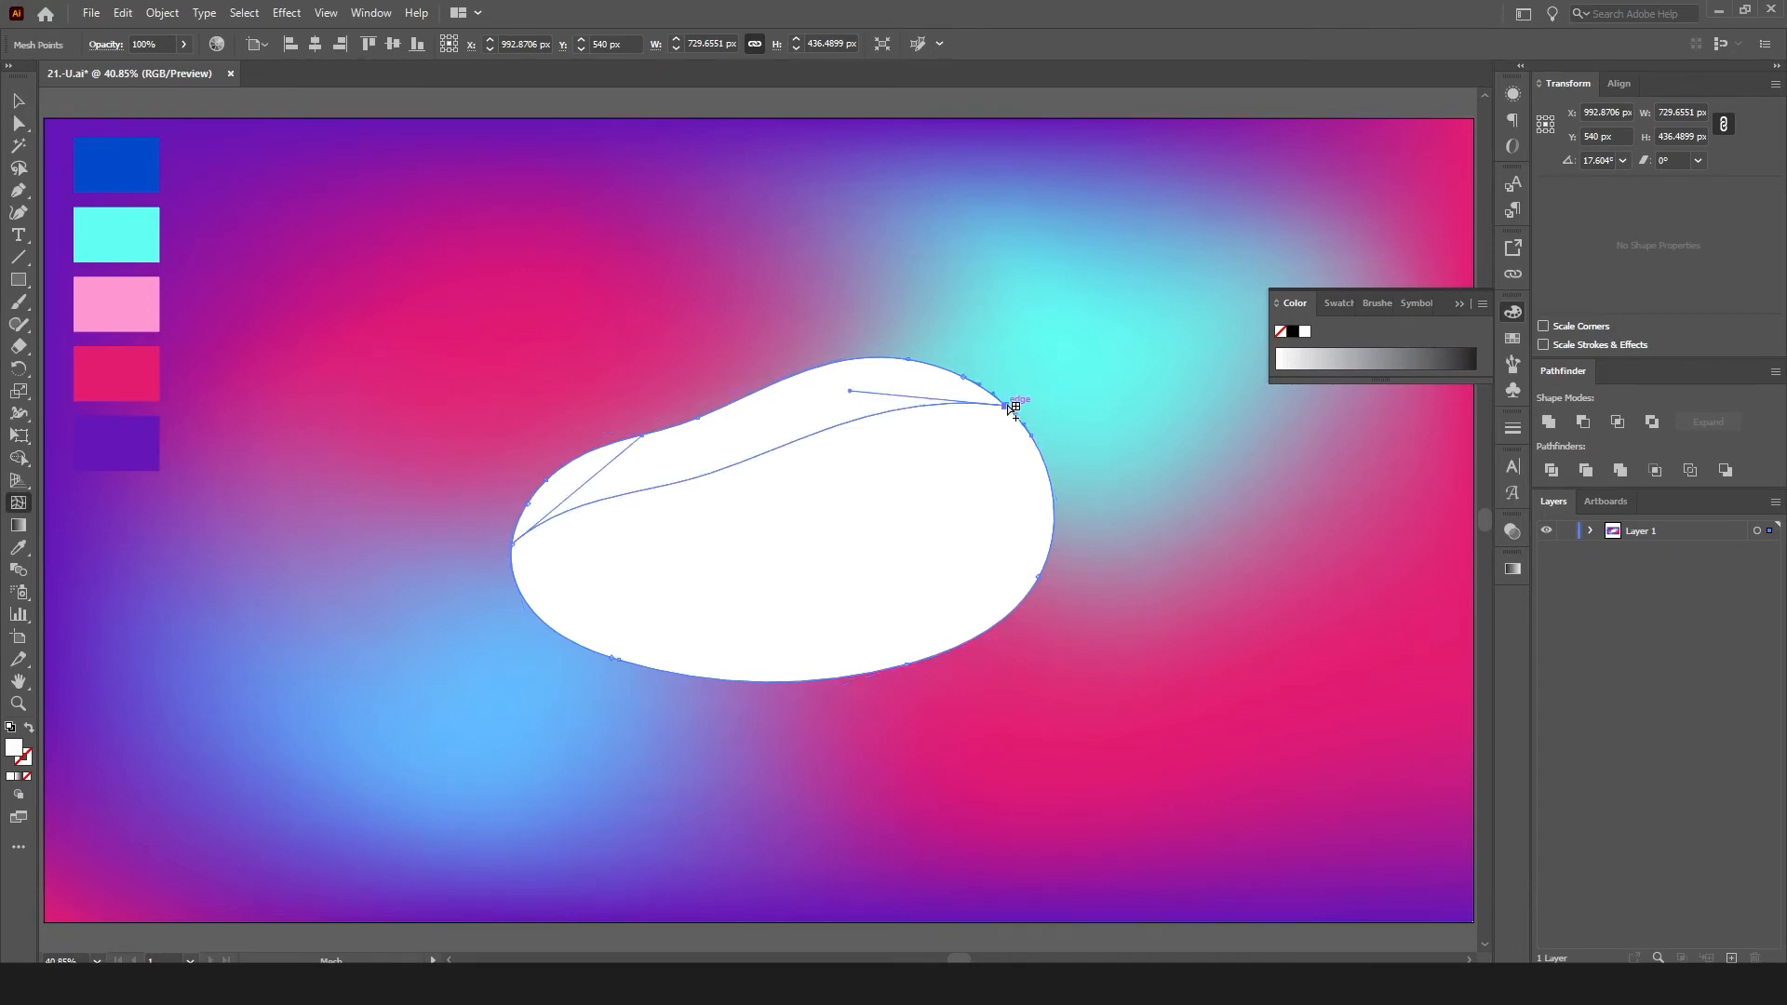
pyautogui.click(1056, 509)
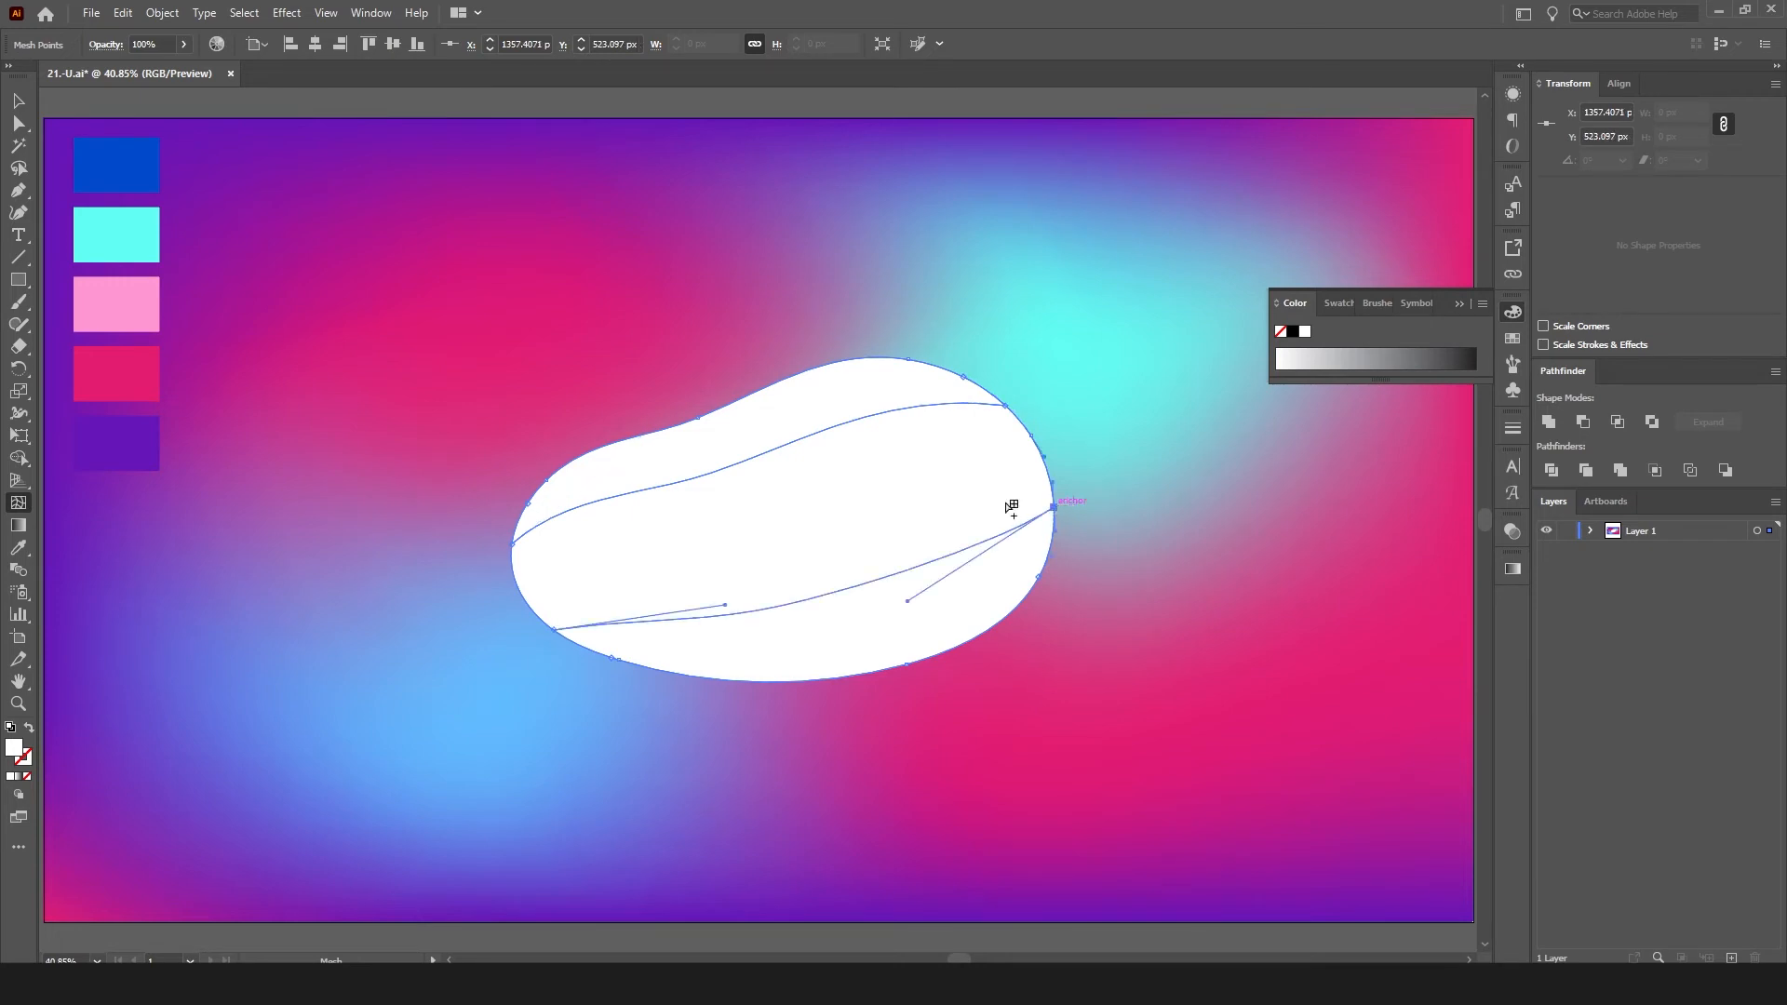
pyautogui.click(634, 439)
pyautogui.click(825, 365)
# - Colour the mesh points along the blob's left edge with the dark blue sampled from the blue swatch square
pyautogui.press('a')
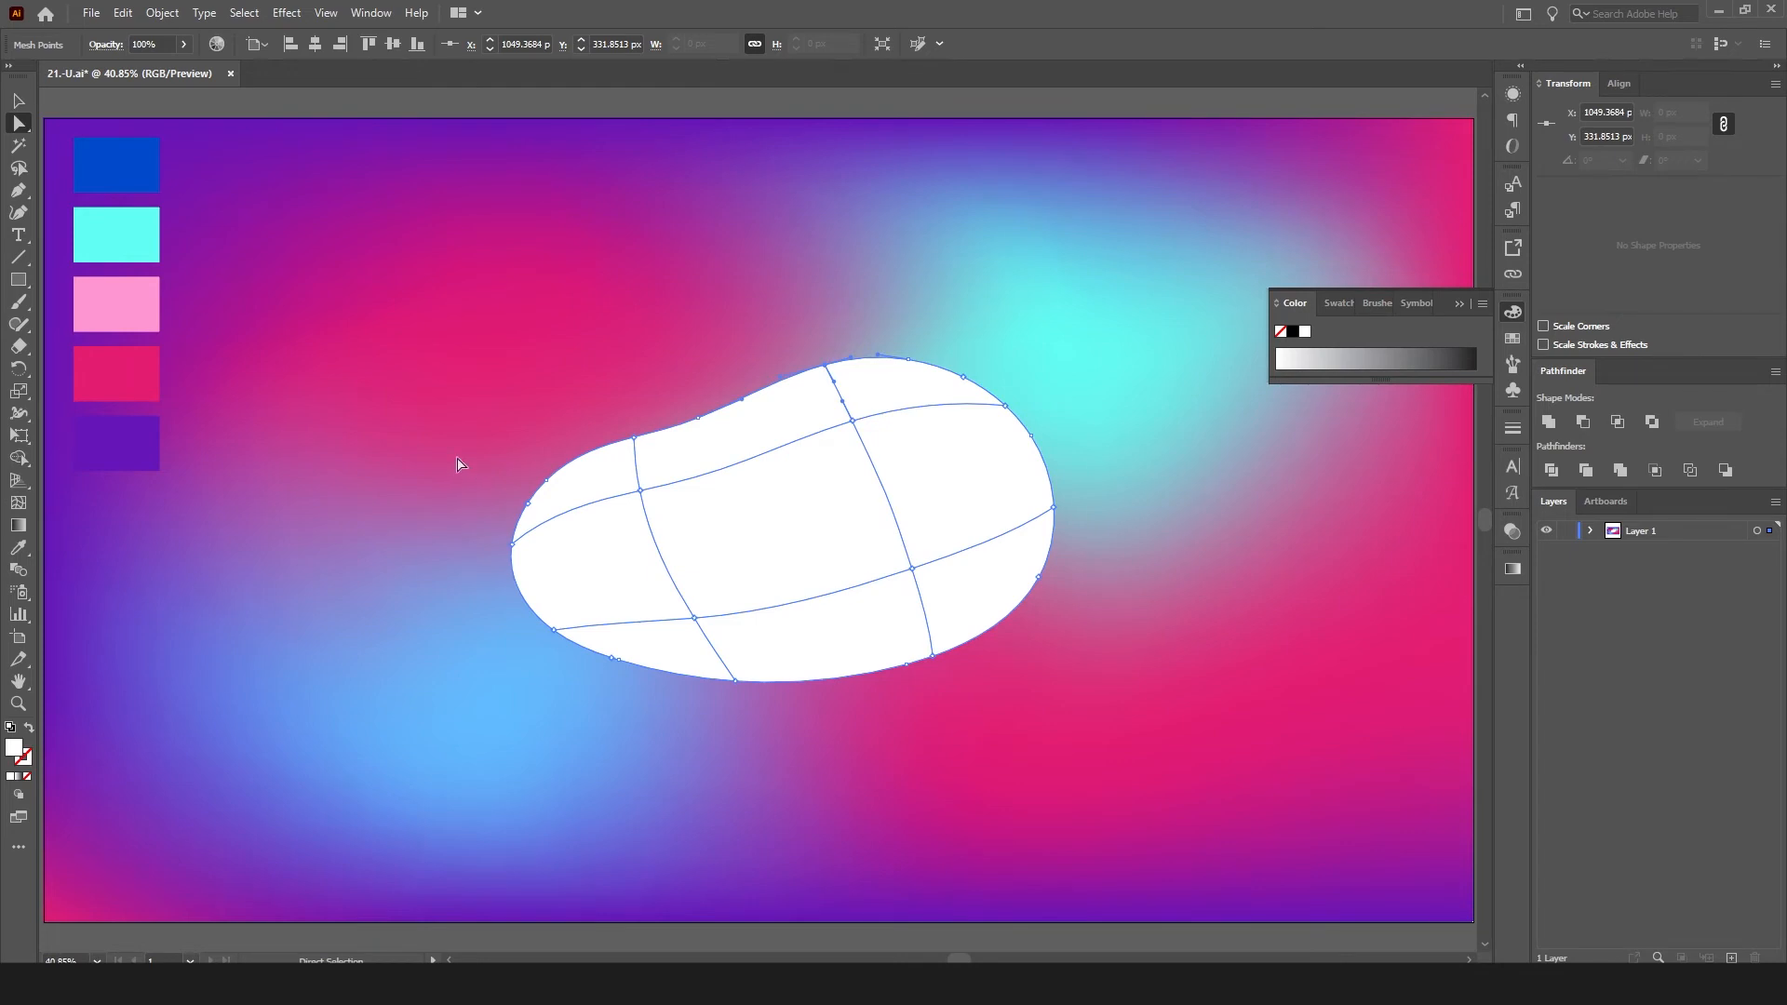
pyautogui.moveTo(457, 464); pyautogui.dragTo(584, 672)
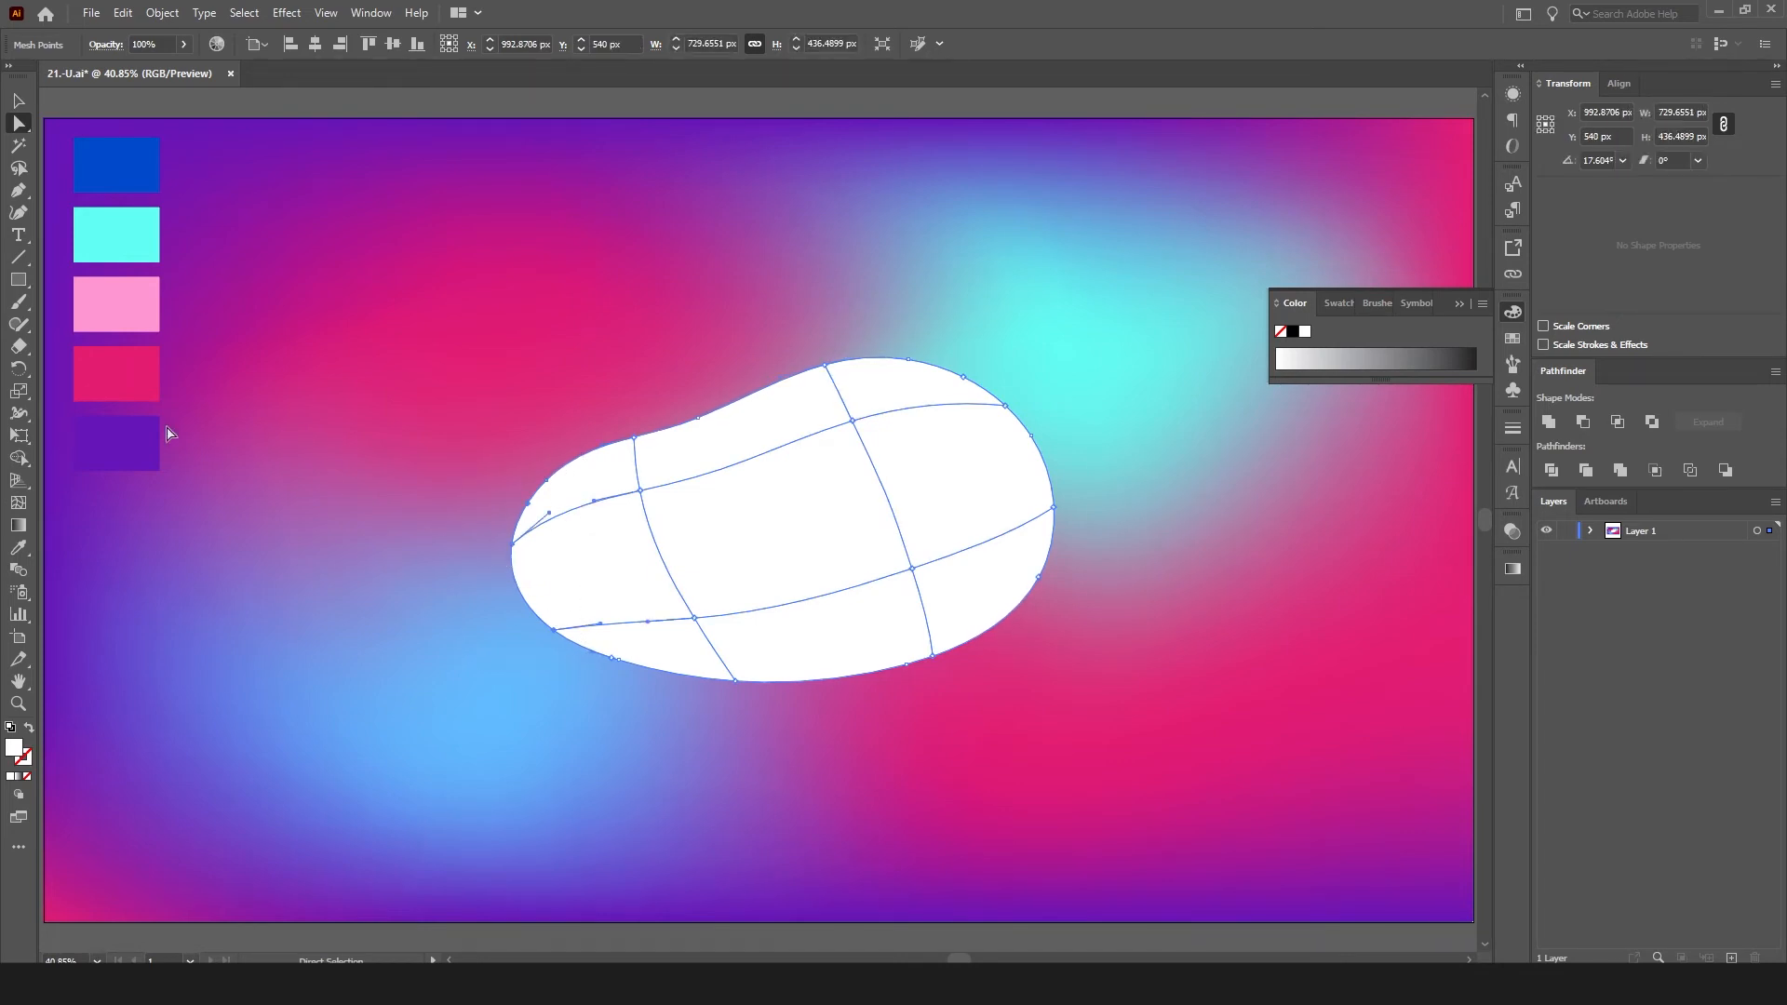
pyautogui.press('i')
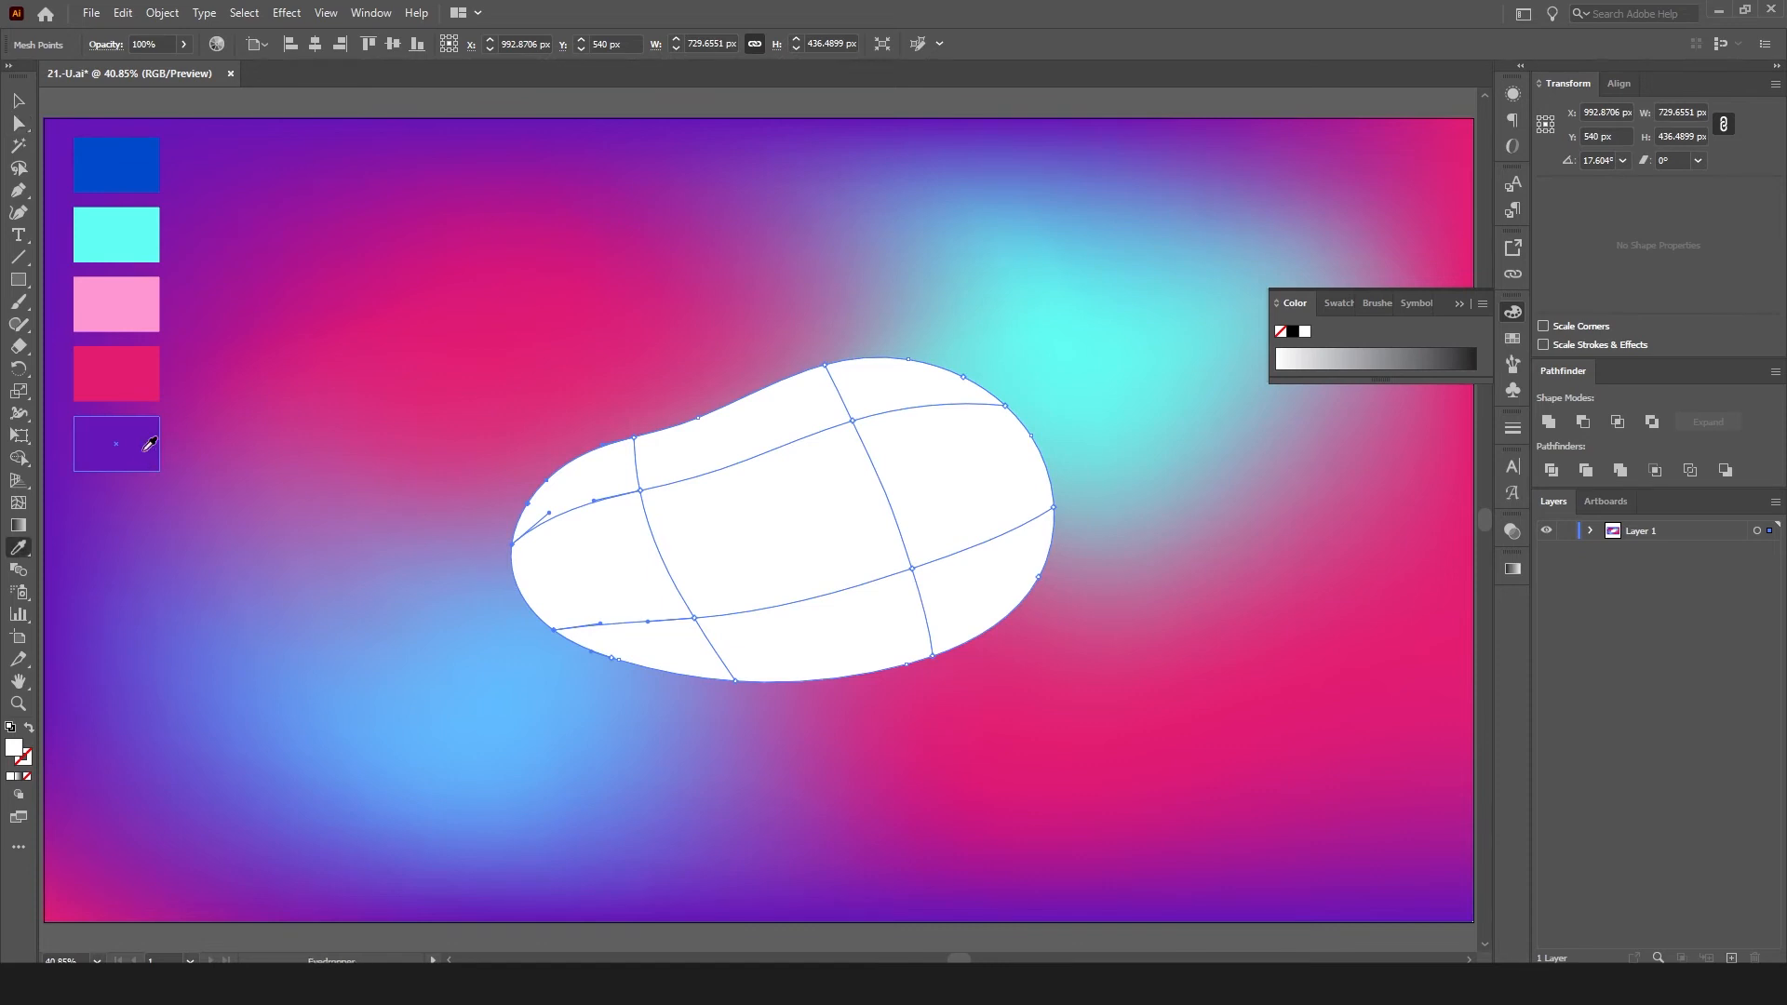
pyautogui.click(144, 179)
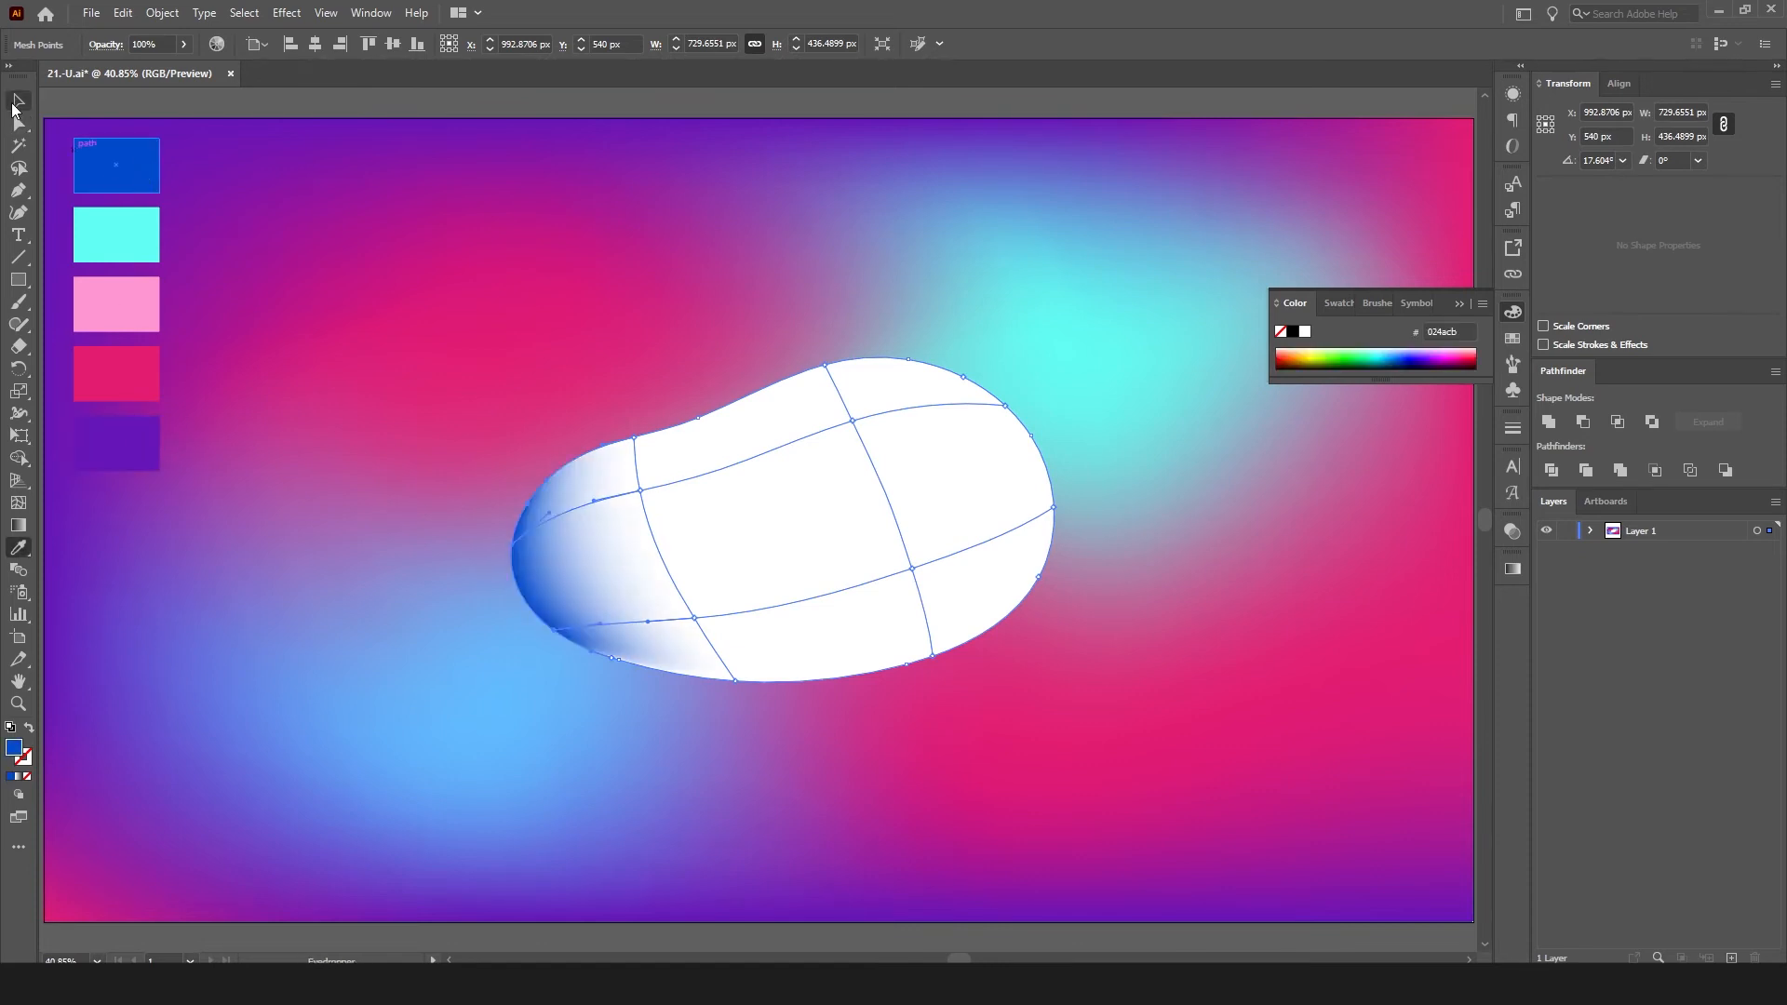
# - Colour the blob's second column of mesh points with the cyan sampled from its swatch square, and collapse the floating colour controls
pyautogui.click(16, 102)
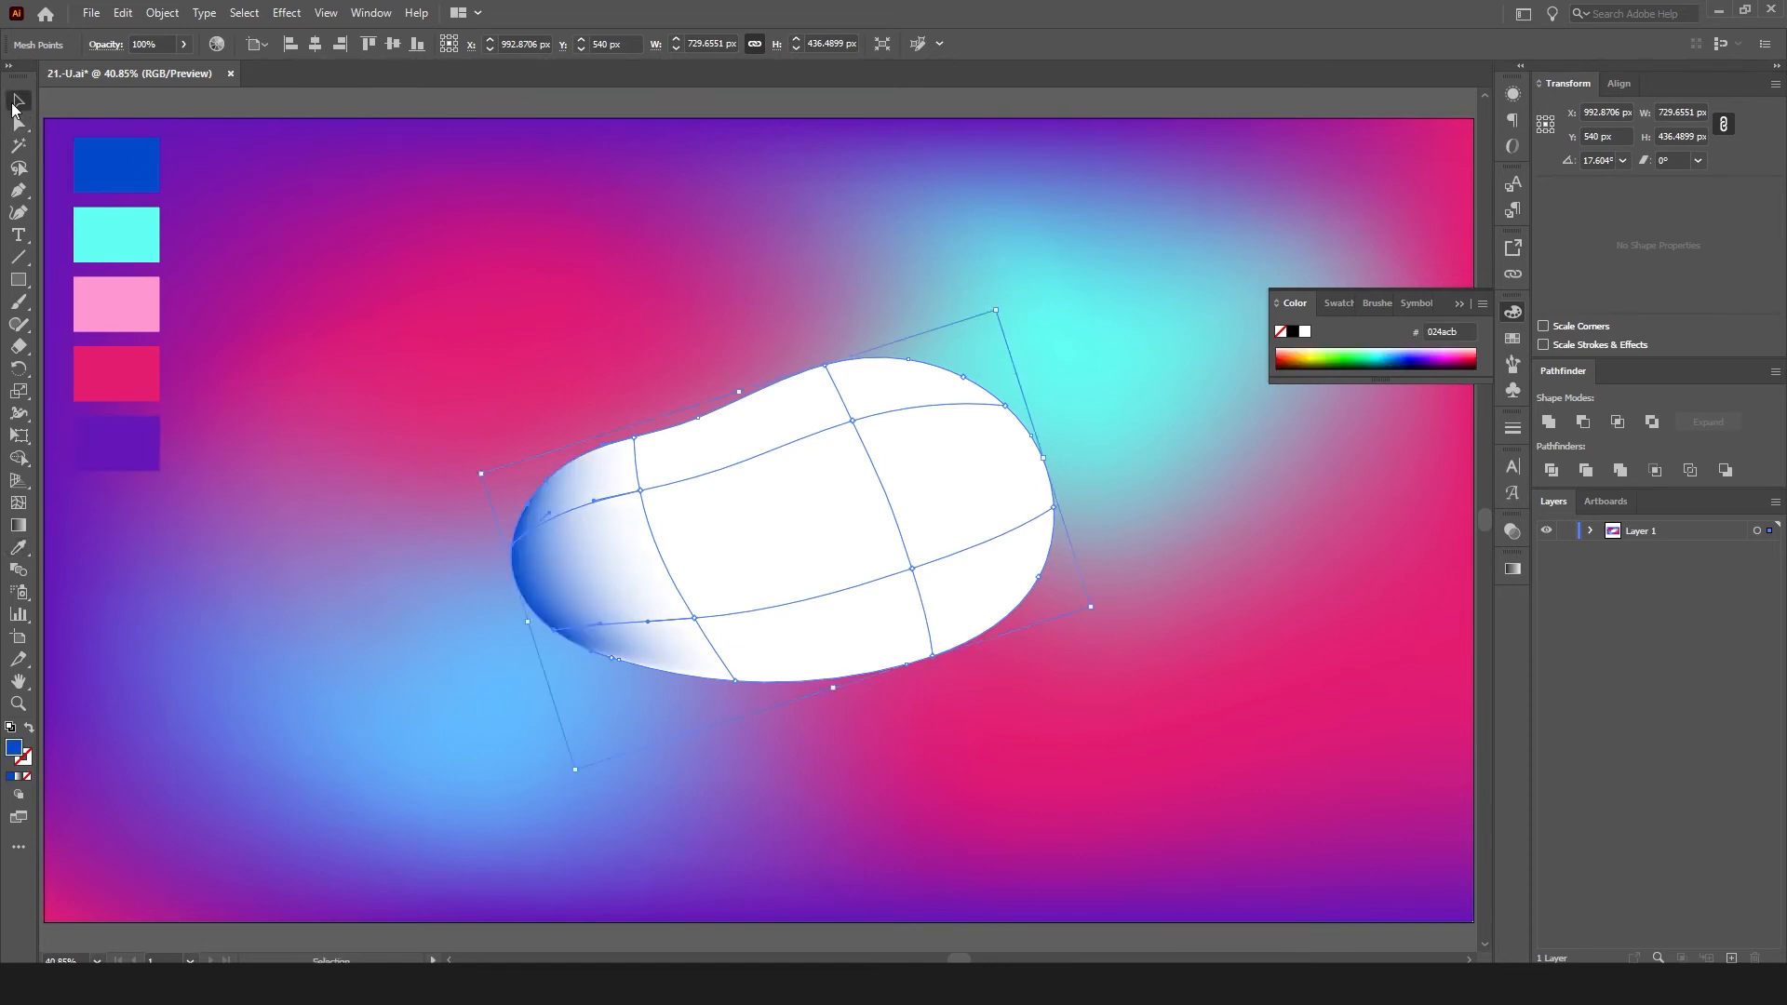
pyautogui.click(640, 497)
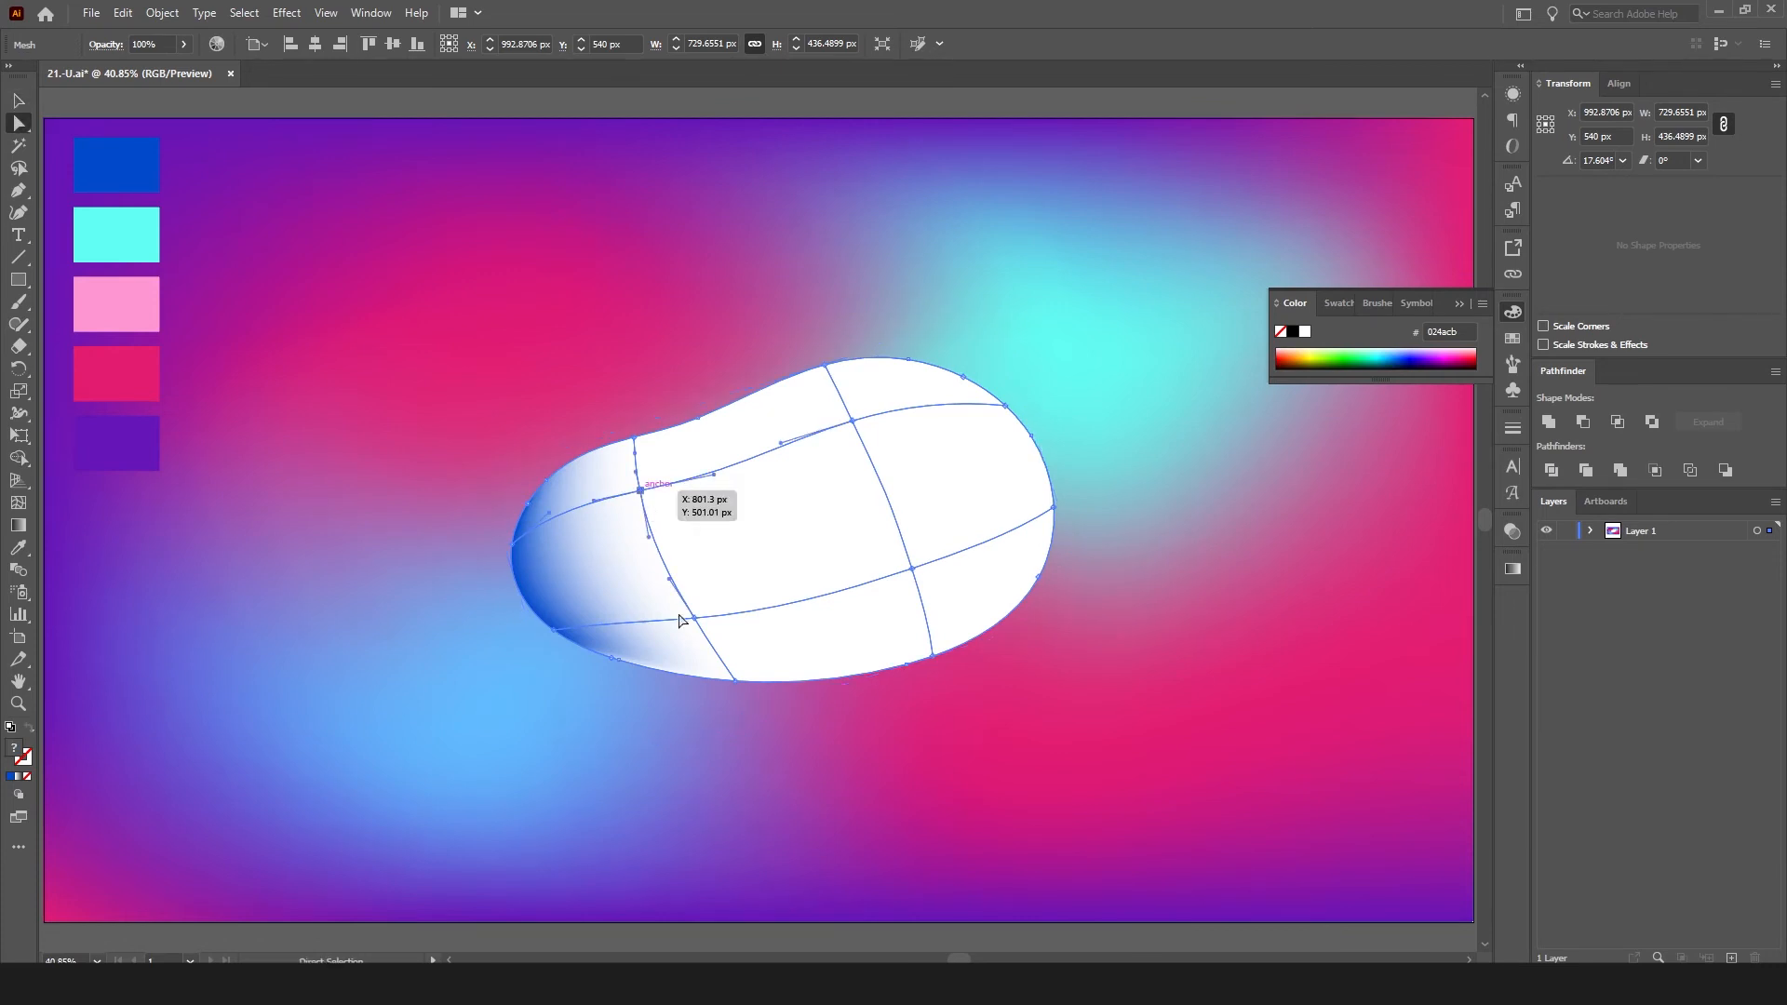
pyautogui.keyDown('ctrl'); pyautogui.click(640, 496); pyautogui.keyUp('ctrl')
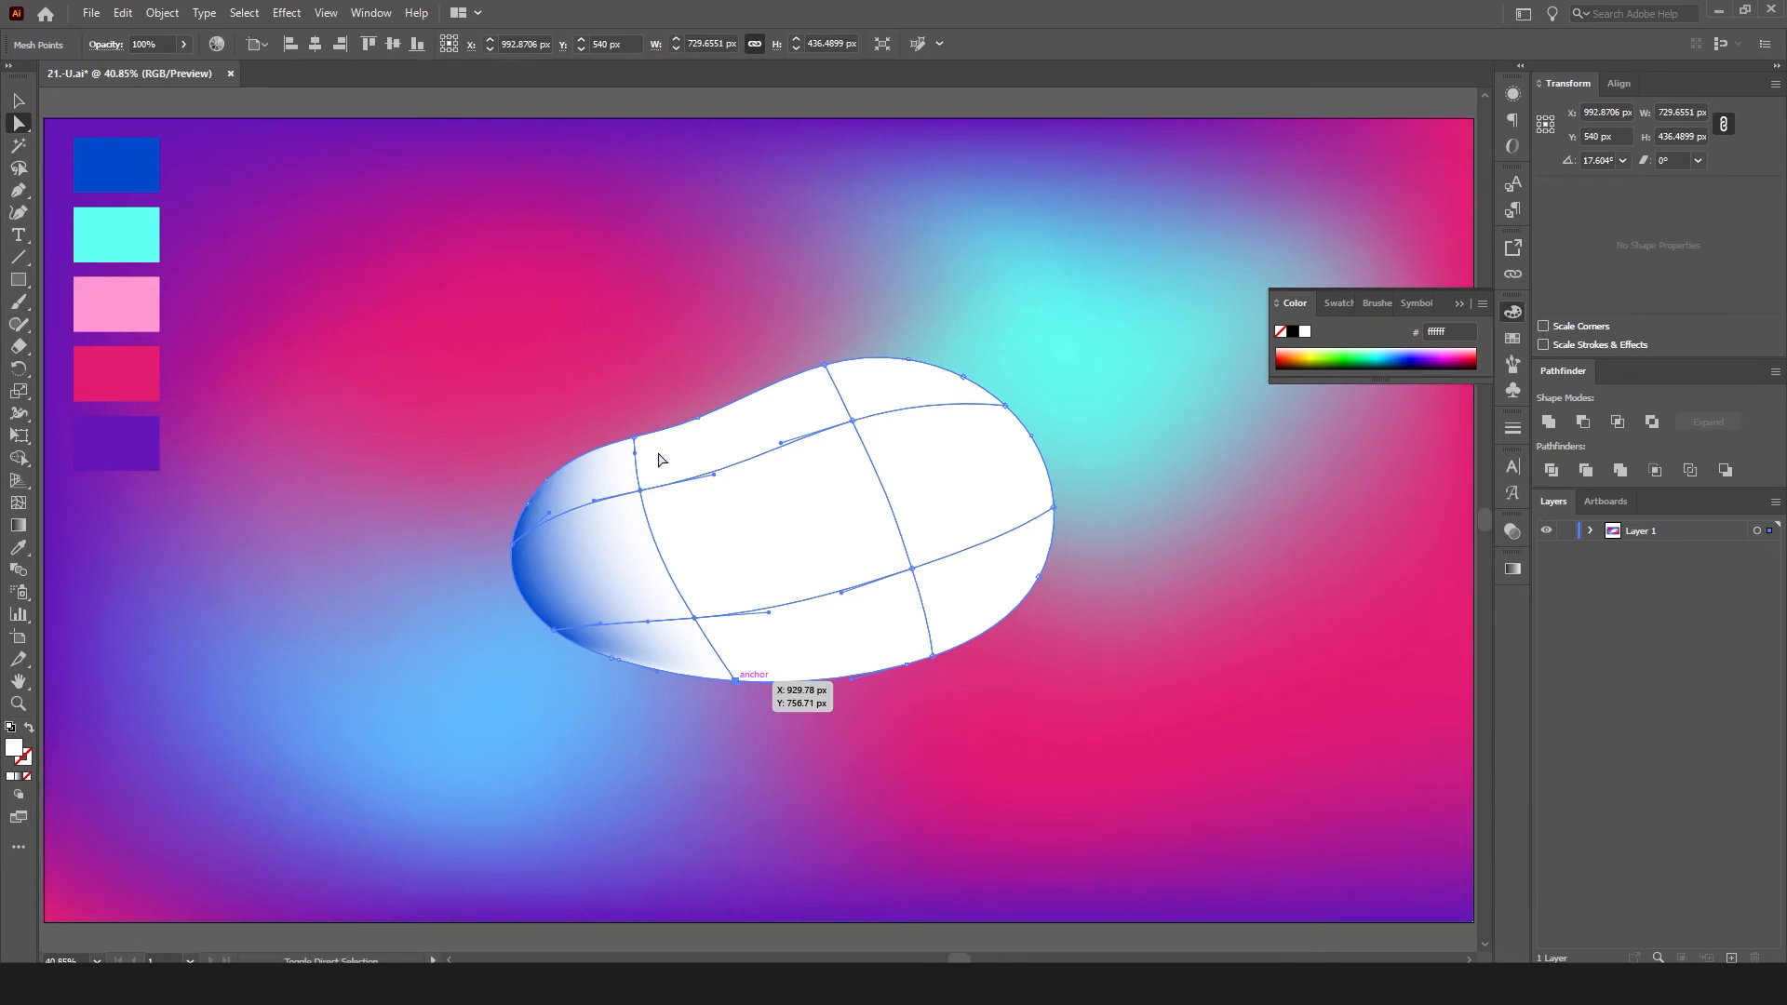
pyautogui.press('i')
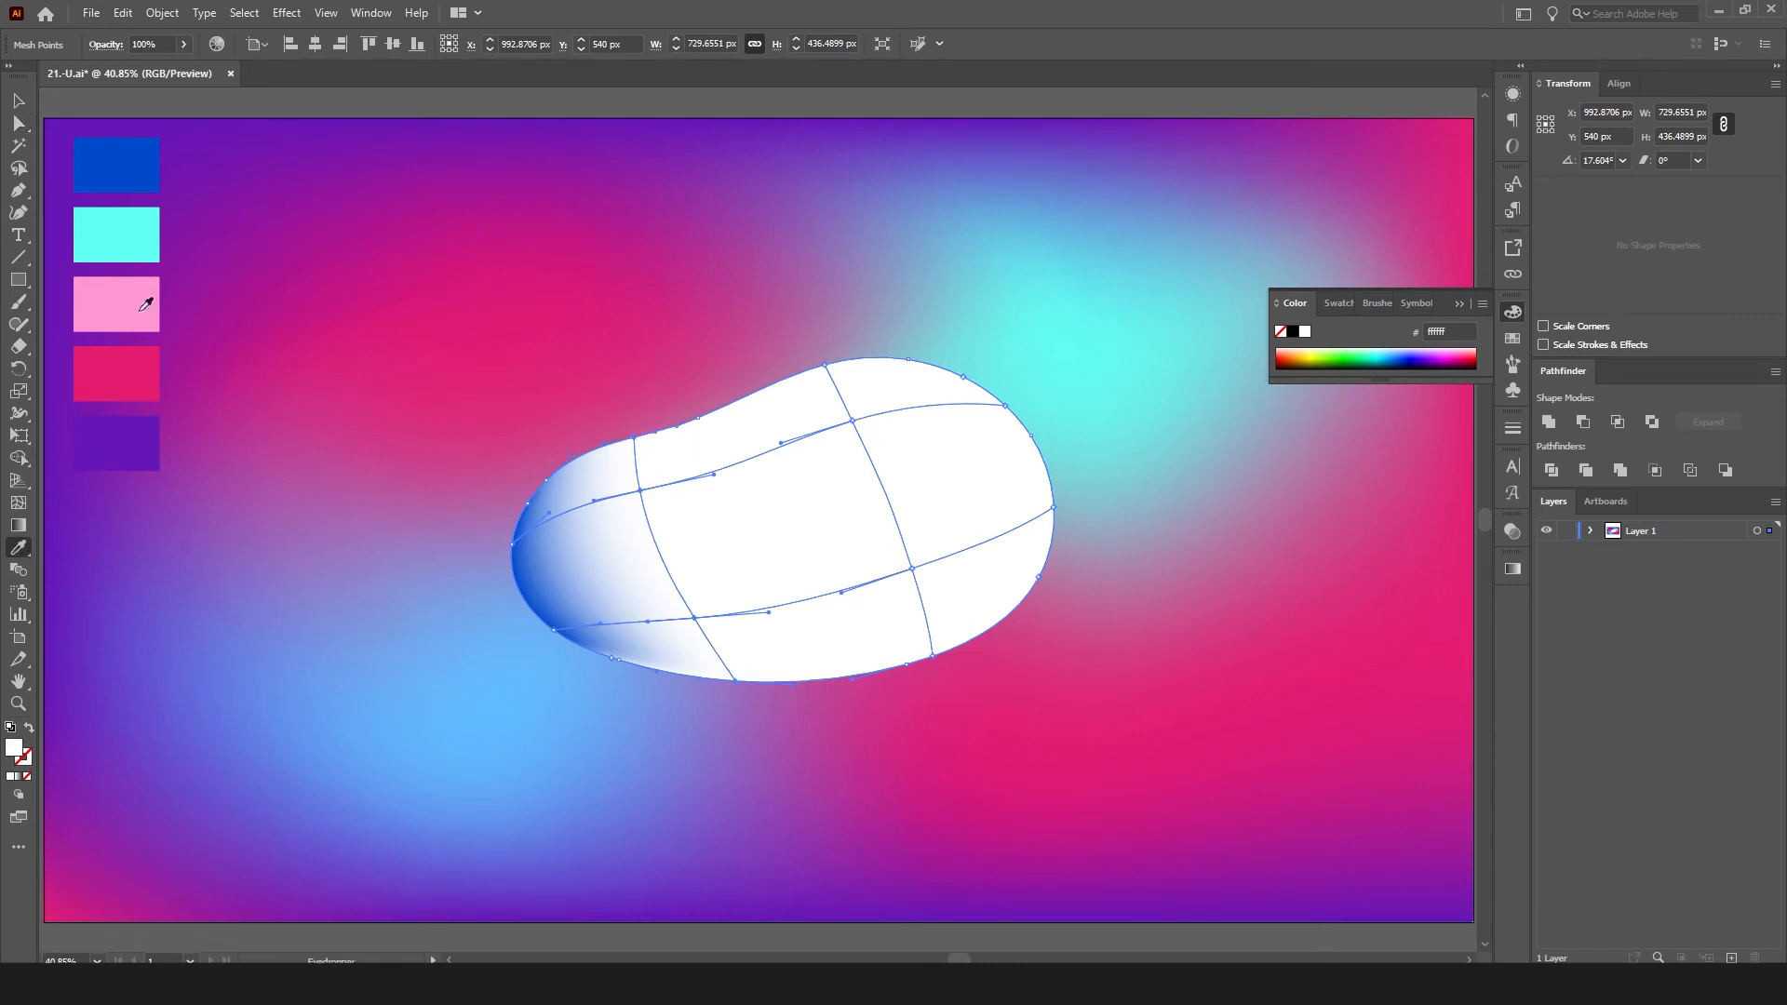
pyautogui.click(140, 233)
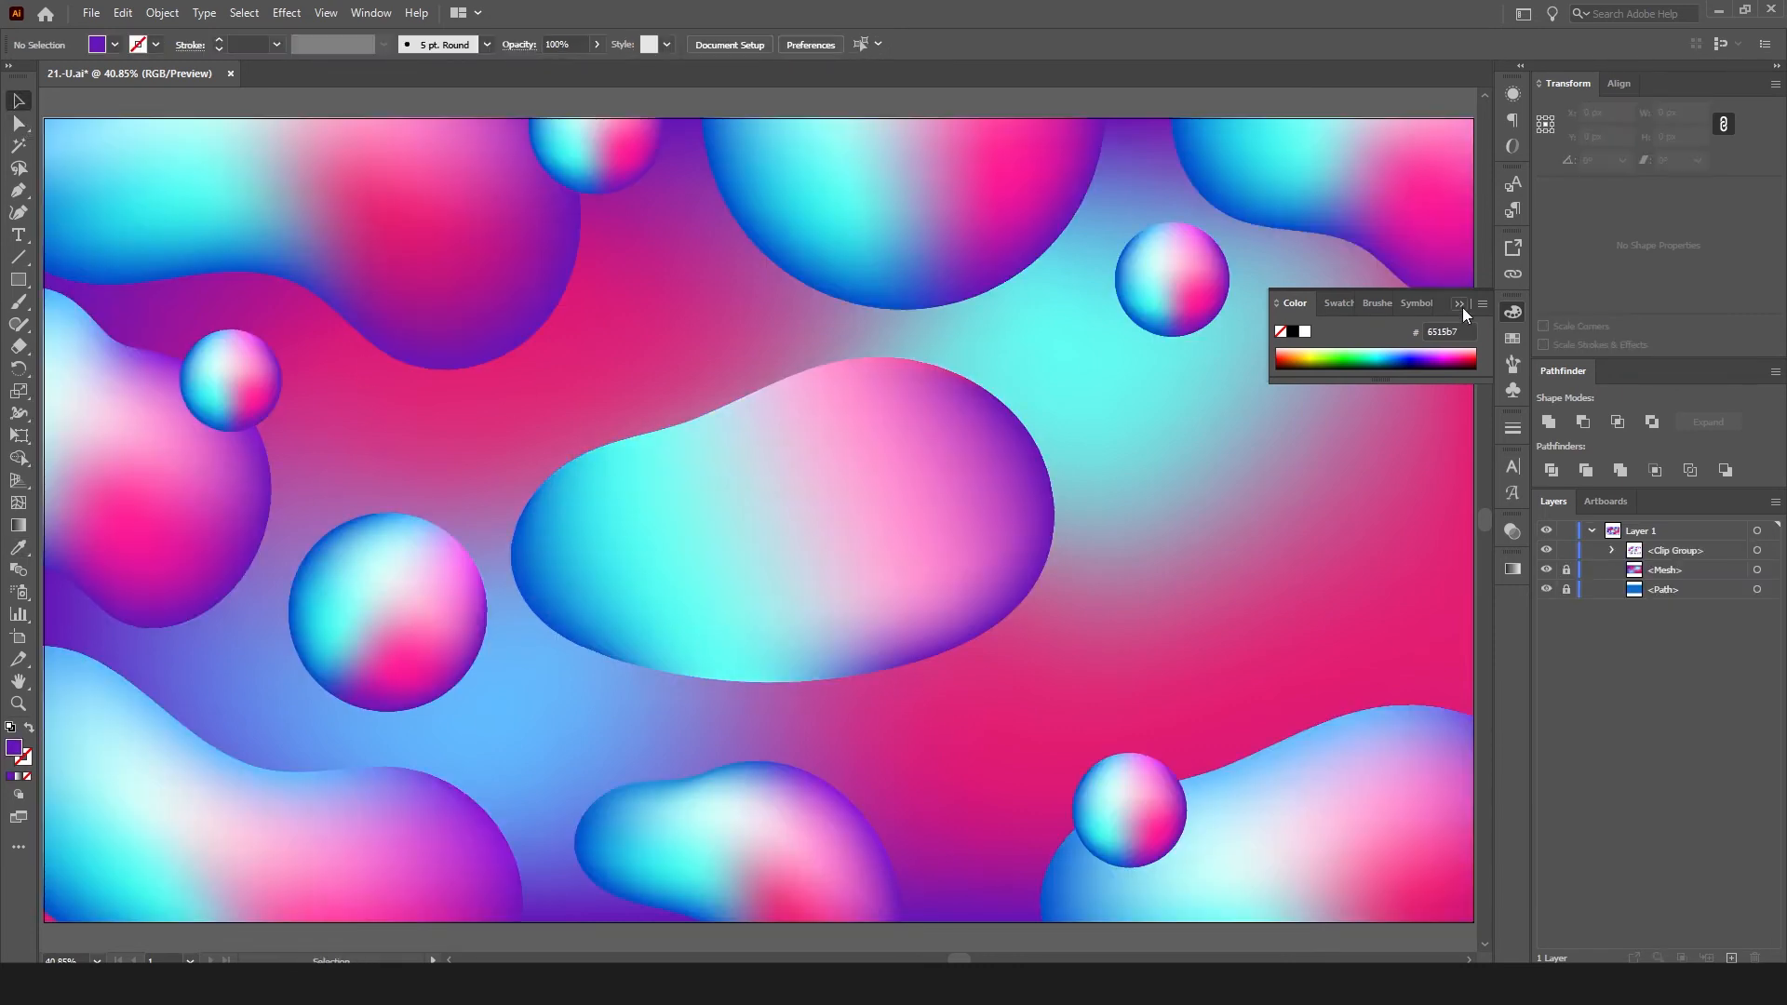
pyautogui.click(1459, 305)
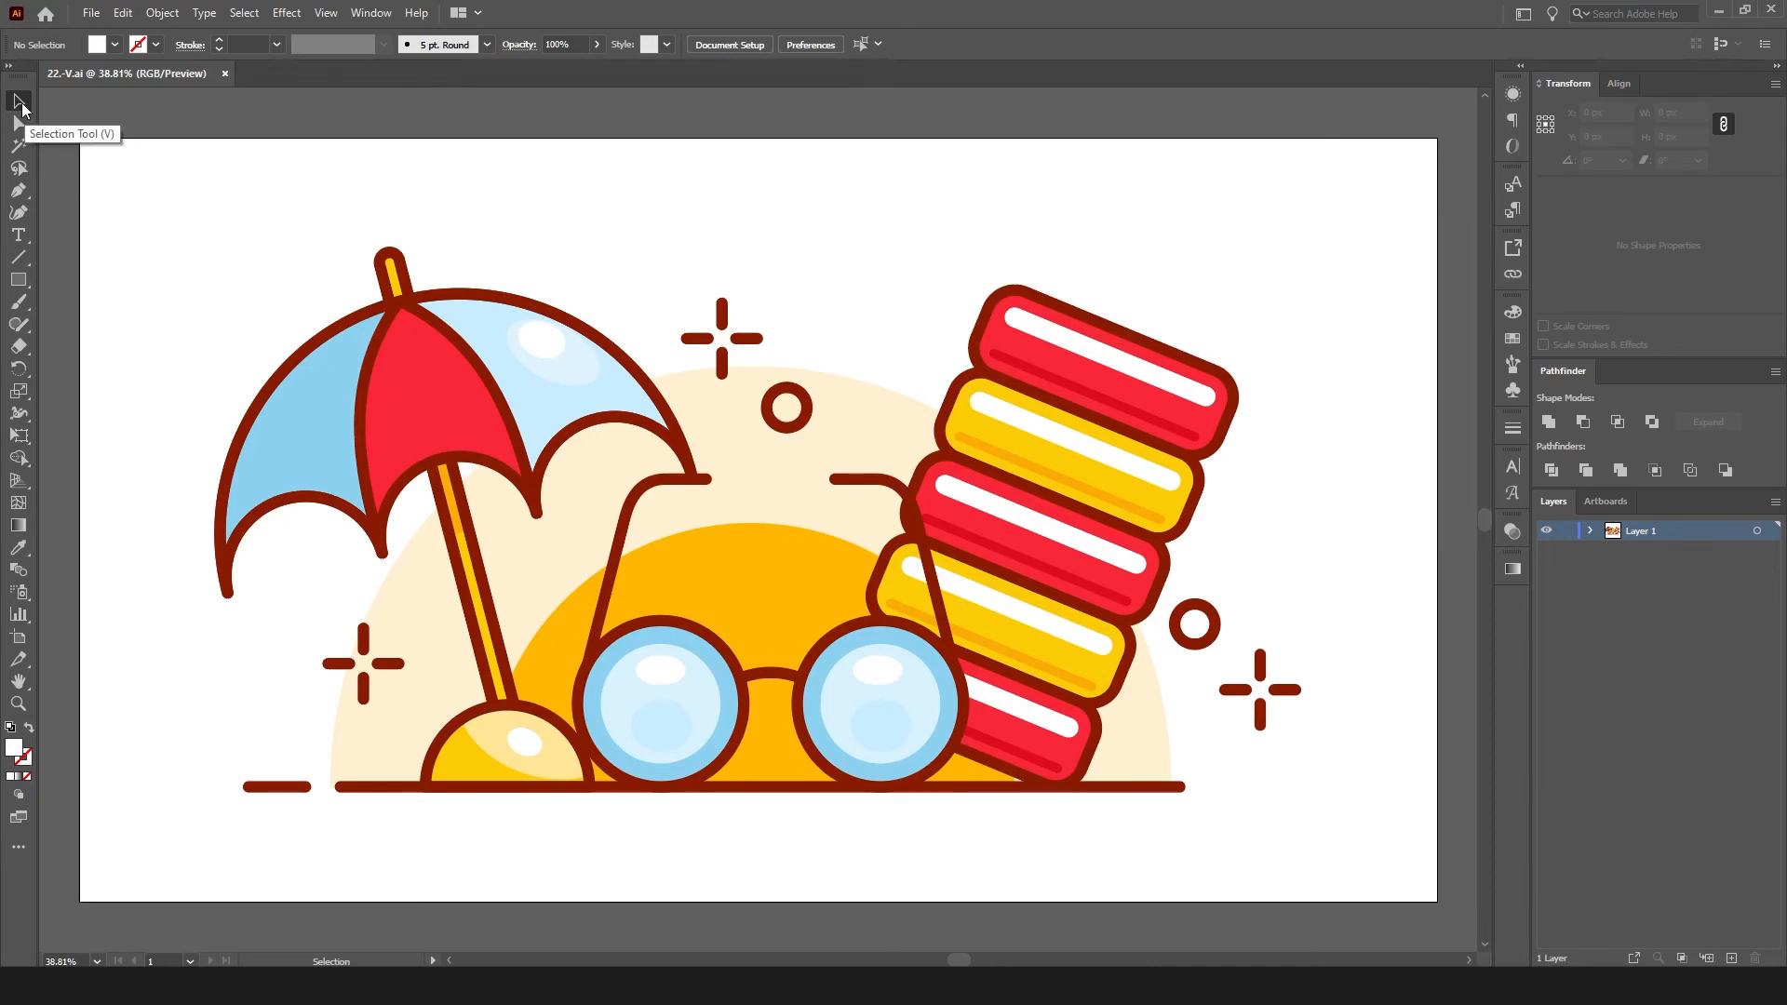
# - Select the beach umbrella group with the Selection tool, and switch the selection to the red and yellow stack
pyautogui.click(358, 382)
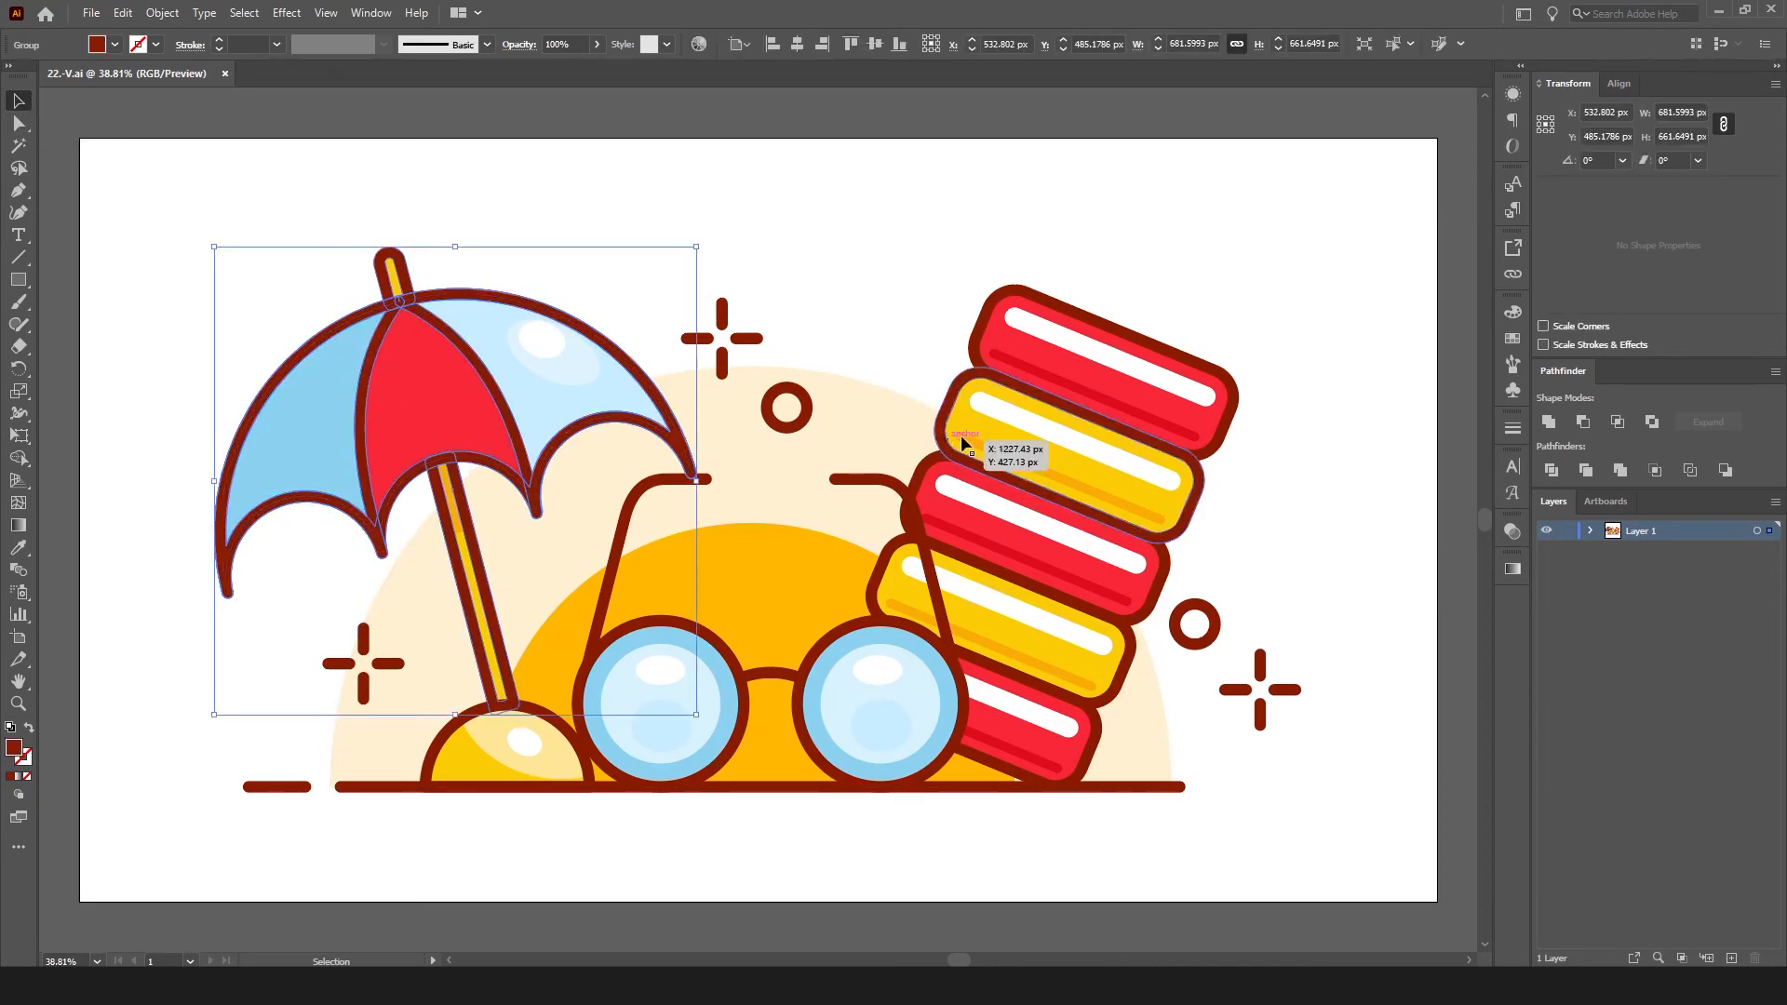
pyautogui.click(990, 424)
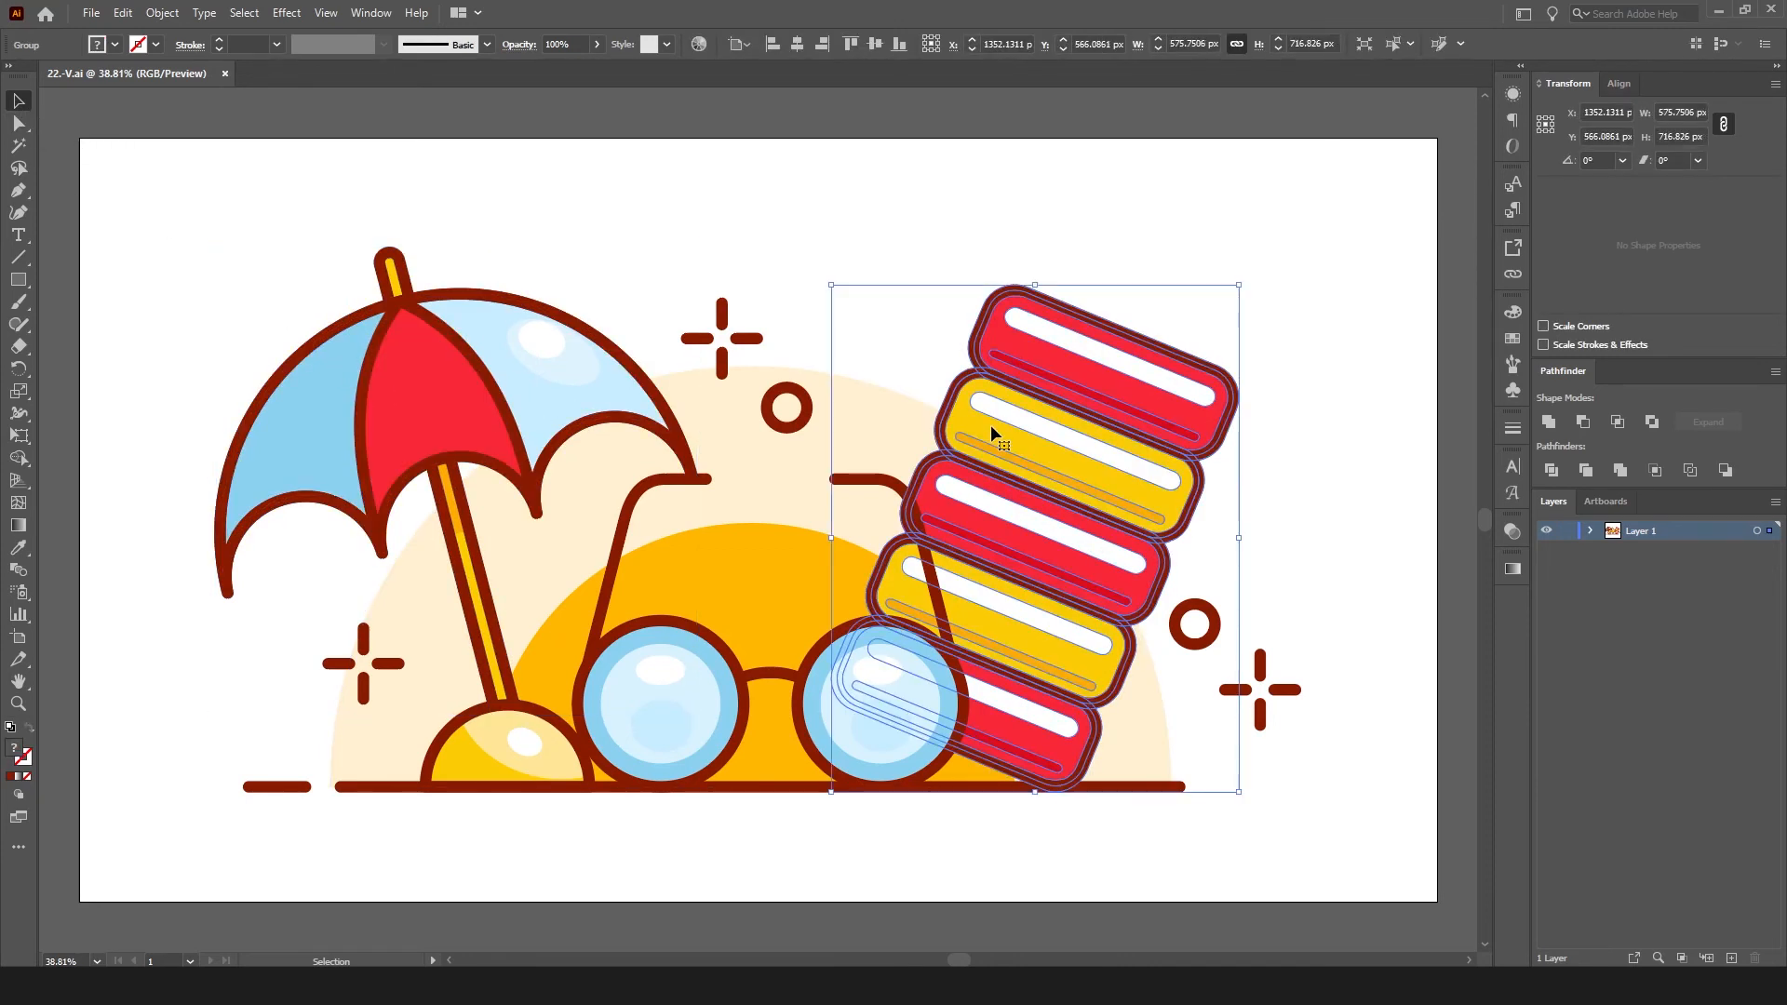
# - Select the entire beach illustration with a marquee, and remove the red and yellow stack and the umbrella from the selection
pyautogui.click(748, 339)
pyautogui.moveTo(191, 187); pyautogui.dragTo(1328, 854)
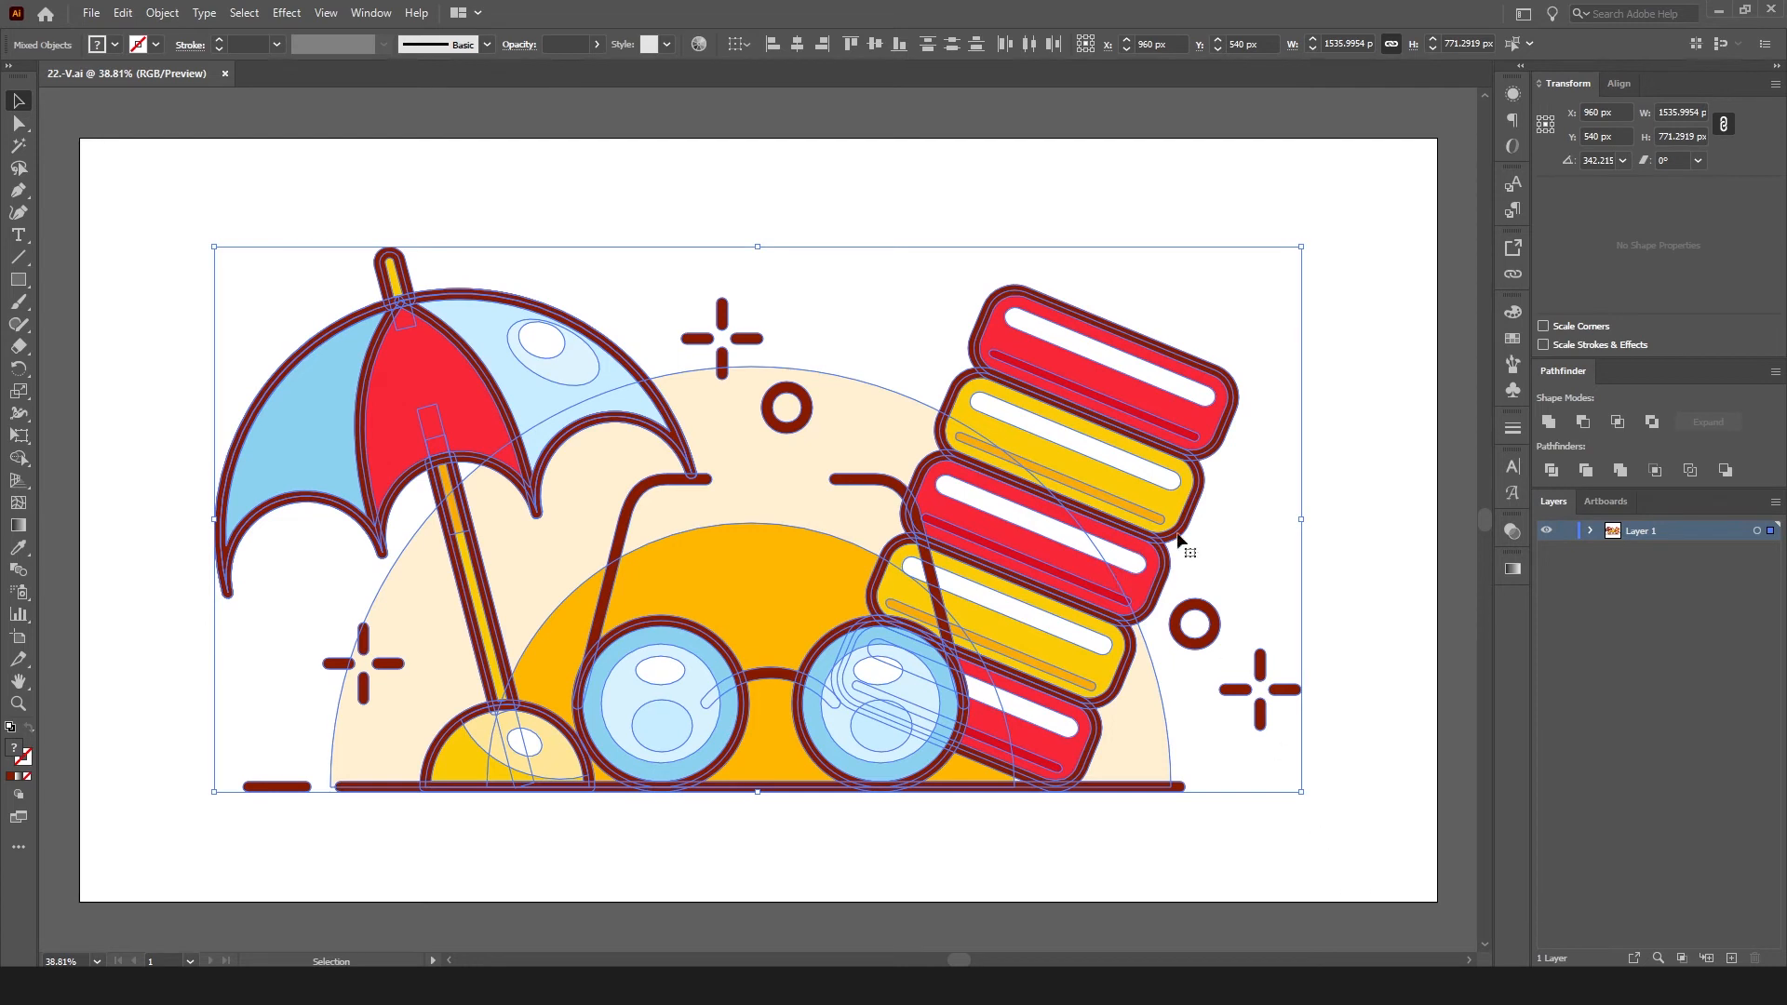
pyautogui.keyDown('shift'); pyautogui.click(1177, 453); pyautogui.keyUp('shift')
pyautogui.keyDown('shift'); pyautogui.click(547, 391); pyautogui.keyUp('shift')
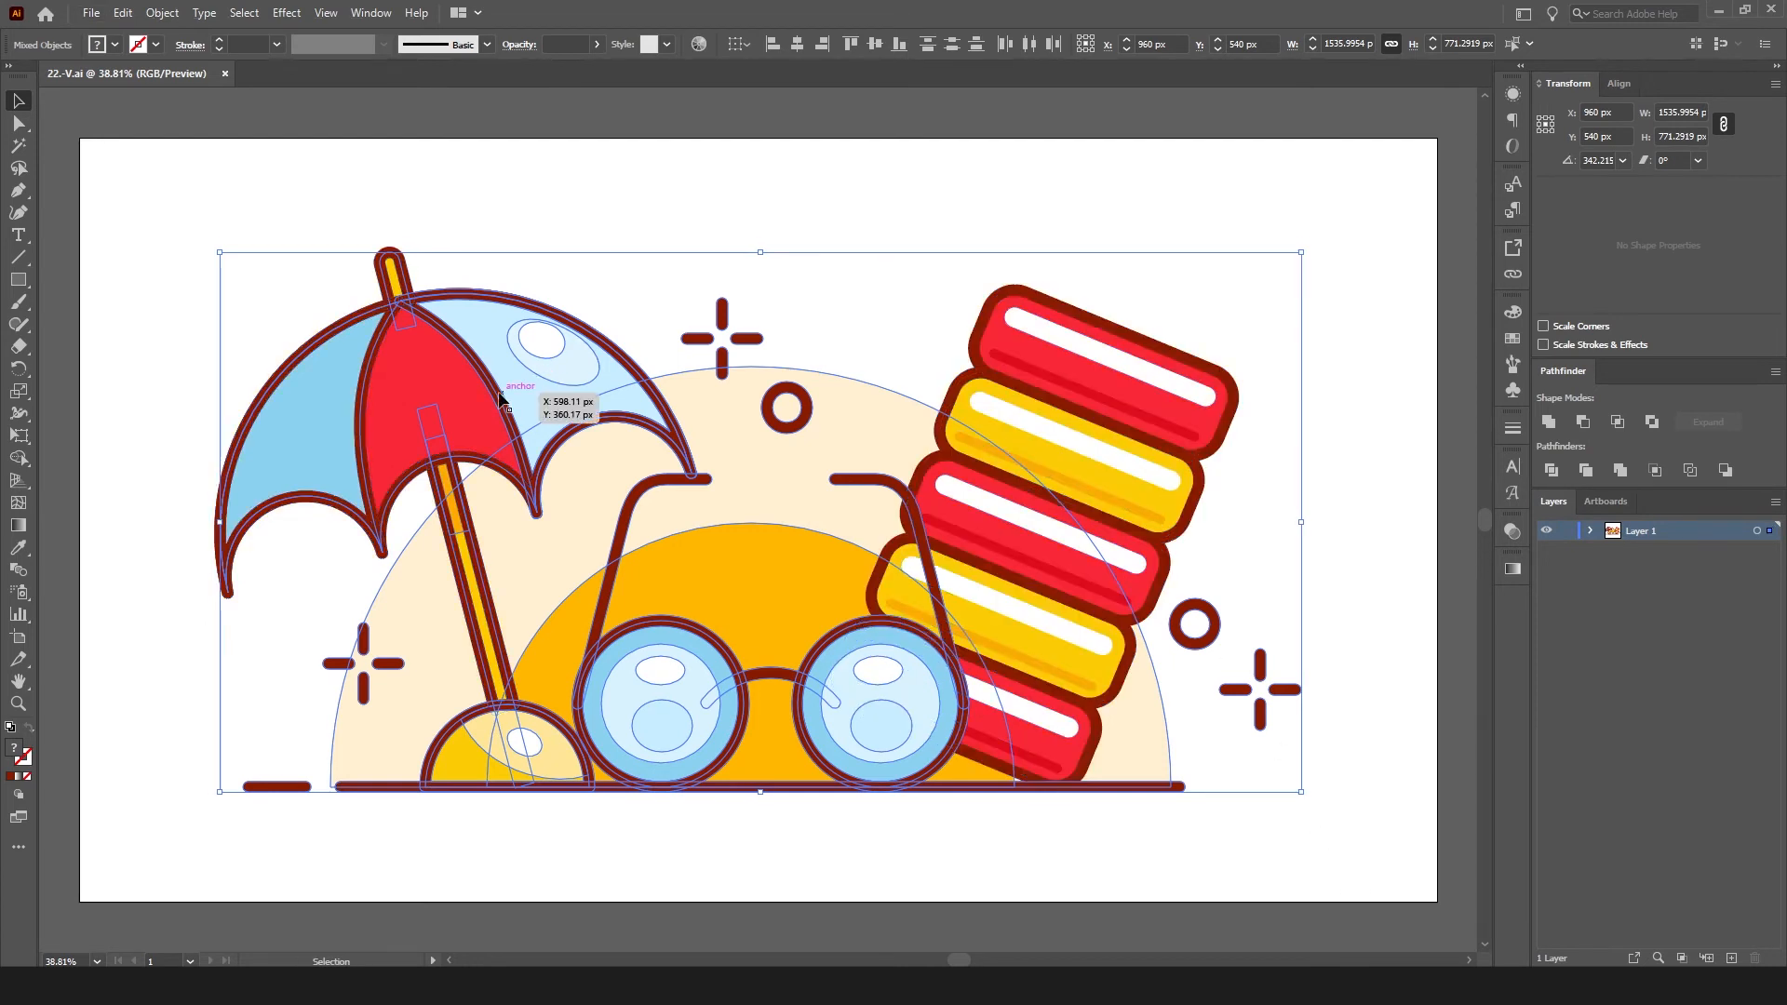
pyautogui.moveTo(646, 228); pyautogui.dragTo(807, 354)
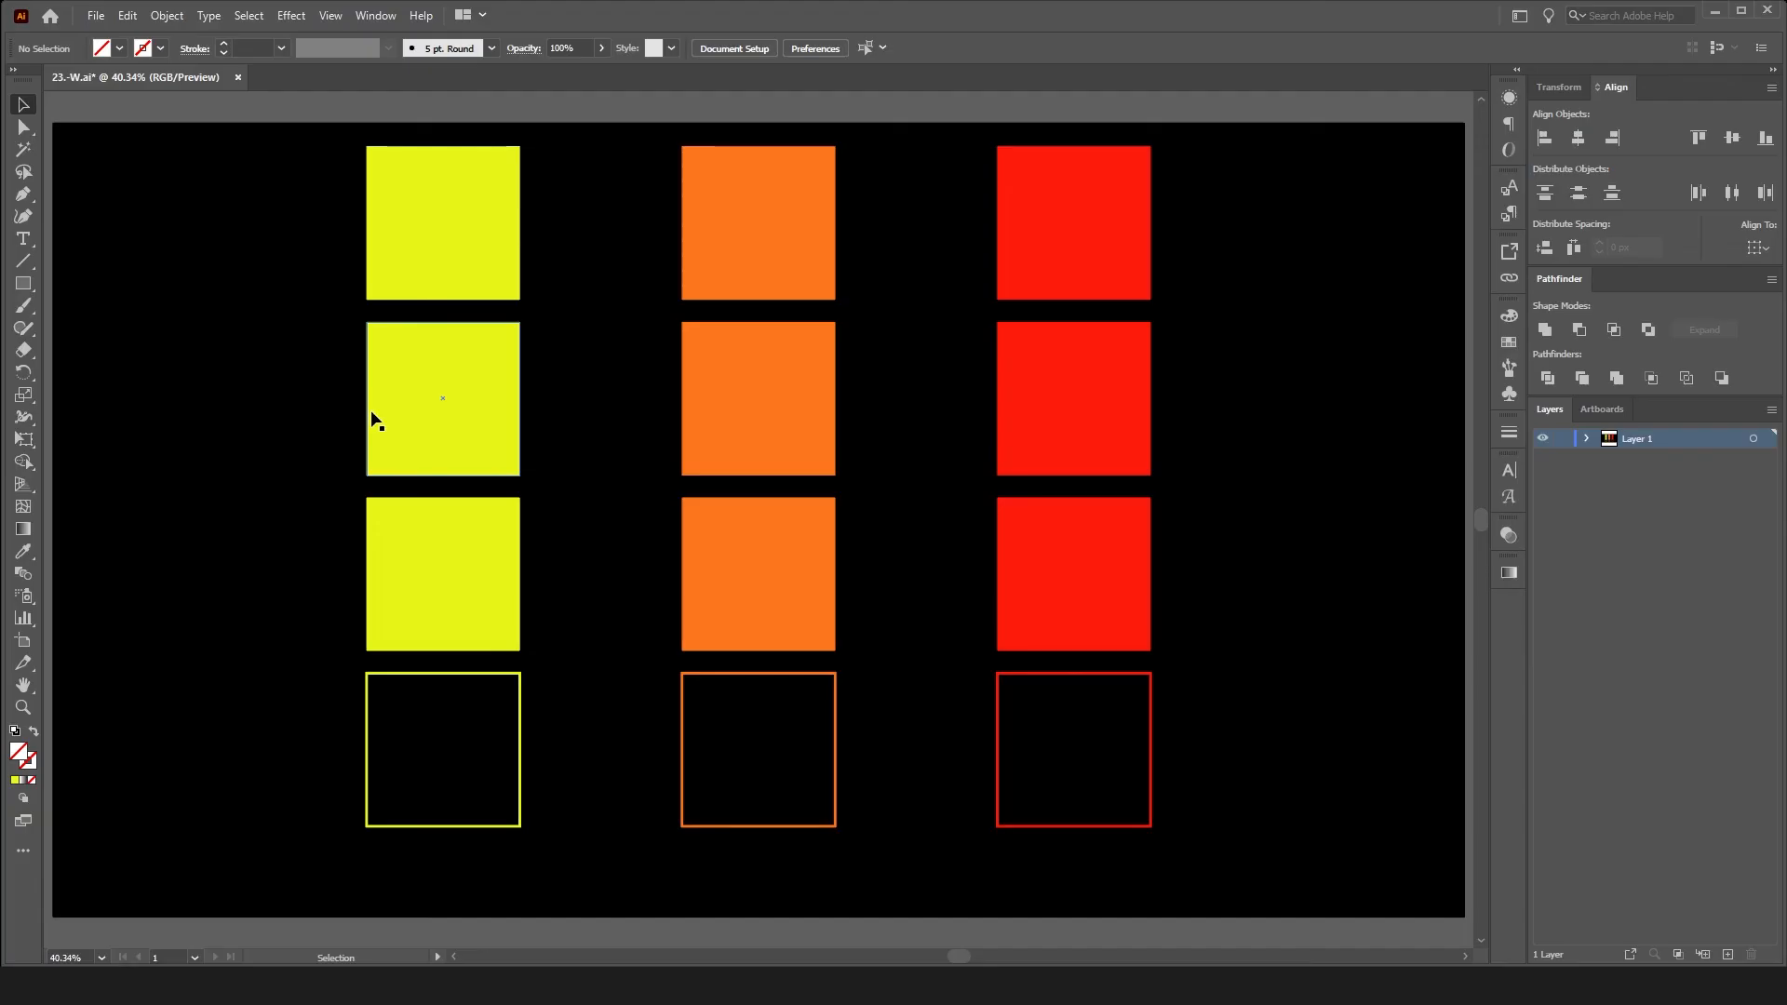
# - Blend the yellow, orange and red squares of the second row with Smooth Color spacing, and deselect the result
pyautogui.click(372, 415)
pyautogui.keyDown('shift'); pyautogui.click(807, 417); pyautogui.keyUp('shift')
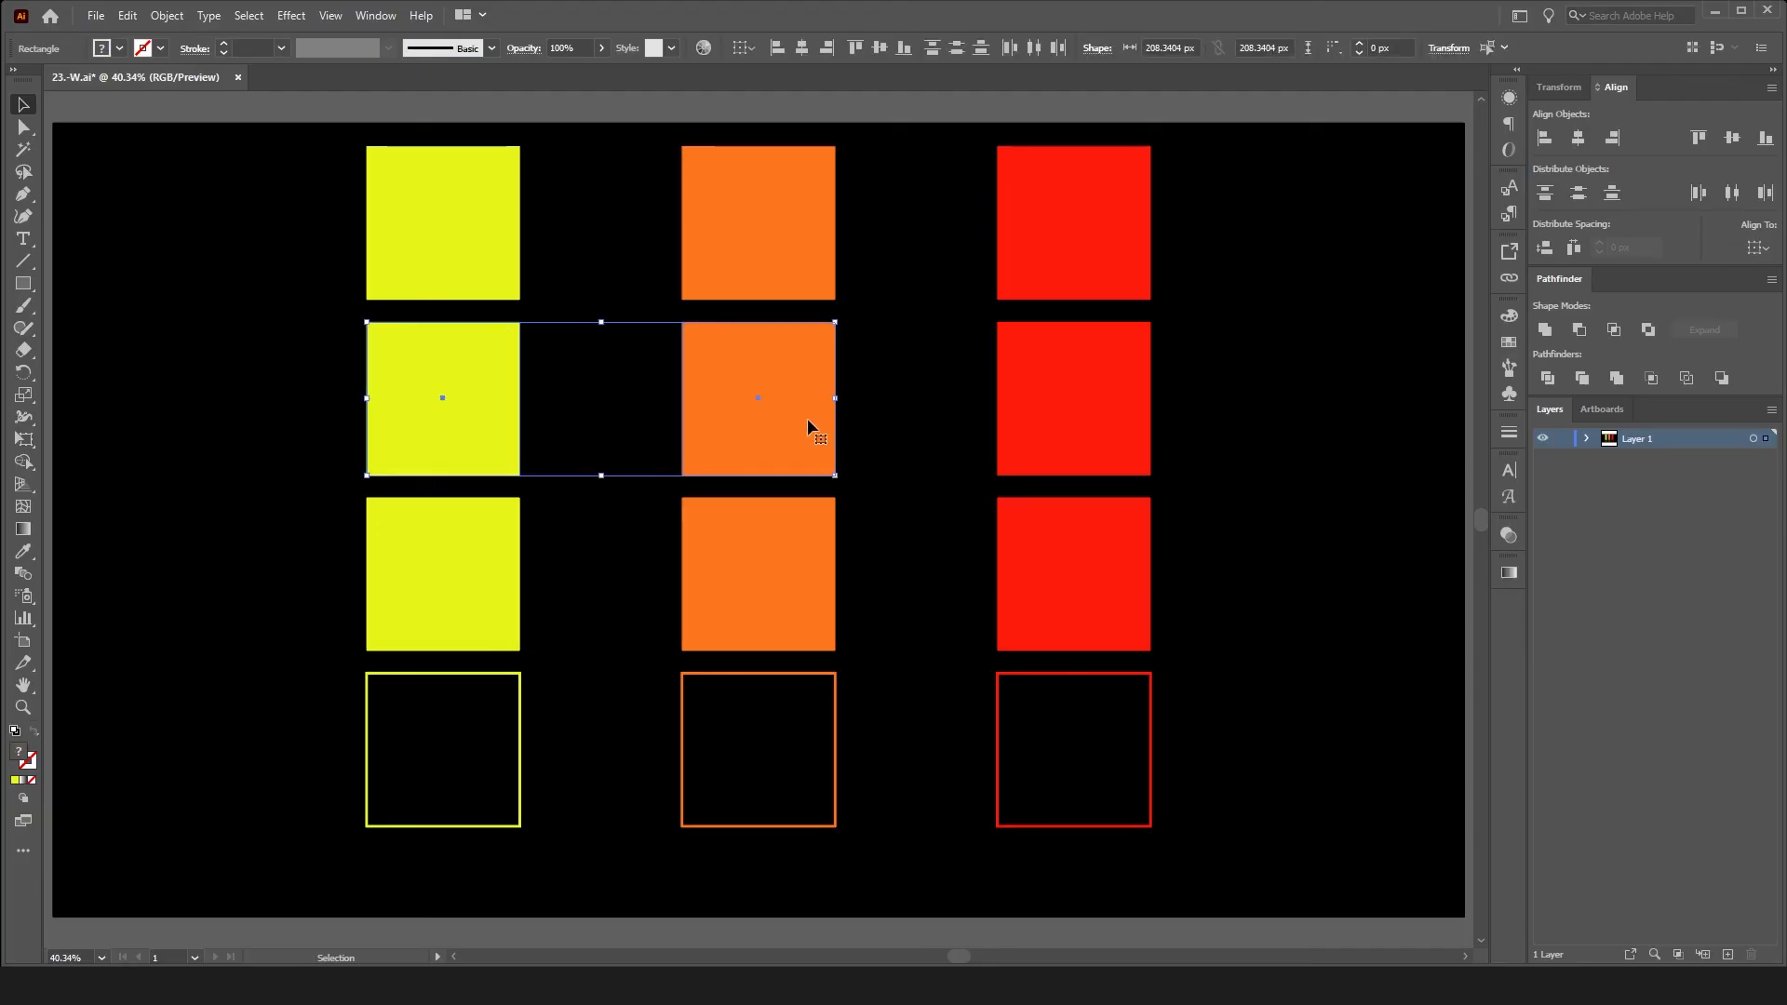
pyautogui.doubleClick(25, 573)
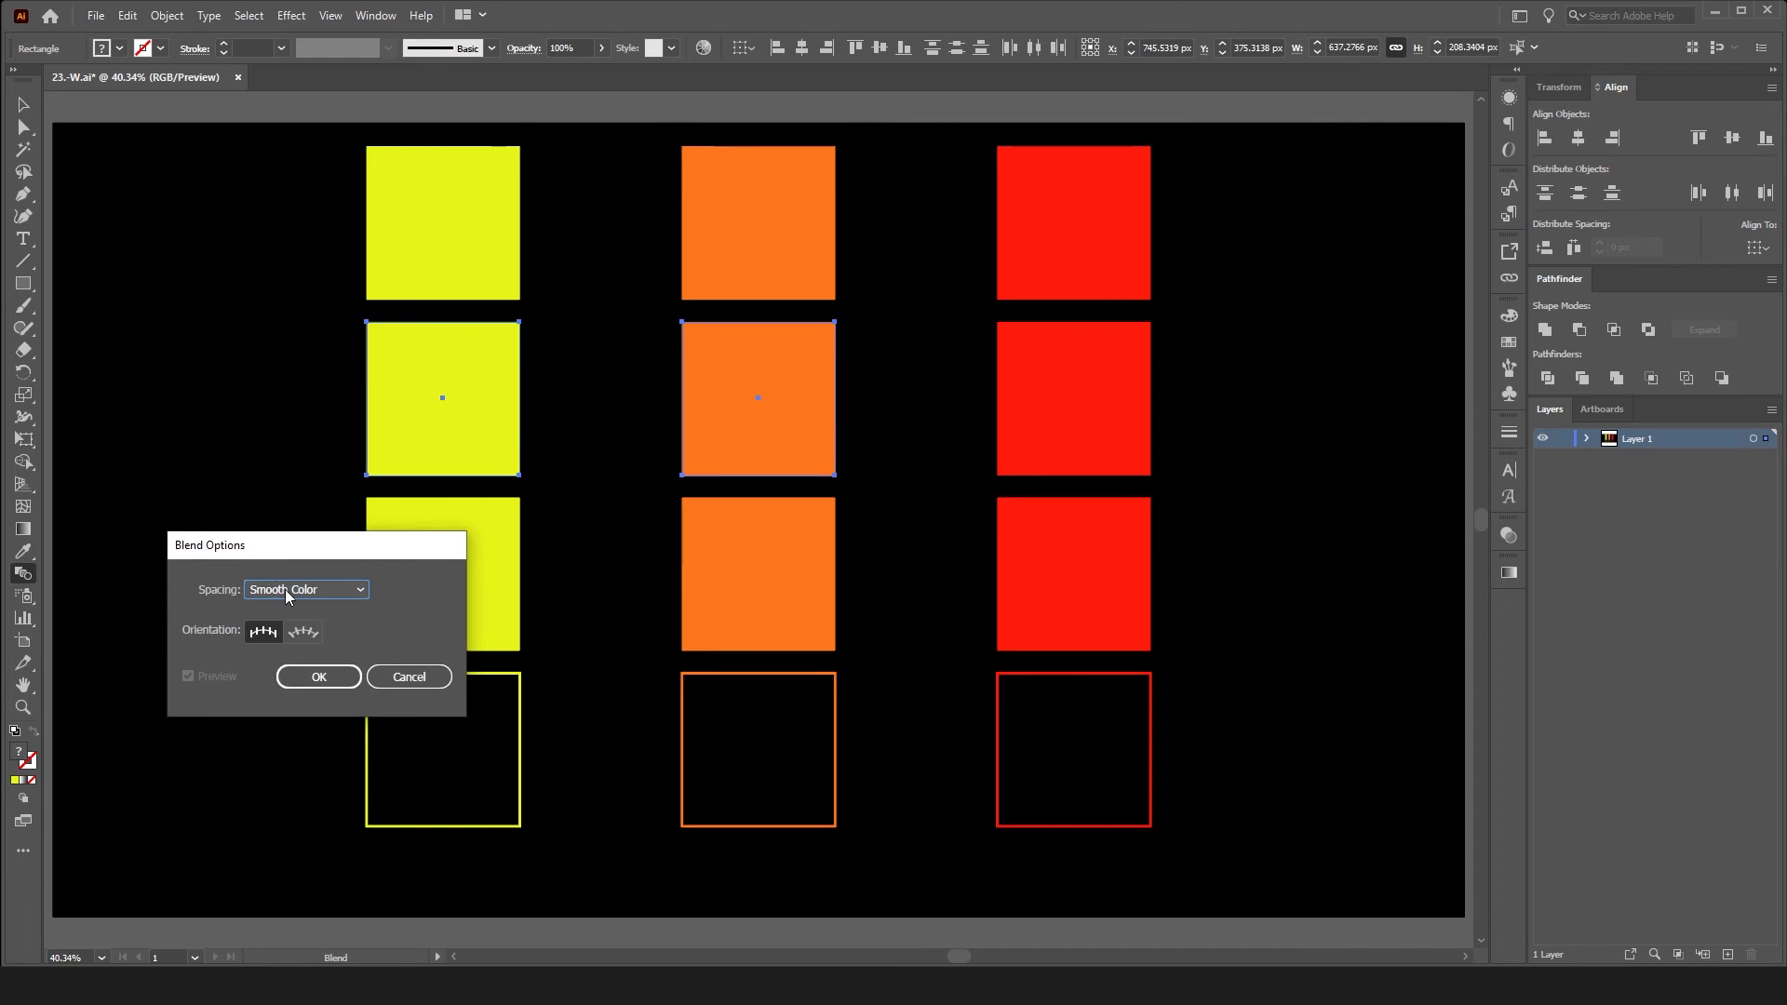
pyautogui.click(311, 679)
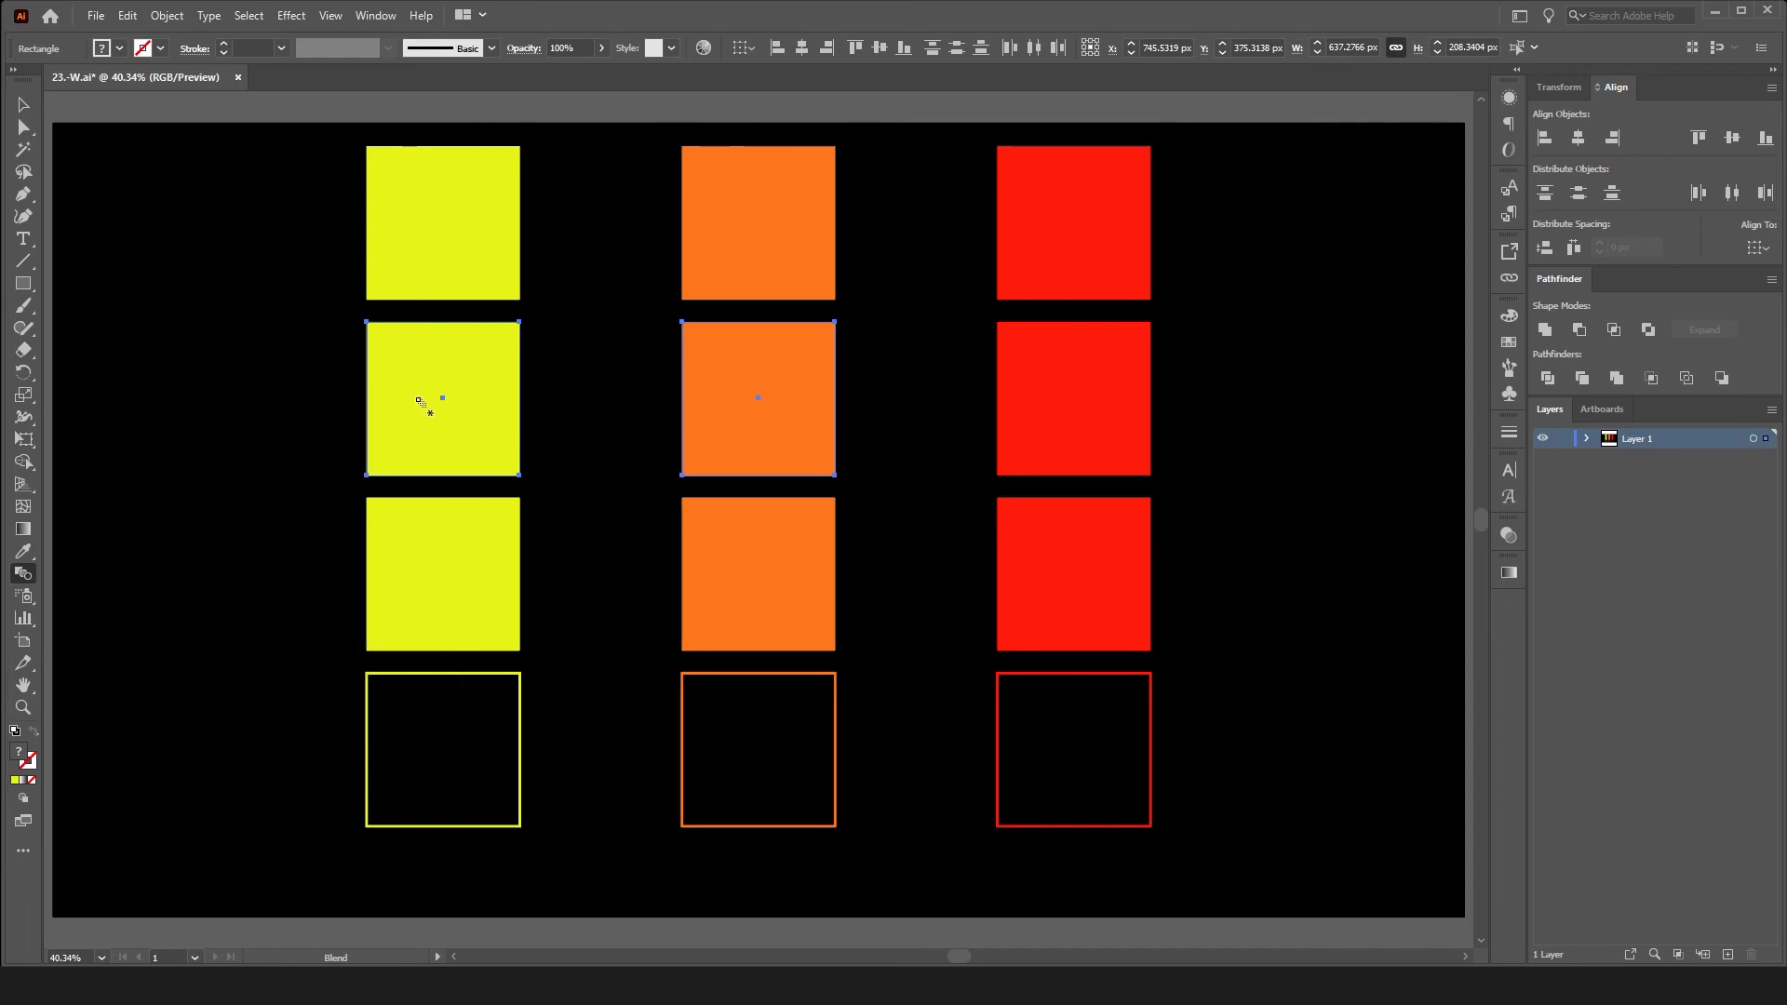
pyautogui.click(727, 373)
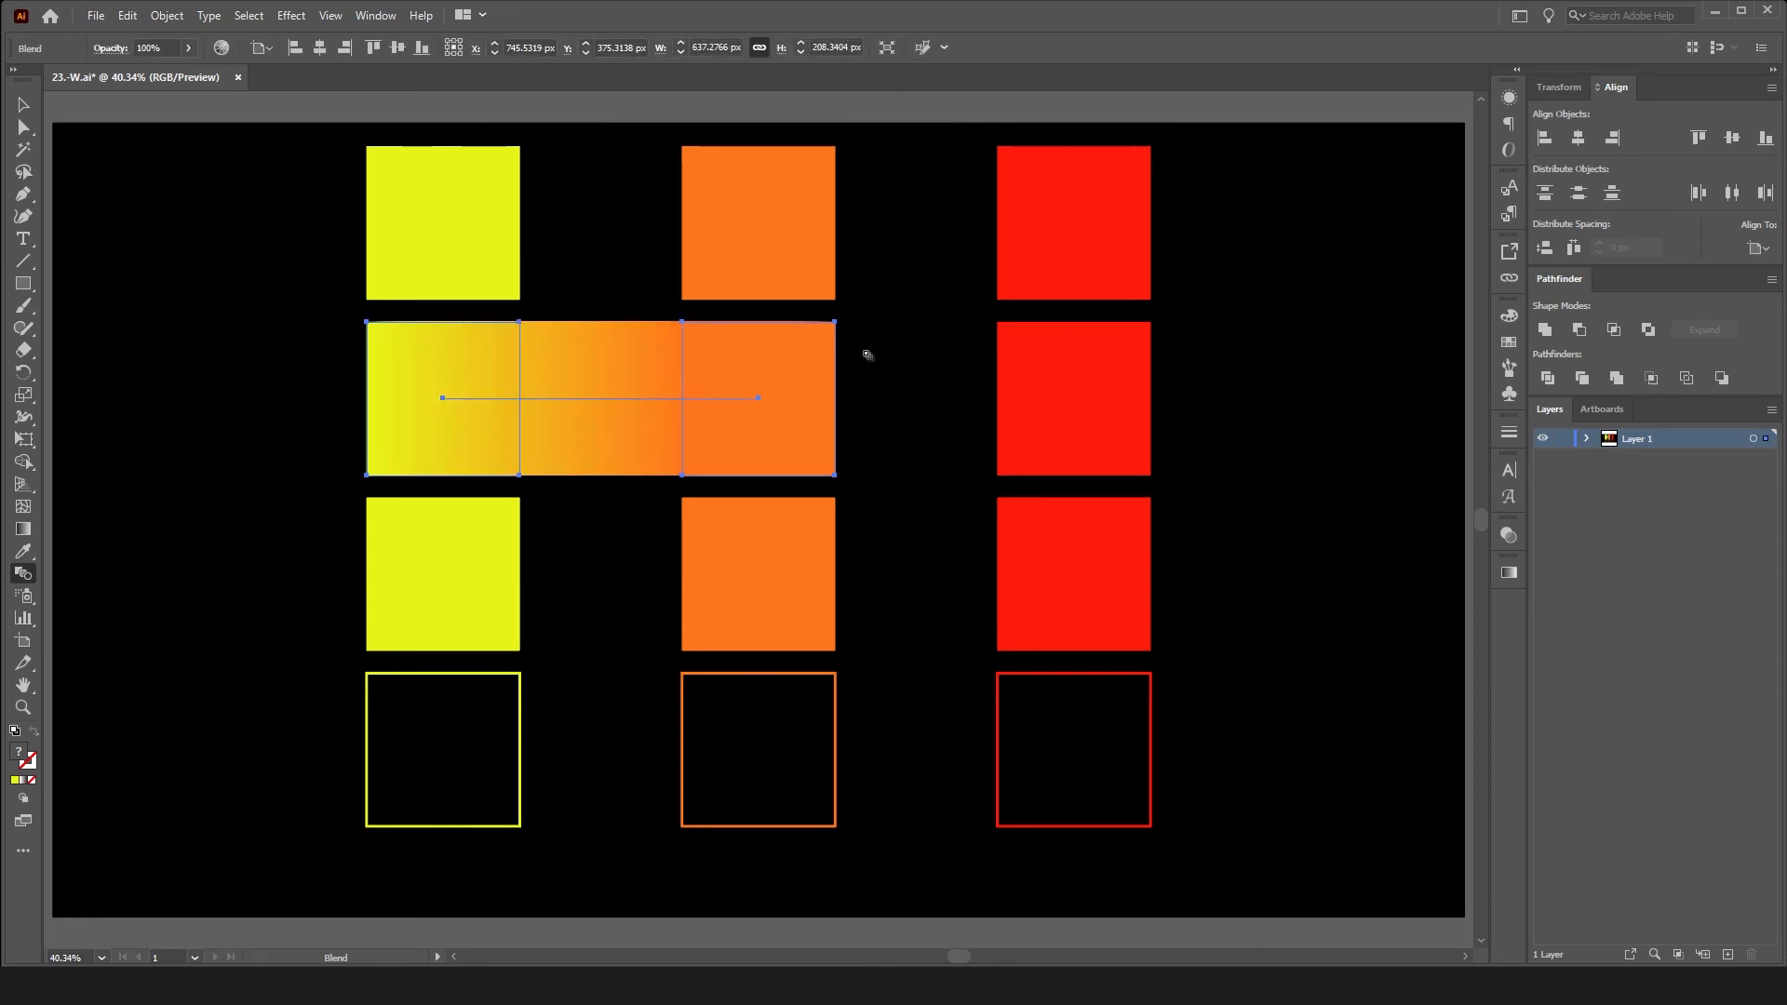
pyautogui.click(1019, 364)
pyautogui.press('v')
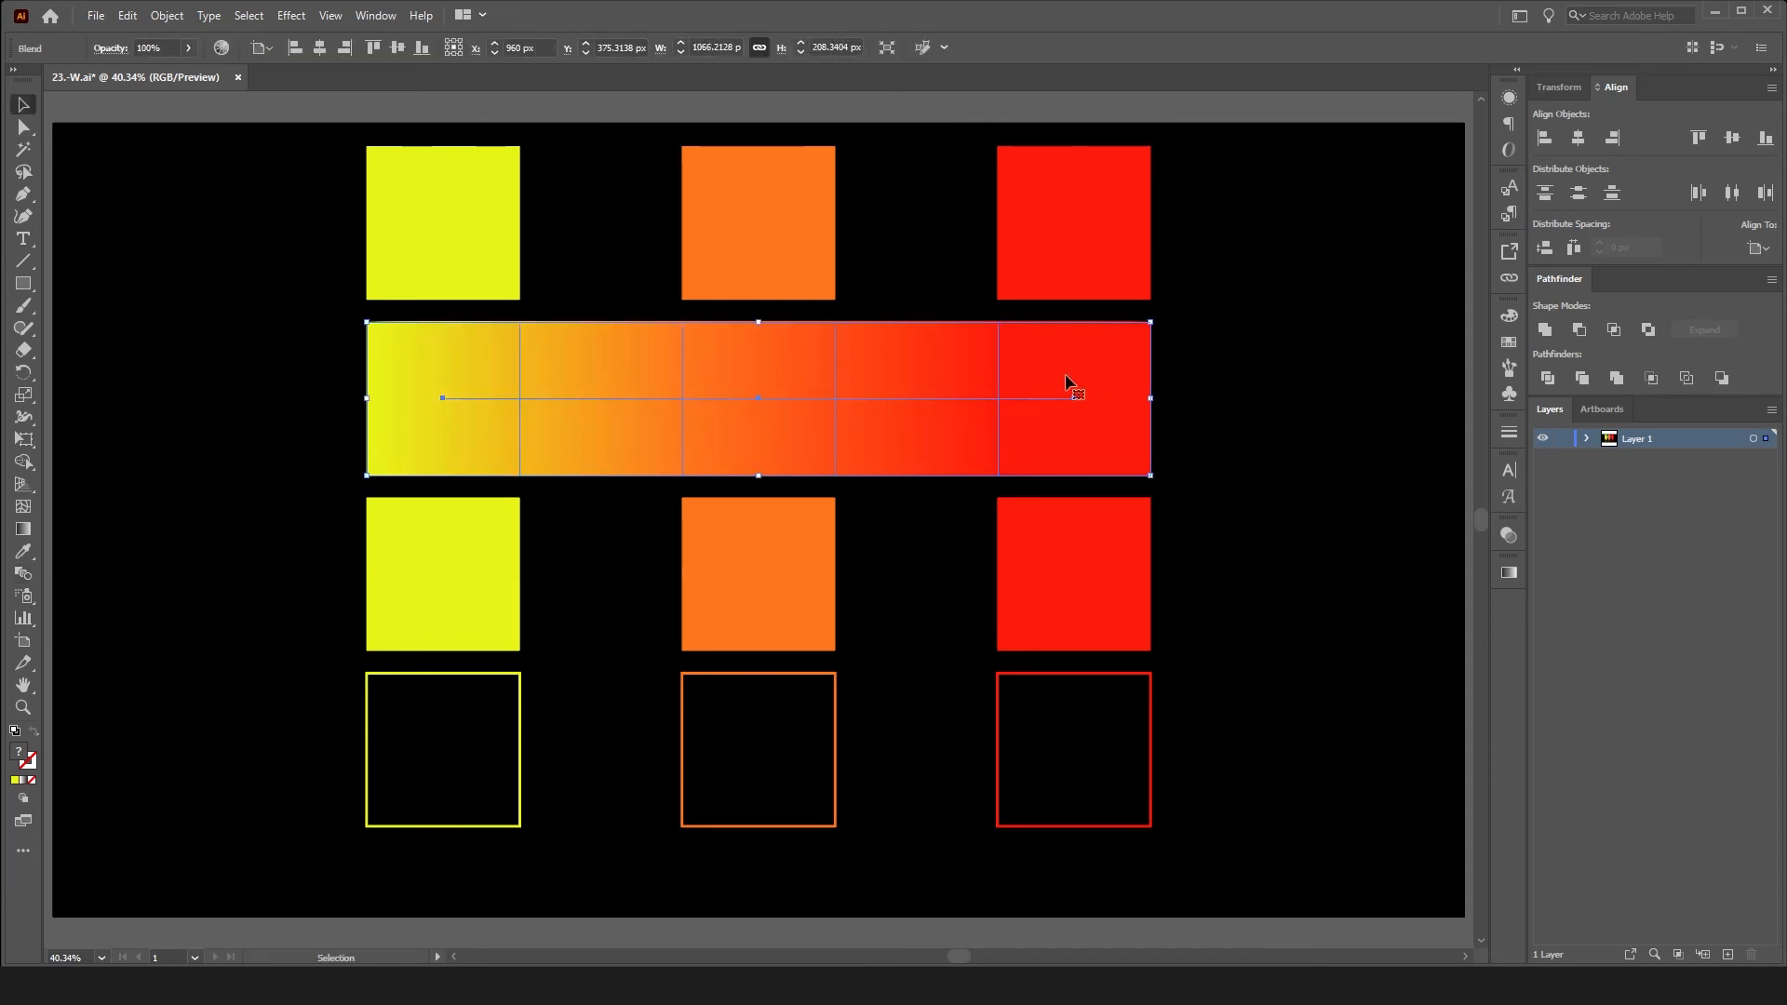
pyautogui.click(1219, 406)
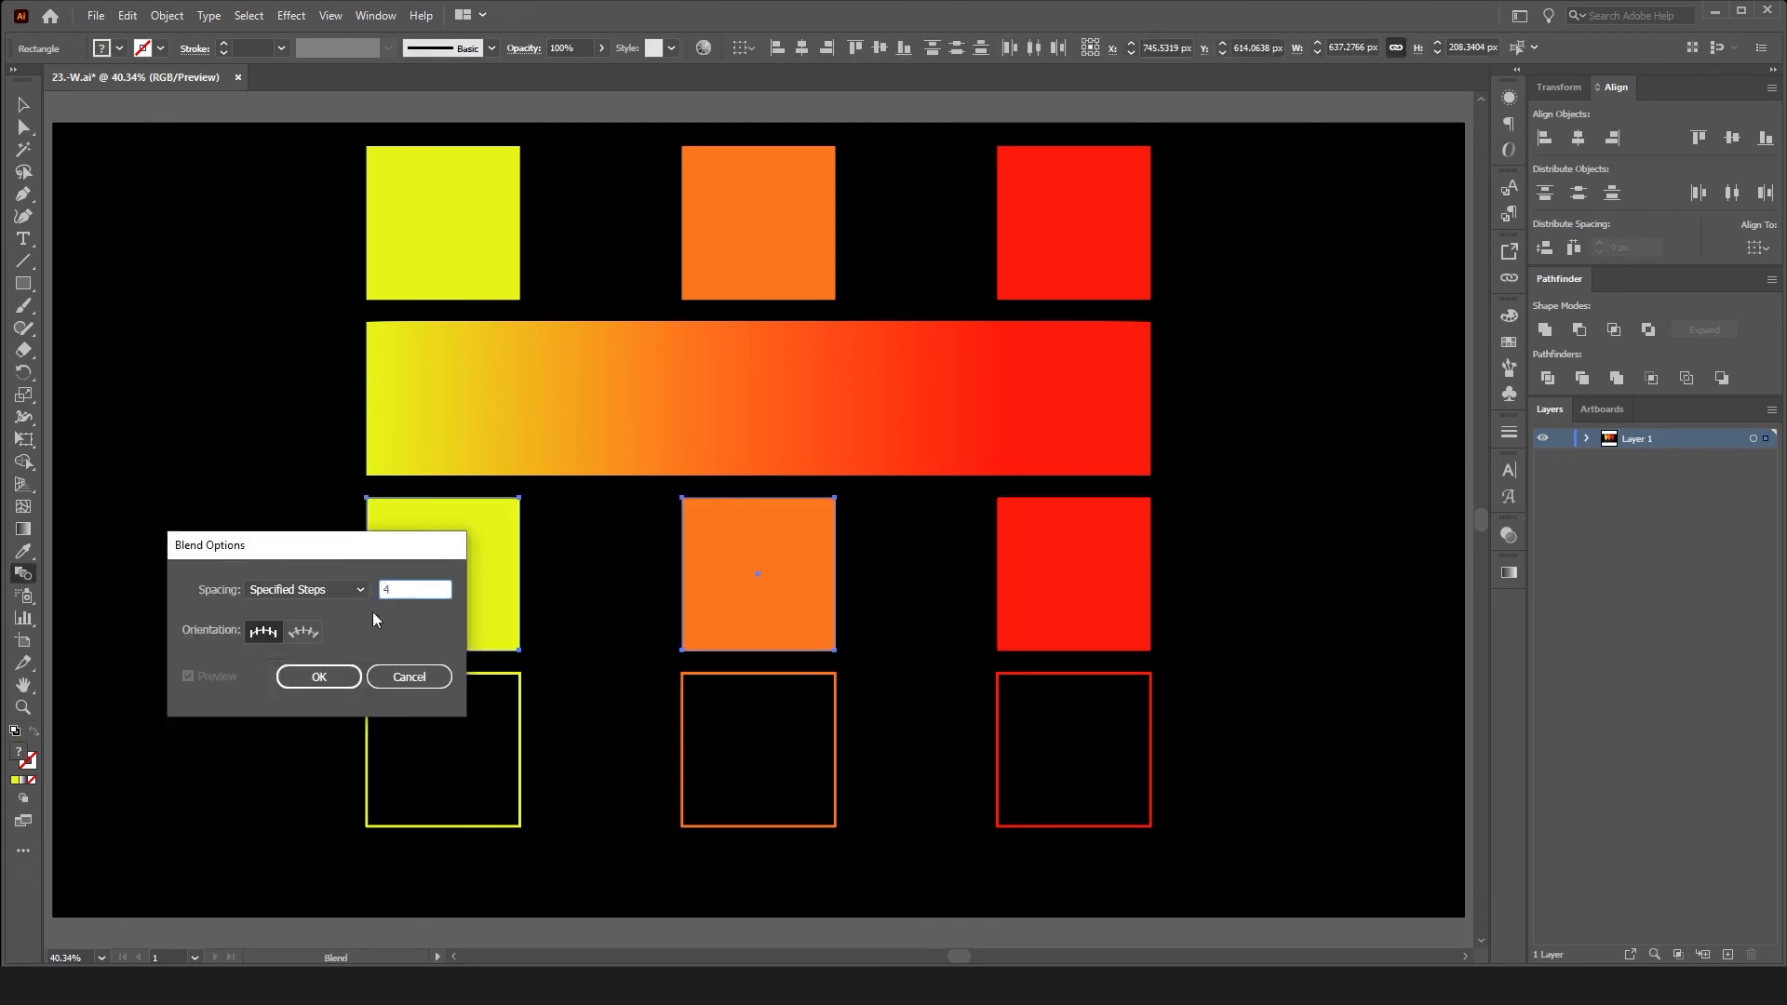
# - Blend the yellow, orange and red squares of the third row with Specified Steps set to 4, and deselect the result
pyautogui.click(319, 677)
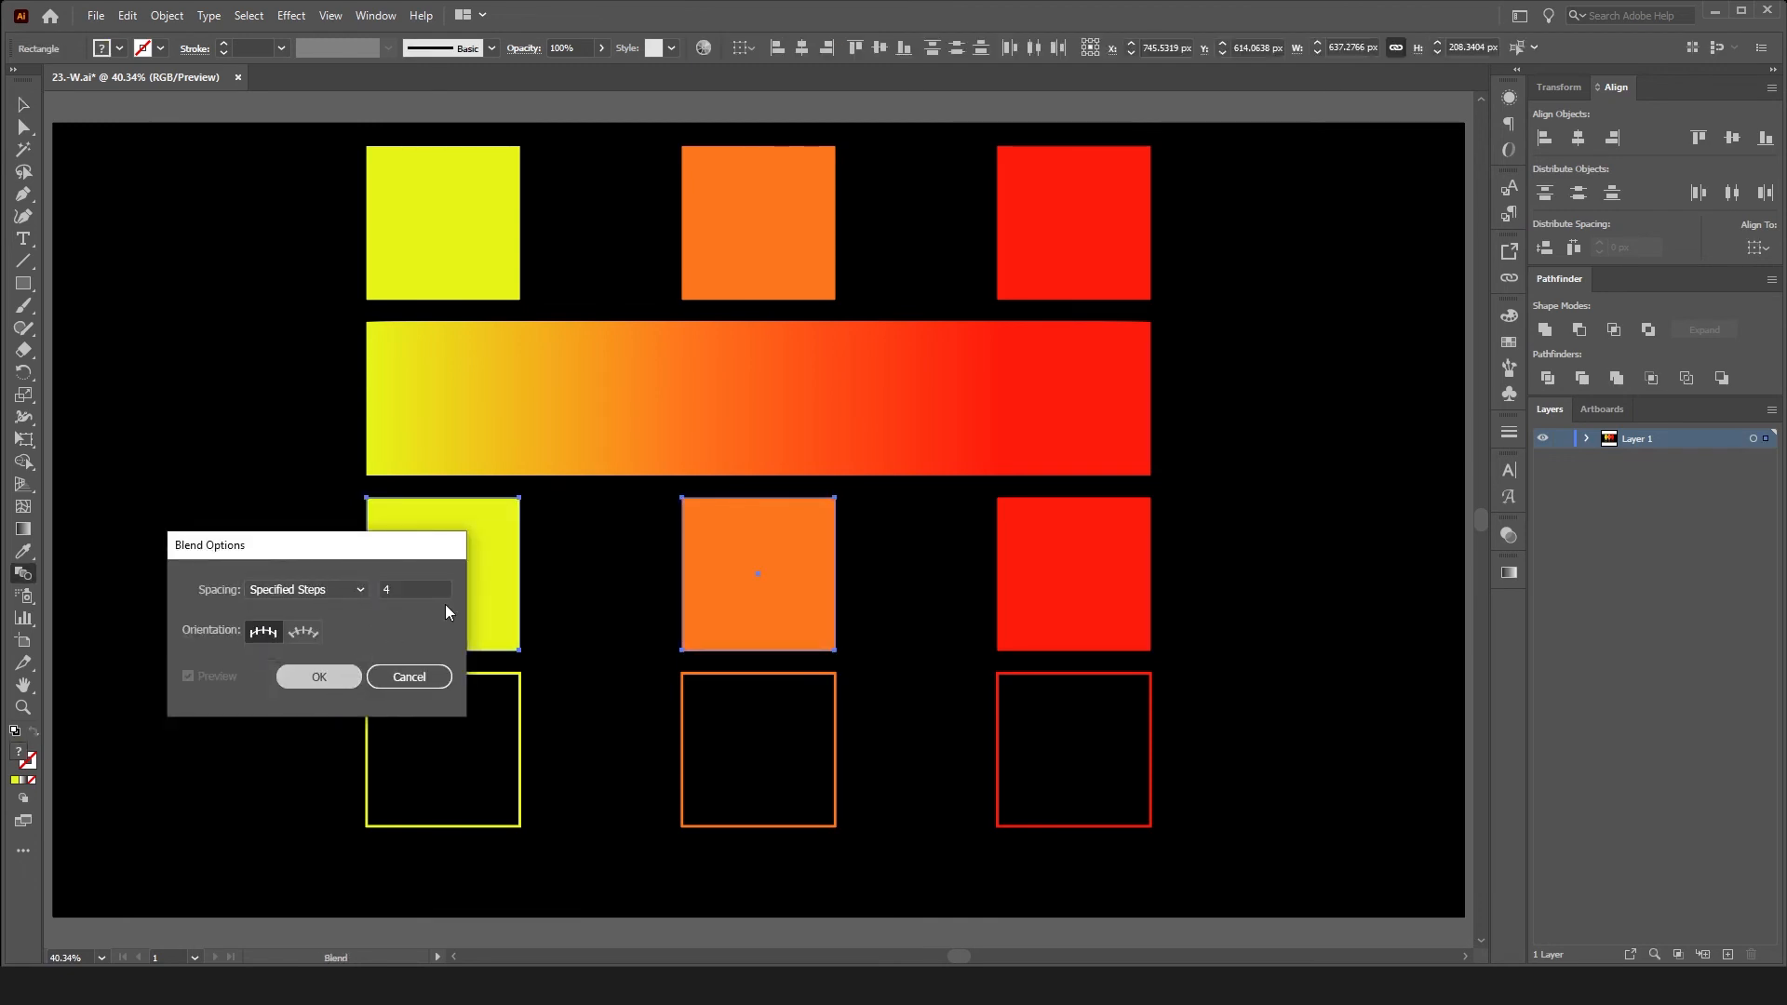
pyautogui.click(475, 573)
pyautogui.click(791, 561)
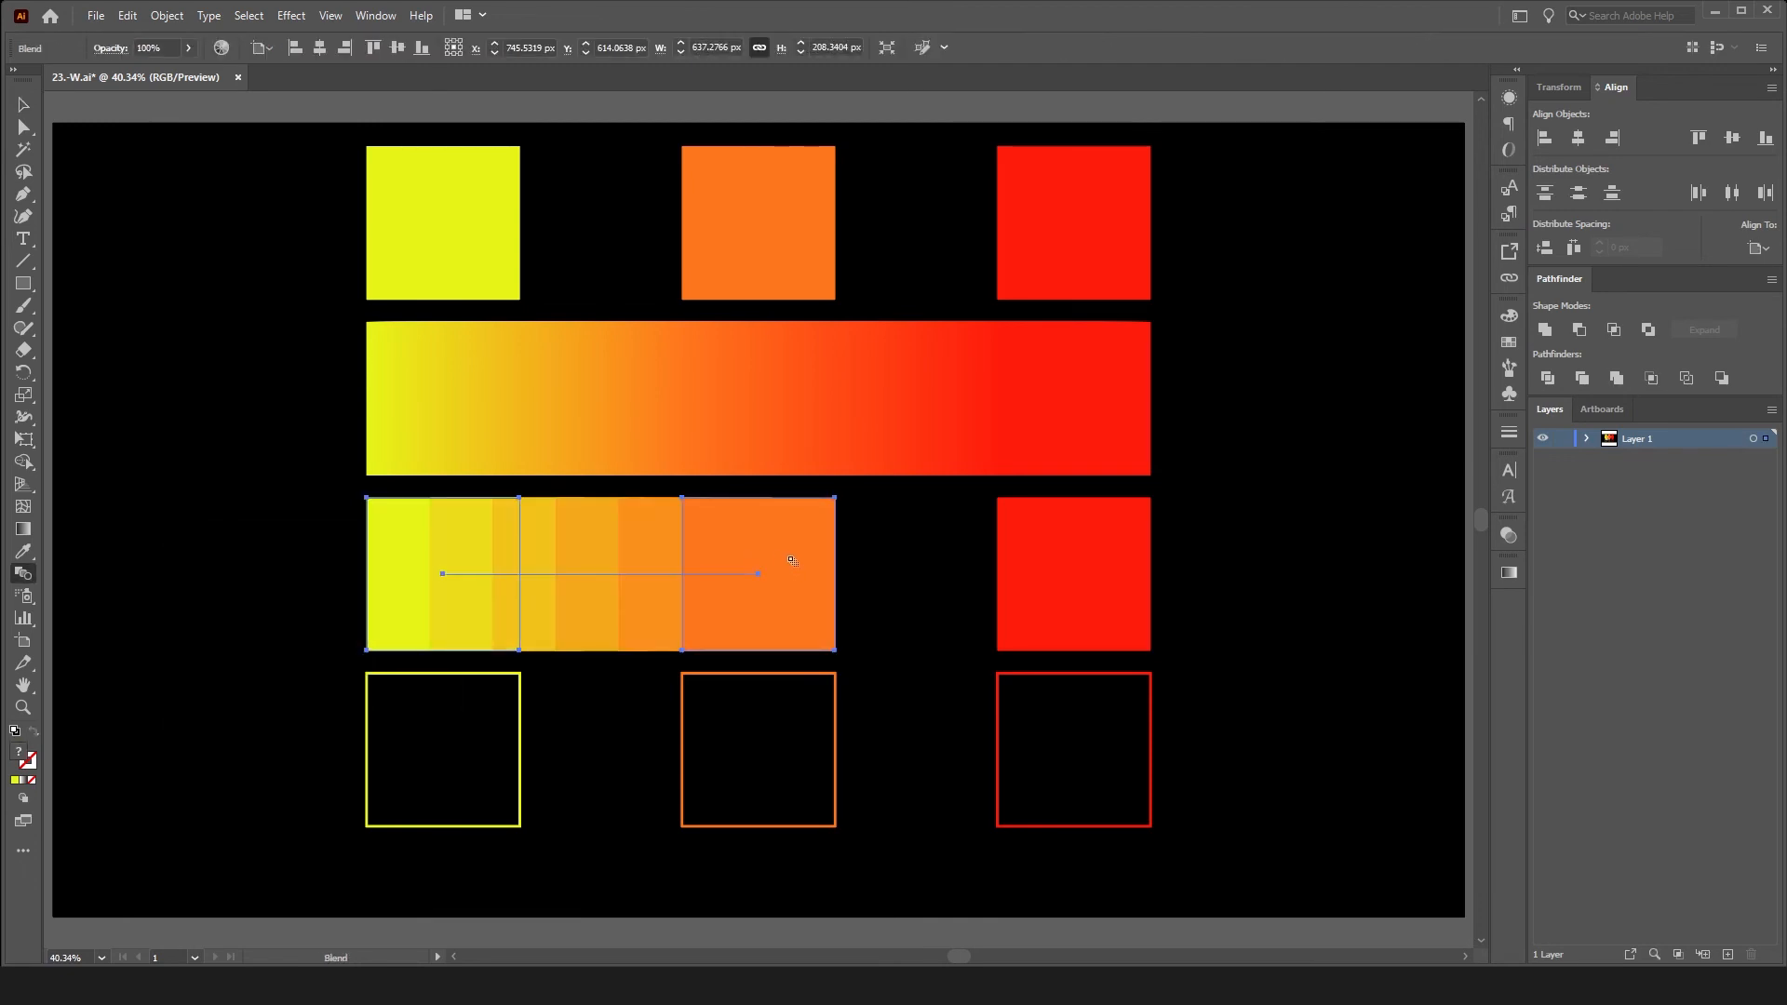
pyautogui.click(1023, 543)
pyautogui.press('v')
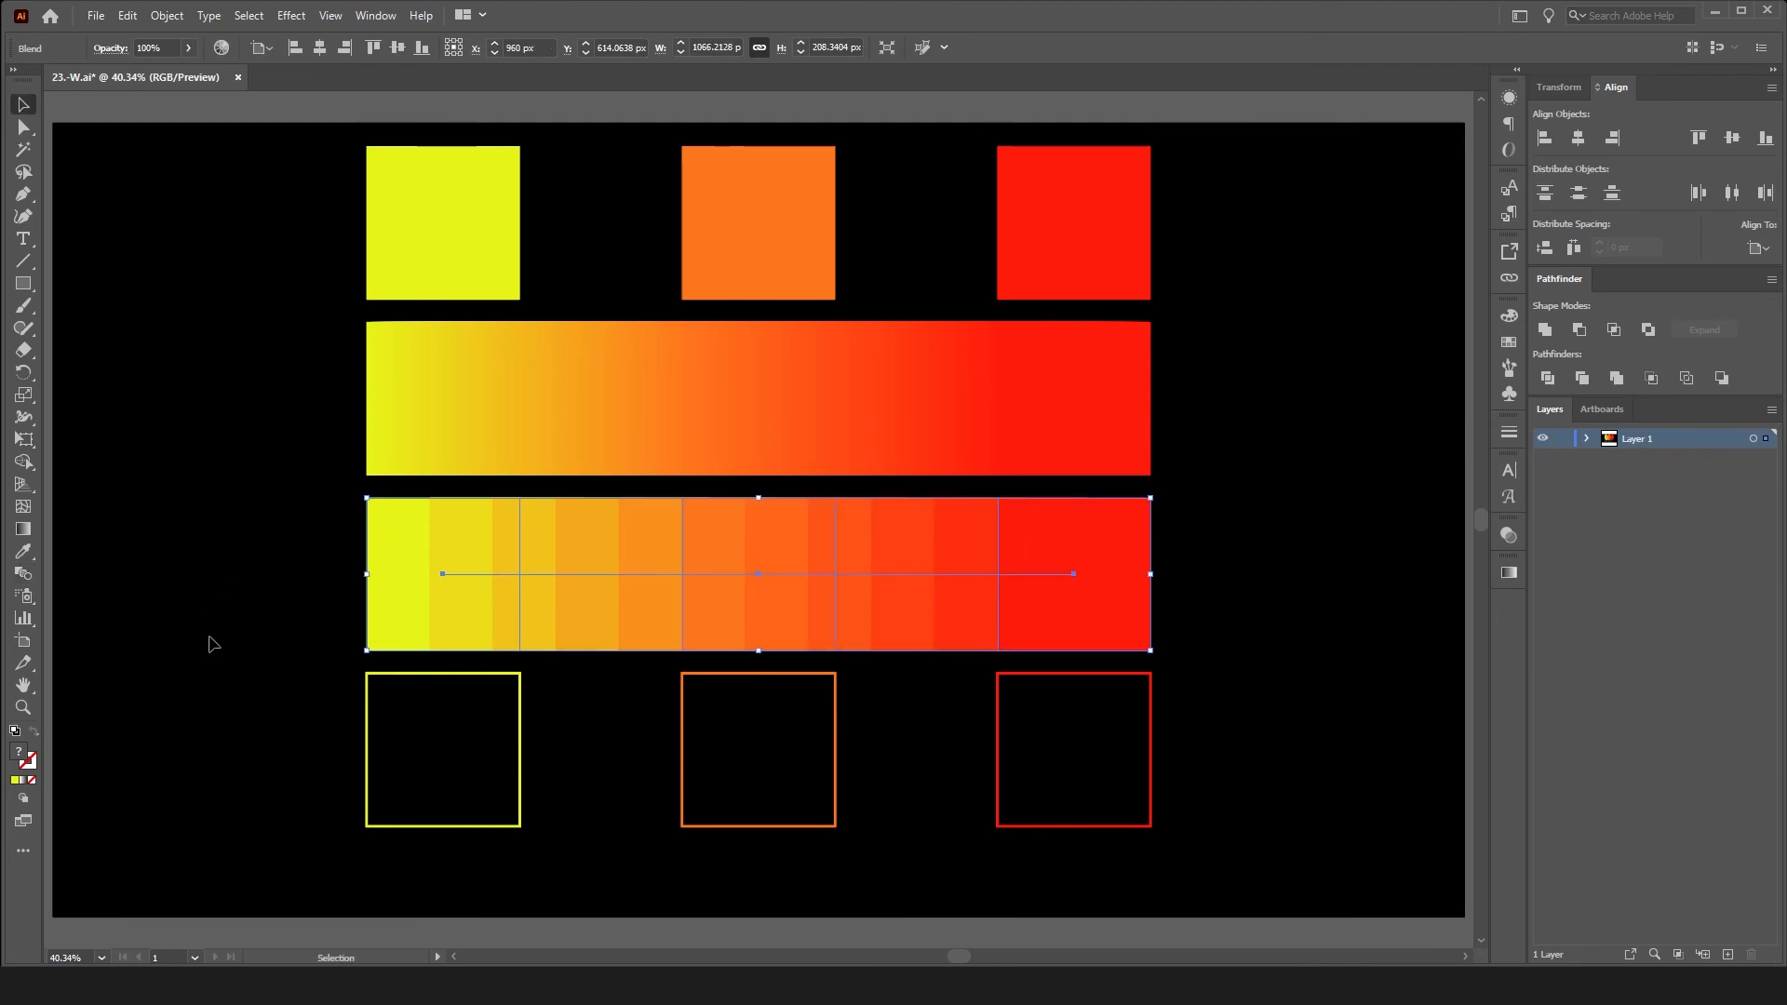
pyautogui.click(210, 640)
# - Blend the three outlined squares of the last row with Specified Distance spacing of 4 px
pyautogui.press('w')
pyautogui.press('Return')
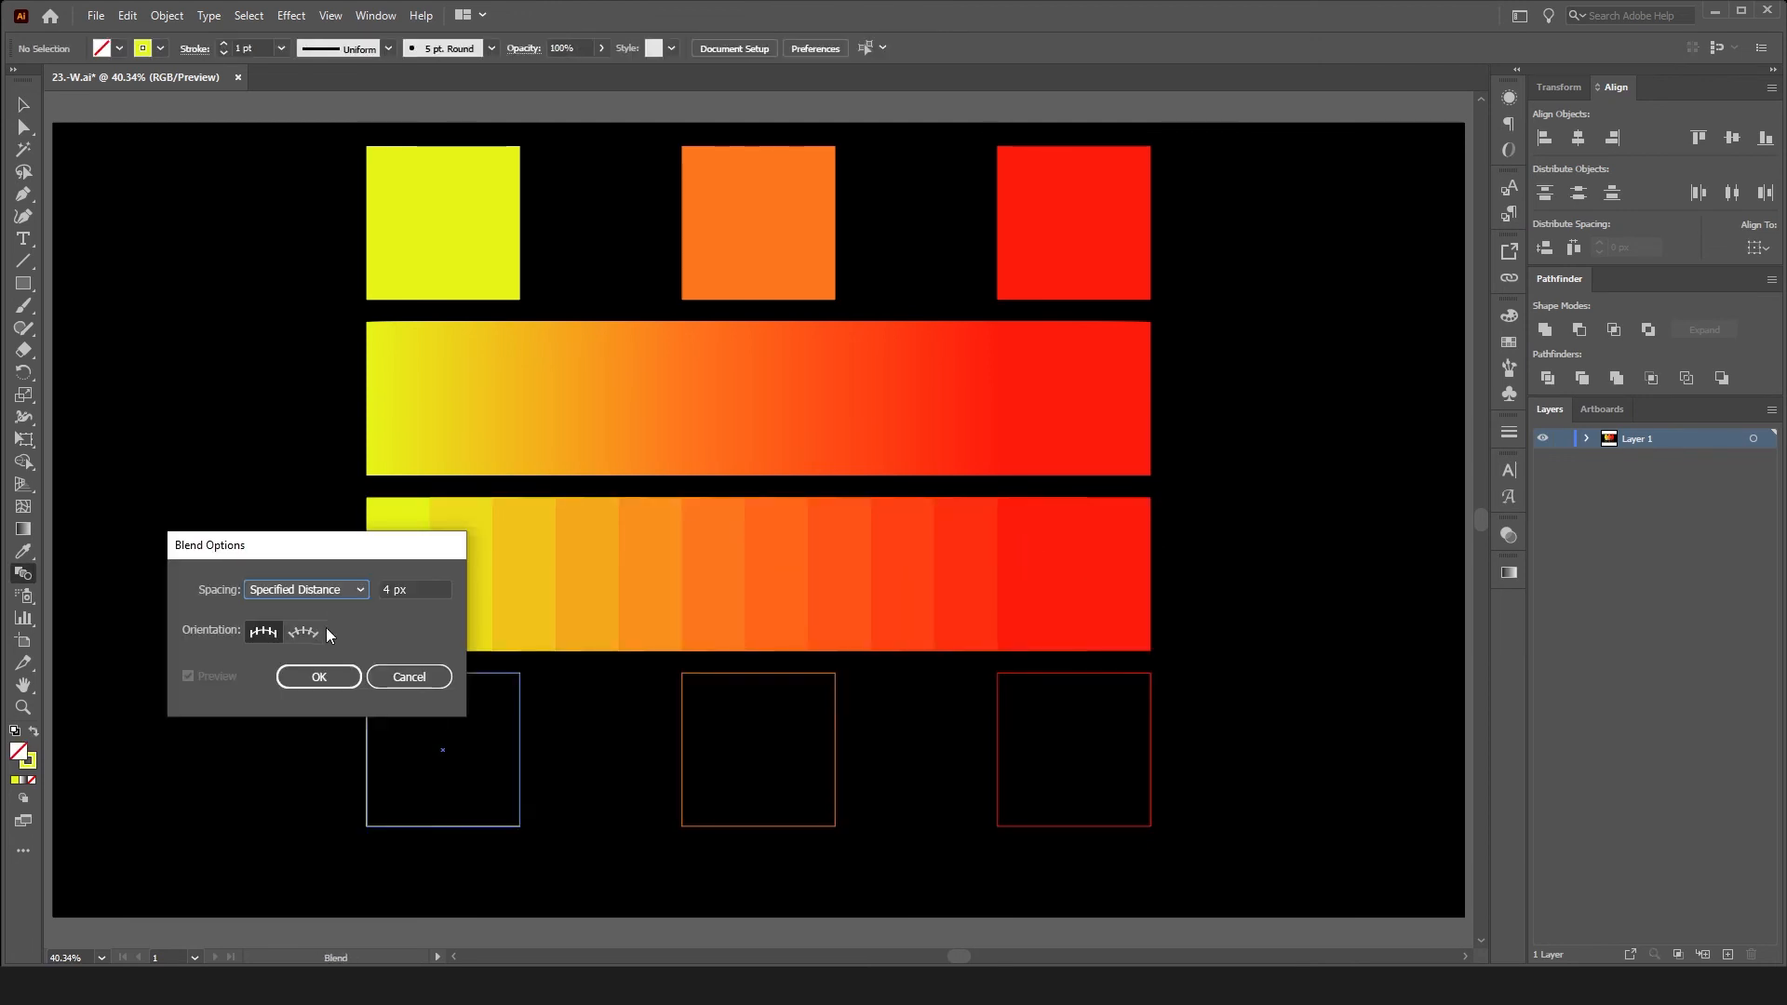
pyautogui.click(310, 683)
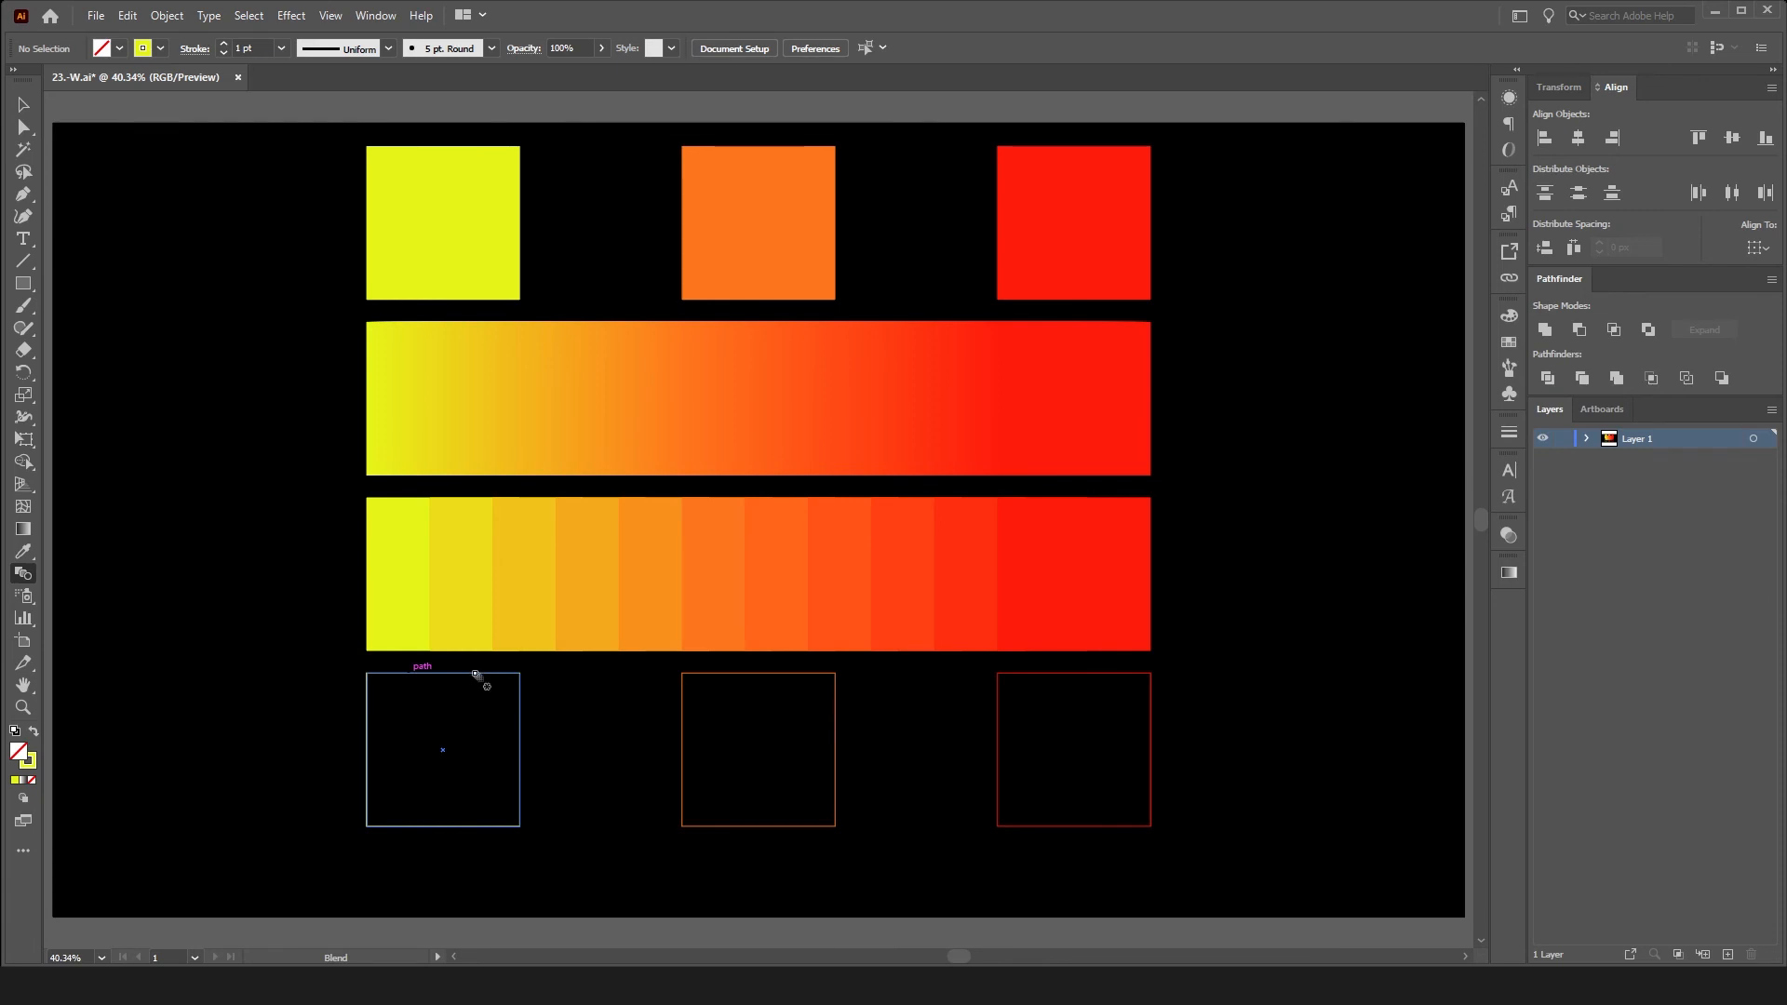
pyautogui.click(771, 680)
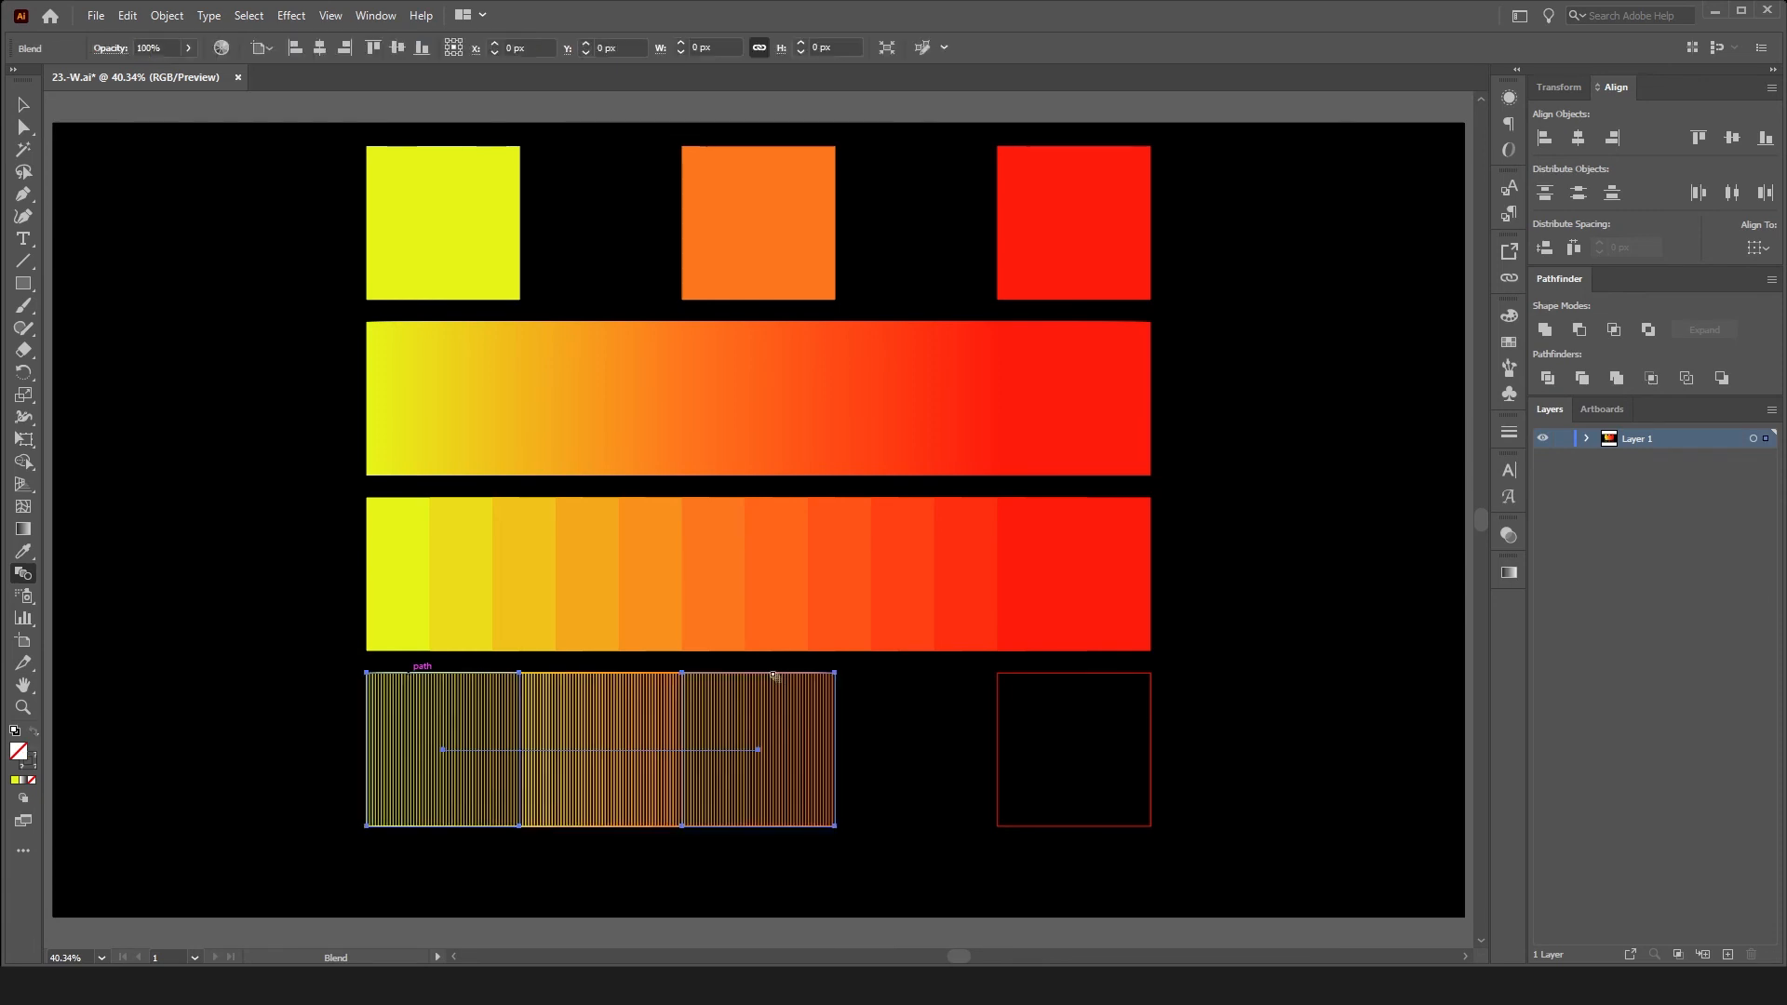
pyautogui.click(1080, 679)
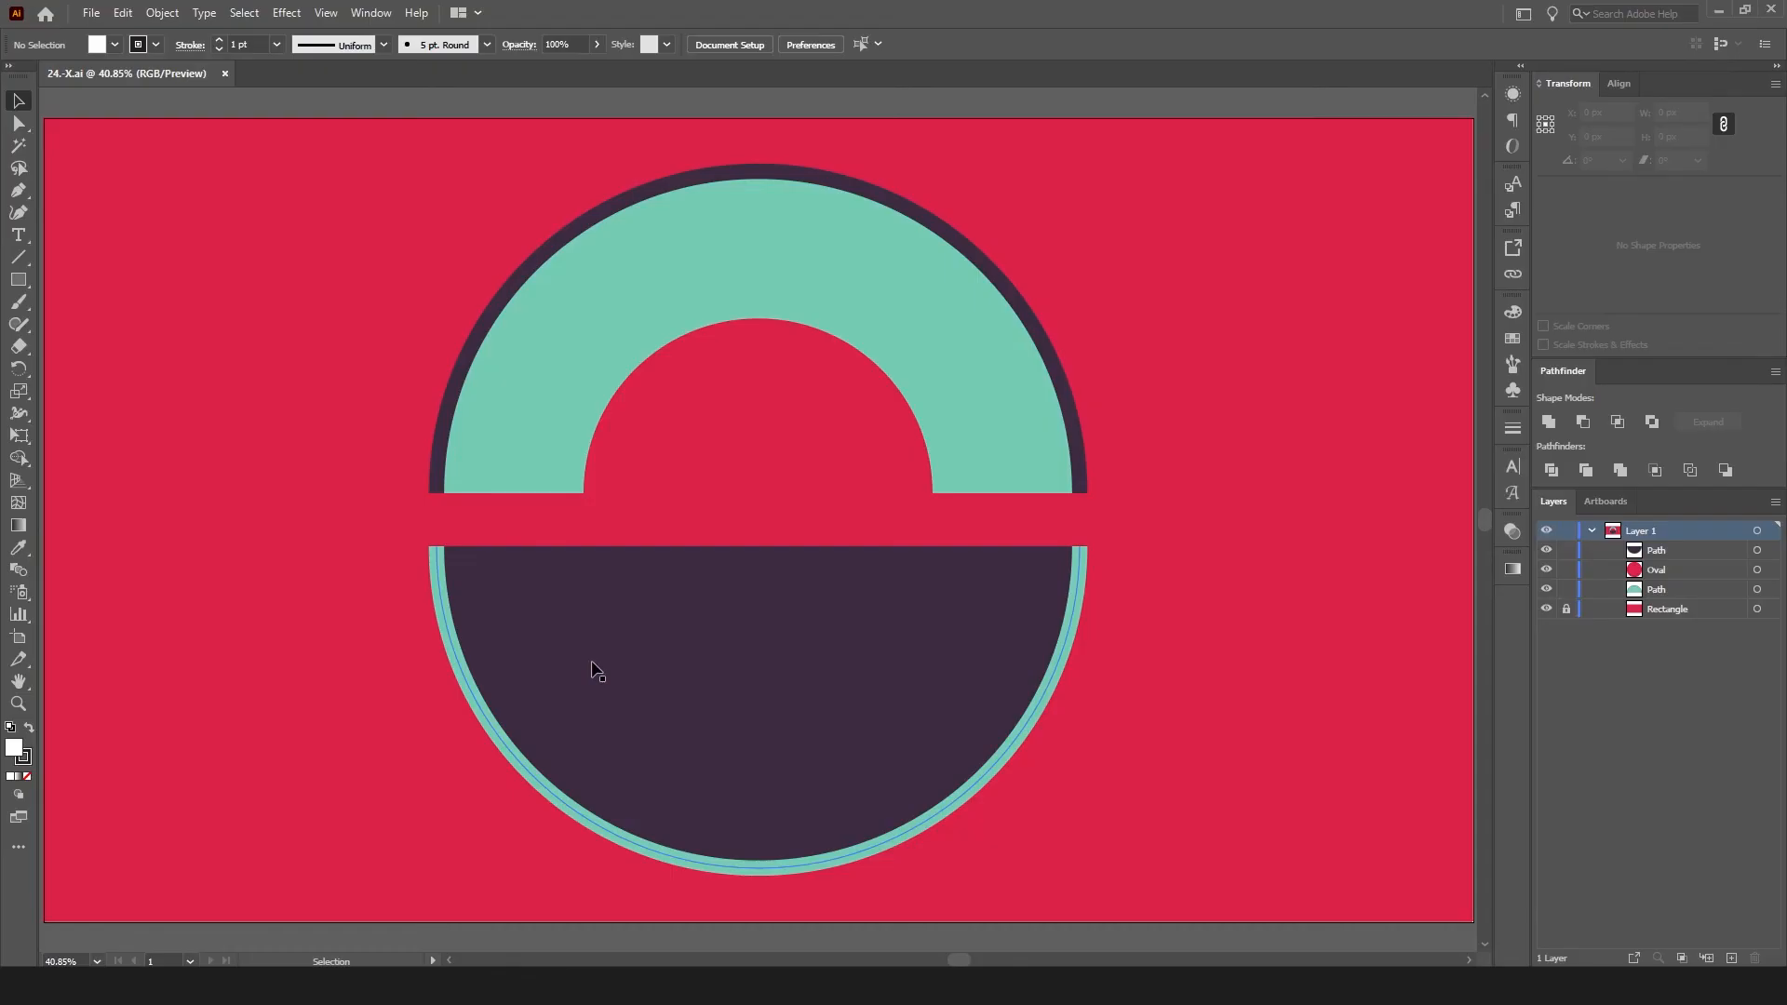
# - Select the upper half-circle and toggle the active colour attribute between stroke and fill, ending on fill
pyautogui.click(565, 413)
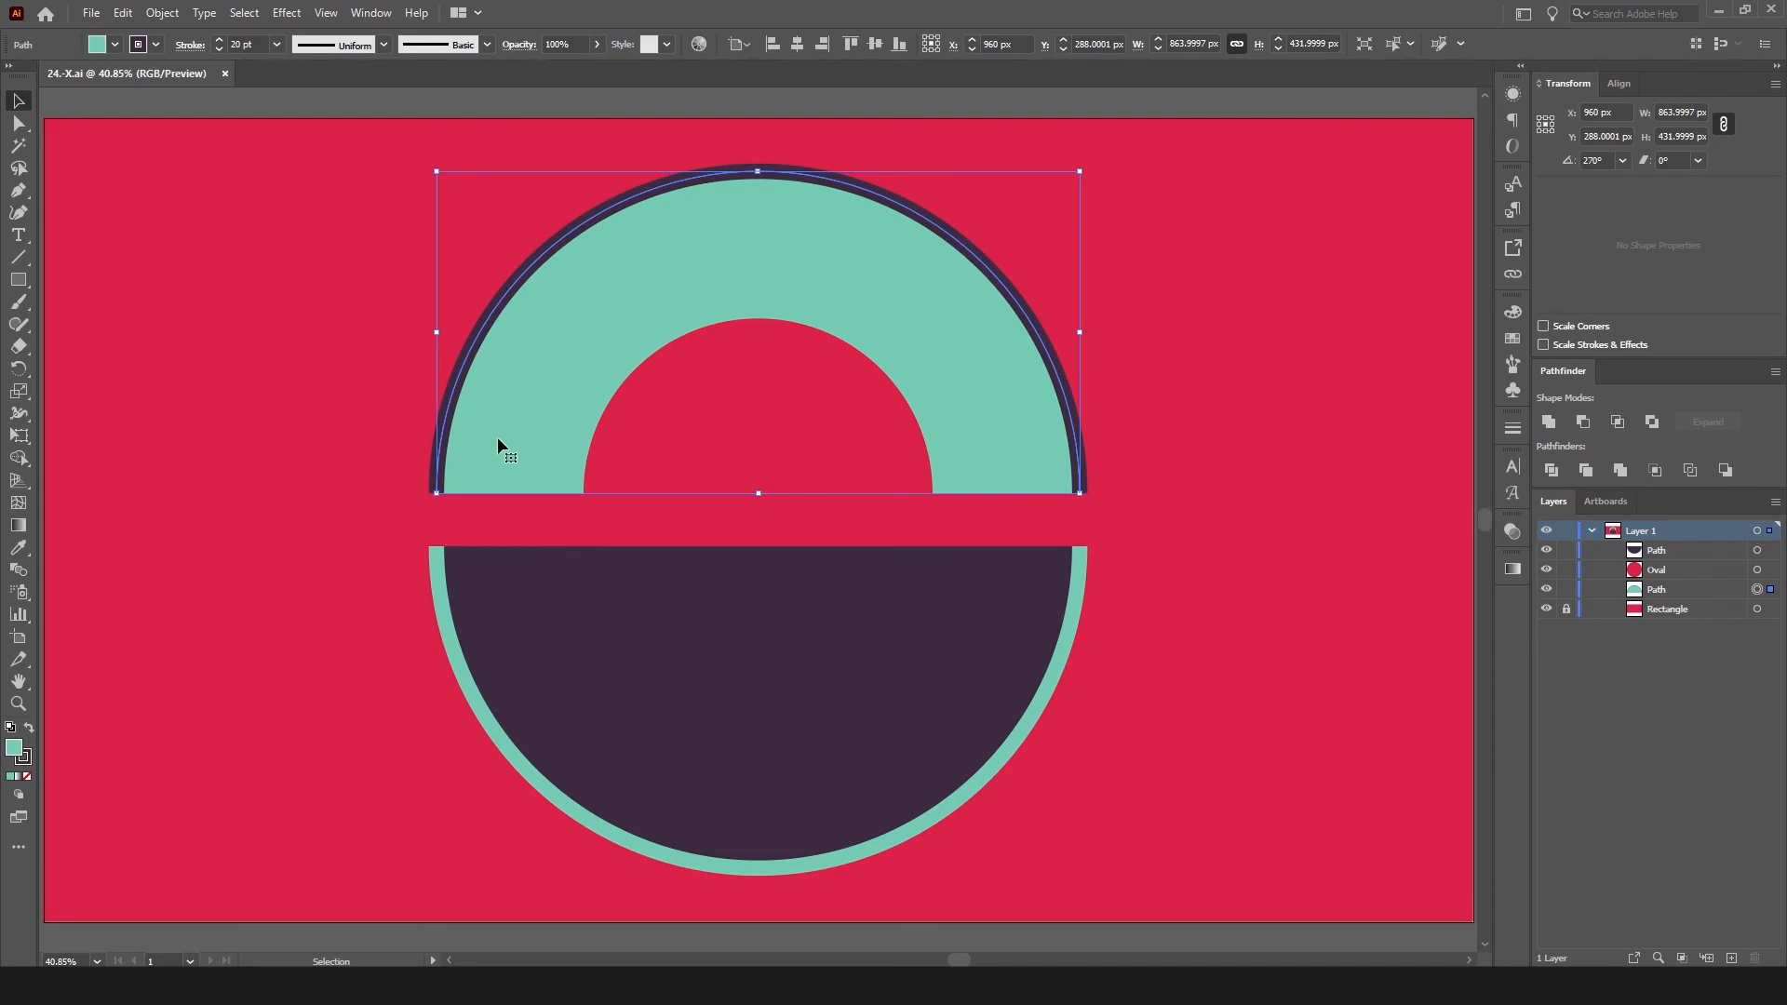
pyautogui.press('x')
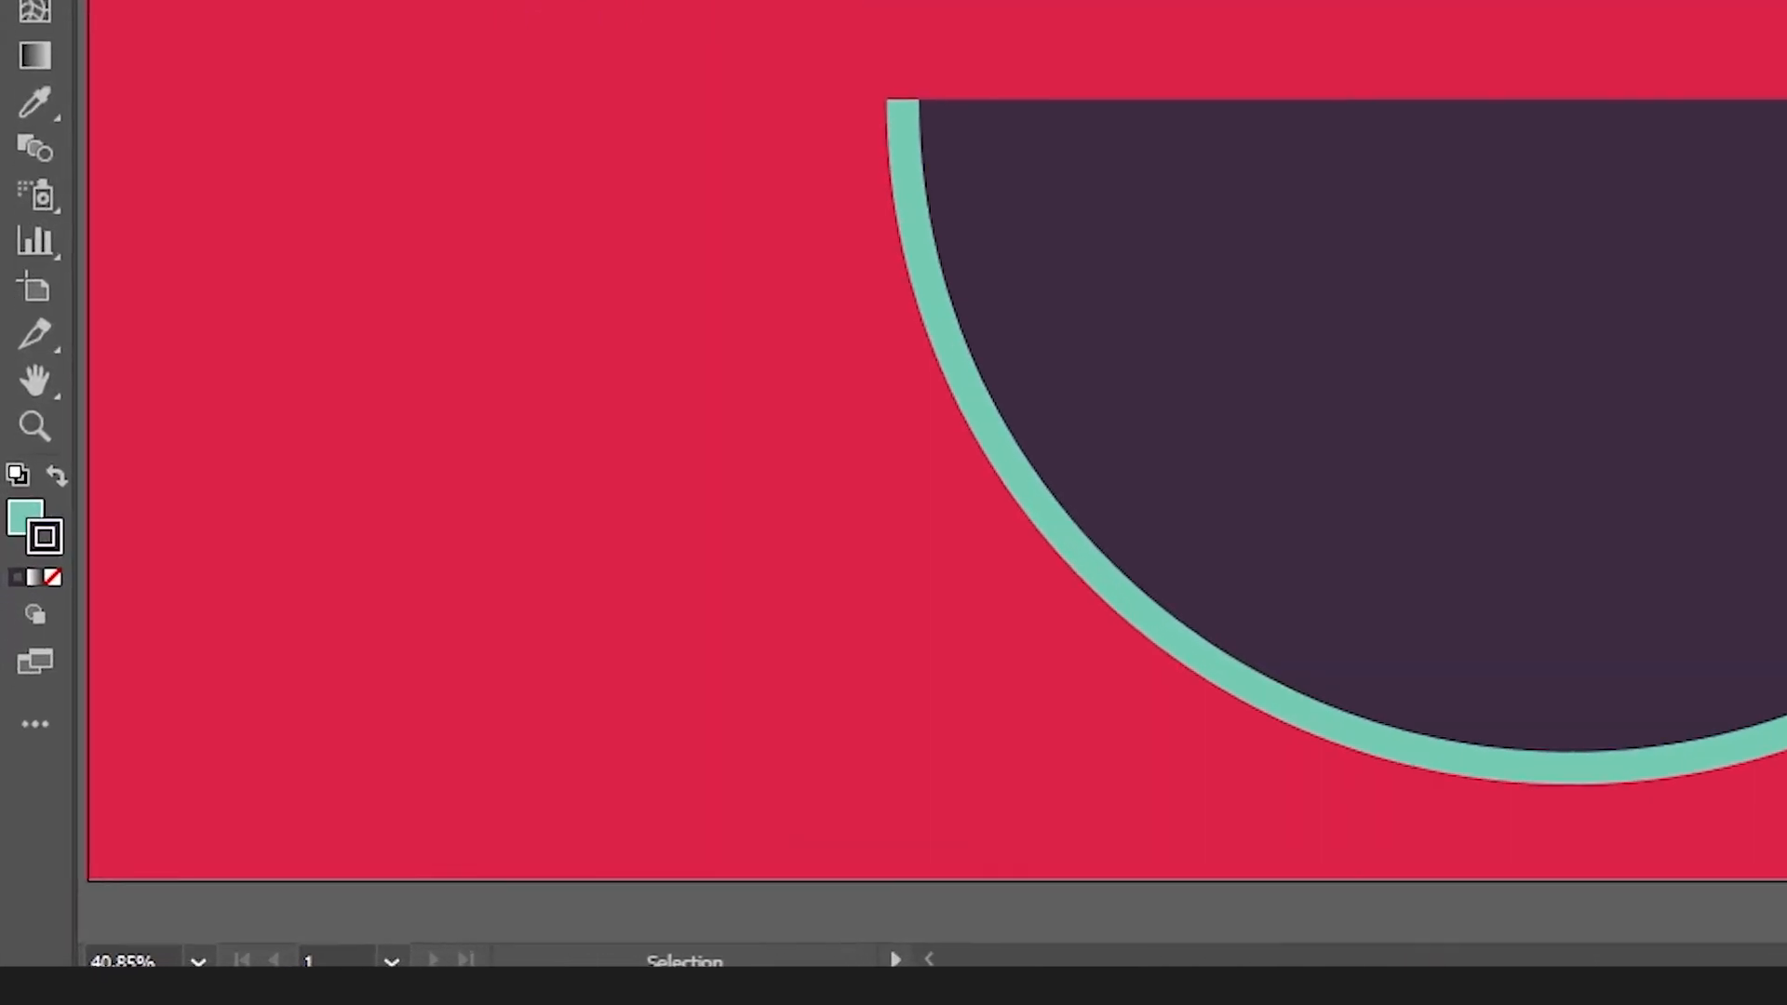
pyautogui.press('x')
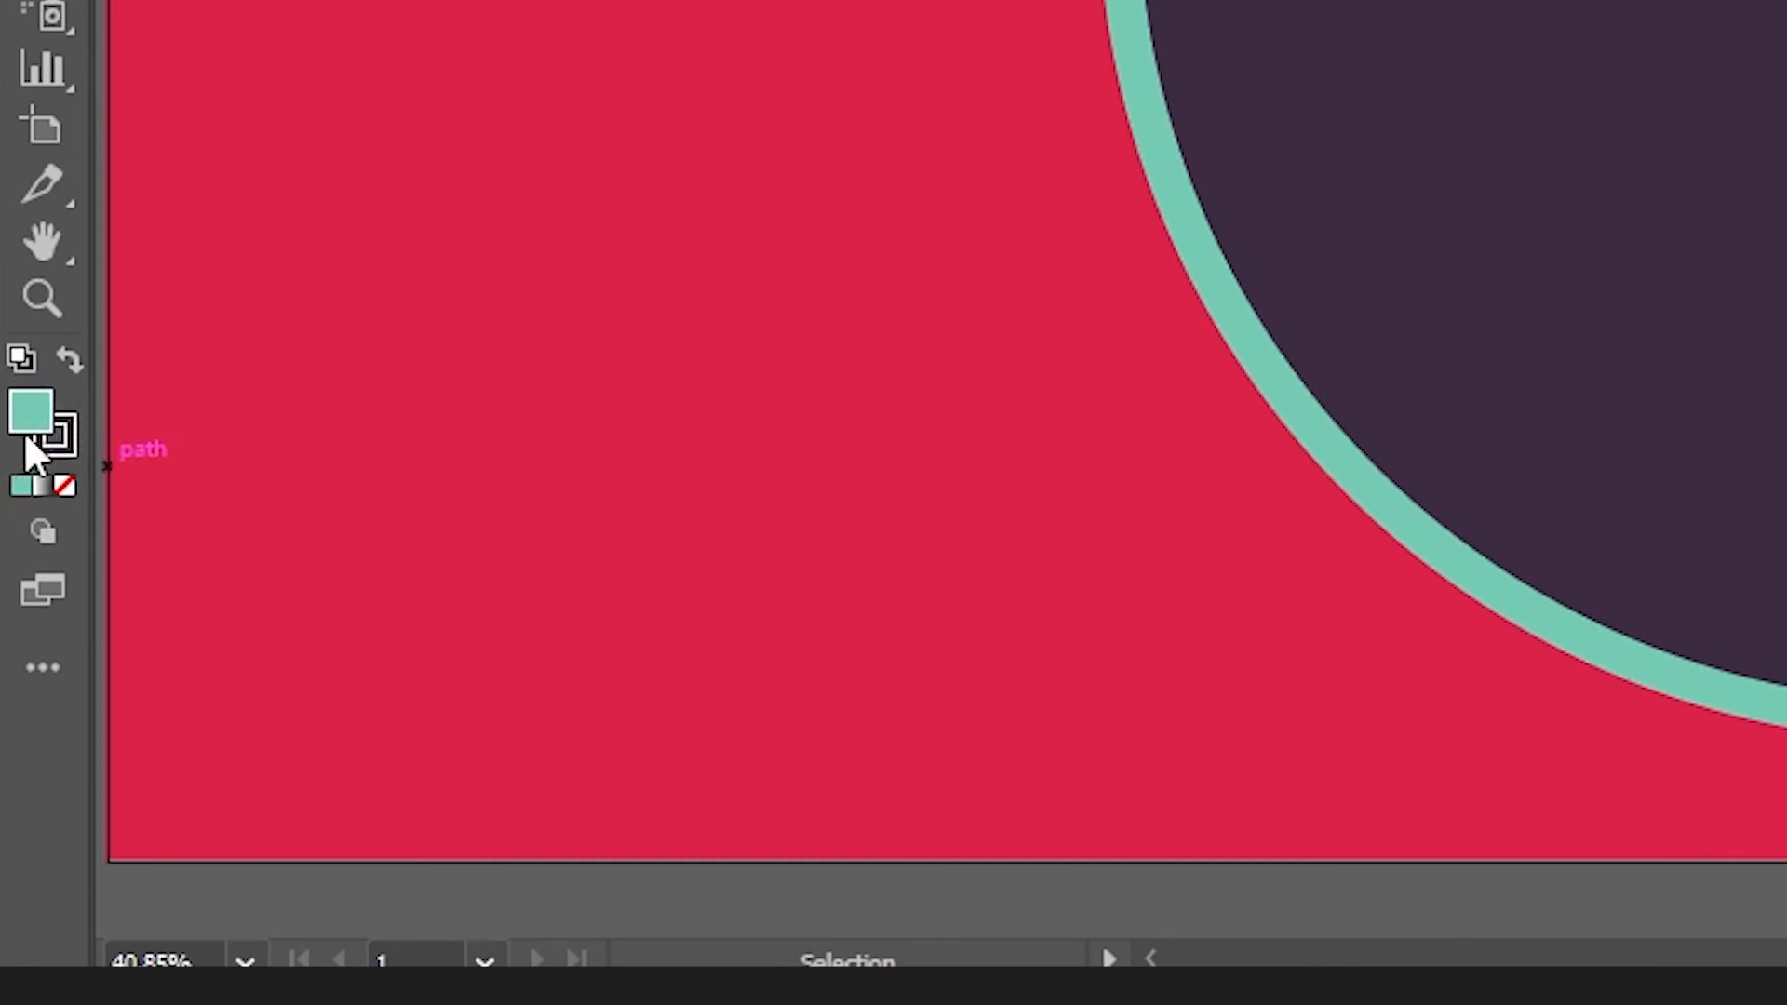
pyautogui.press('x')
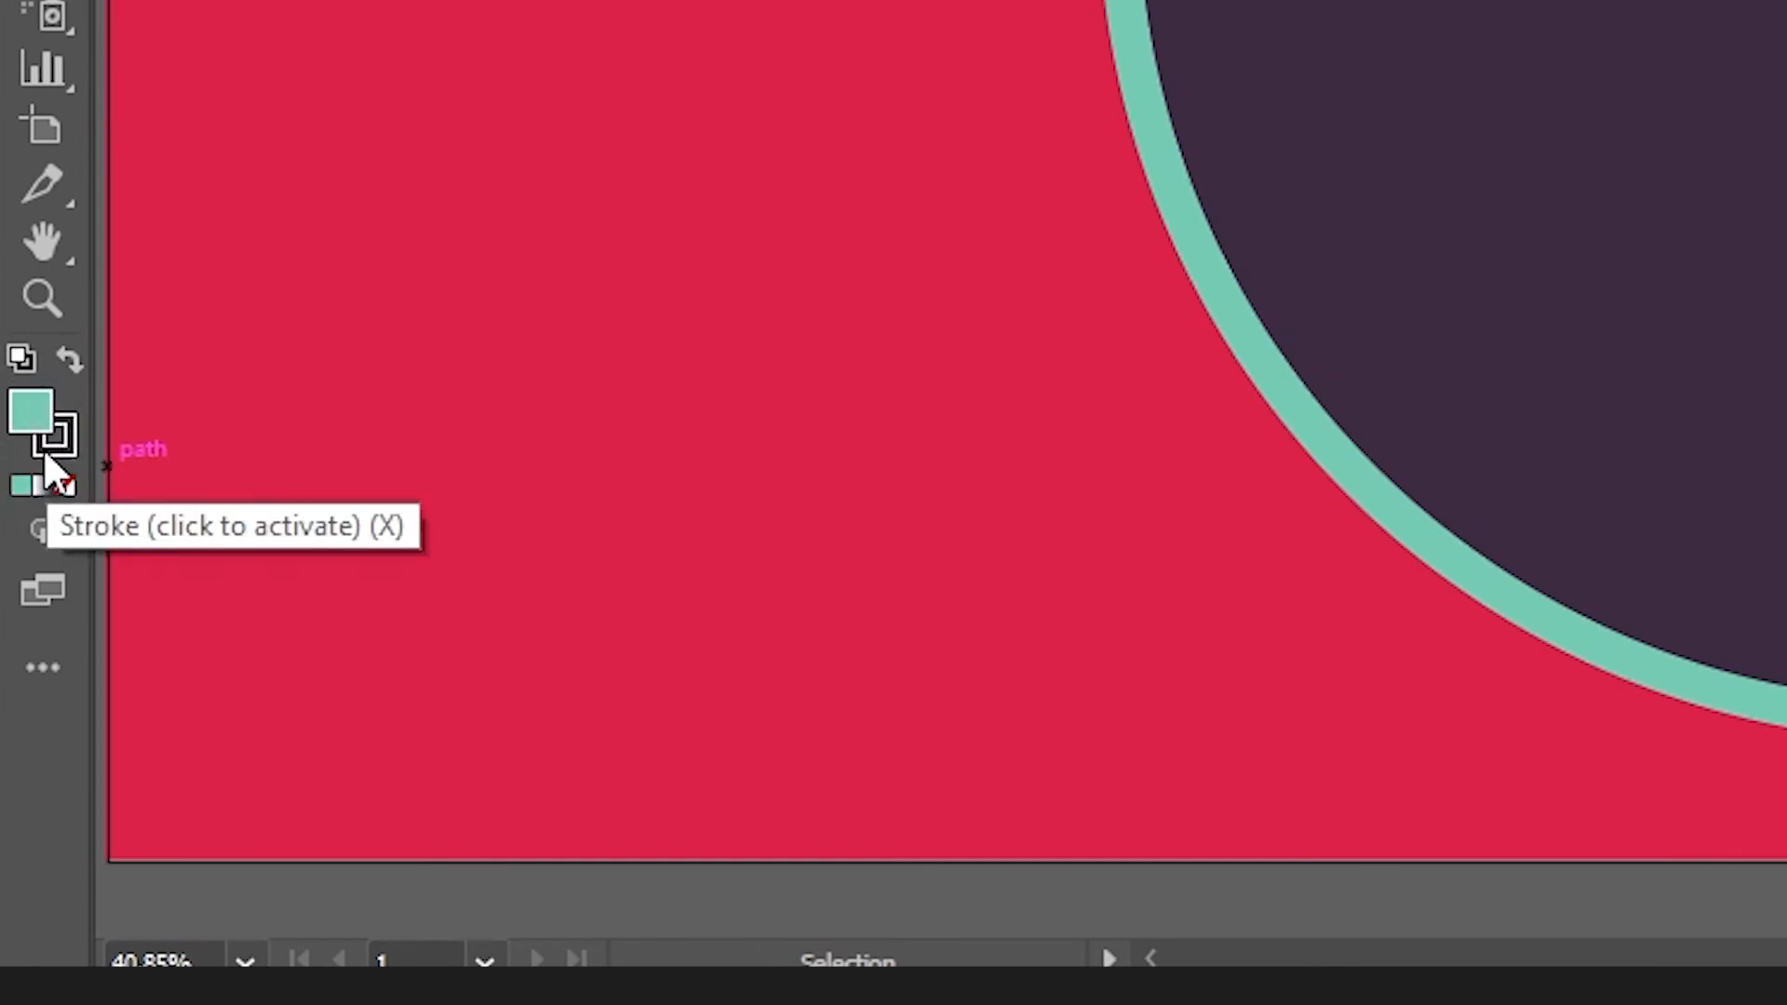
pyautogui.click(45, 453)
pyautogui.click(39, 432)
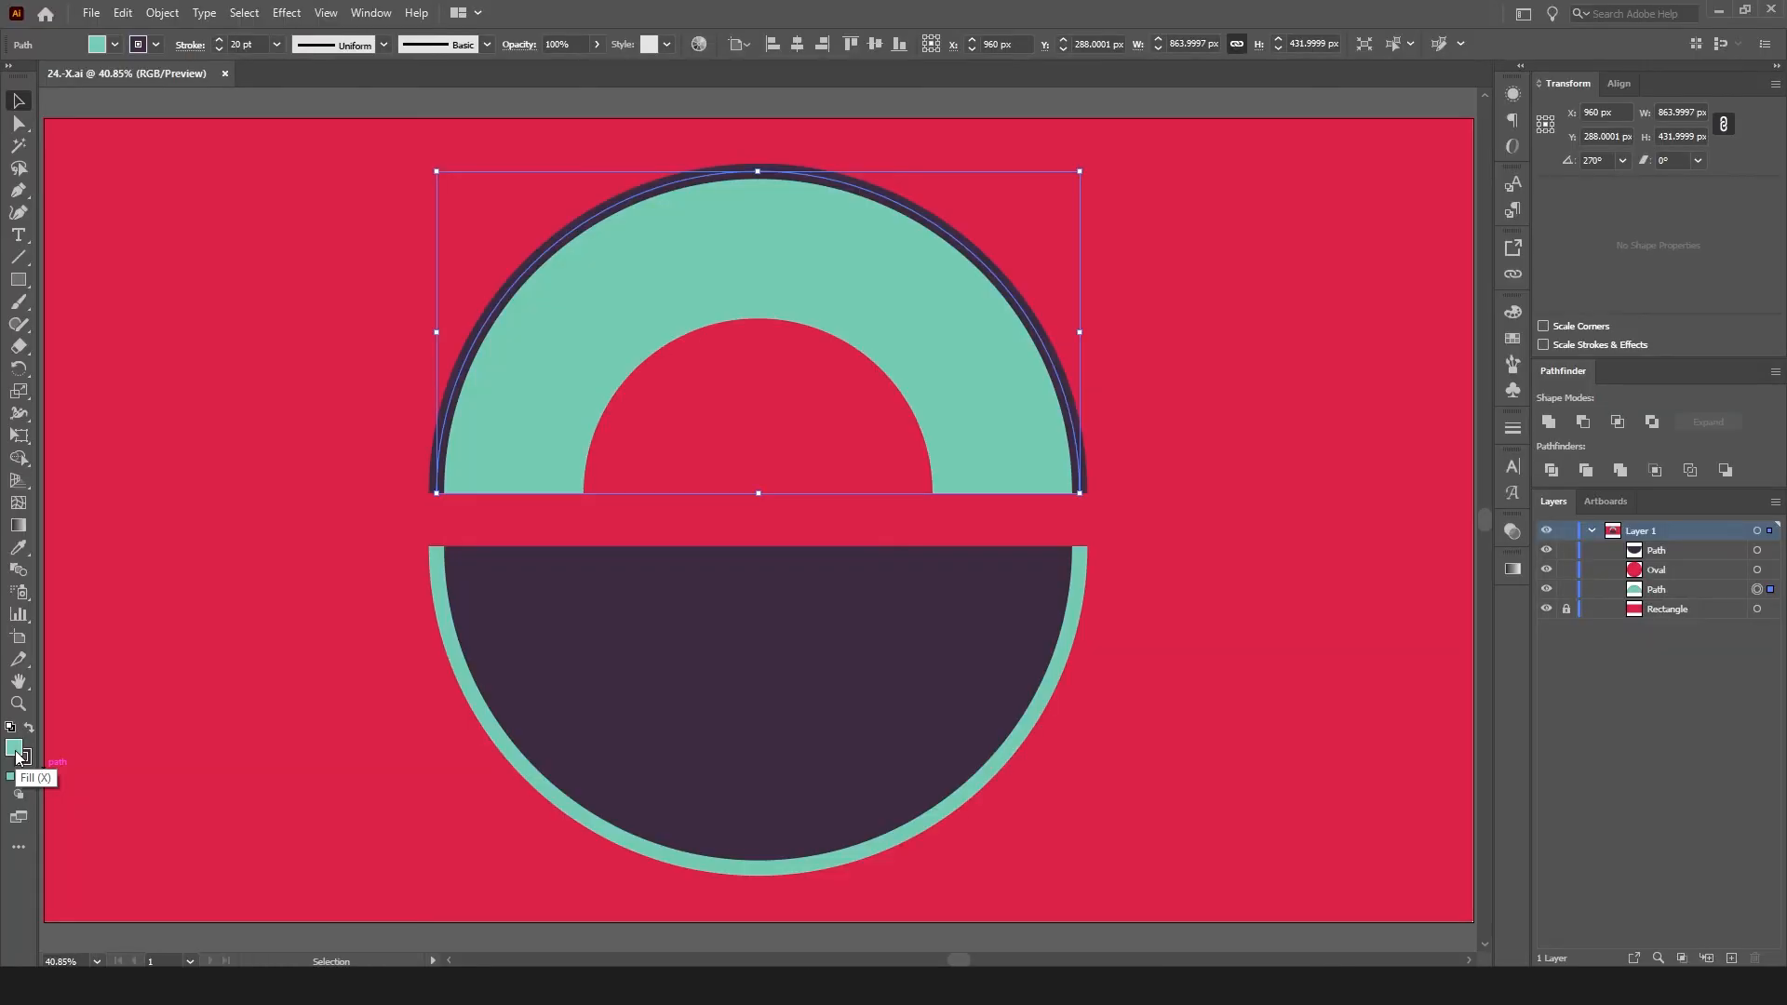
# - Swap the upper half-circle's fill and stroke colours back and forth
pyautogui.hotkey('shift', 'x')
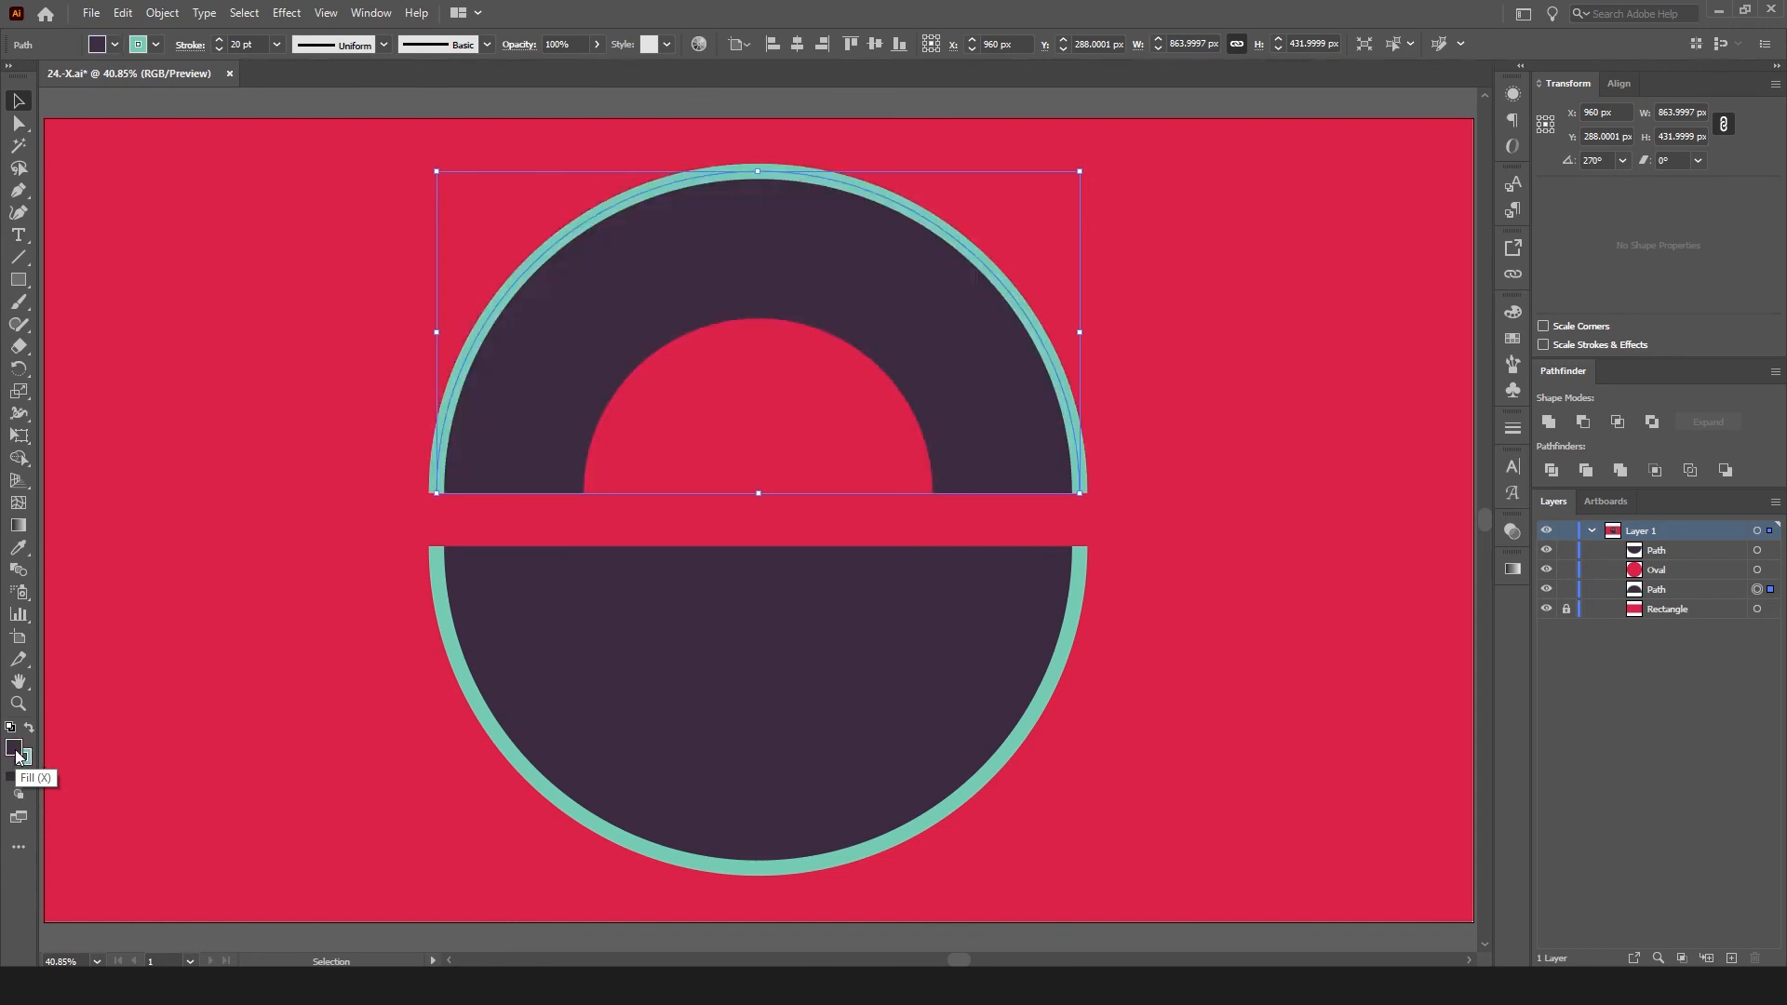
pyautogui.hotkey('shift', 'x')
pyautogui.hotkey('shift', 'x')
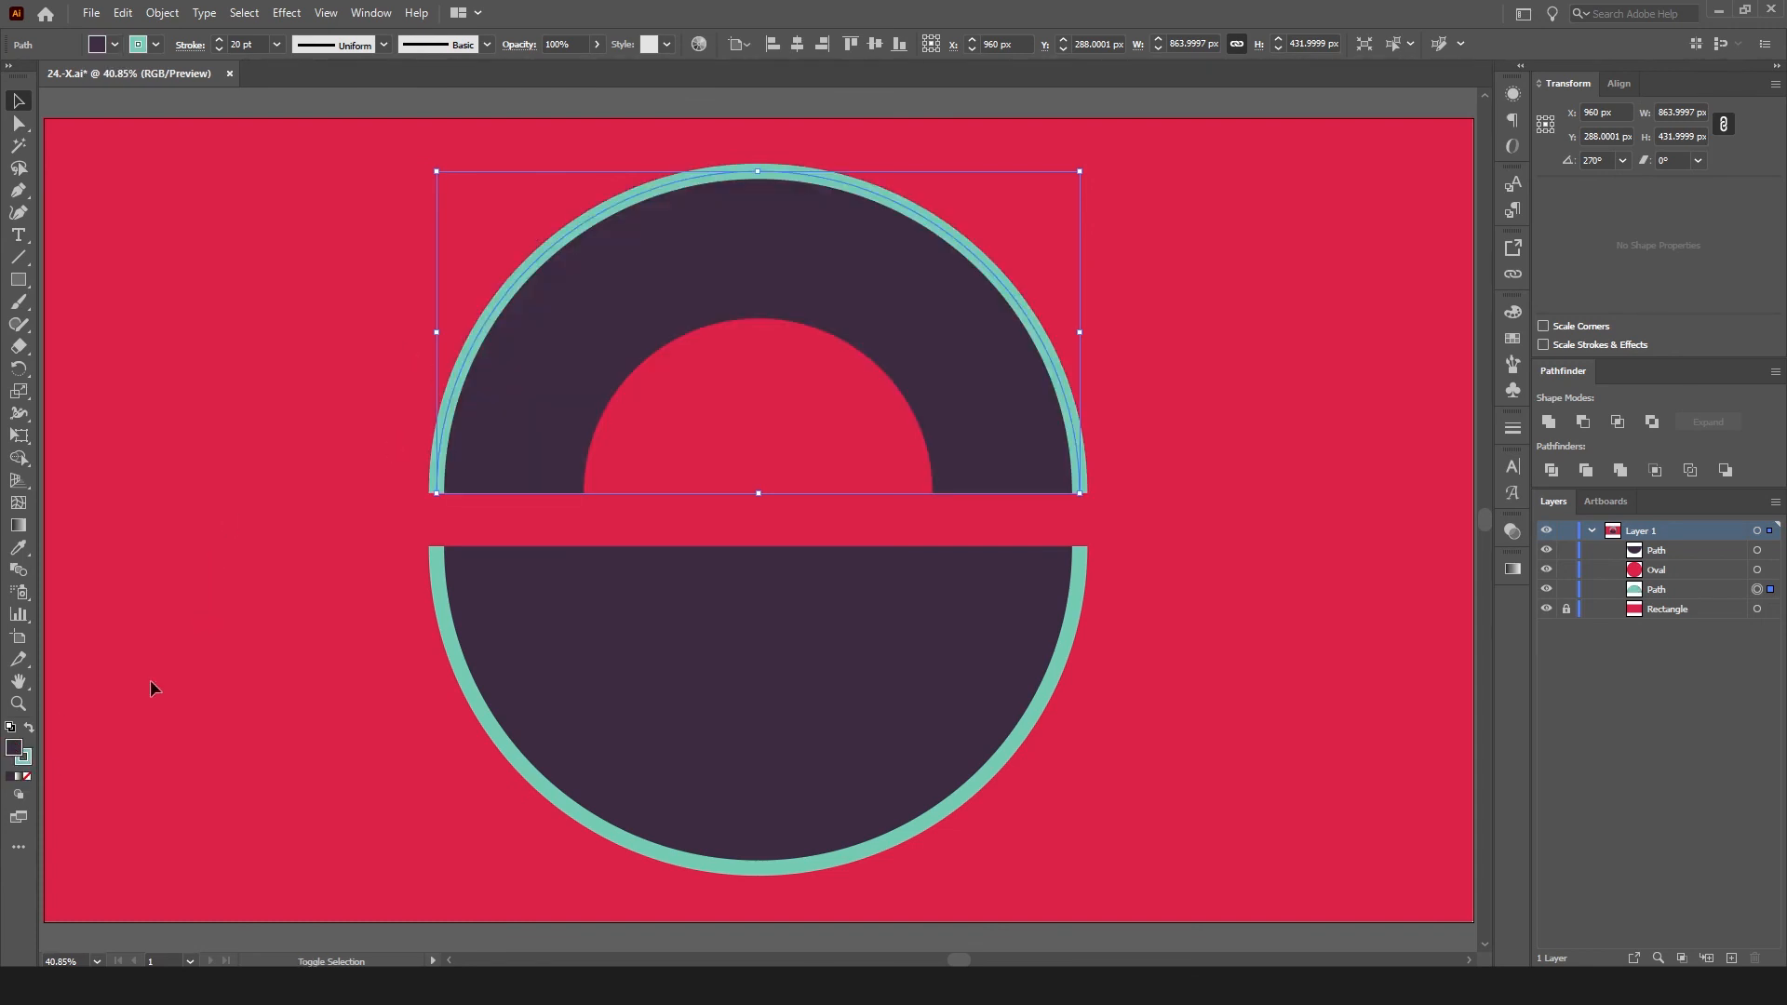
pyautogui.hotkey('shift', 'x')
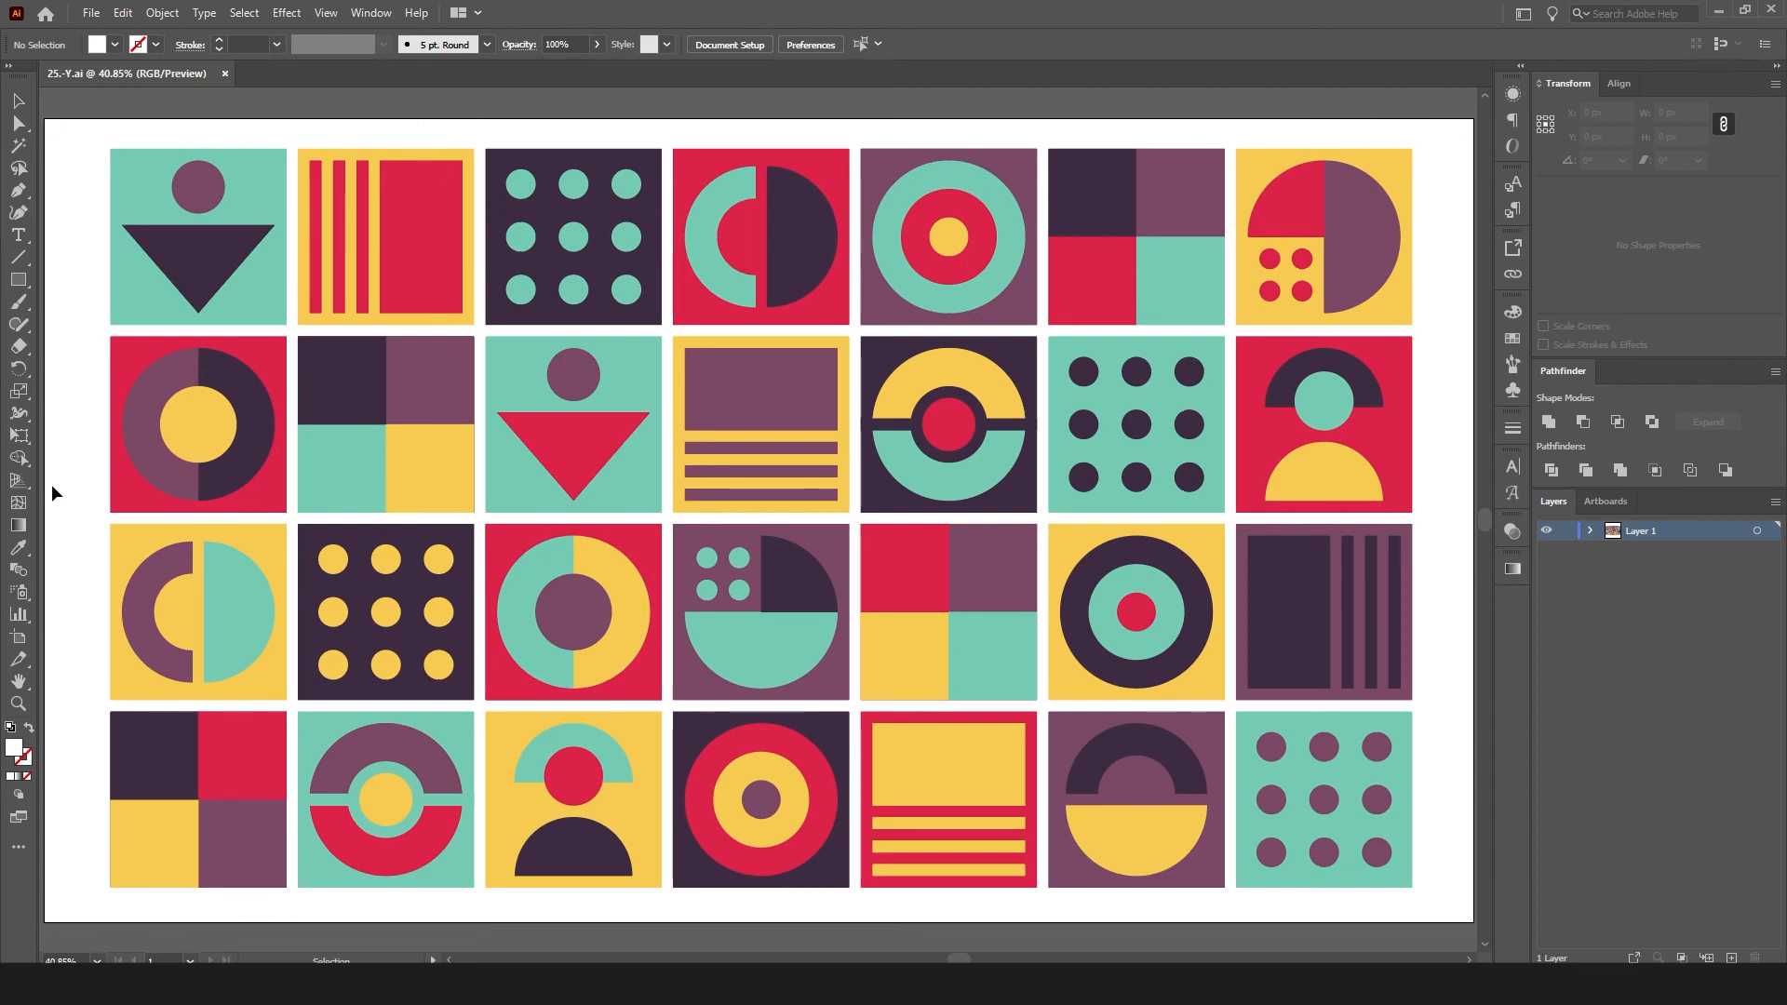
# - Use the Magic Wand to select shapes by colour, switching from the dark and plum shapes to the yellow ones and back
pyautogui.press('y')
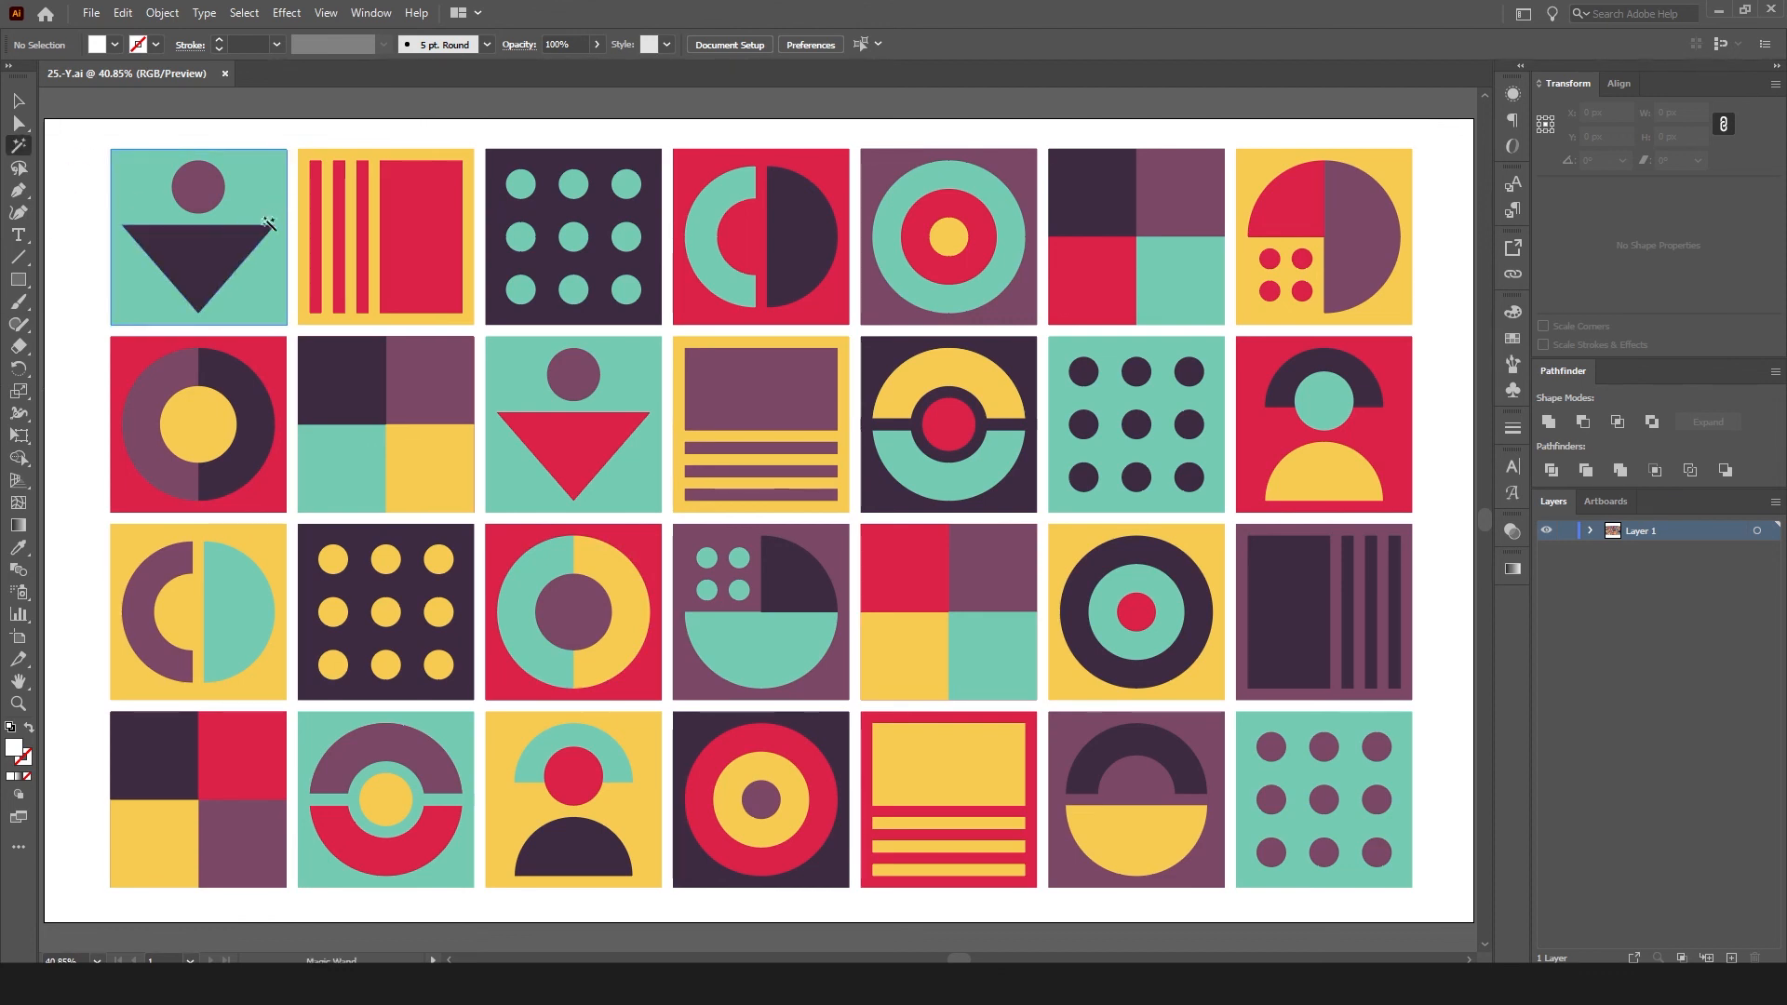
pyautogui.click(226, 260)
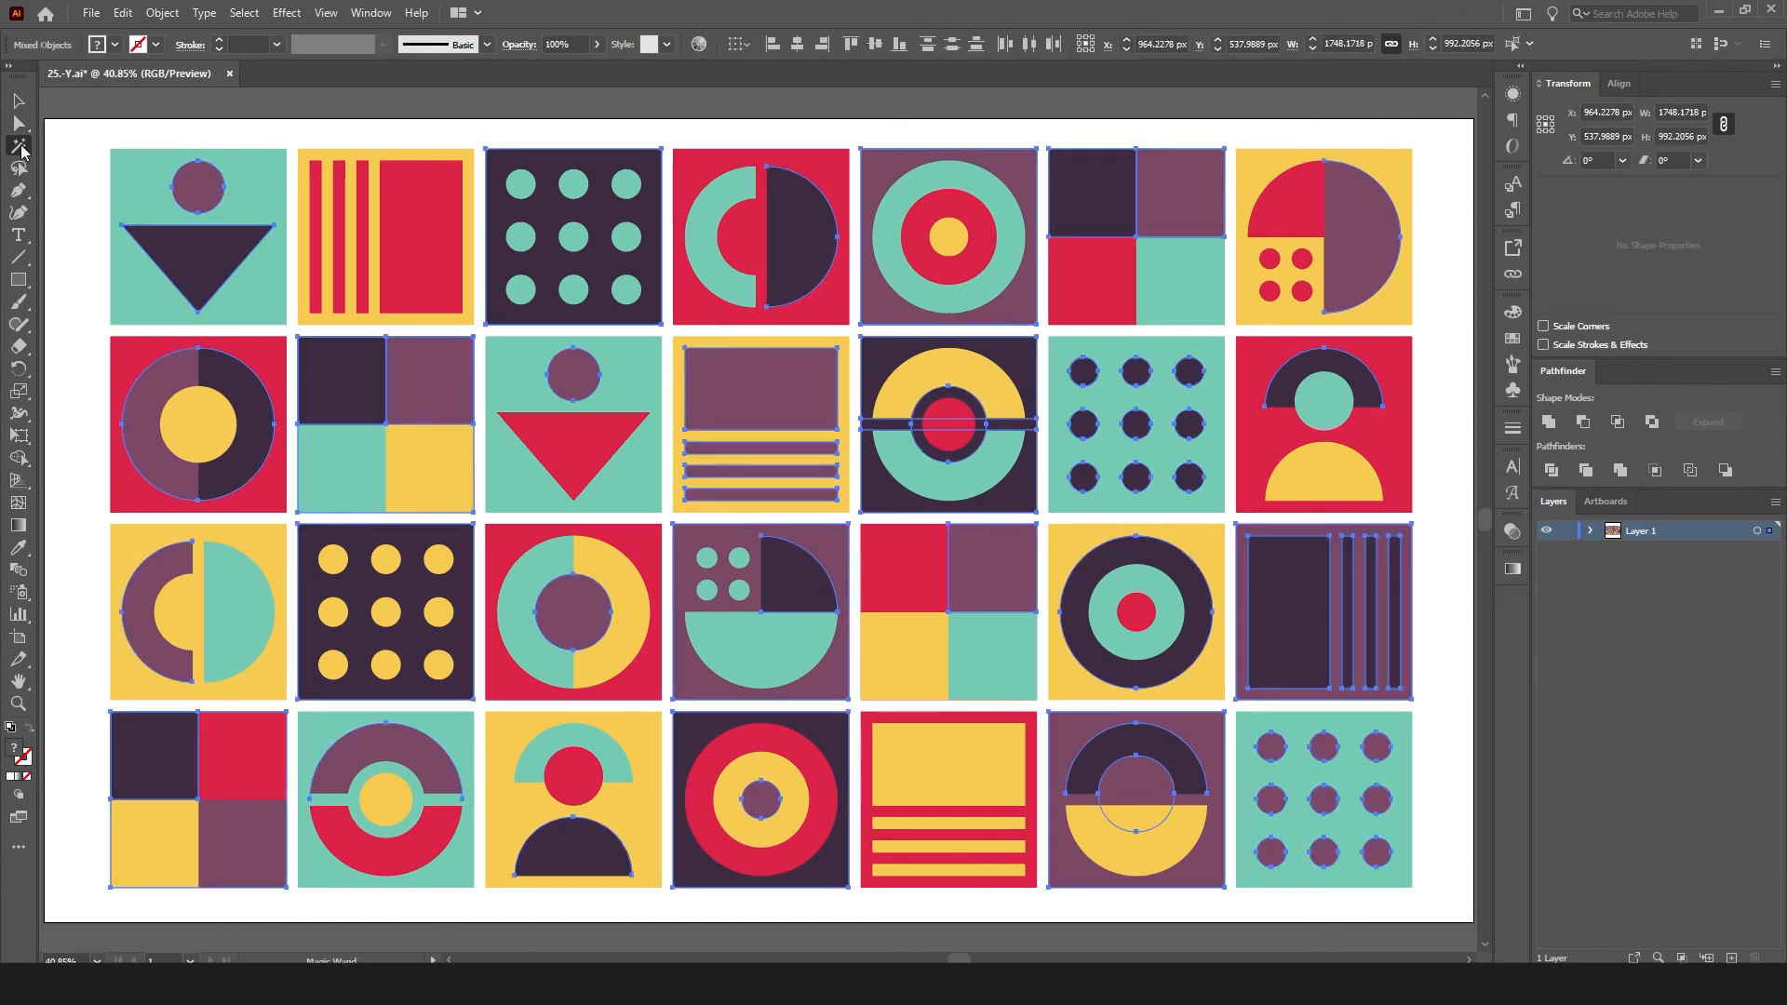
pyautogui.doubleClick(20, 147)
pyautogui.click(200, 431)
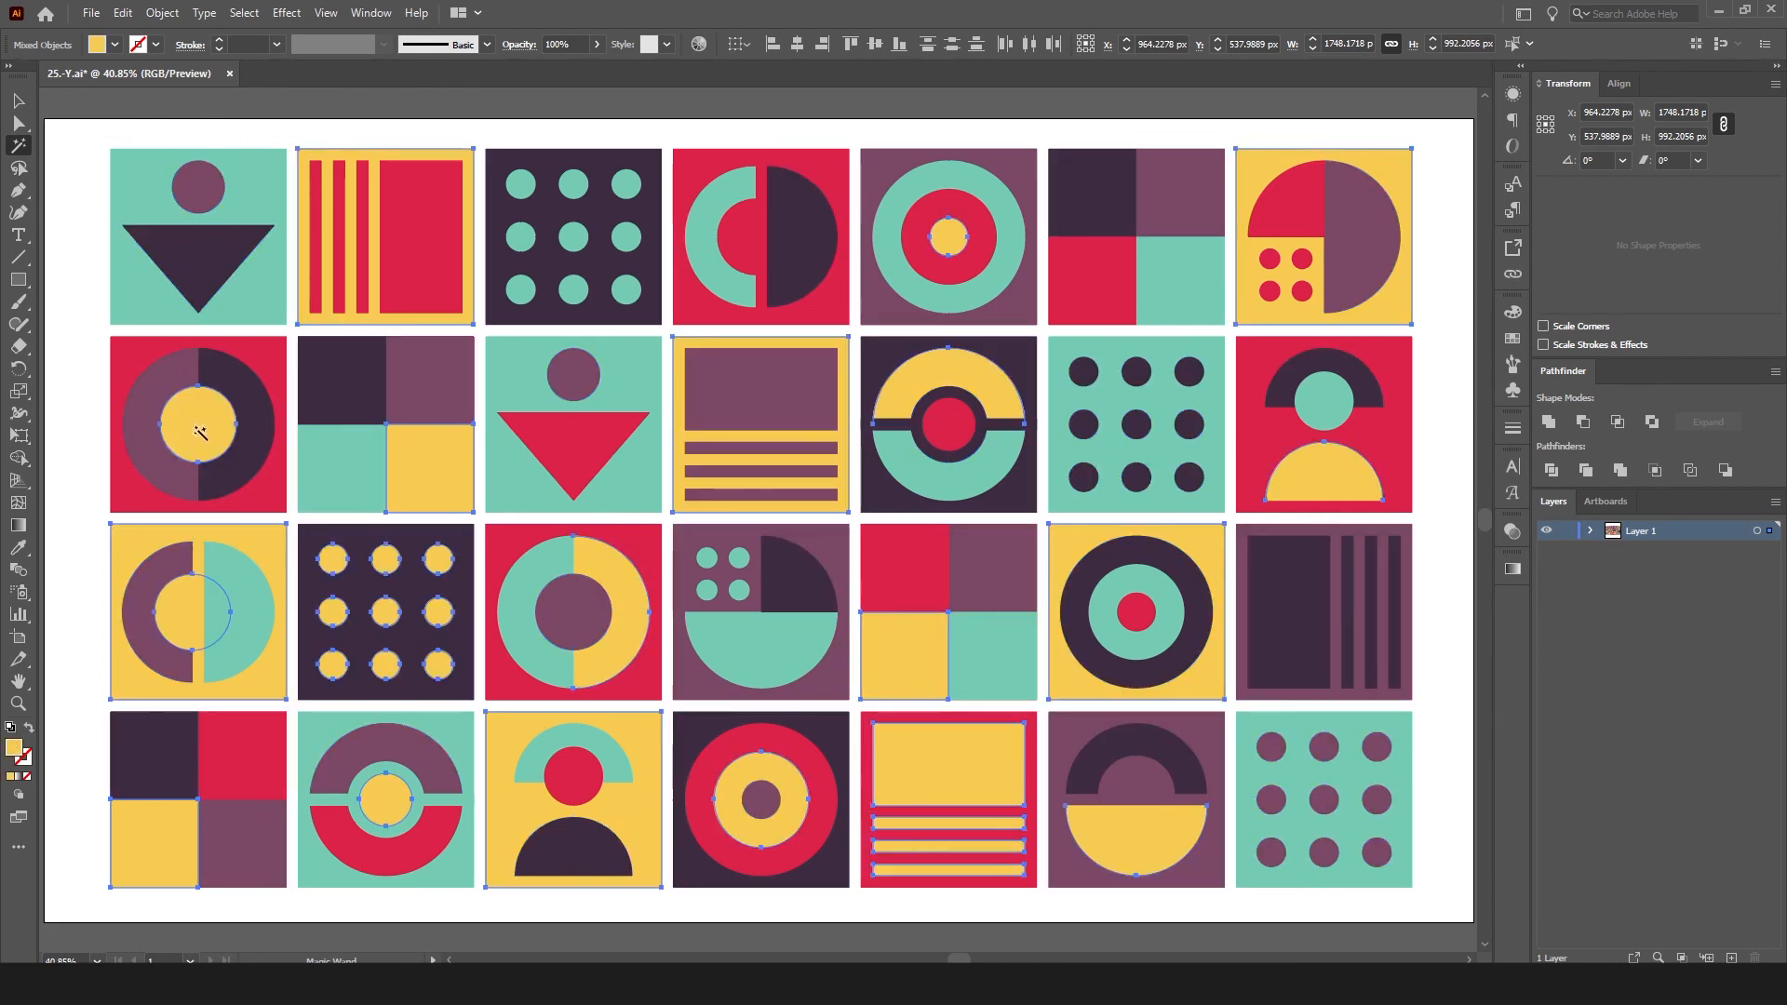
pyautogui.hotkey('ctrl', 'shift', 'i')
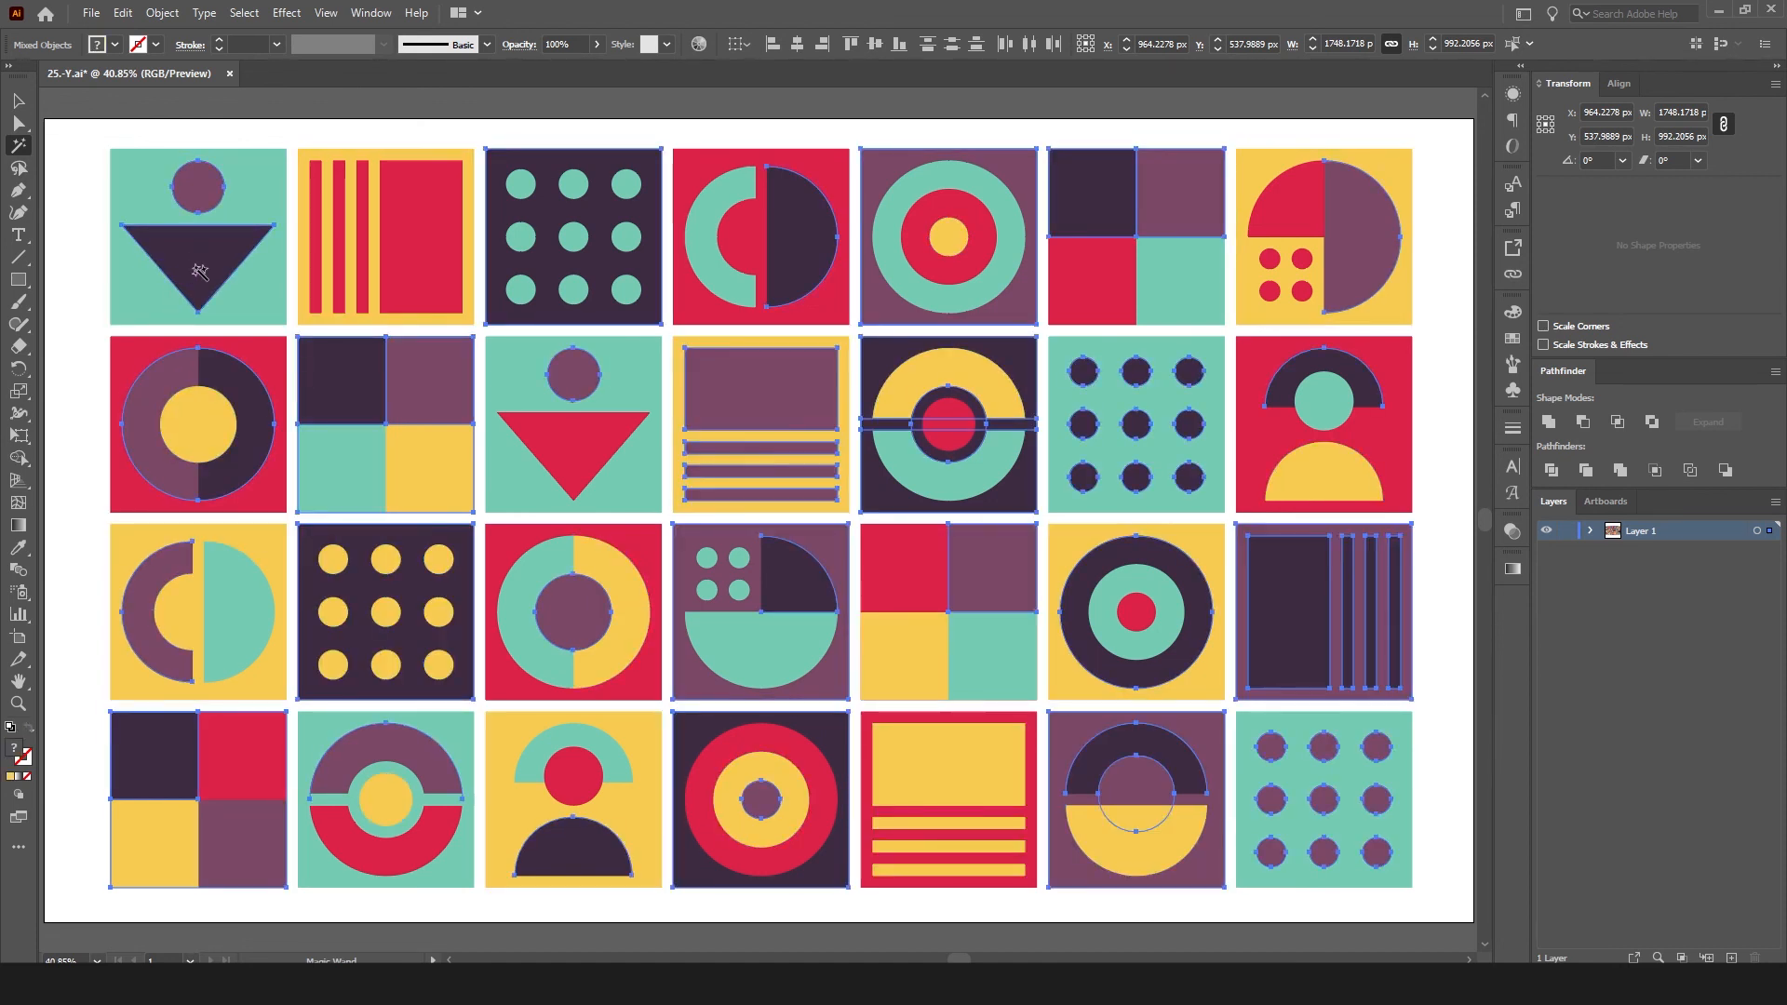
# - Add all yellow, red and teal shapes to the Magic Wand selection
pyautogui.keyDown('shift'); pyautogui.click(203, 422); pyautogui.keyUp('shift')
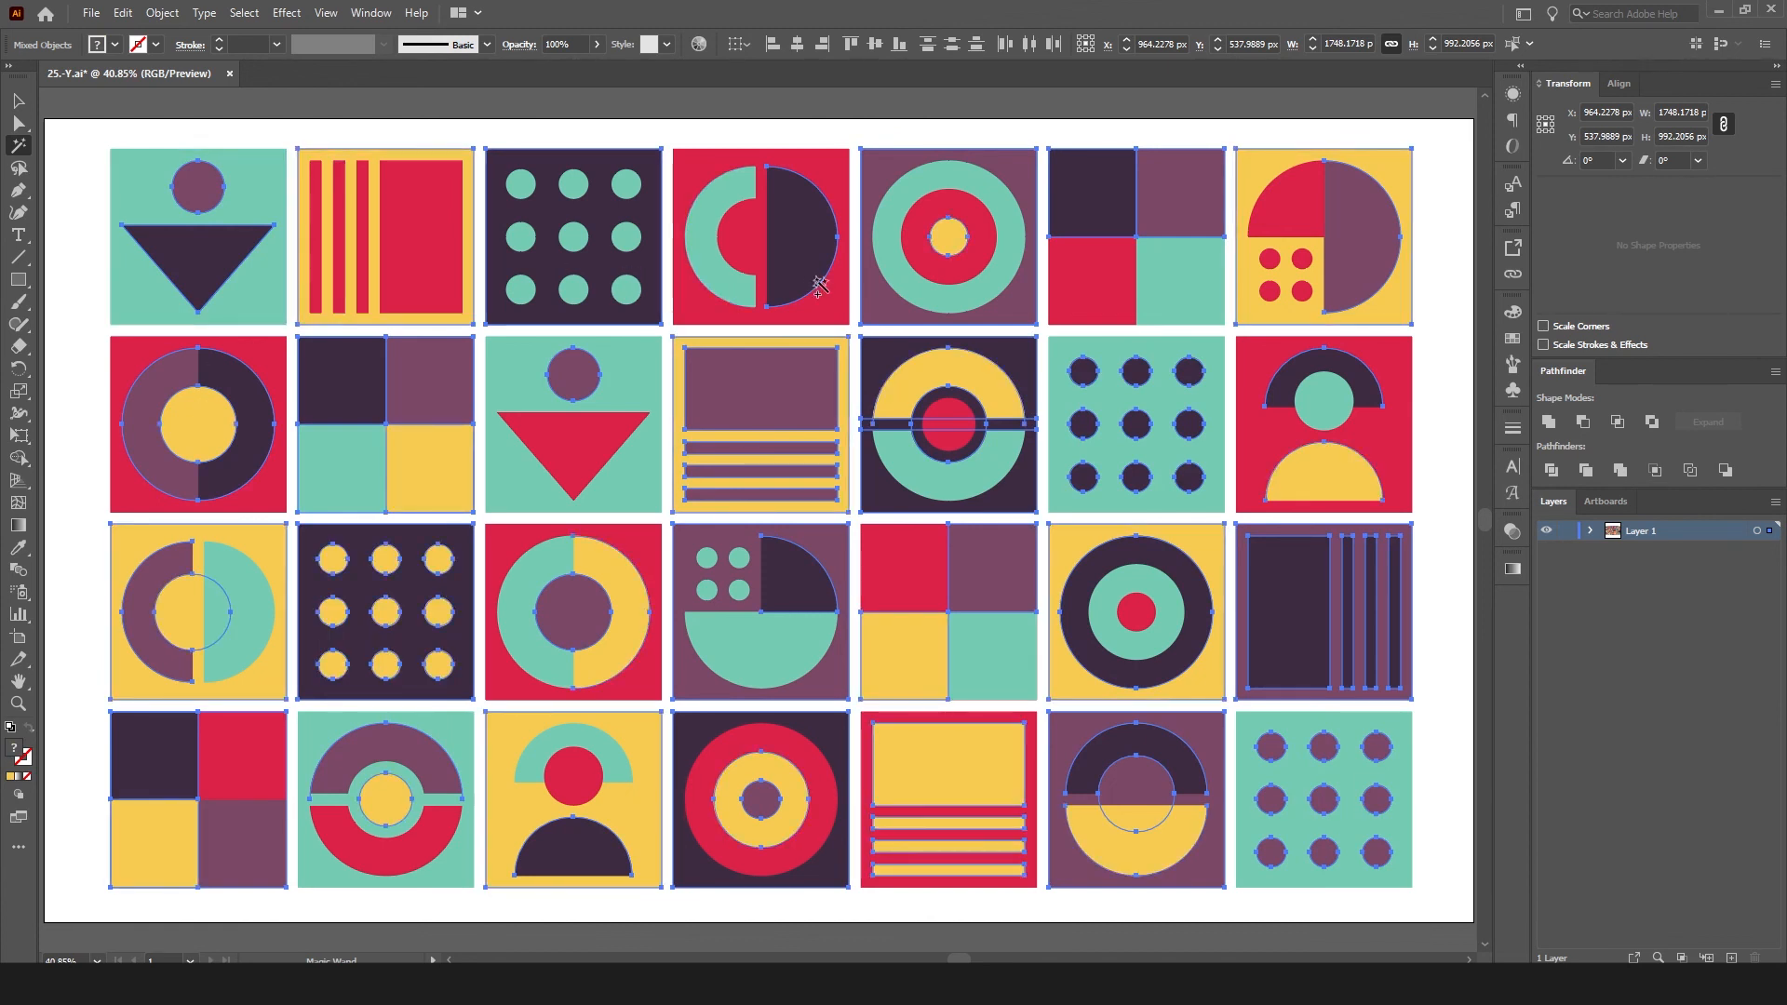
pyautogui.keyDown('shift'); pyautogui.click(971, 272); pyautogui.keyUp('shift')
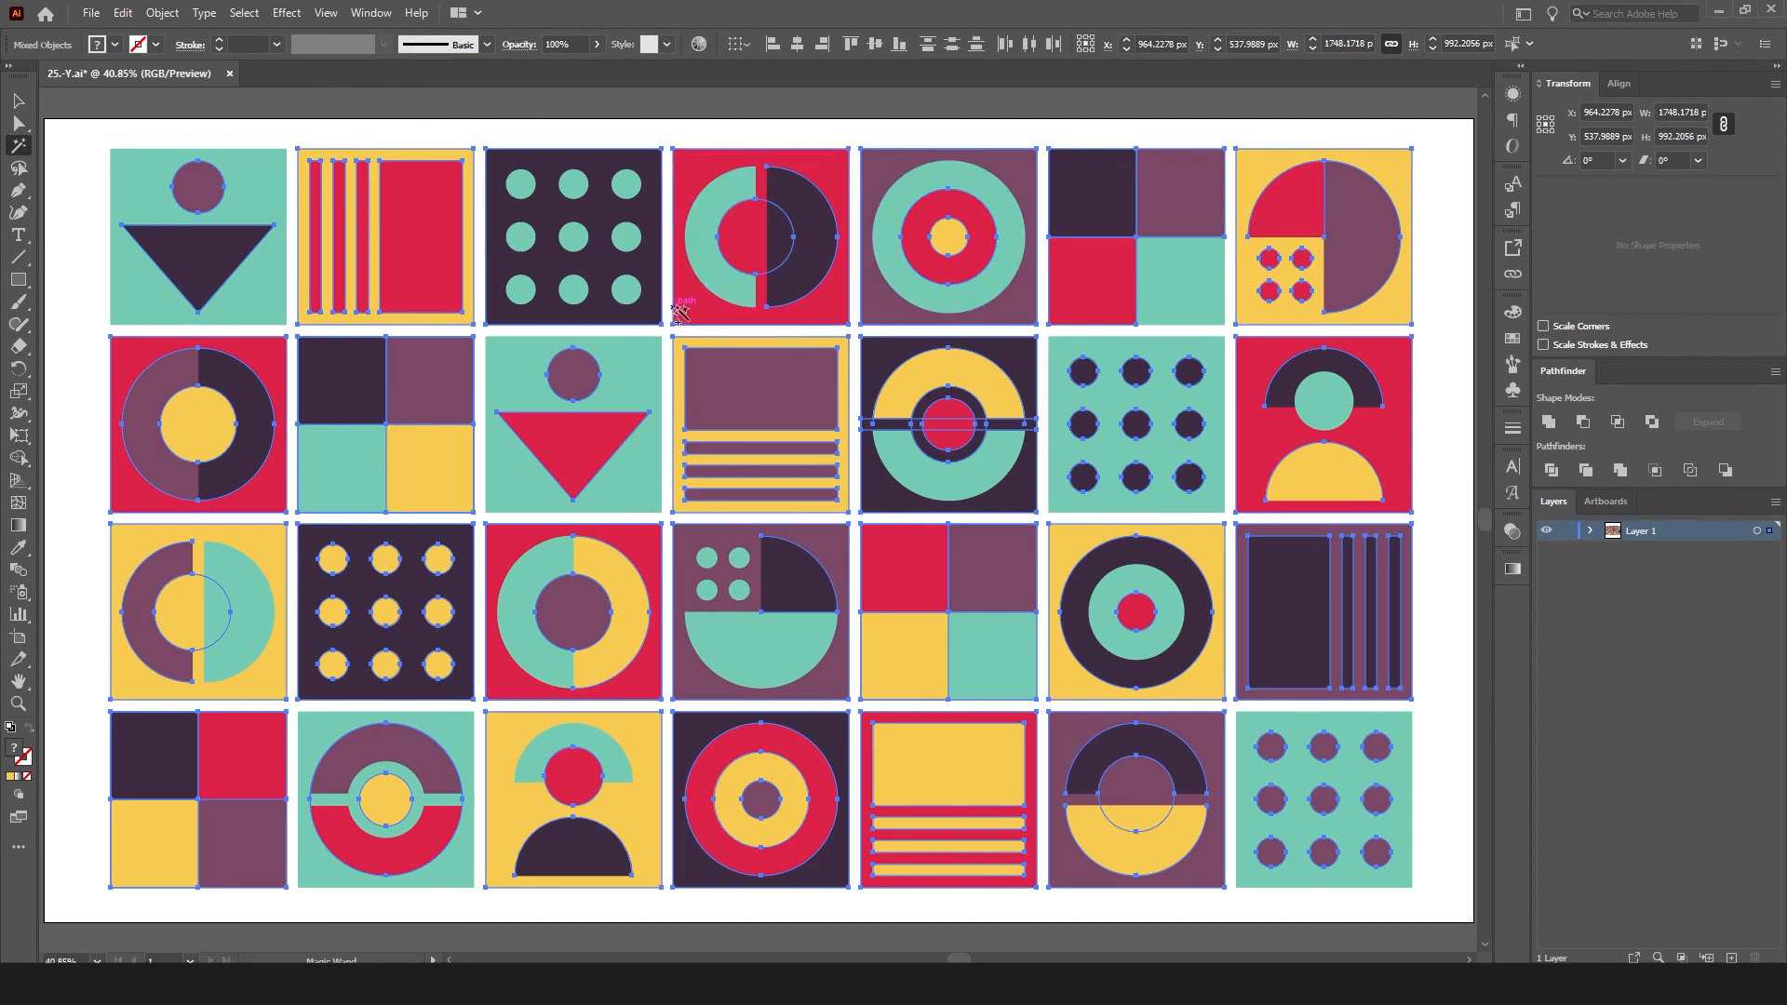
pyautogui.keyDown('shift'); pyautogui.click(577, 292); pyautogui.keyUp('shift')
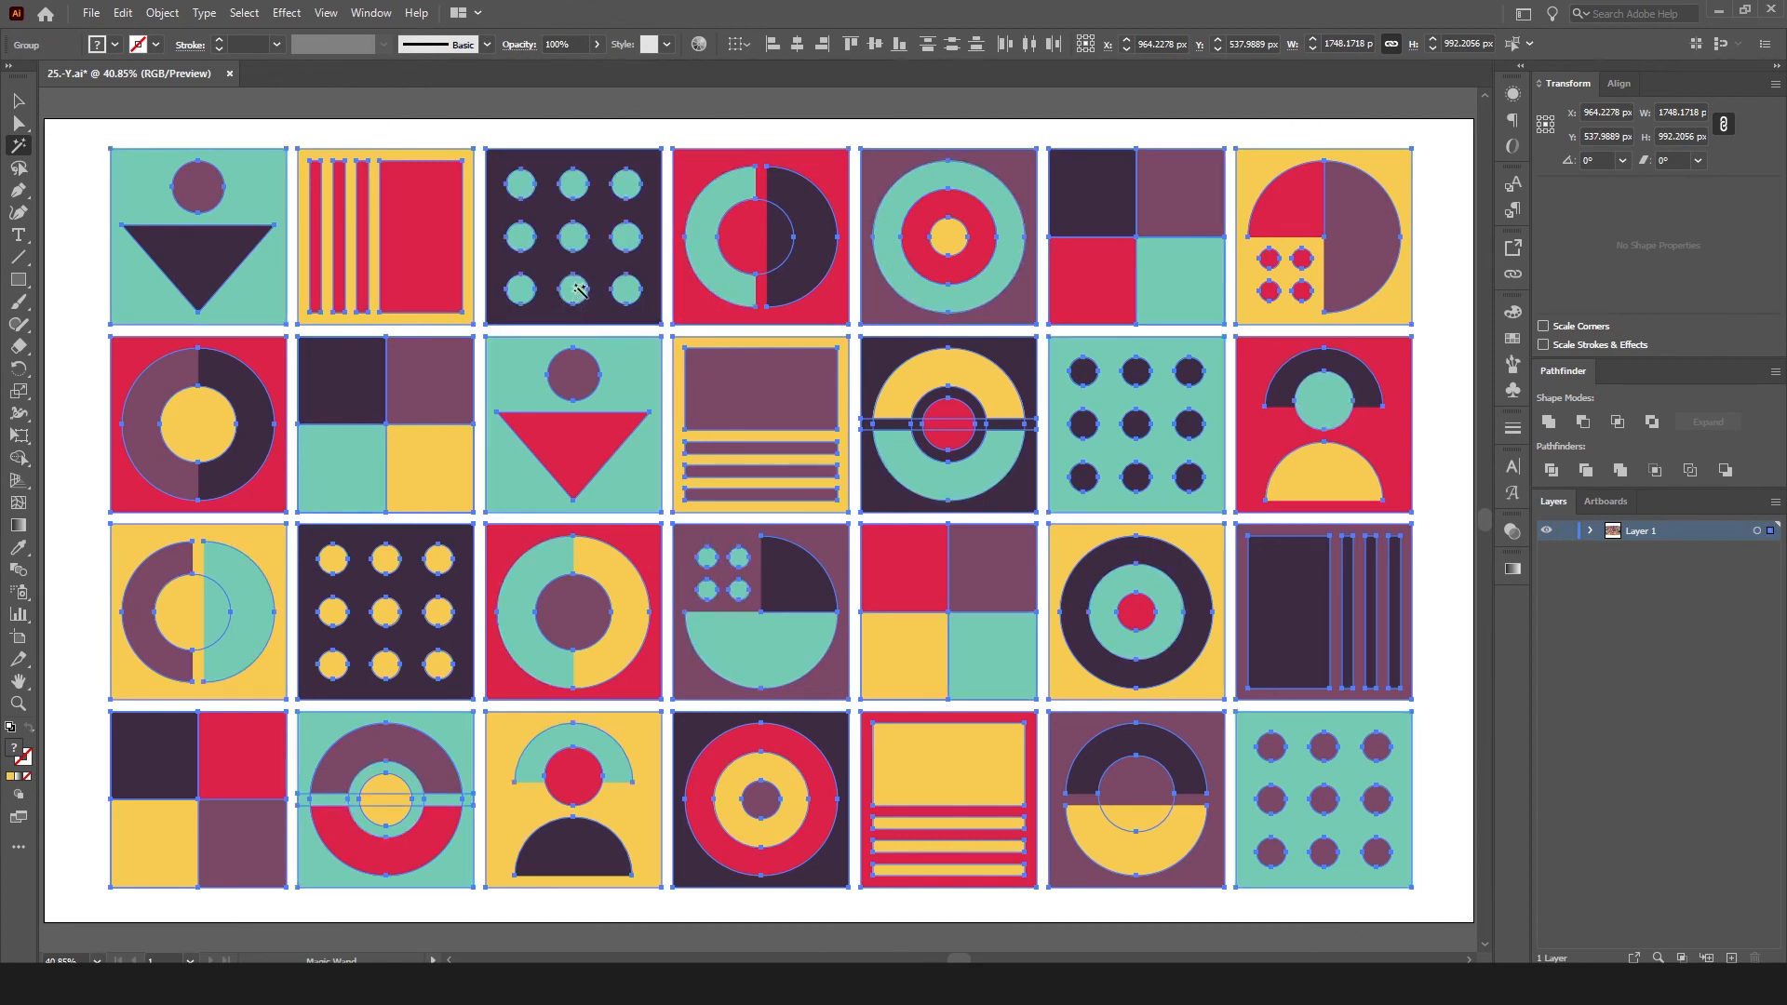
# - Subtract the teal, red and yellow shapes from the Magic Wand selection, and clear what is still selected
pyautogui.keyDown('alt'); pyautogui.click(522, 366); pyautogui.keyUp('alt')
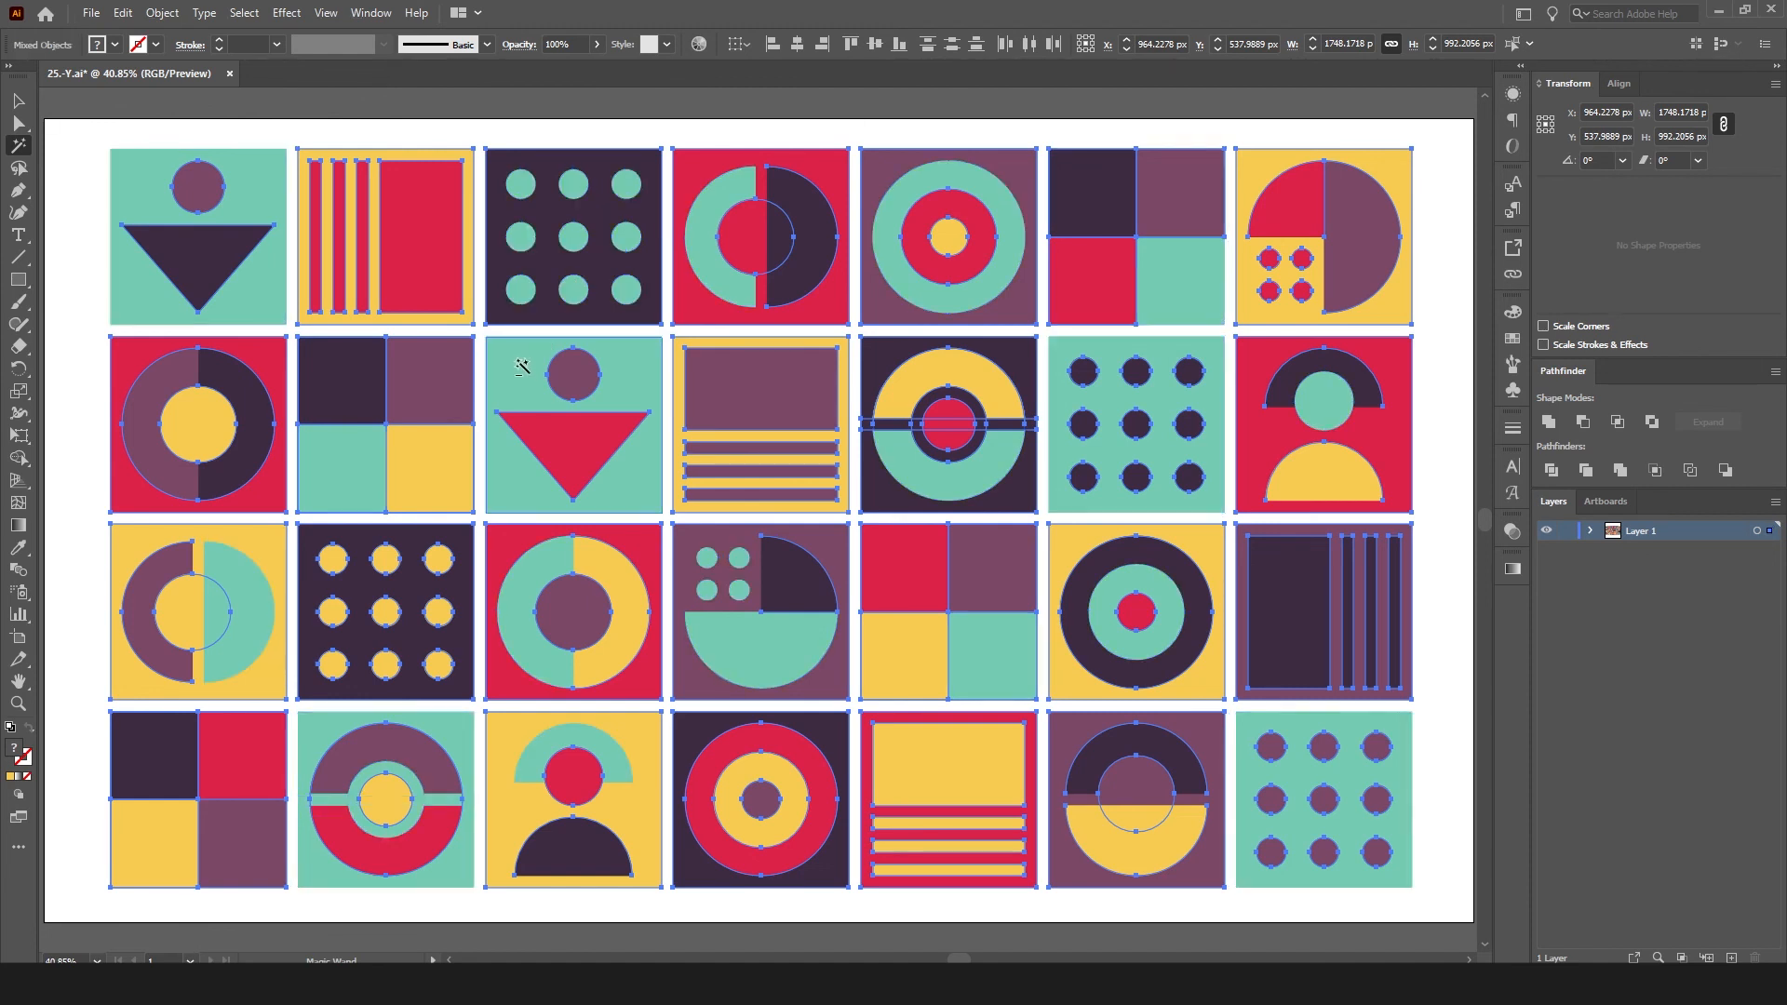
pyautogui.keyDown('alt'); pyautogui.click(564, 452); pyautogui.keyUp('alt')
pyautogui.keyDown('alt'); pyautogui.click(444, 490); pyautogui.keyUp('alt')
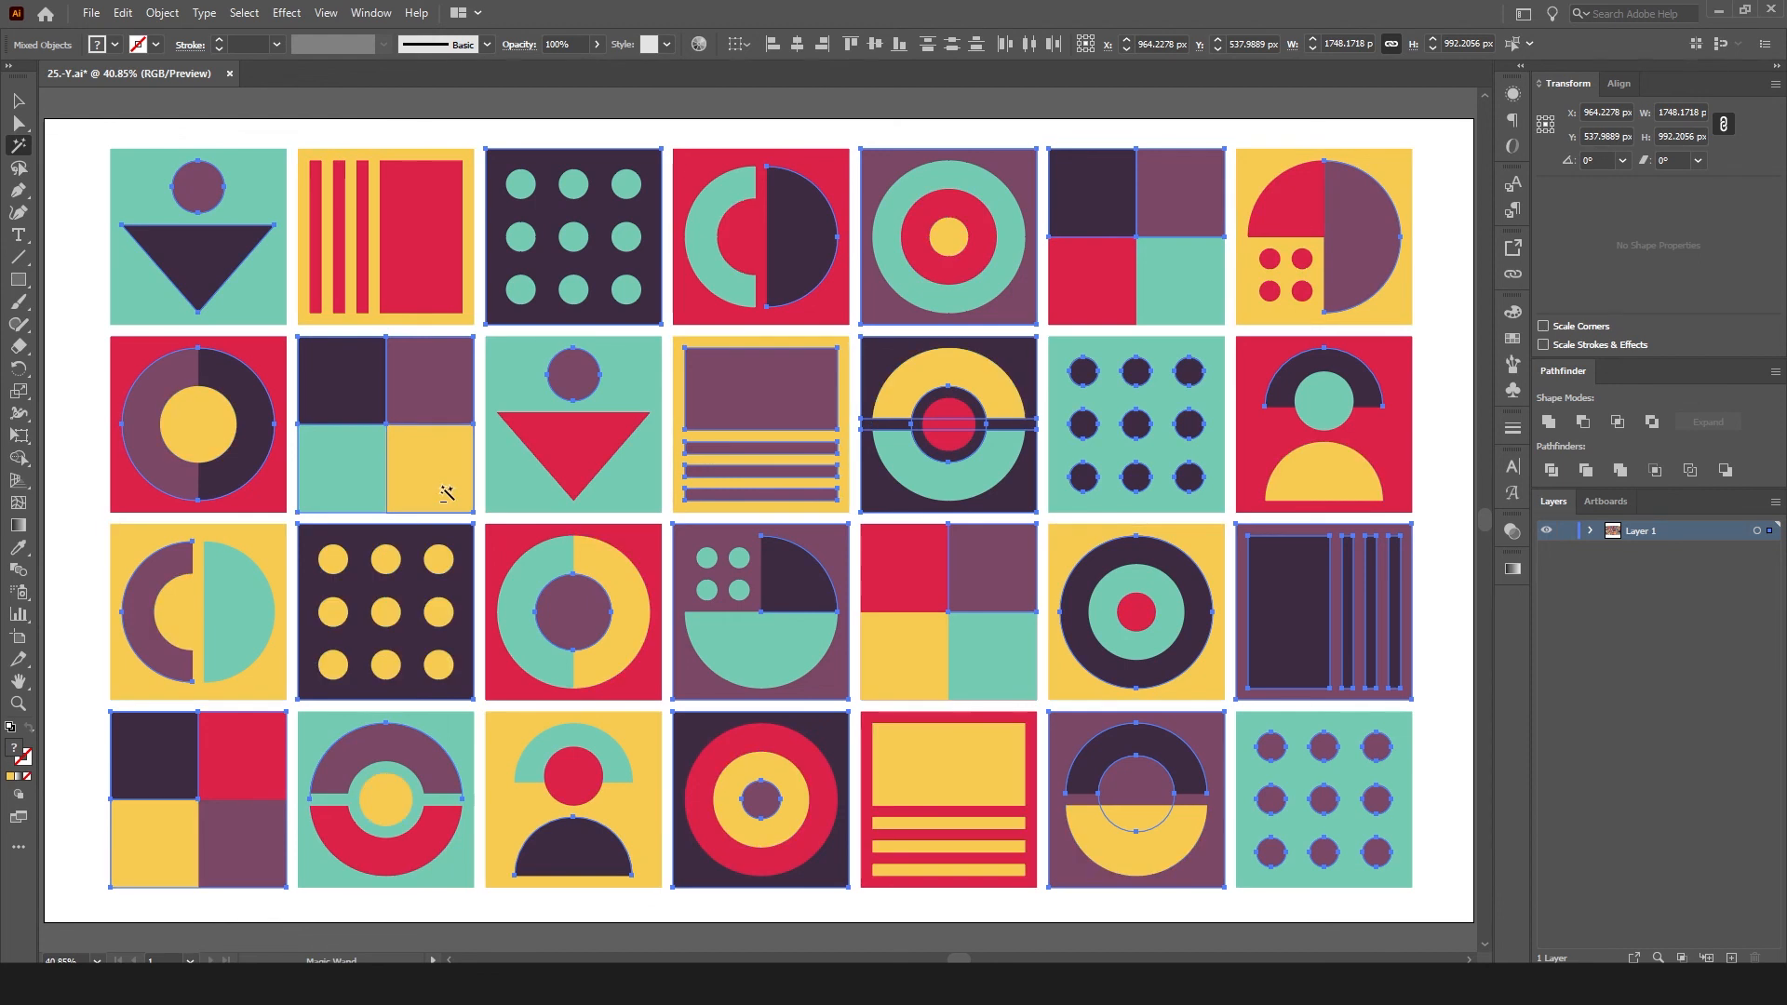
pyautogui.hotkey('ctrl', 'shift', 'a')
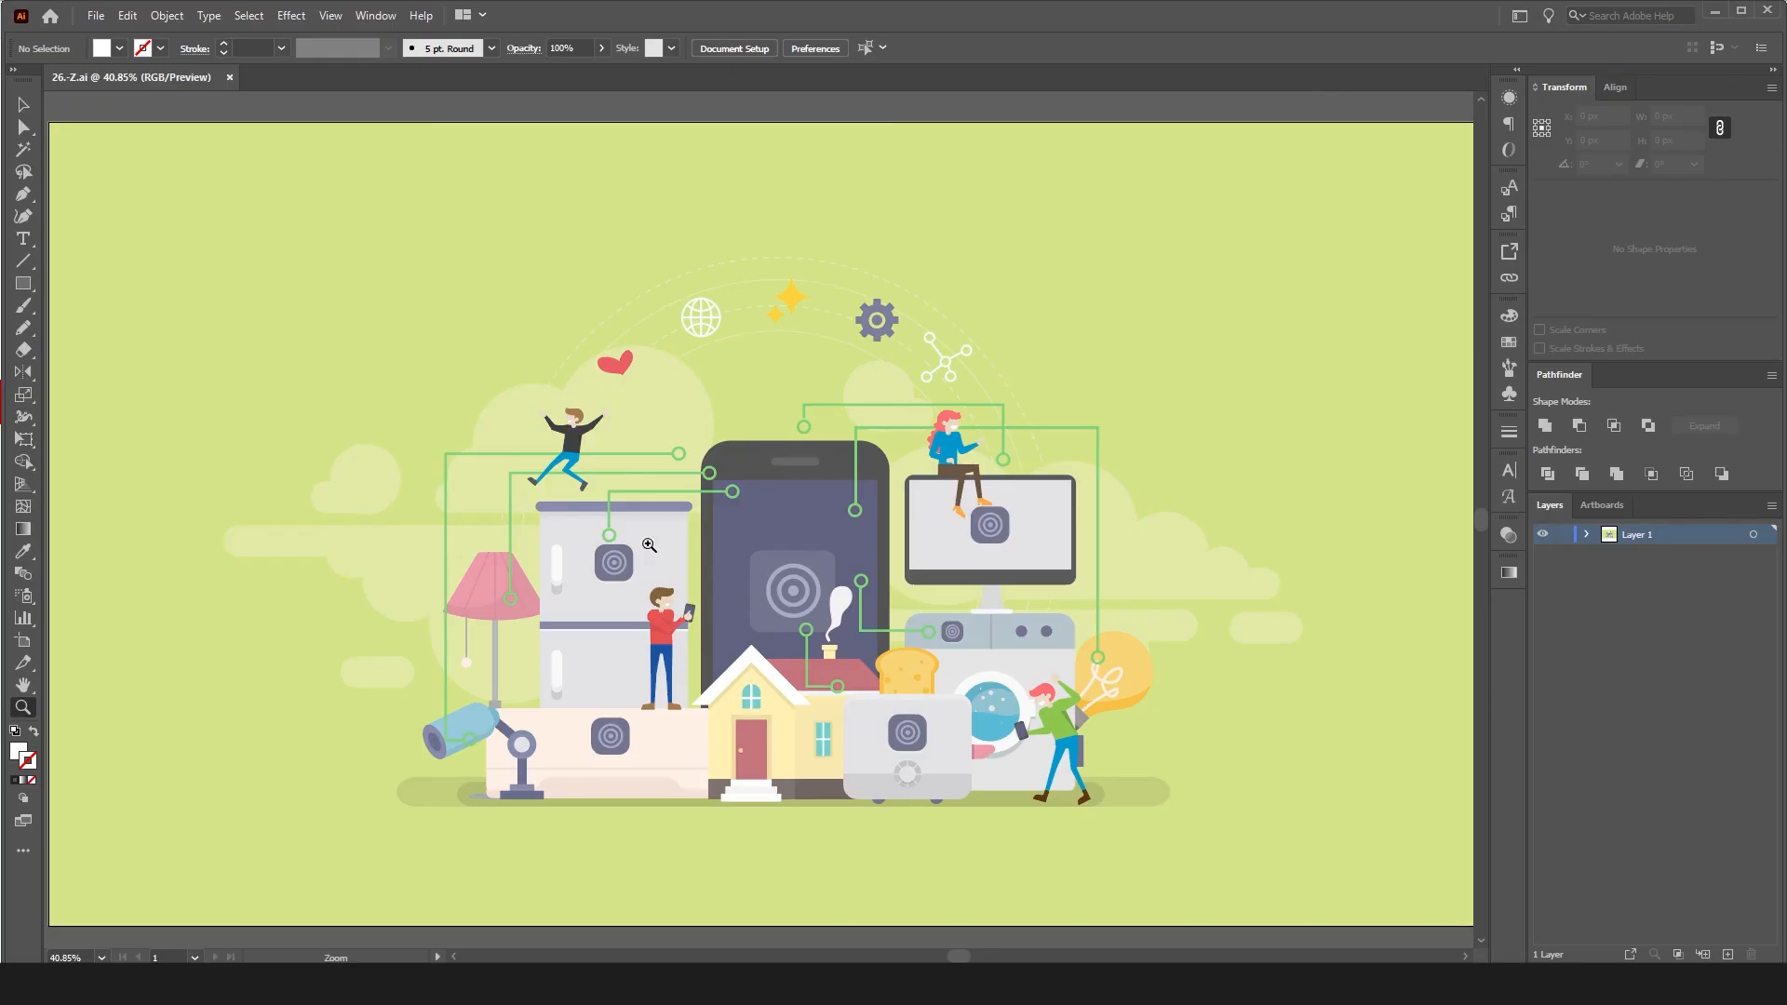
# - Zoom in on the man holding a phone beside the refrigerator to 200% with the Zoom tool
pyautogui.click(648, 545)
pyautogui.click(900, 682)
pyautogui.click(602, 455)
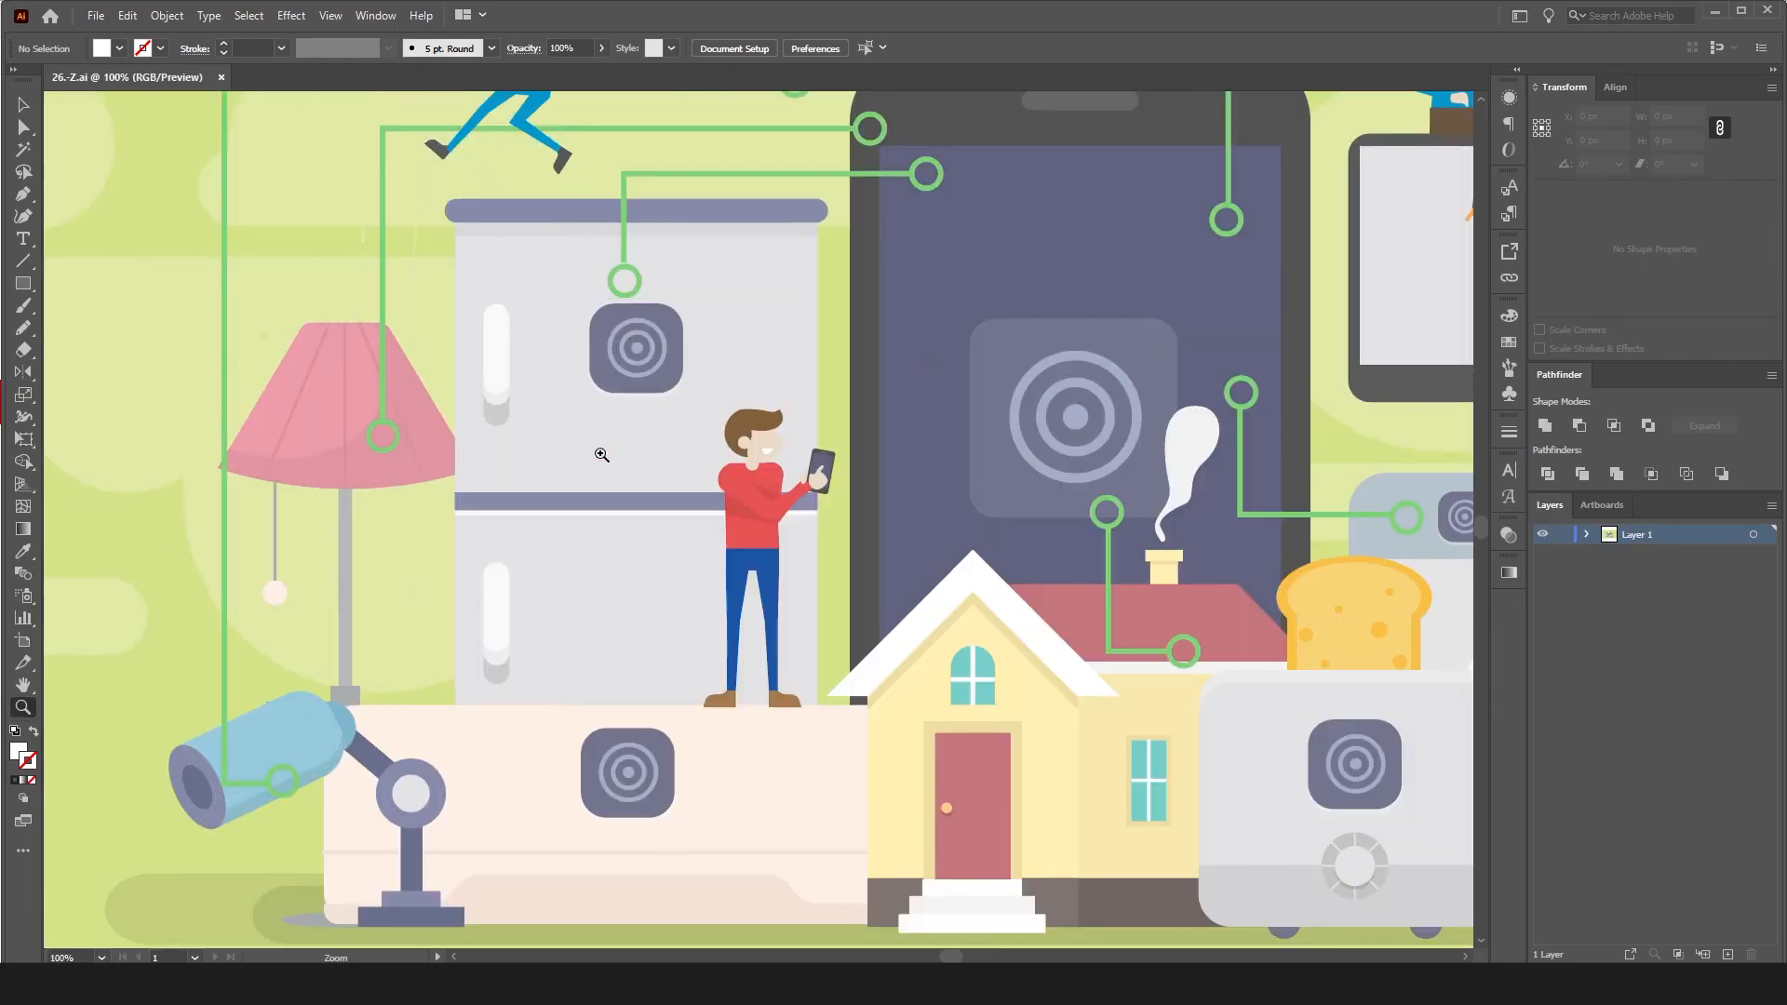
pyautogui.click(1044, 480)
pyautogui.click(407, 542)
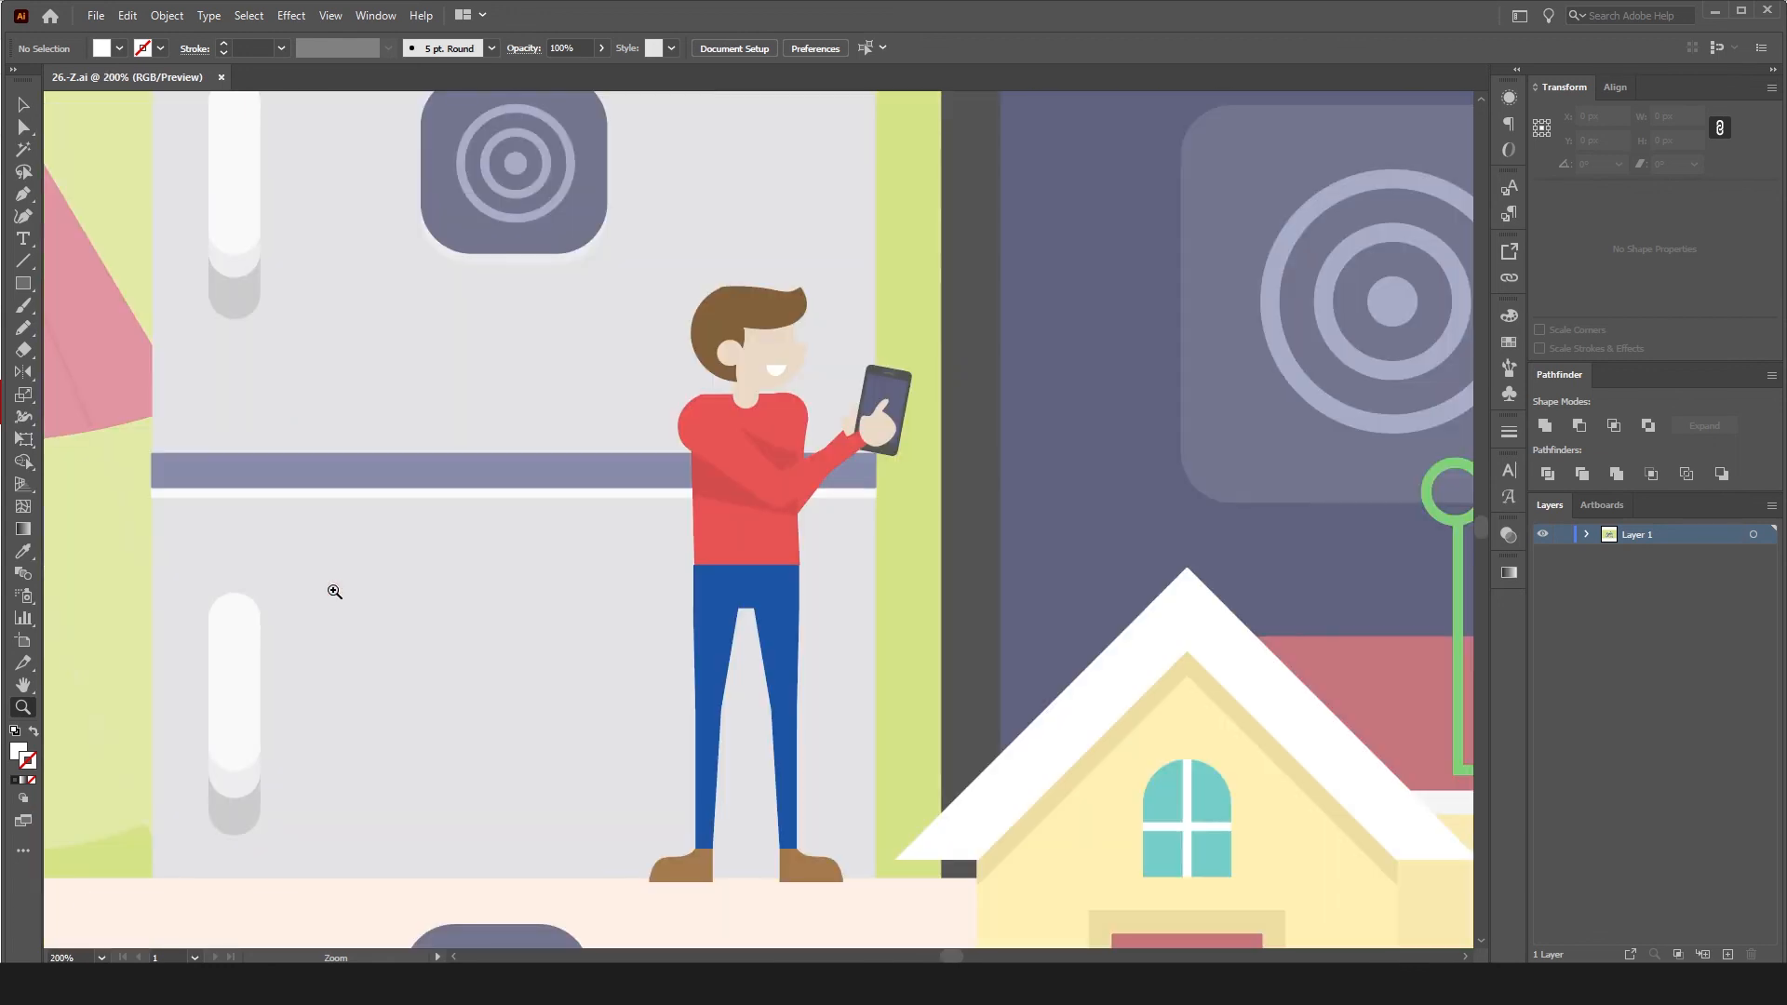
pyautogui.click(798, 745)
# - Zoom back out to 66.67% to show the whole group of smart-home devices
pyautogui.keyDown('alt'); pyautogui.click(786, 299); pyautogui.keyUp('alt')
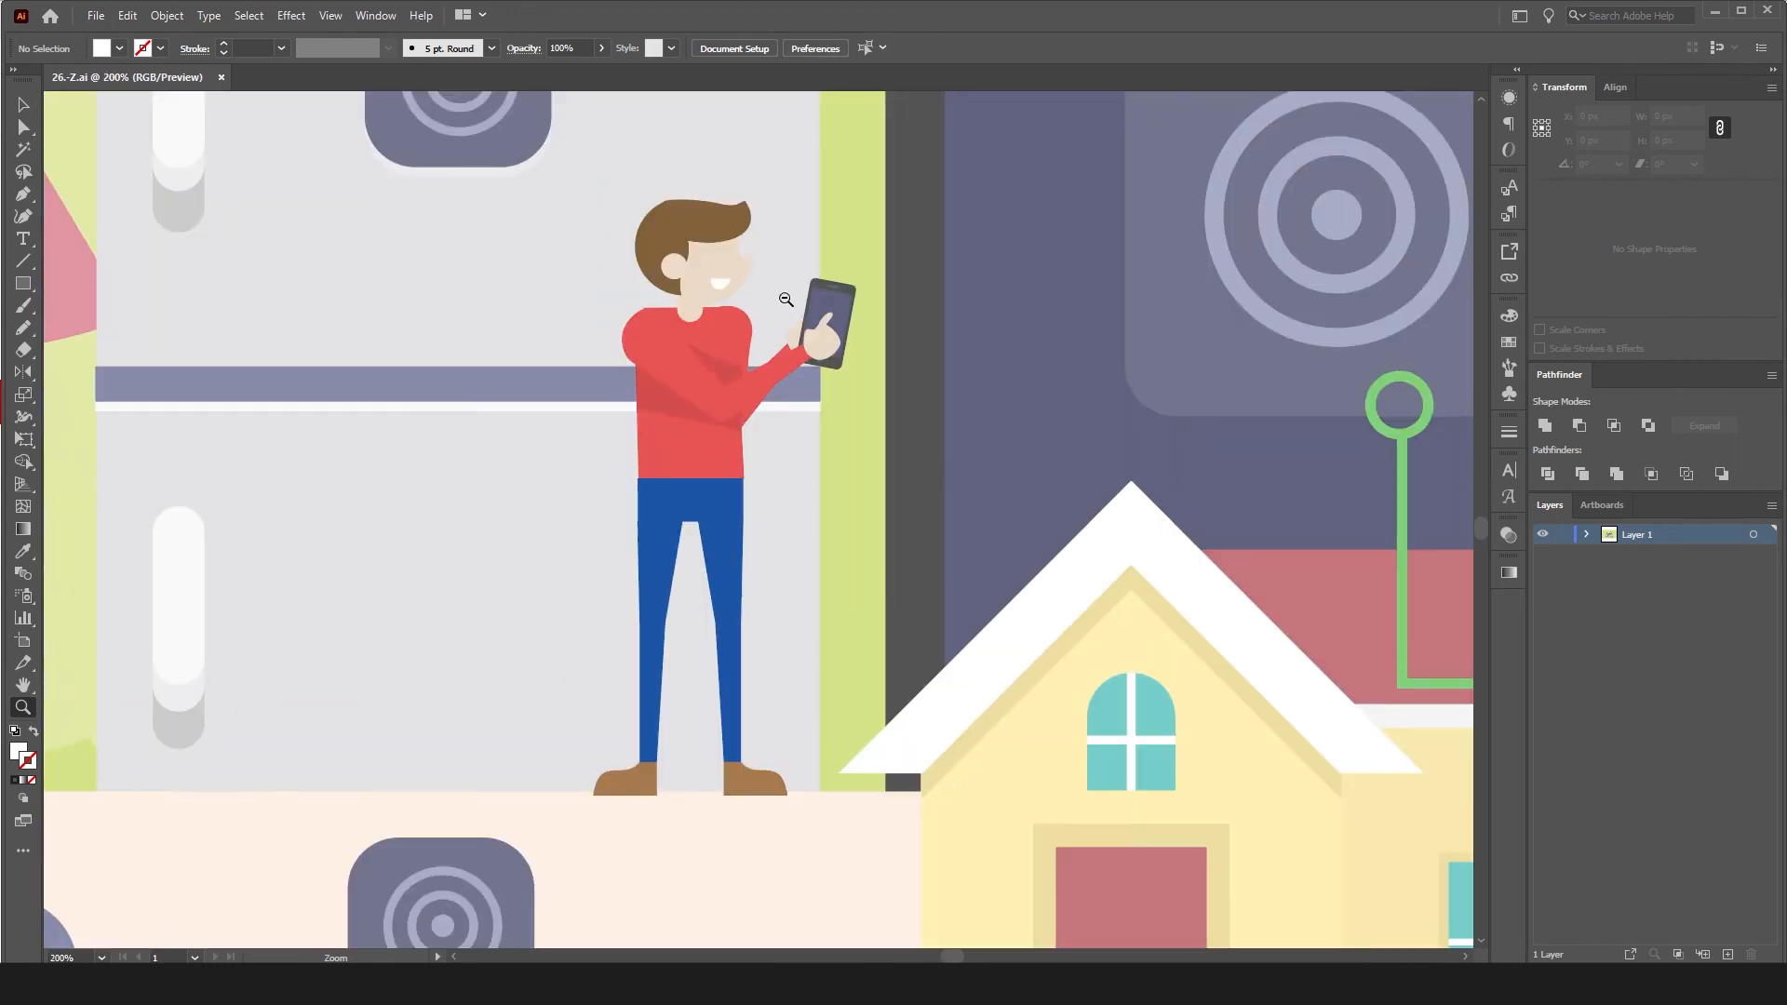
pyautogui.keyDown('alt'); pyautogui.click(708, 310); pyautogui.keyUp('alt')
pyautogui.keyDown('alt'); pyautogui.click(1275, 465); pyautogui.keyUp('alt')
pyautogui.keyDown('alt'); pyautogui.click(868, 533); pyautogui.keyUp('alt')
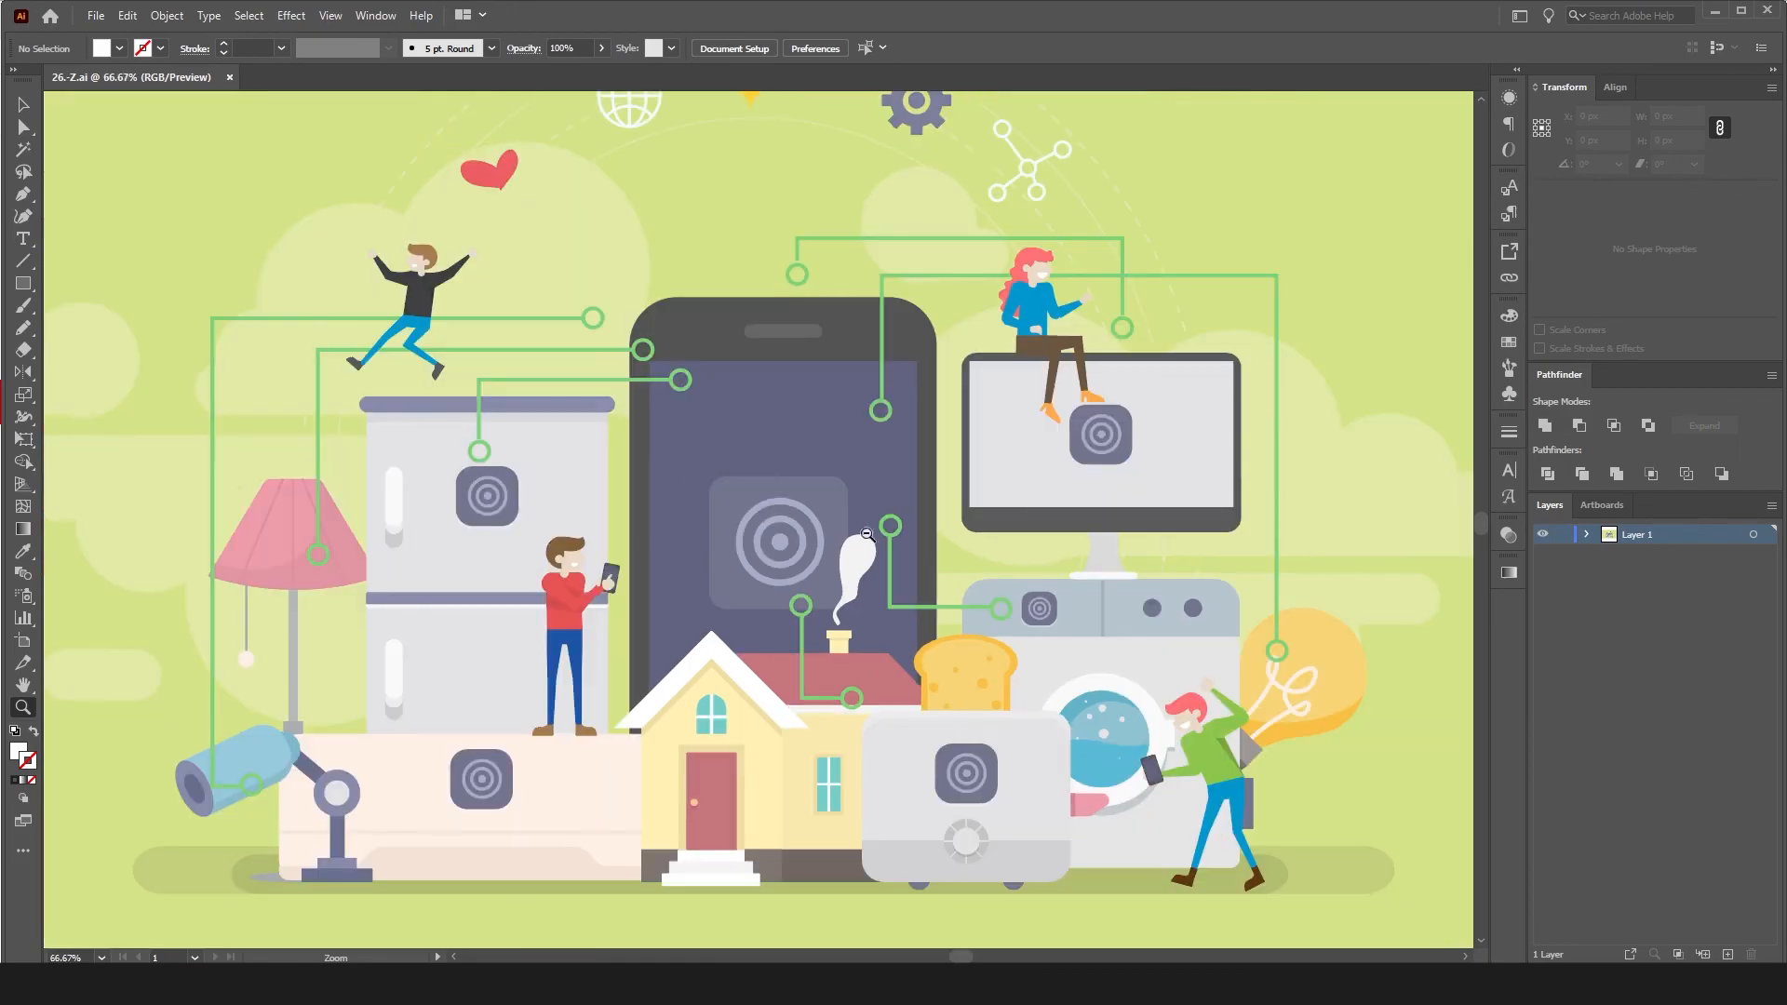